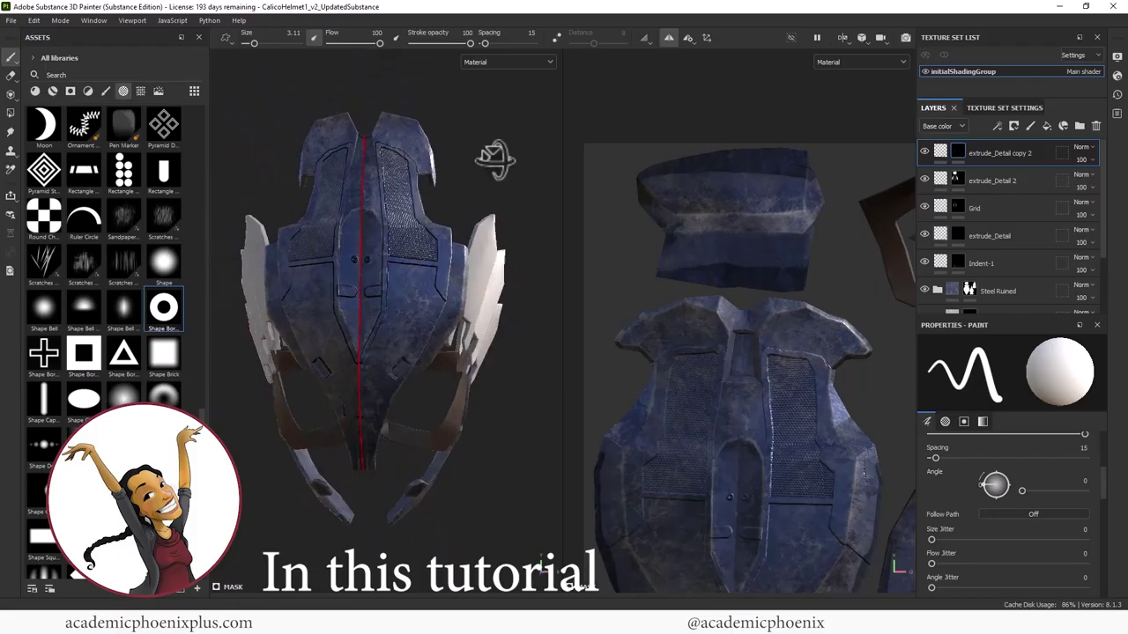
- Stamp a mirrored ring detail on the helmet's lower outer plate, and select the rounded rectangle alpha for the next stamp
{"action": "mouse_move", "coordinate": [496, 159]}
{"action": "left_mouse_down", "text": "alt"}
{"action": "mouse_move", "coordinate": [464, 160]}
{"action": "mouse_move", "coordinate": [515, 169]}
{"action": "left_mouse_up", "text": "alt"}
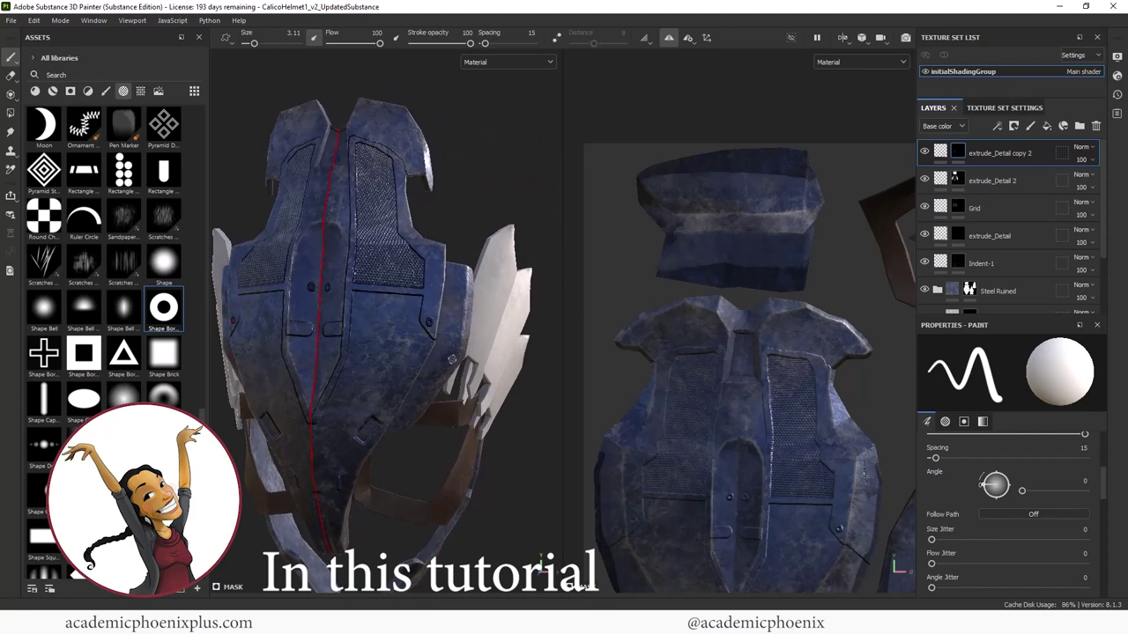
{"action": "key", "text": "ctrl+z"}
{"action": "left_click", "coordinate": [429, 323]}
{"action": "right_click_drag", "start_coordinate": [430, 323], "coordinate": [277, 220], "text": "alt"}
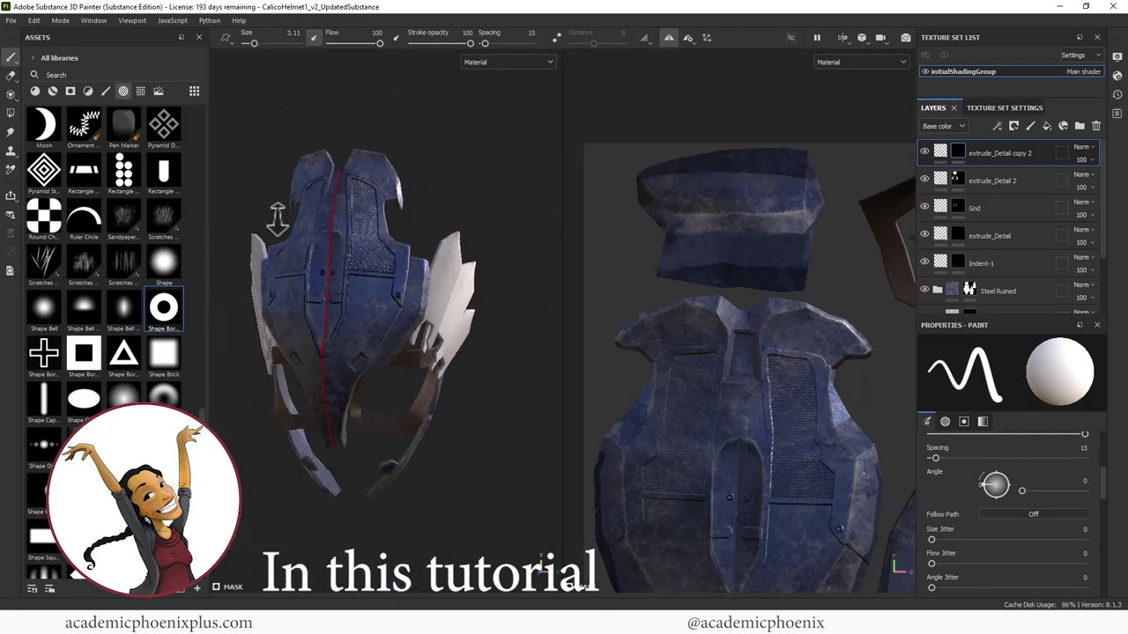
{"action": "left_click_drag", "start_coordinate": [387, 218], "coordinate": [466, 233], "text": "alt"}
{"action": "left_click", "coordinate": [163, 171]}
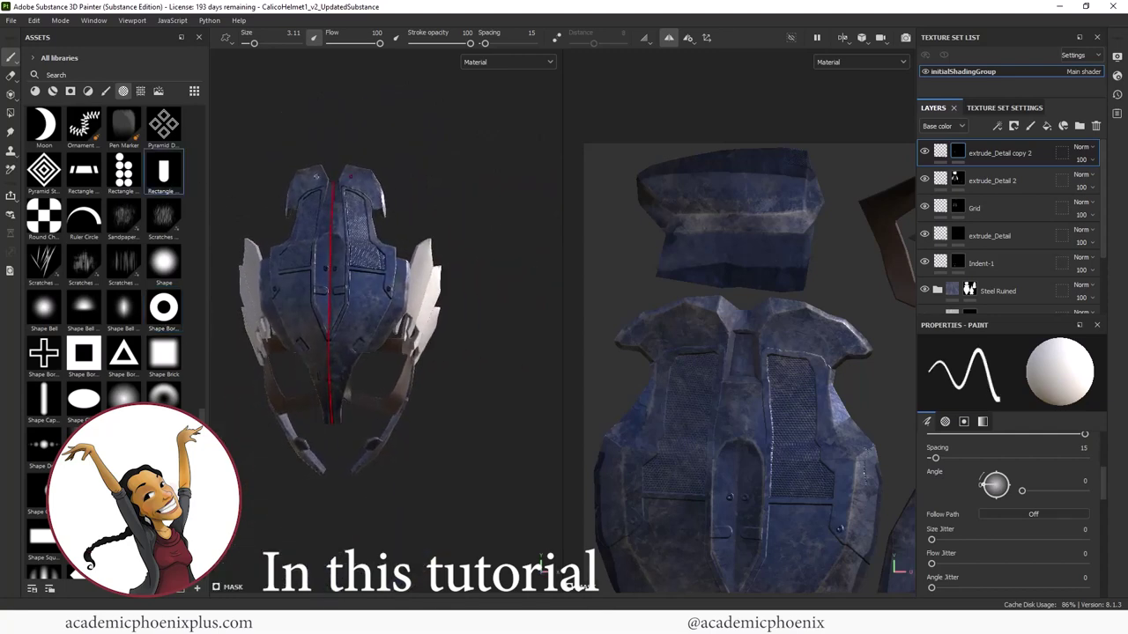
{"action": "right_click_drag", "start_coordinate": [300, 238], "coordinate": [380, 293], "text": "alt"}
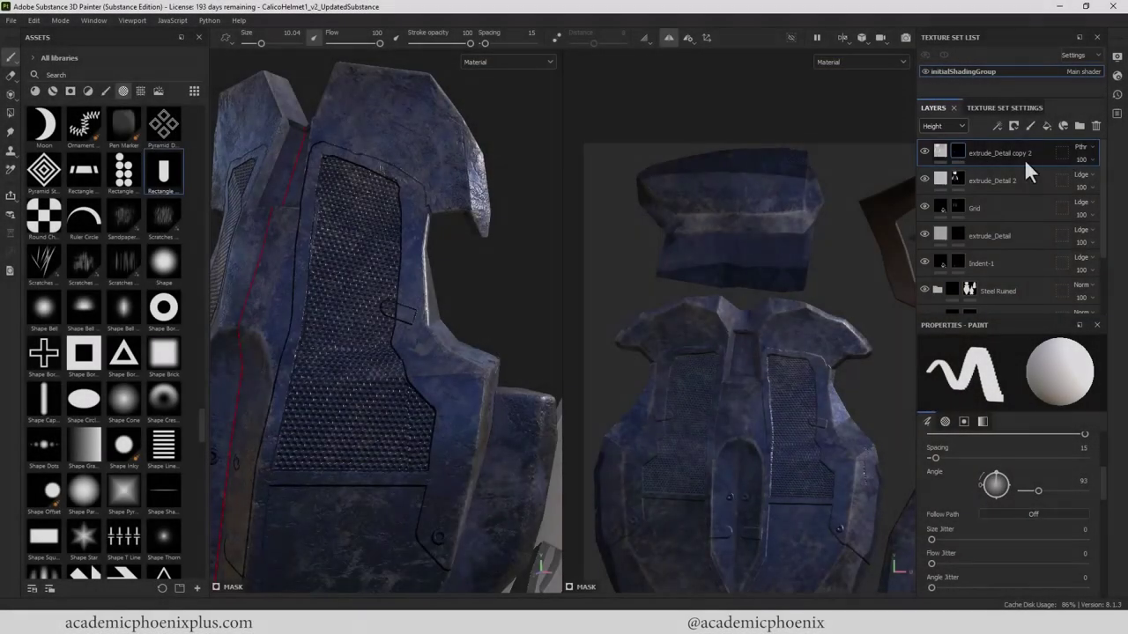
- Set the height blending mode of the extrude_Detail copy 2 layer to Replace
{"action": "left_click", "coordinate": [1083, 146]}
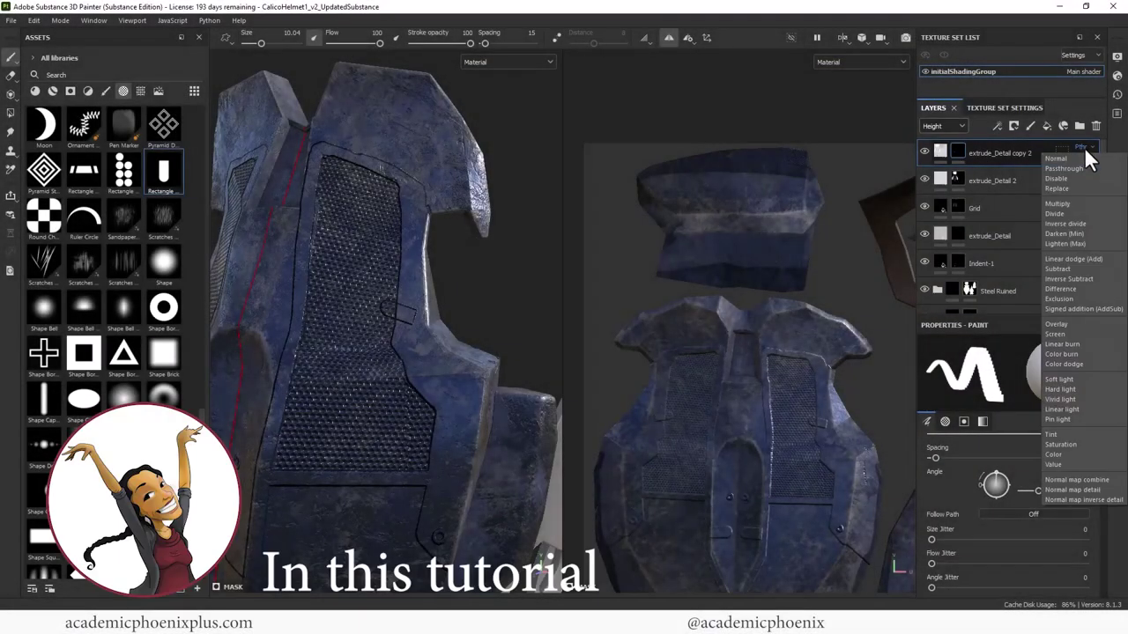
{"action": "left_click", "coordinate": [1069, 182]}
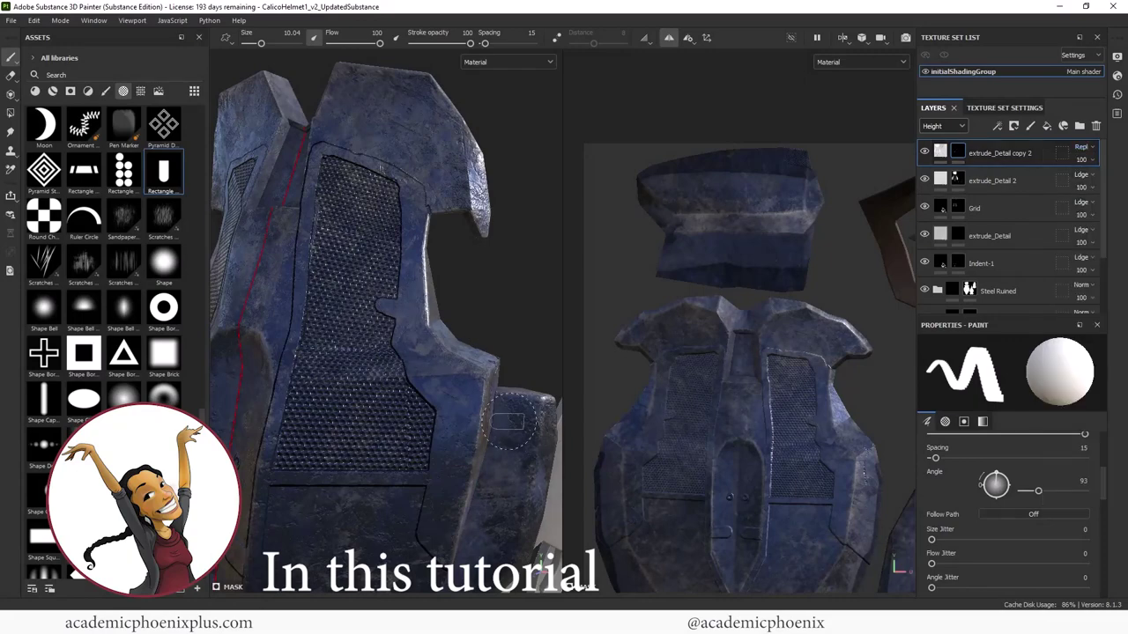
{"action": "left_click_drag", "start_coordinate": [476, 324], "coordinate": [531, 262], "text": "alt"}
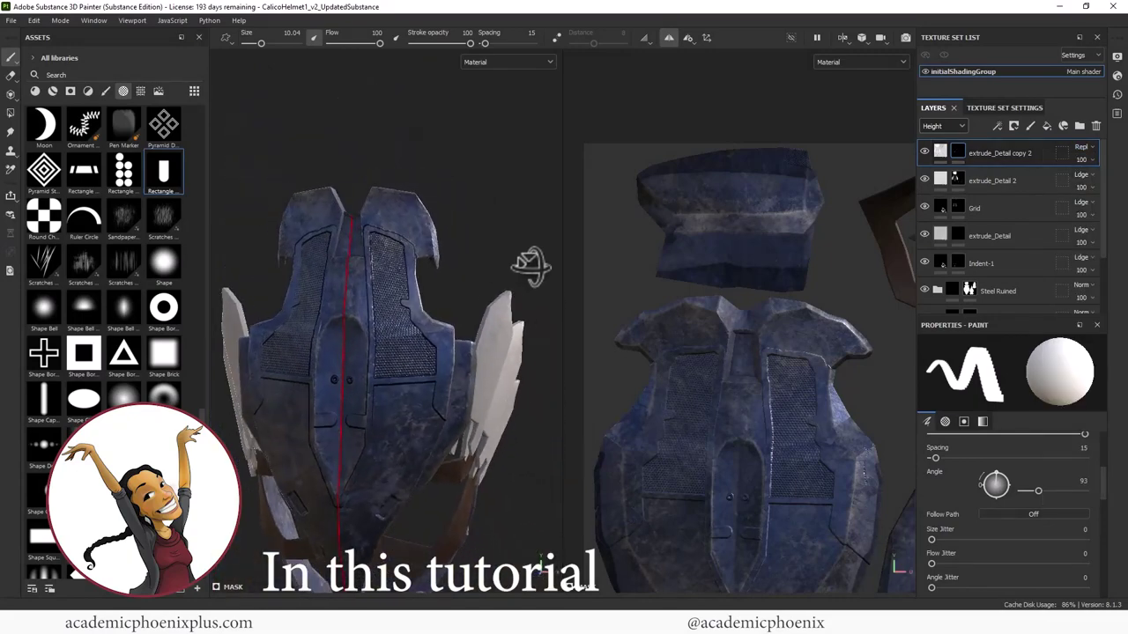
{"action": "right_click", "coordinate": [999, 142]}
{"action": "left_click", "coordinate": [1021, 138]}
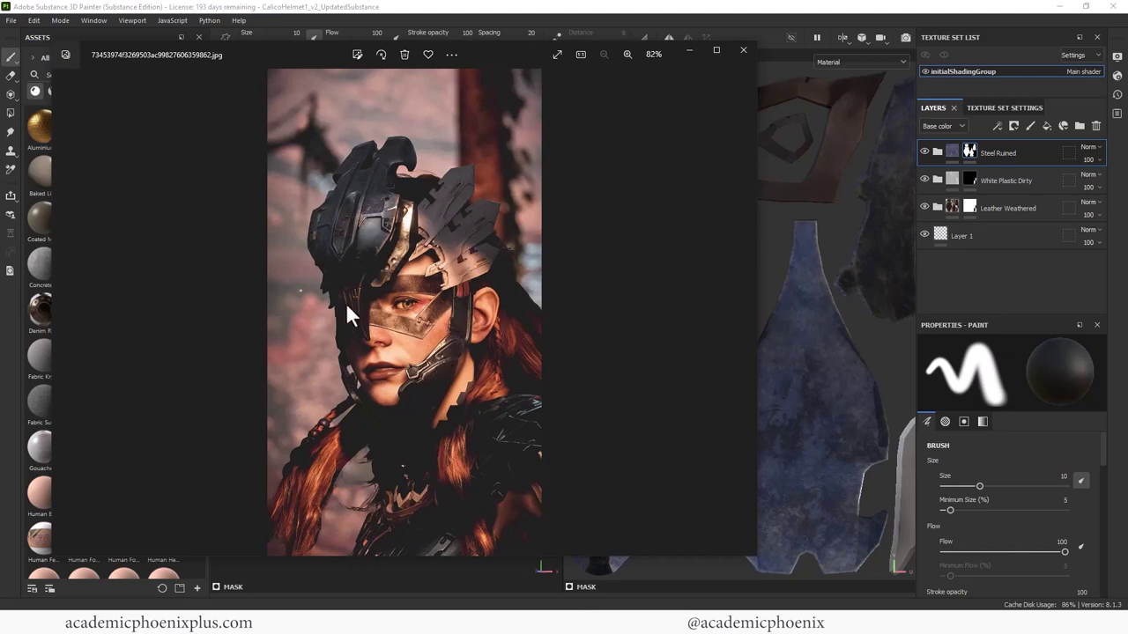
- Study the front and side helmet reference photos and compare them with the front of the textured model
{"action": "key", "text": "Right"}
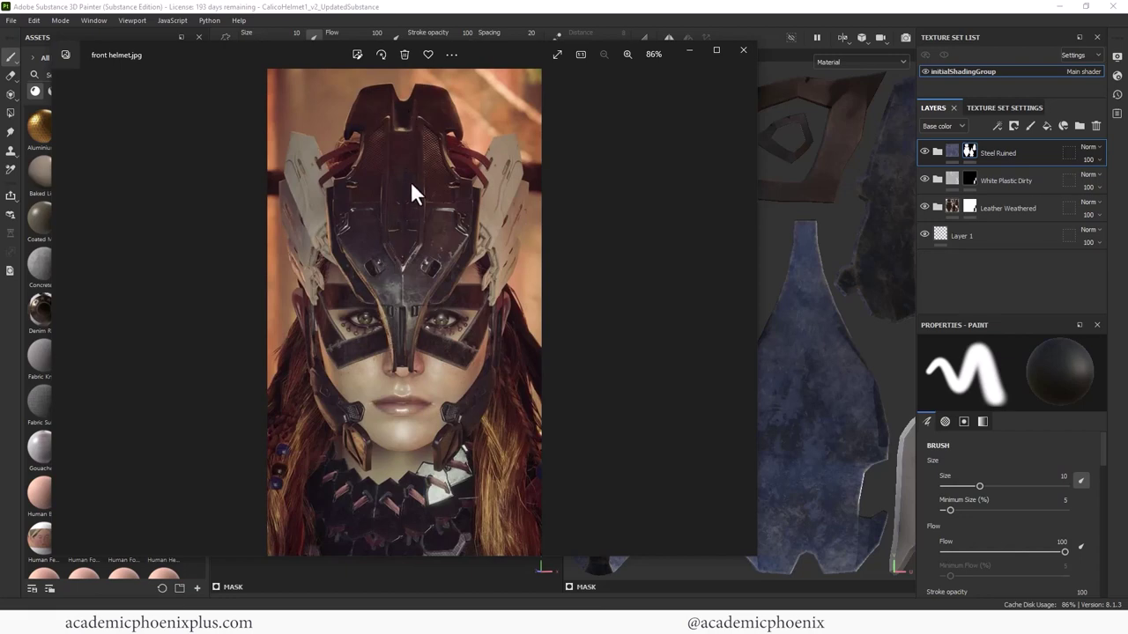
{"action": "key", "text": "Right"}
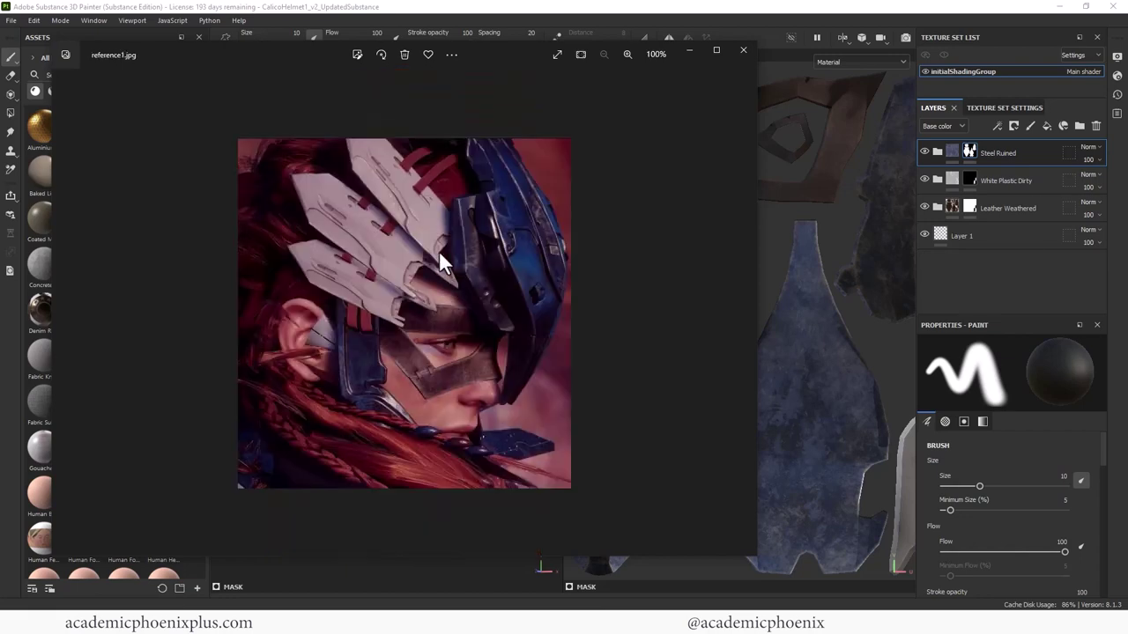
{"action": "key", "text": "Left"}
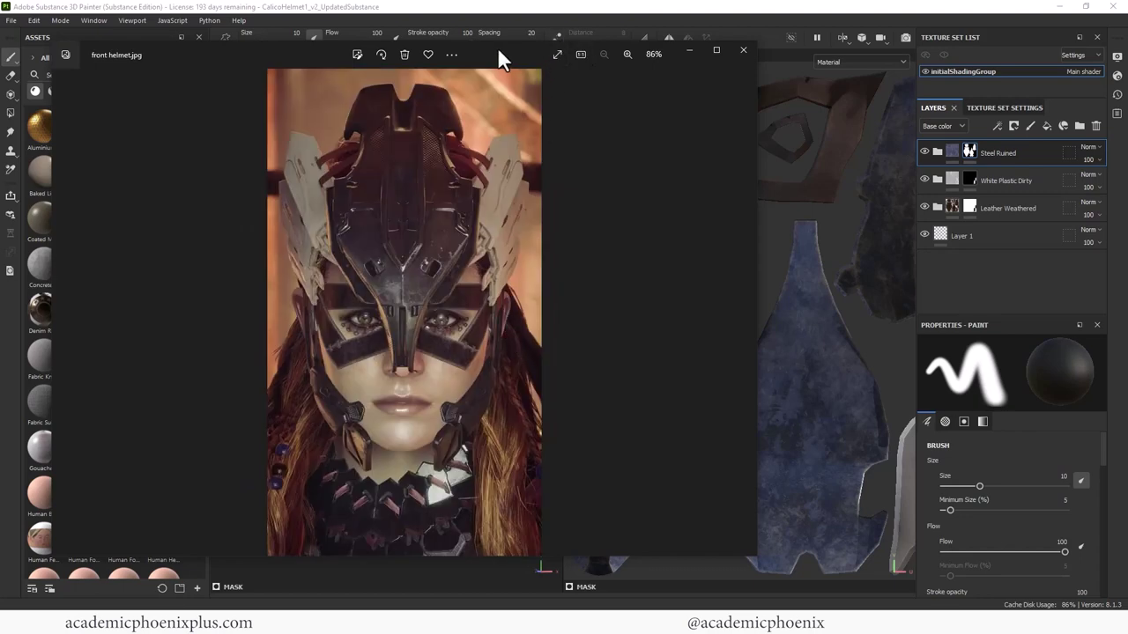
{"action": "left_click_drag", "start_coordinate": [497, 49], "coordinate": [0, 95]}
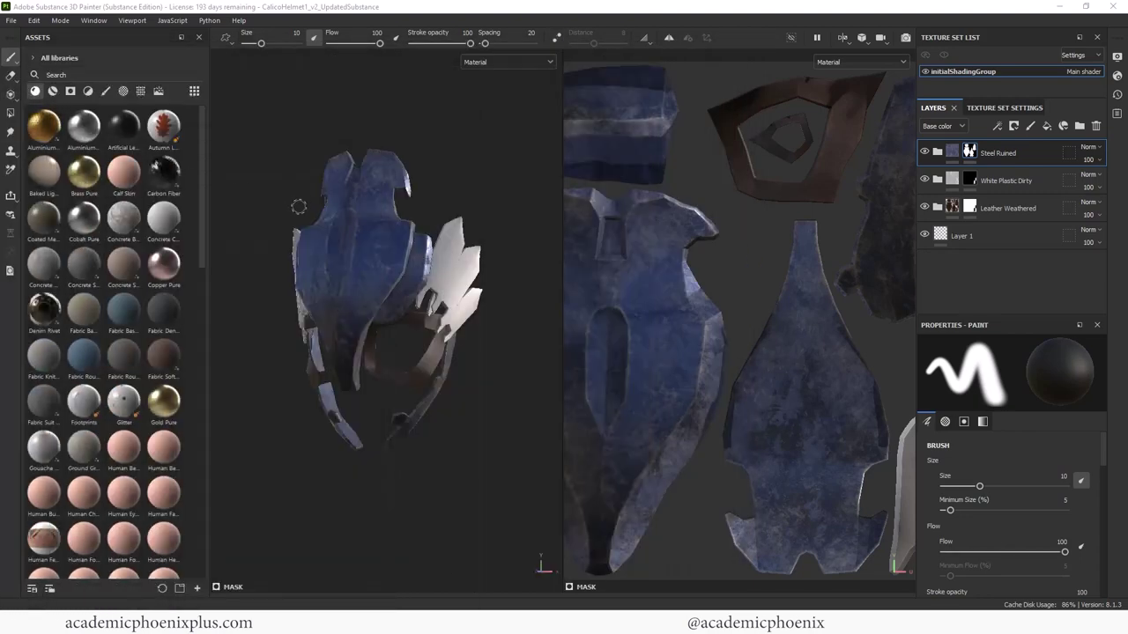
{"action": "left_click_drag", "start_coordinate": [299, 207], "coordinate": [415, 192], "text": "alt"}
{"action": "right_click_drag", "start_coordinate": [423, 191], "coordinate": [530, 194], "text": "alt"}
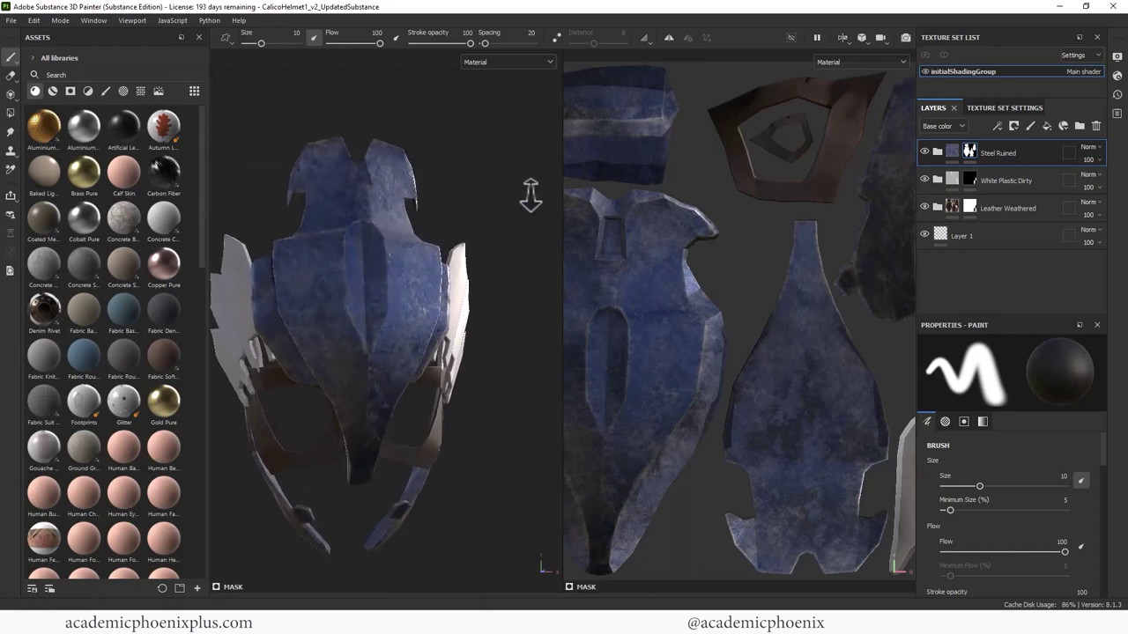
{"action": "left_click_drag", "start_coordinate": [531, 196], "coordinate": [461, 189], "text": "alt"}
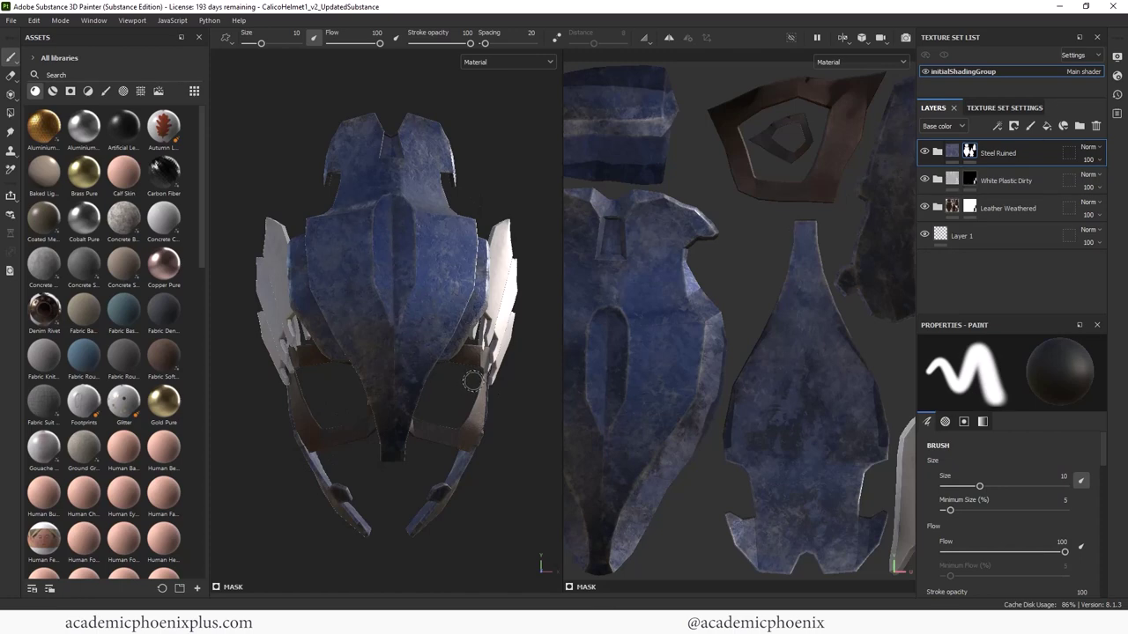
- Add a fill layer that affects only the height channel and set its height to -0.4262
{"action": "left_click", "coordinate": [1045, 127]}
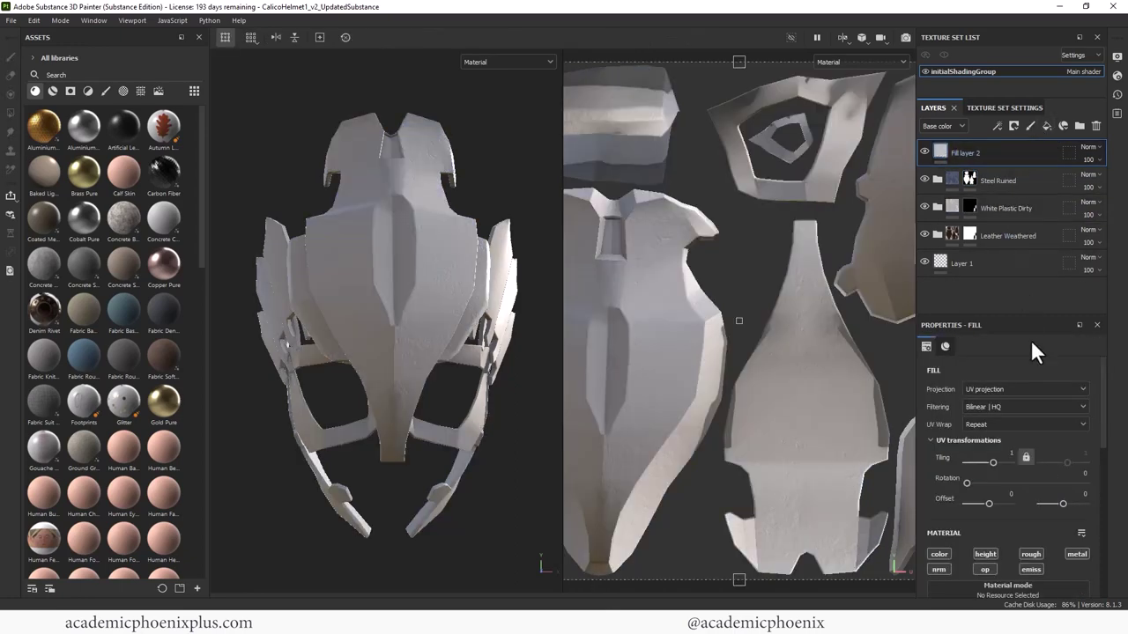
{"action": "scroll", "coordinate": [1102, 423], "scroll_direction": "down", "scroll_amount": 3}
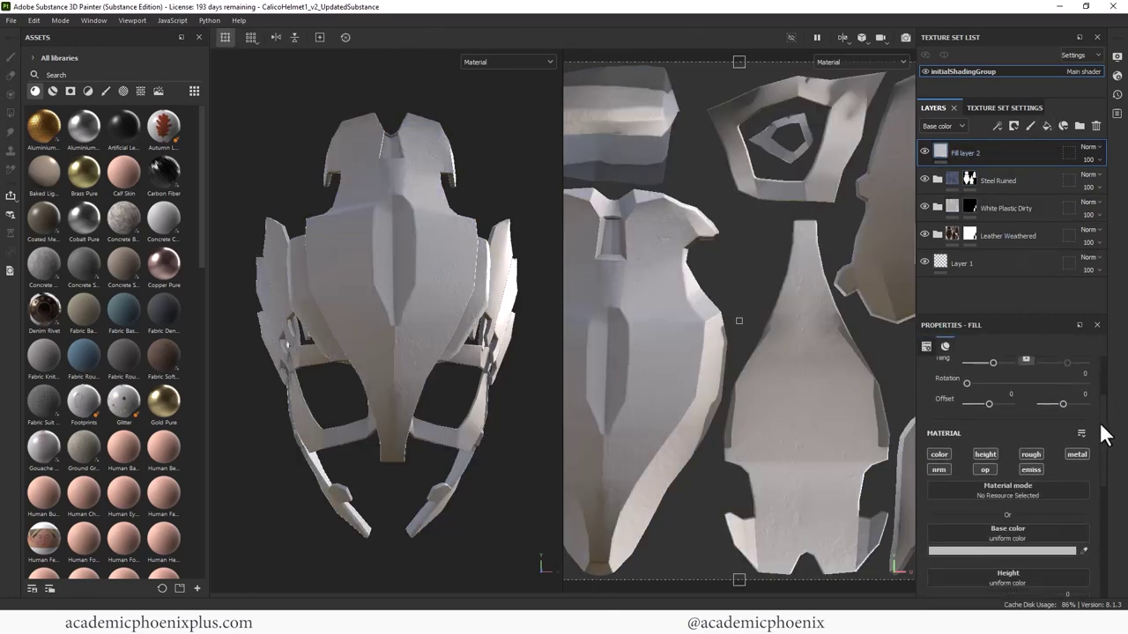
{"action": "left_click", "coordinate": [940, 455]}
{"action": "left_click", "coordinate": [1030, 455]}
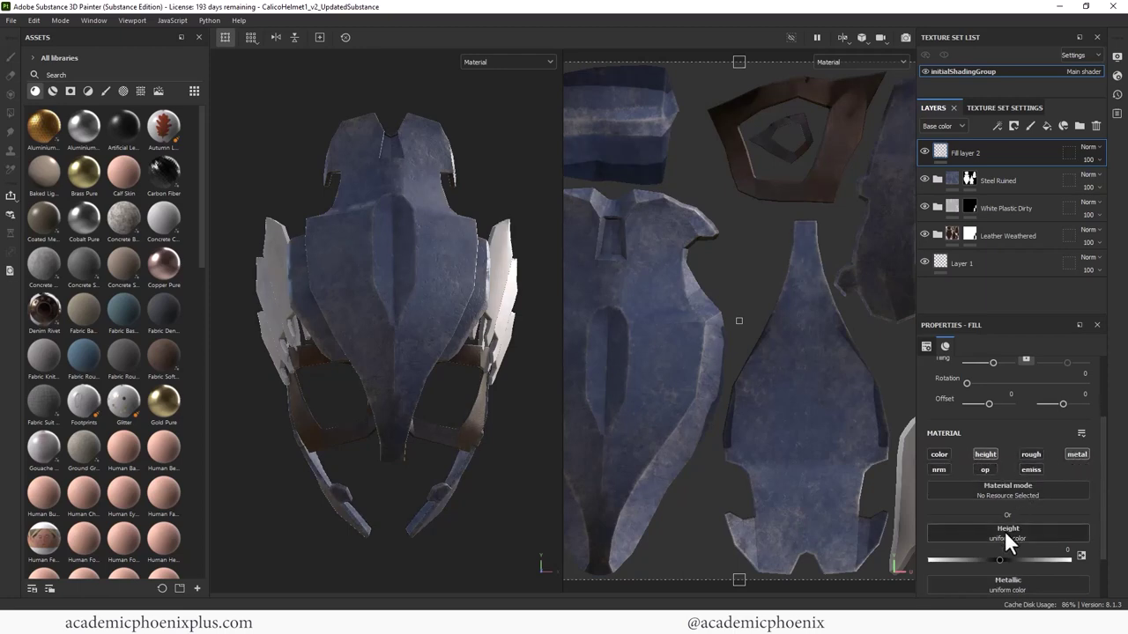
{"action": "left_click", "coordinate": [1077, 455]}
{"action": "scroll", "coordinate": [1108, 469], "scroll_direction": "down", "scroll_amount": 1}
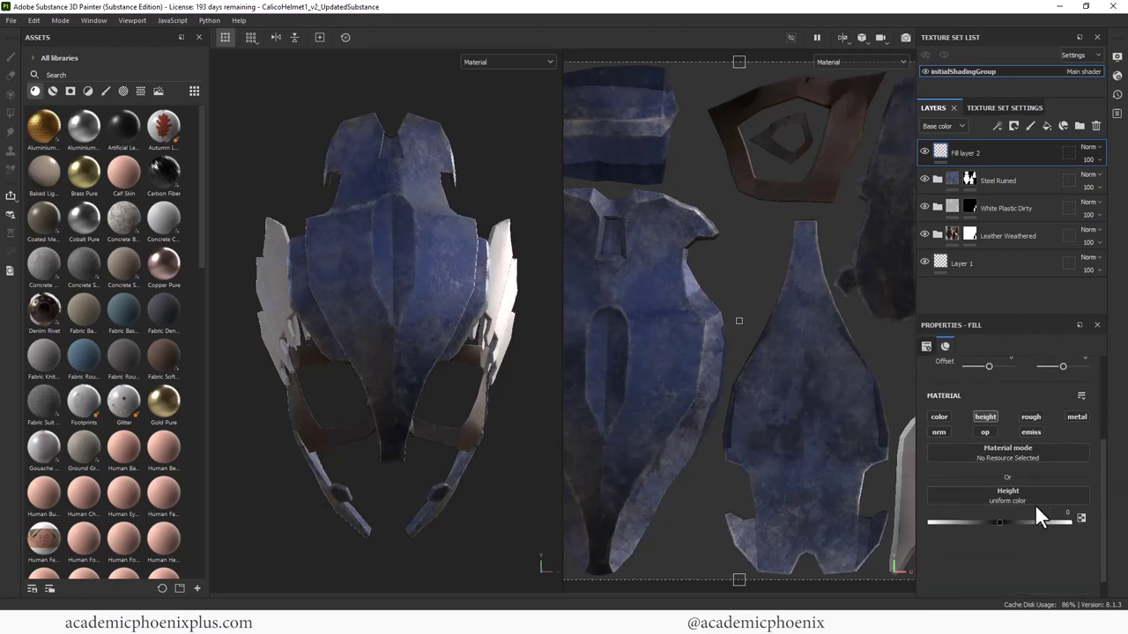
{"action": "left_click_drag", "start_coordinate": [998, 521], "coordinate": [967, 520]}
- Check the front helmet reference, add a black mask to the new fill layer, and enable symmetry for painting on it
{"action": "left_click_drag", "start_coordinate": [0, 64], "coordinate": [447, 79]}
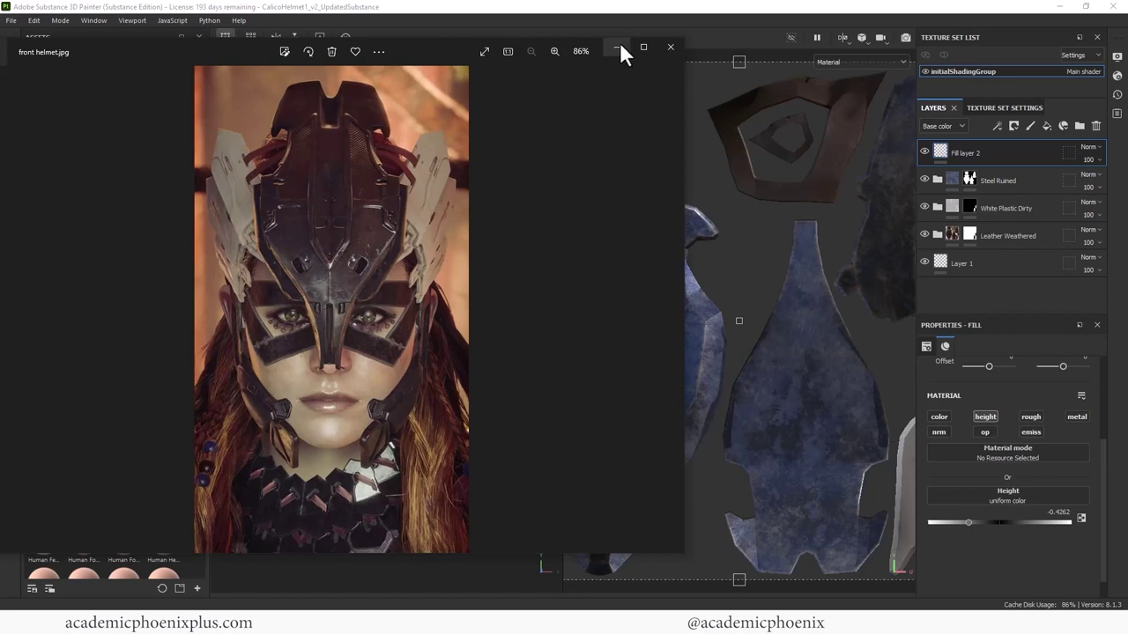
{"action": "left_click_drag", "start_coordinate": [452, 42], "coordinate": [0, 62]}
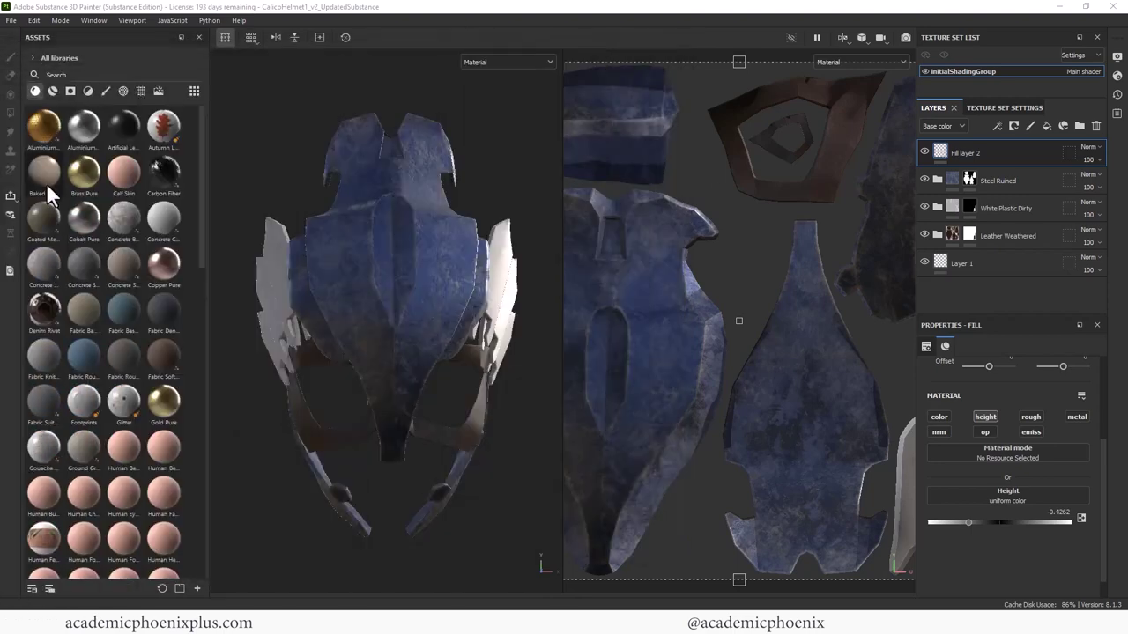
{"action": "left_click_drag", "start_coordinate": [337, 262], "coordinate": [376, 274], "text": "alt"}
{"action": "scroll", "coordinate": [388, 287], "scroll_direction": "up", "scroll_amount": 2}
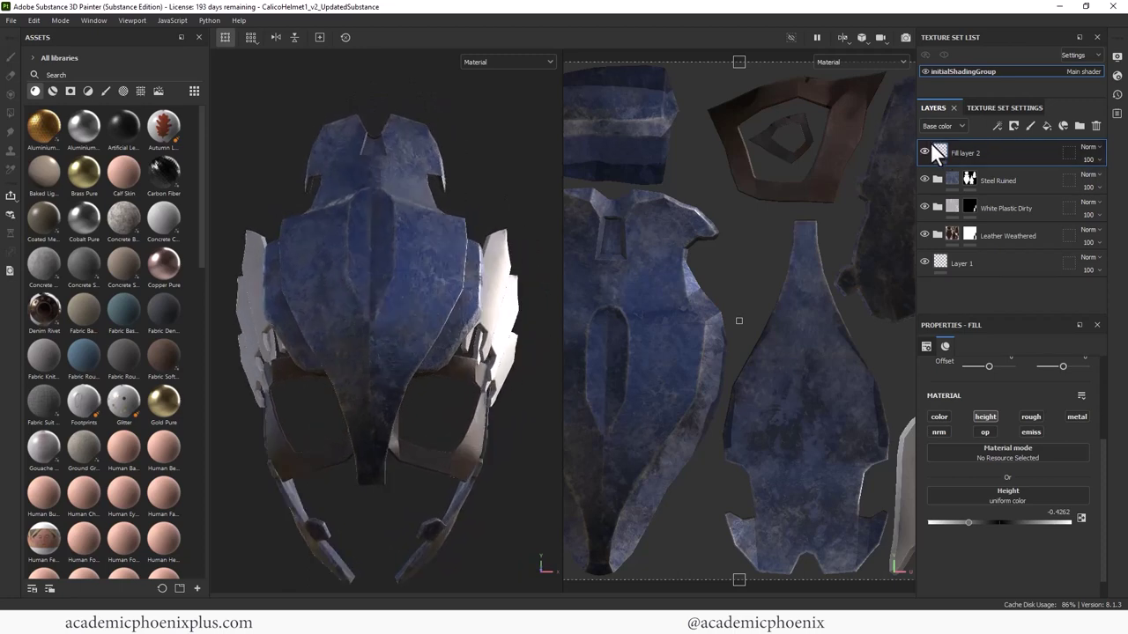
{"action": "right_click", "coordinate": [933, 149]}
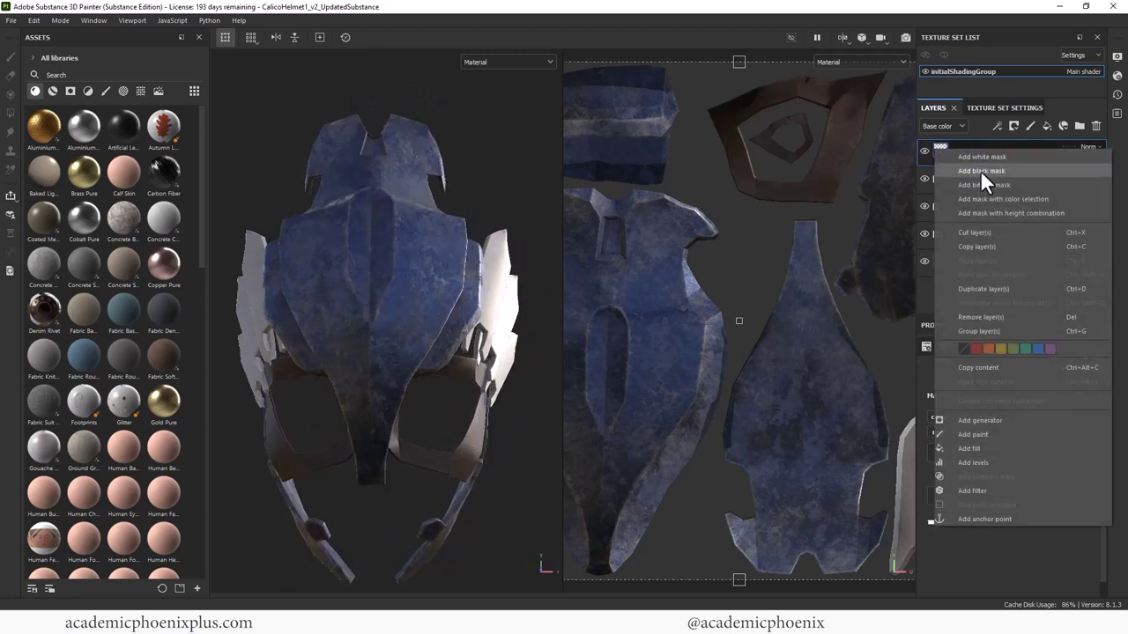
{"action": "left_click", "coordinate": [980, 170]}
{"action": "key", "text": "1"}
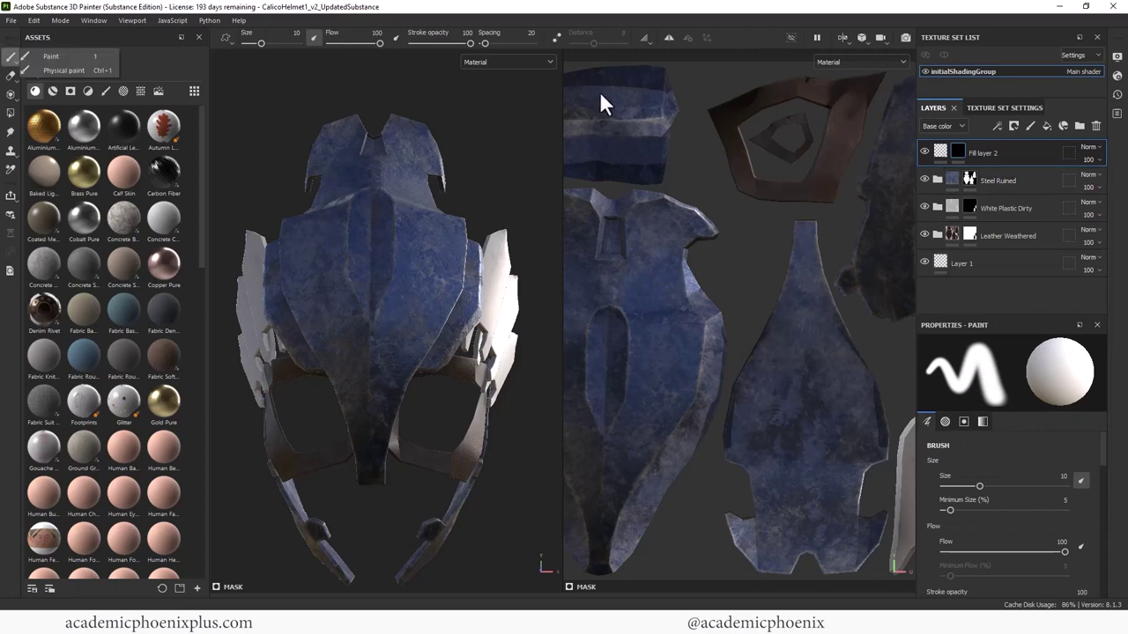
{"action": "left_click", "coordinate": [668, 37]}
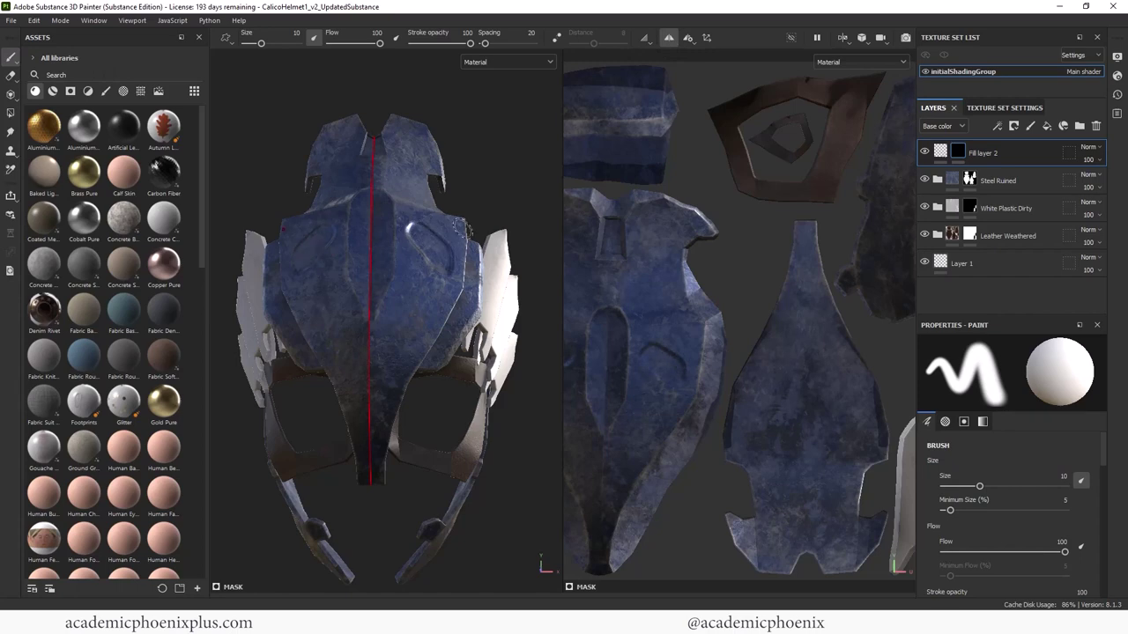
- Paint mirrored straight indent lines down the helmet's nose guard on the mask with a 4.66 brush
{"action": "left_click_drag", "start_coordinate": [423, 175], "coordinate": [428, 171], "text": "alt"}
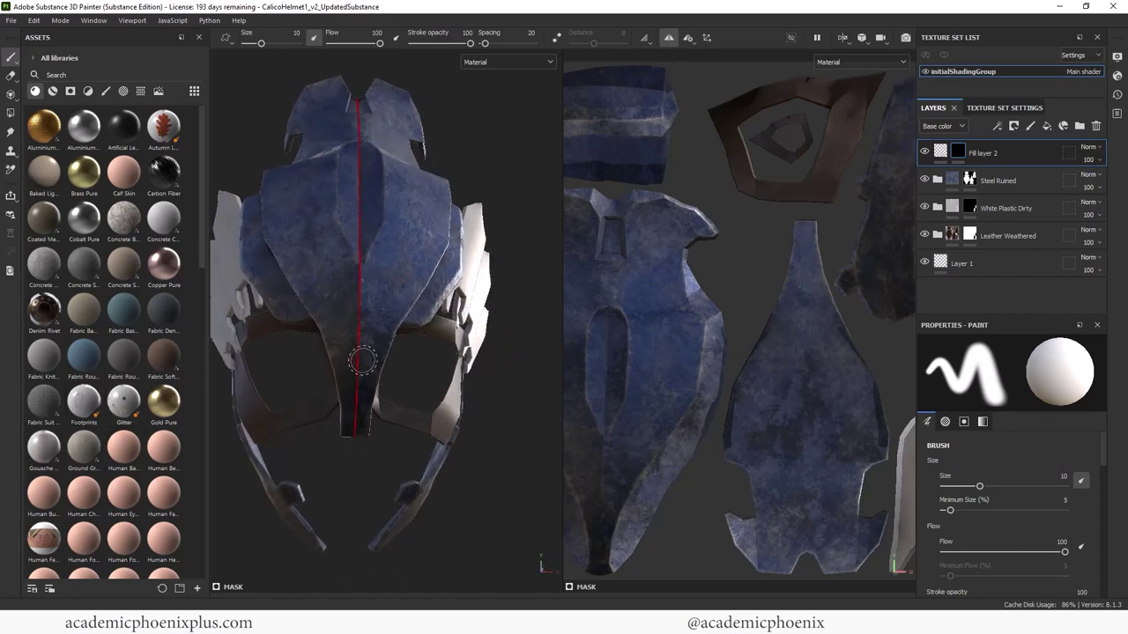
{"action": "right_click_drag", "start_coordinate": [356, 353], "coordinate": [369, 369], "text": "ctrl"}
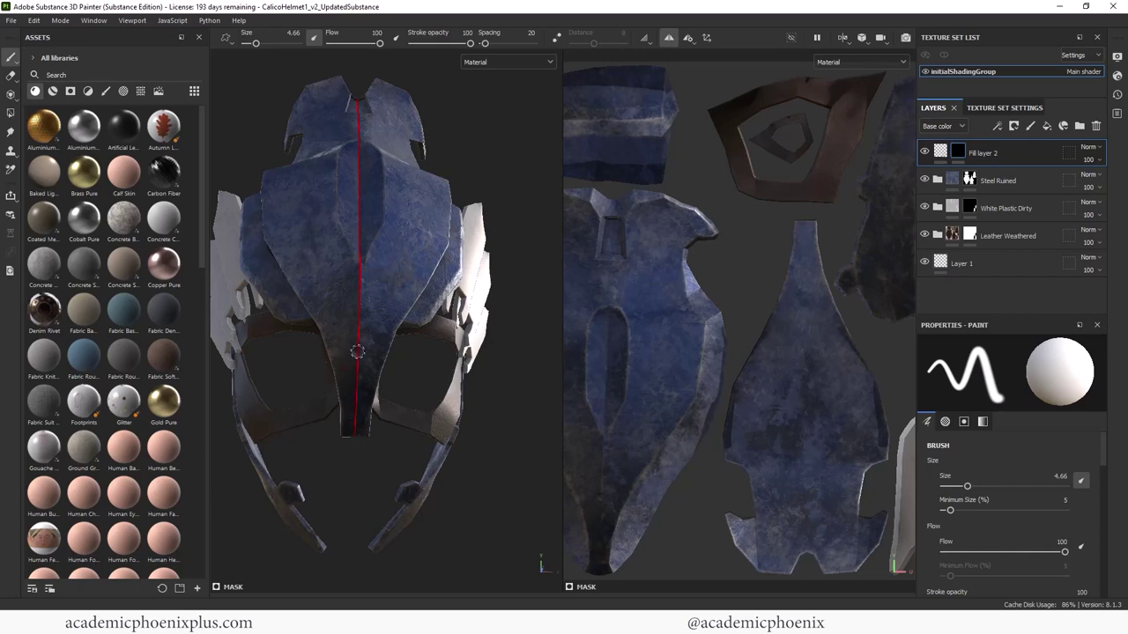
{"action": "key", "text": "shift"}
{"action": "left_click_drag", "start_coordinate": [508, 360], "coordinate": [438, 418], "text": "alt"}
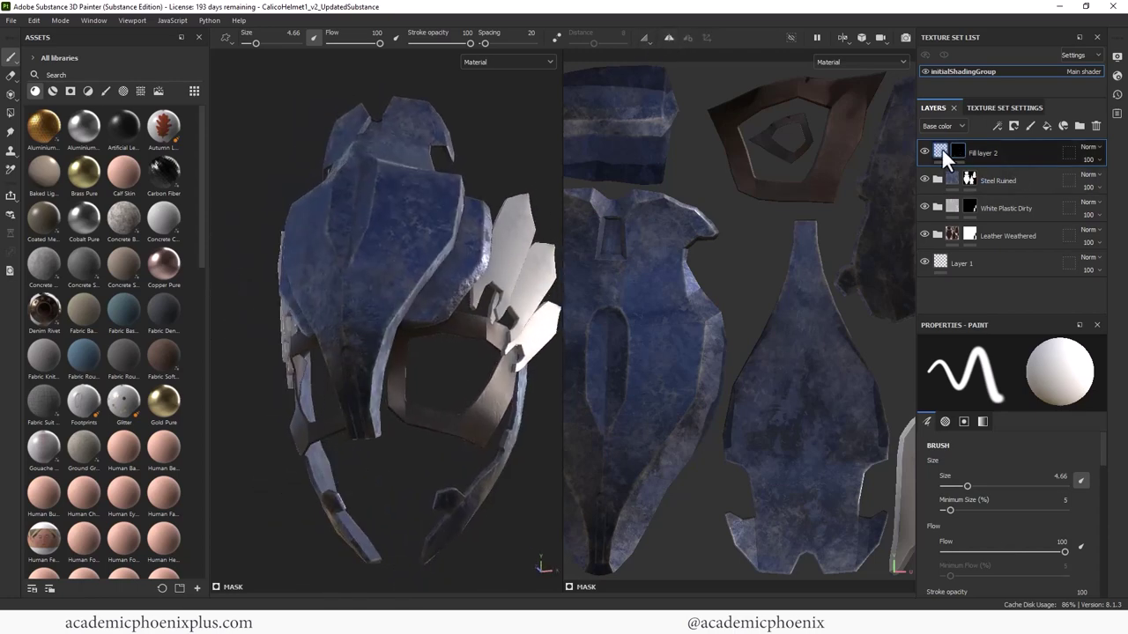
- Deepen the painted indents by setting the height of Fill layer 2 to -0.6721
{"action": "left_click", "coordinate": [941, 150]}
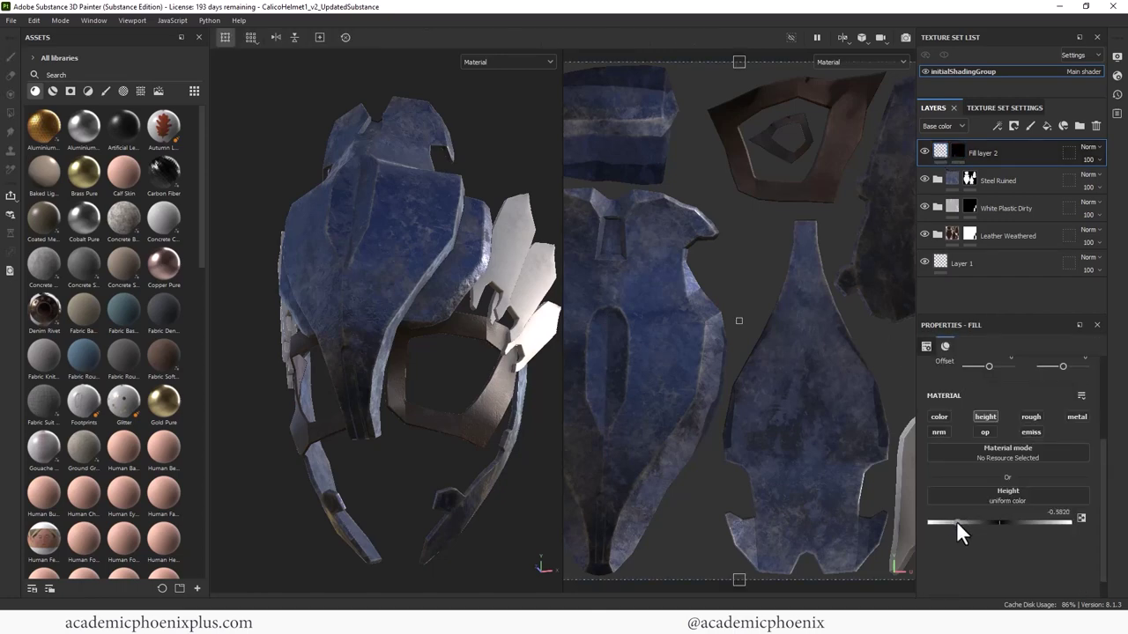
{"action": "mouse_move", "coordinate": [929, 522]}
{"action": "left_mouse_down"}
{"action": "mouse_move", "coordinate": [1077, 522]}
{"action": "mouse_move", "coordinate": [939, 520]}
{"action": "left_mouse_up"}
{"action": "left_click_drag", "start_coordinate": [401, 331], "coordinate": [429, 326], "text": "alt"}
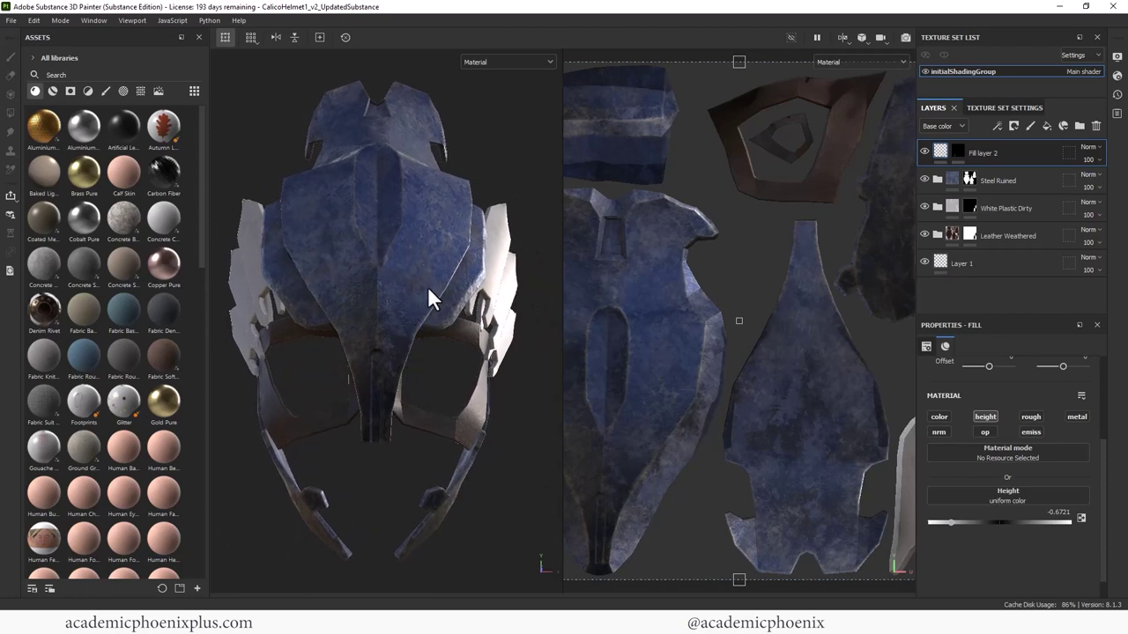
- Return to painting on the mask of Fill layer 2 with symmetry enabled
{"action": "left_click", "coordinate": [957, 151]}
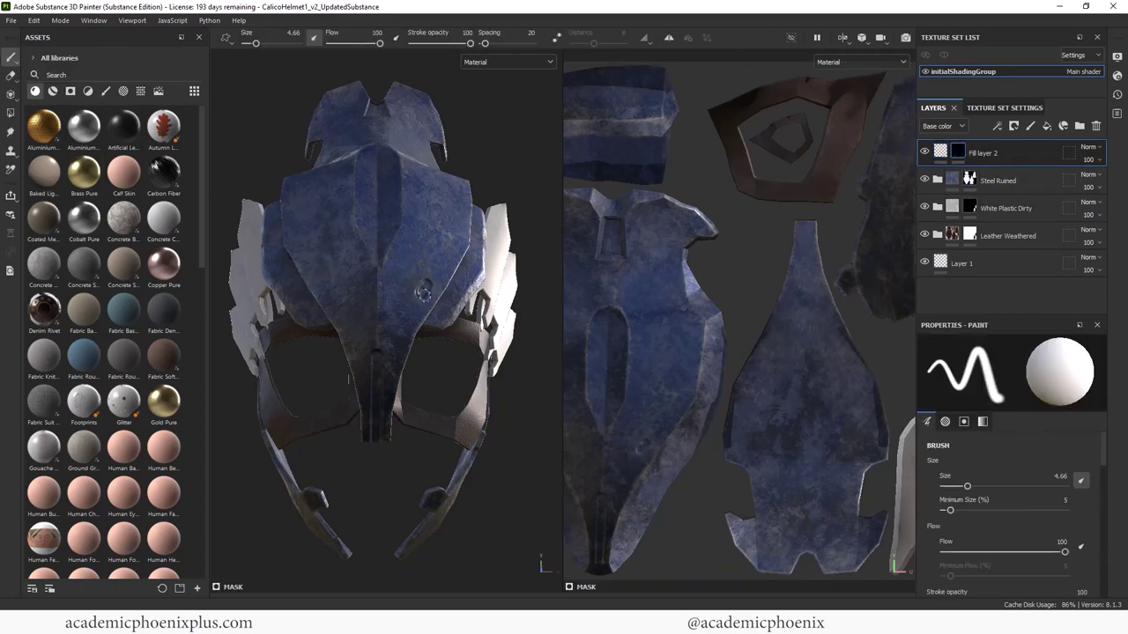
{"action": "left_click", "coordinate": [669, 37]}
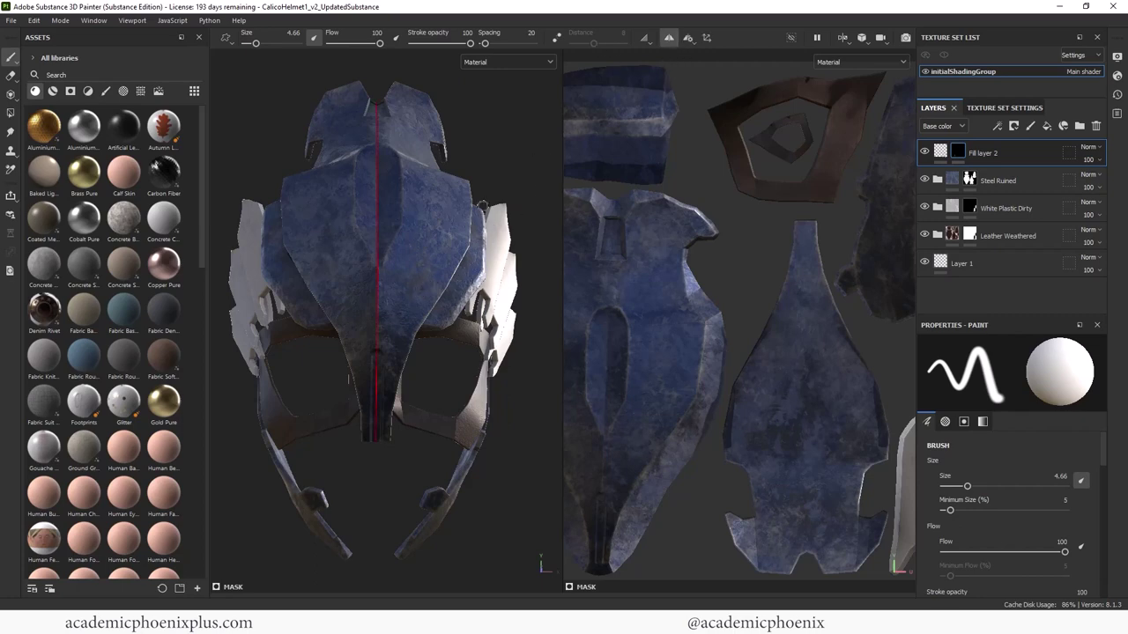
- Try a mirrored freehand indent stroke on the helmet's front plate and undo it
{"action": "mouse_move", "coordinate": [430, 287]}
{"action": "left_mouse_down"}
{"action": "mouse_move", "coordinate": [422, 301]}
{"action": "mouse_move", "coordinate": [432, 283]}
{"action": "left_mouse_up"}
{"action": "key", "text": "ctrl"}
{"action": "key", "text": "ctrl+z"}
{"action": "key", "text": "ctrl+z"}
{"action": "key", "text": "ctrl+z"}
{"action": "key", "text": "ctrl+z"}
- Try stamping the Arrow Simple Split alpha on the helmet's front plate with a brush size of 14.1
{"action": "left_click", "coordinate": [104, 90]}
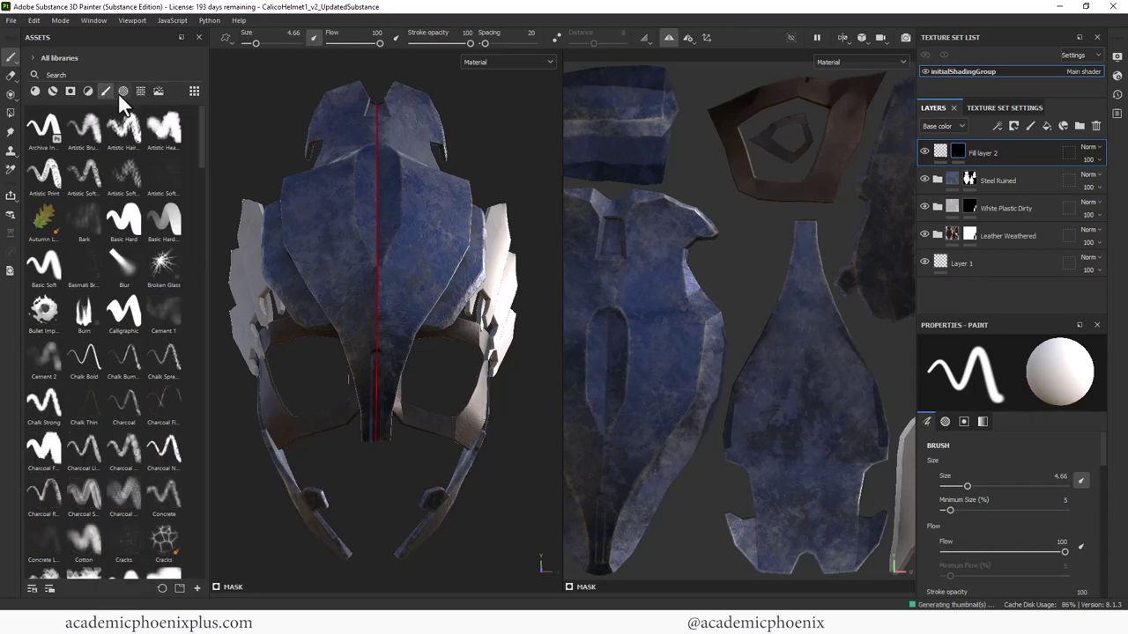
{"action": "left_click", "coordinate": [123, 91]}
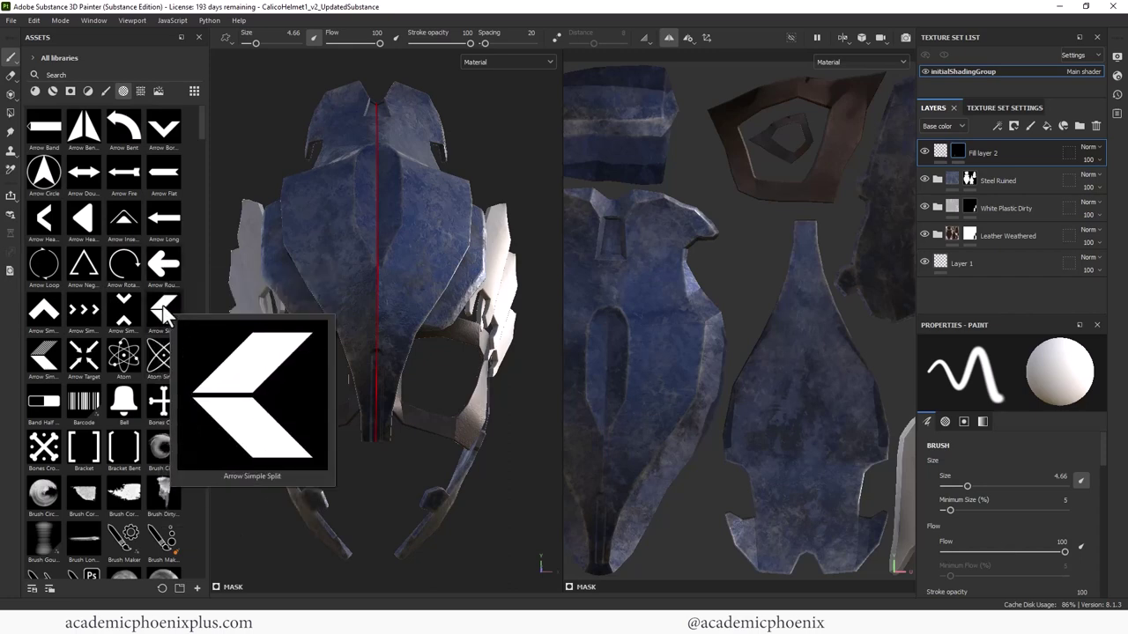
{"action": "left_click", "coordinate": [165, 314]}
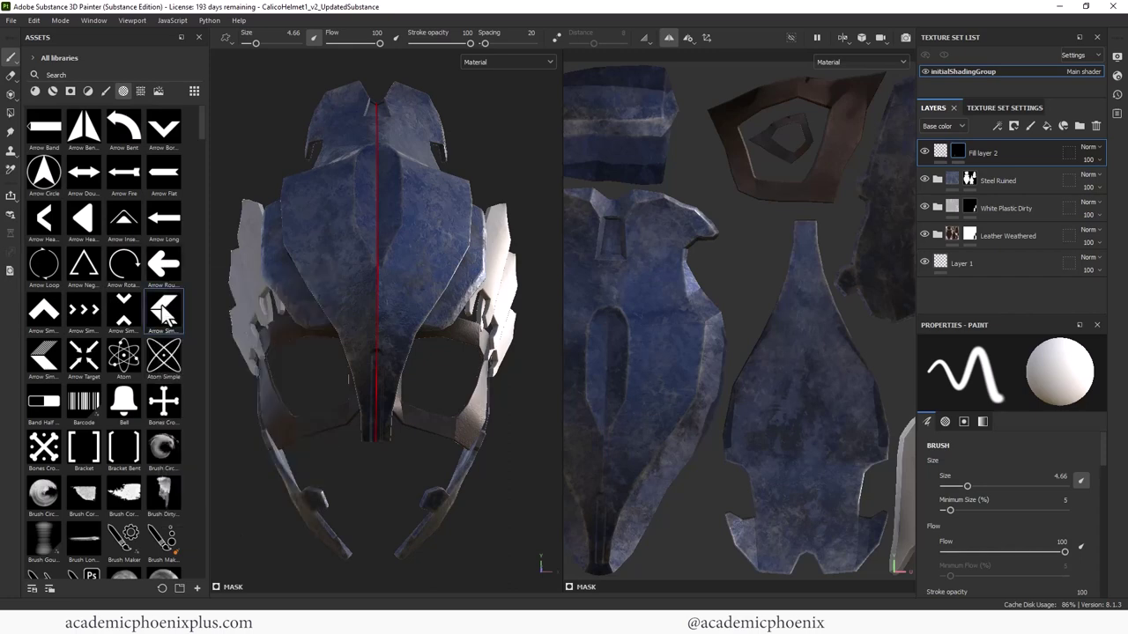
{"action": "key", "text": "bracketright"}
{"action": "left_click", "coordinate": [421, 260]}
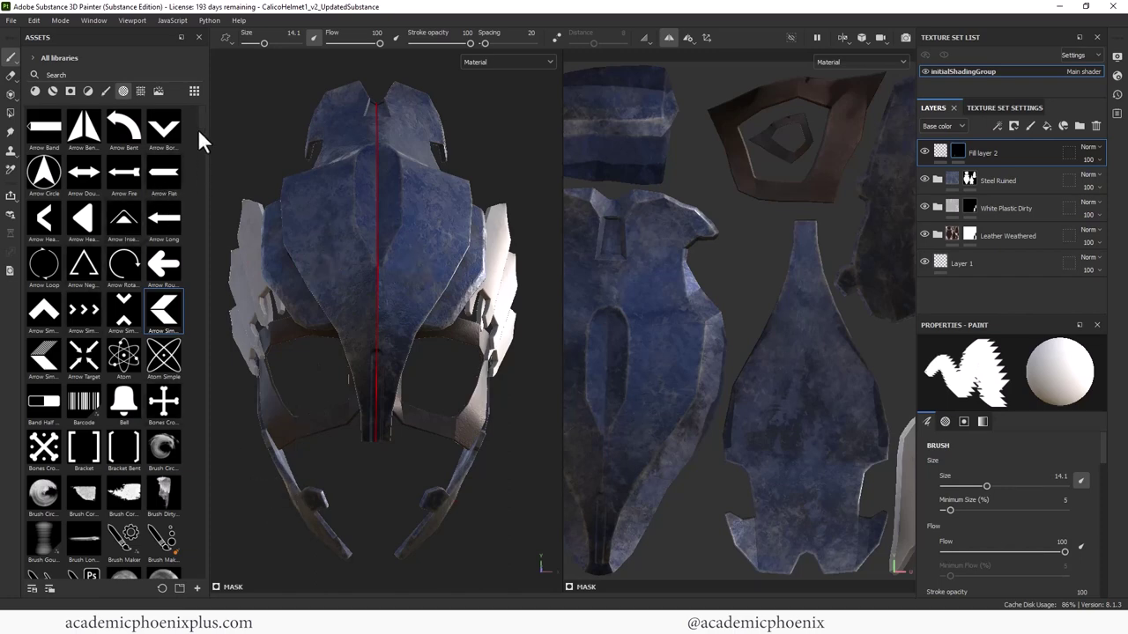
- Choose the Shape Square Squeeze alpha for the mask brush
{"action": "left_click_drag", "start_coordinate": [202, 130], "coordinate": [207, 237]}
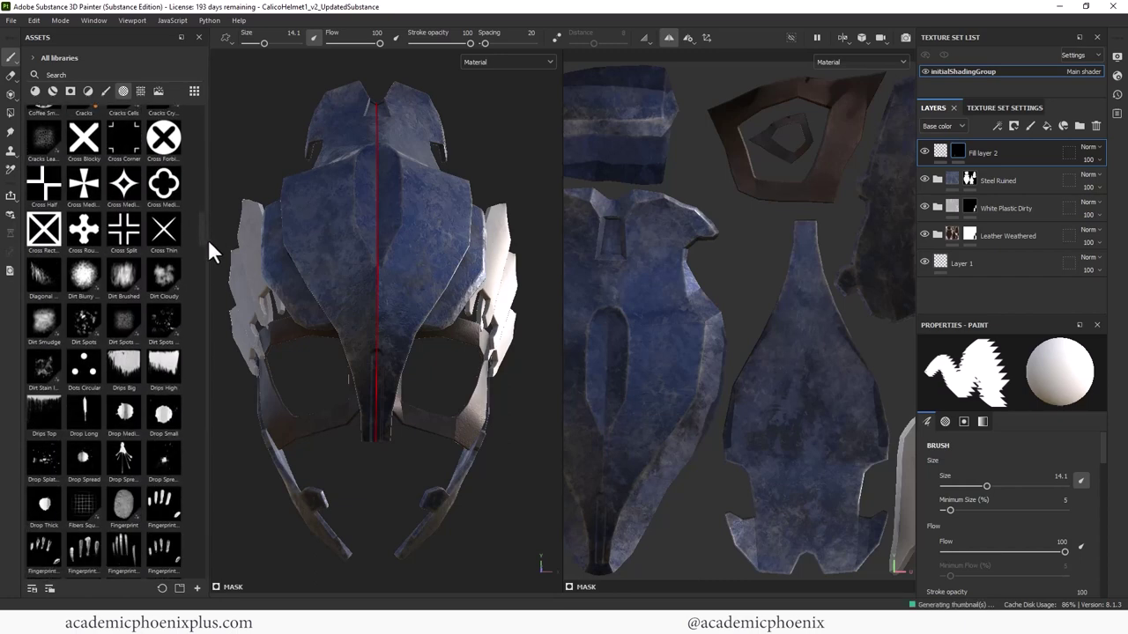
{"action": "left_click_drag", "start_coordinate": [208, 239], "coordinate": [232, 317]}
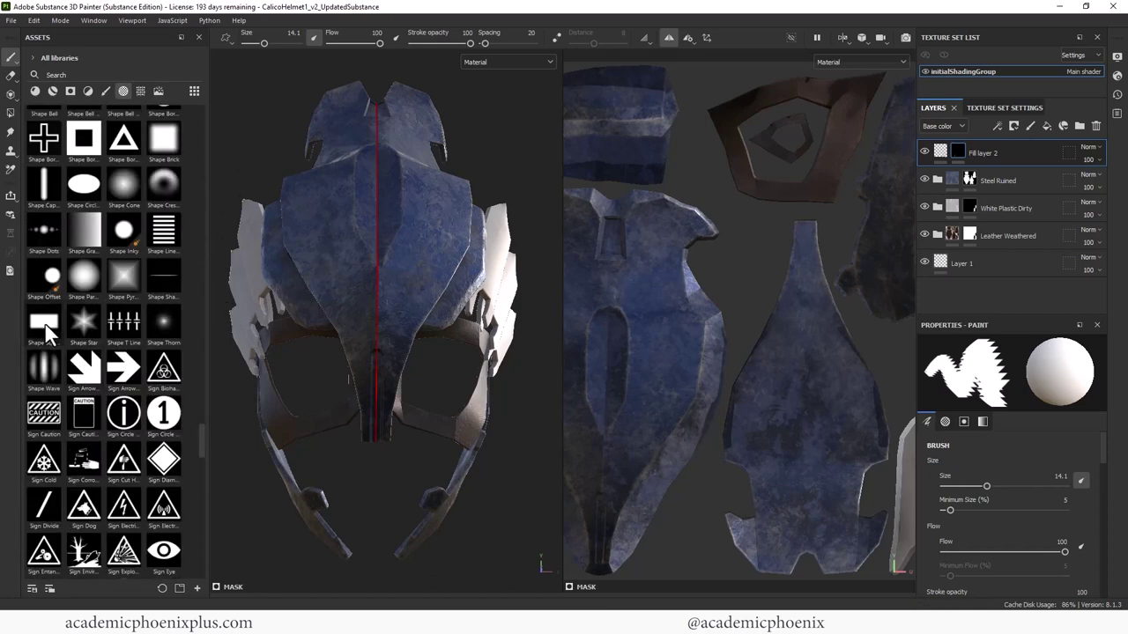
{"action": "mouse_move", "coordinate": [46, 331]}
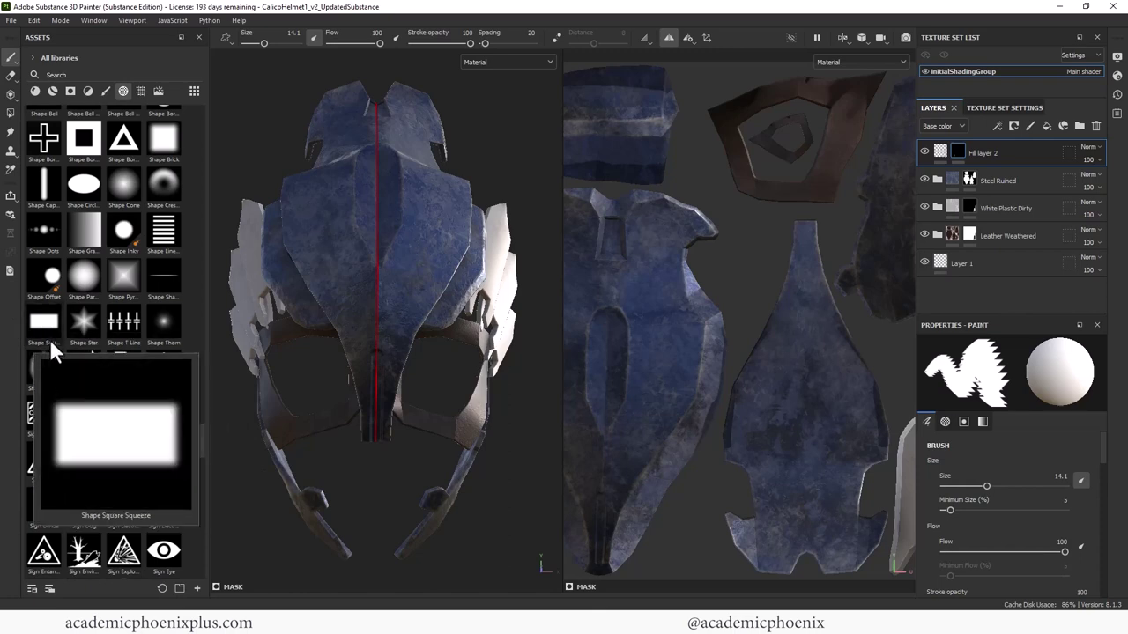
{"action": "left_click", "coordinate": [46, 324]}
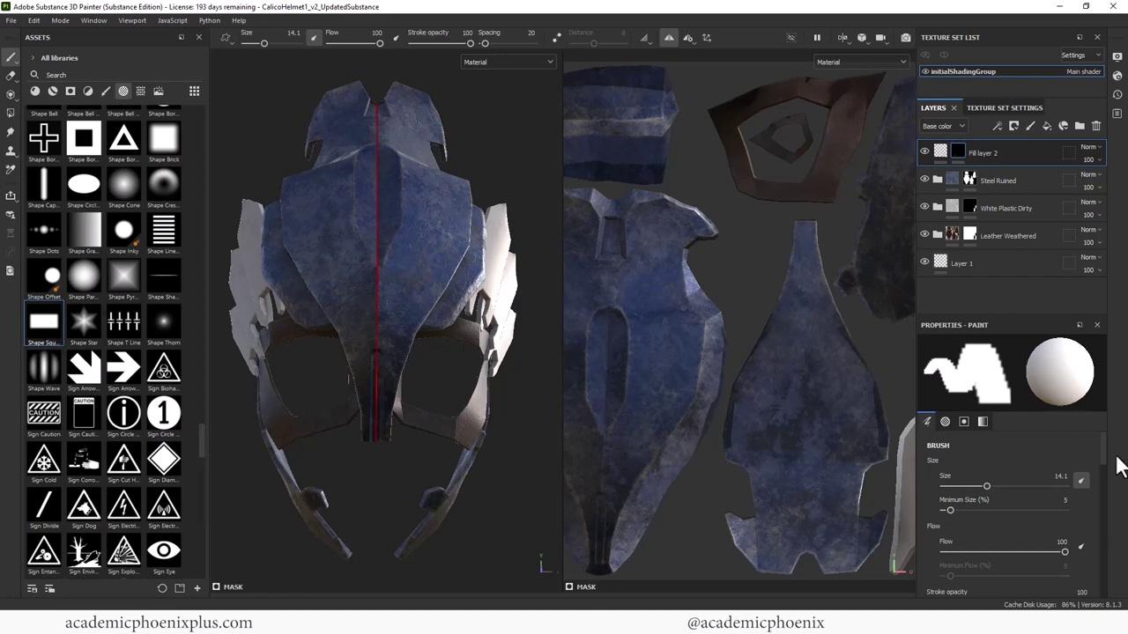
- Tilt the Shape Square Squeeze brush alpha to an angle of 132
{"action": "scroll", "coordinate": [1106, 480], "scroll_direction": "down", "scroll_amount": 3}
{"action": "scroll", "coordinate": [1108, 499], "scroll_direction": "down", "scroll_amount": 5}
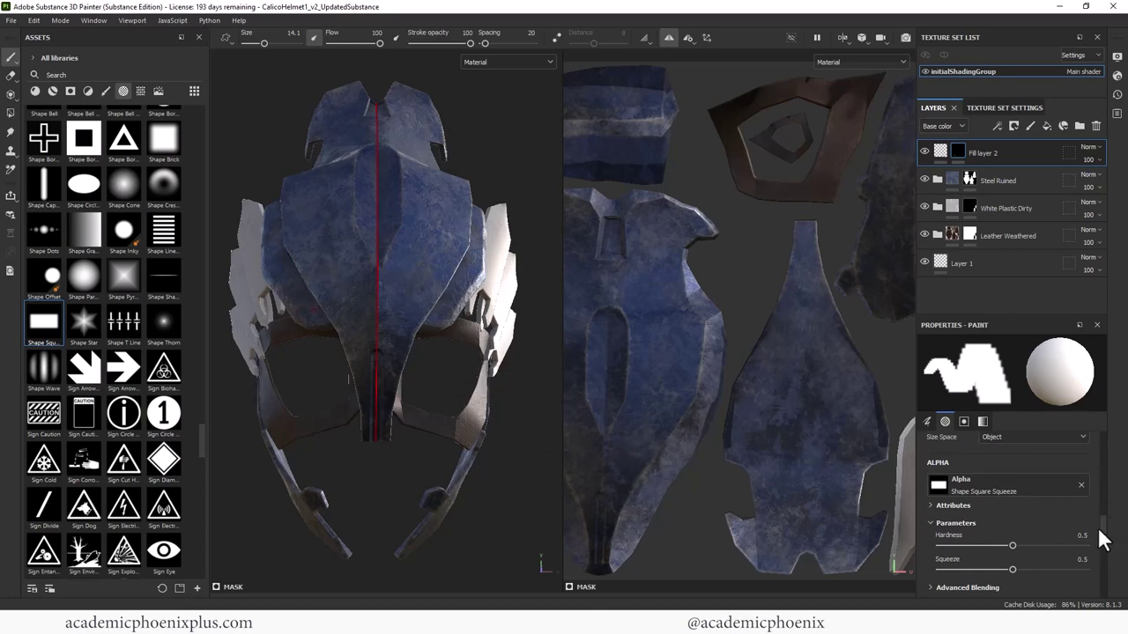
{"action": "scroll", "coordinate": [1102, 529], "scroll_direction": "up", "scroll_amount": 5}
{"action": "scroll", "coordinate": [1100, 490], "scroll_direction": "up", "scroll_amount": 1}
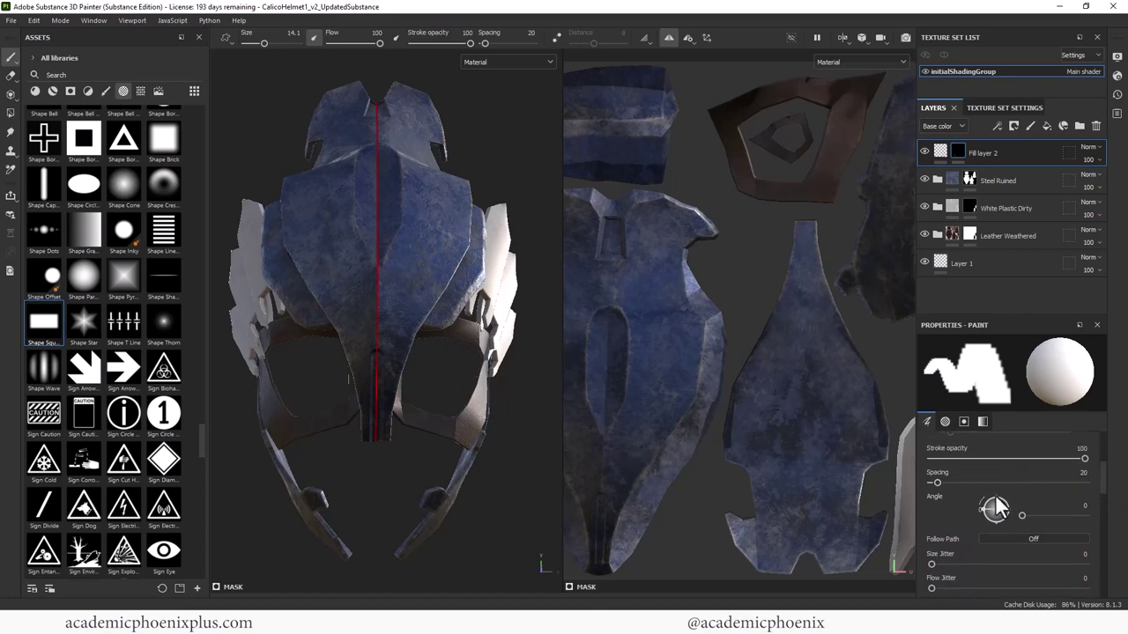
{"action": "left_click_drag", "start_coordinate": [992, 517], "coordinate": [1015, 511]}
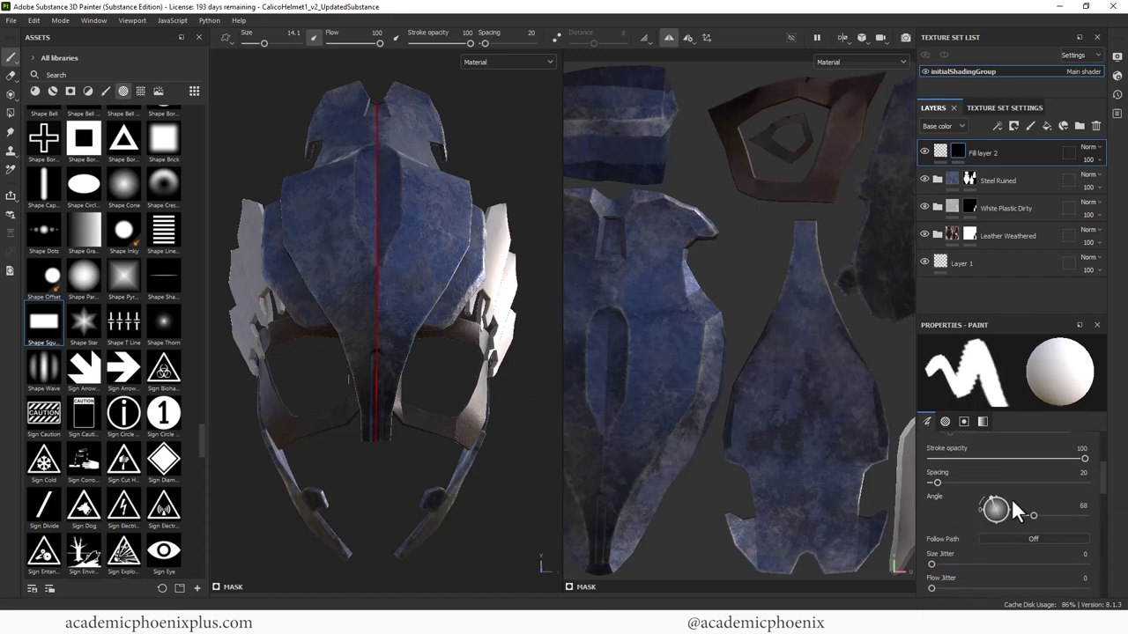
{"action": "left_click", "coordinate": [1083, 506]}
{"action": "type", "text": "90"}
{"action": "key", "text": "Return"}
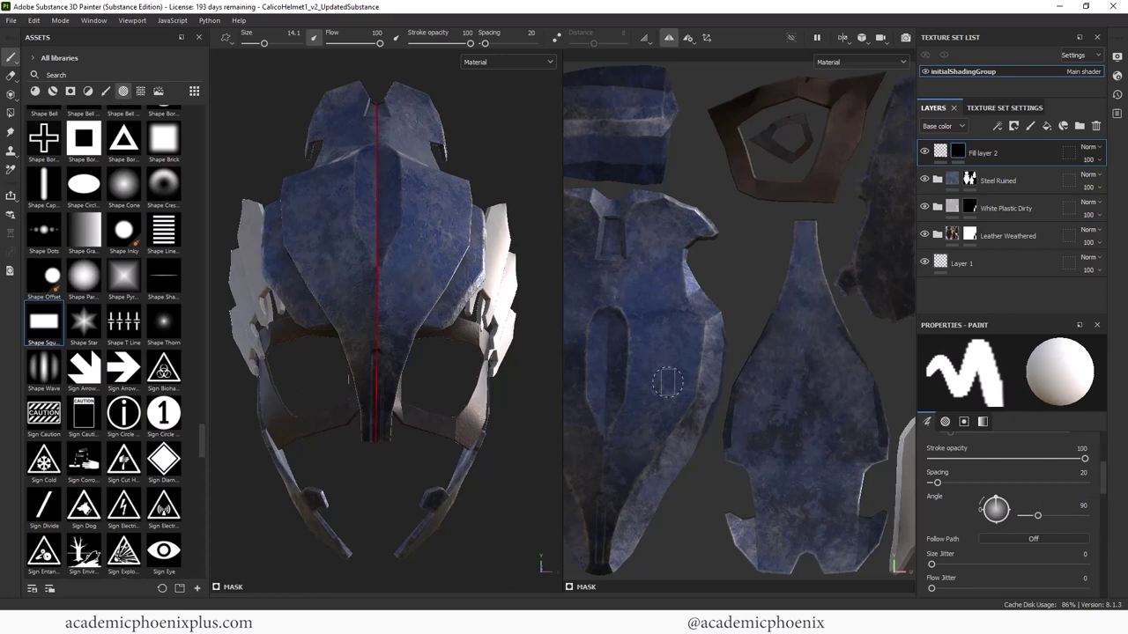
{"action": "left_click_drag", "start_coordinate": [1002, 509], "coordinate": [994, 513]}
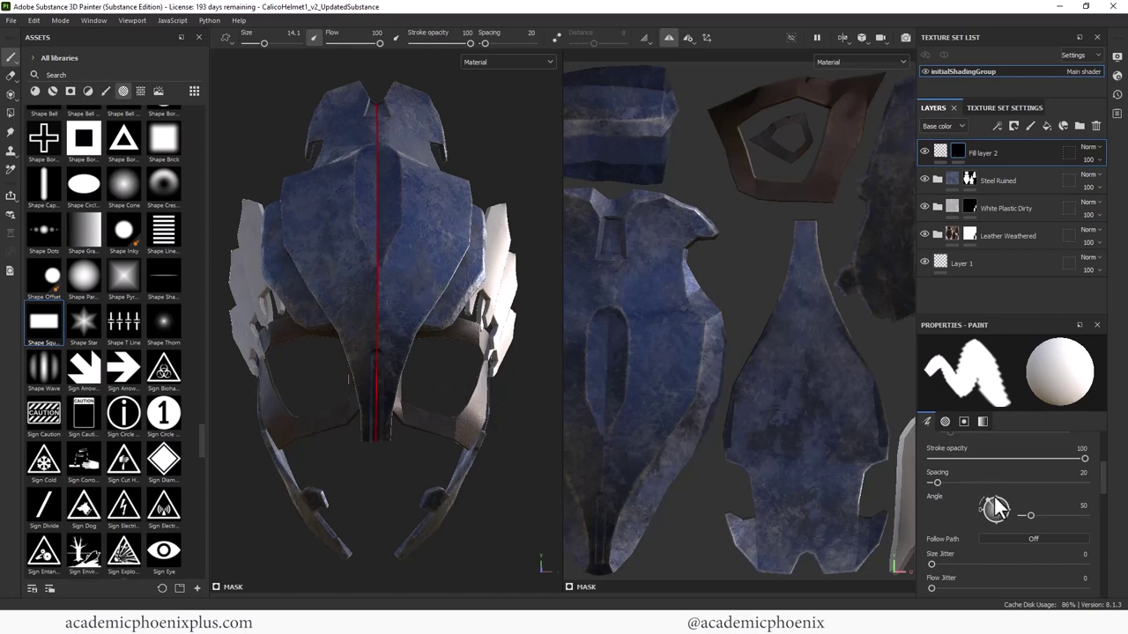
{"action": "left_click_drag", "start_coordinate": [994, 498], "coordinate": [1004, 498]}
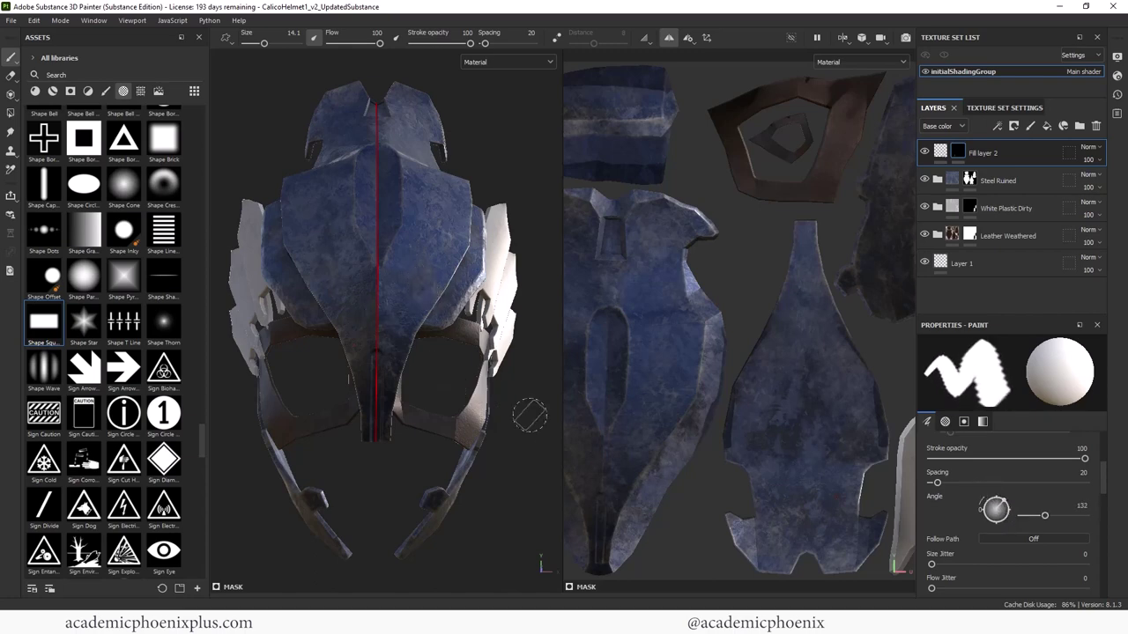
- Stamp a mirrored pair of tilted rectangular indents low on the helmet's front plate at brush size 9.96, following the front reference photo
{"action": "key", "text": "bracketleft"}
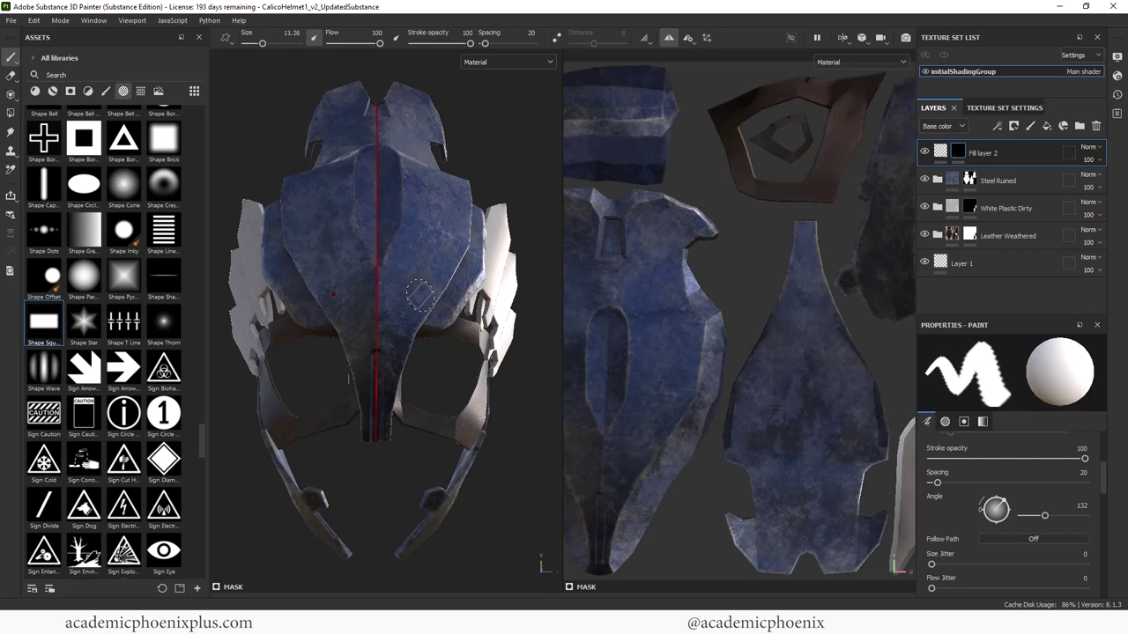
{"action": "right_click_drag", "start_coordinate": [420, 296], "coordinate": [418, 296], "text": "ctrl"}
{"action": "left_click_drag", "start_coordinate": [0, 118], "coordinate": [256, 117]}
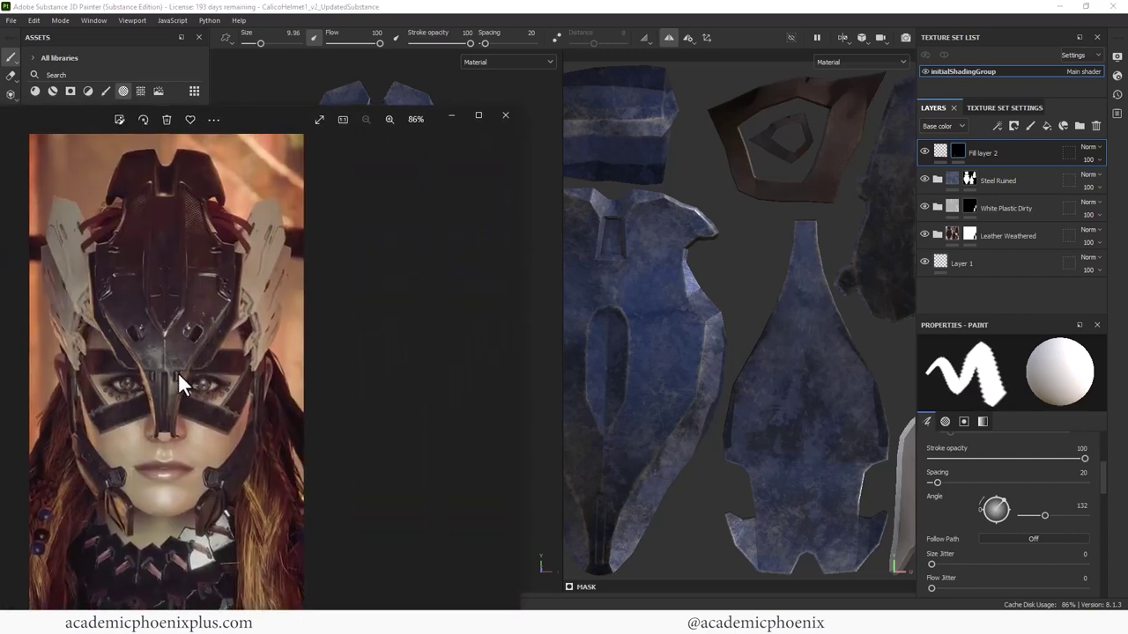
{"action": "key", "text": "alt+Tab"}
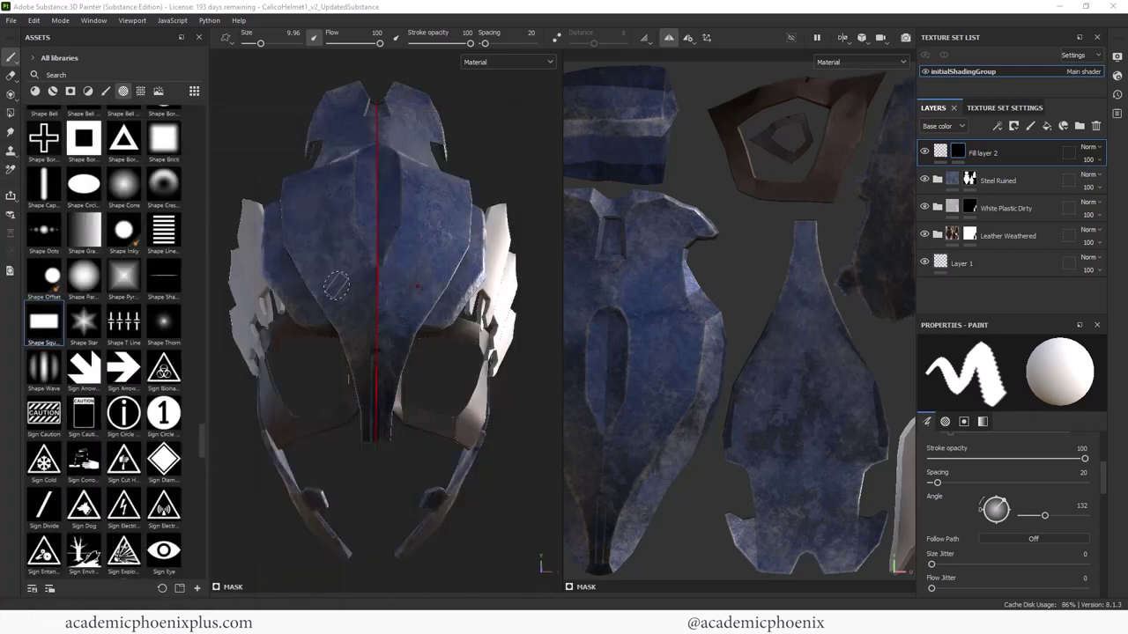
{"action": "left_click", "coordinate": [421, 297]}
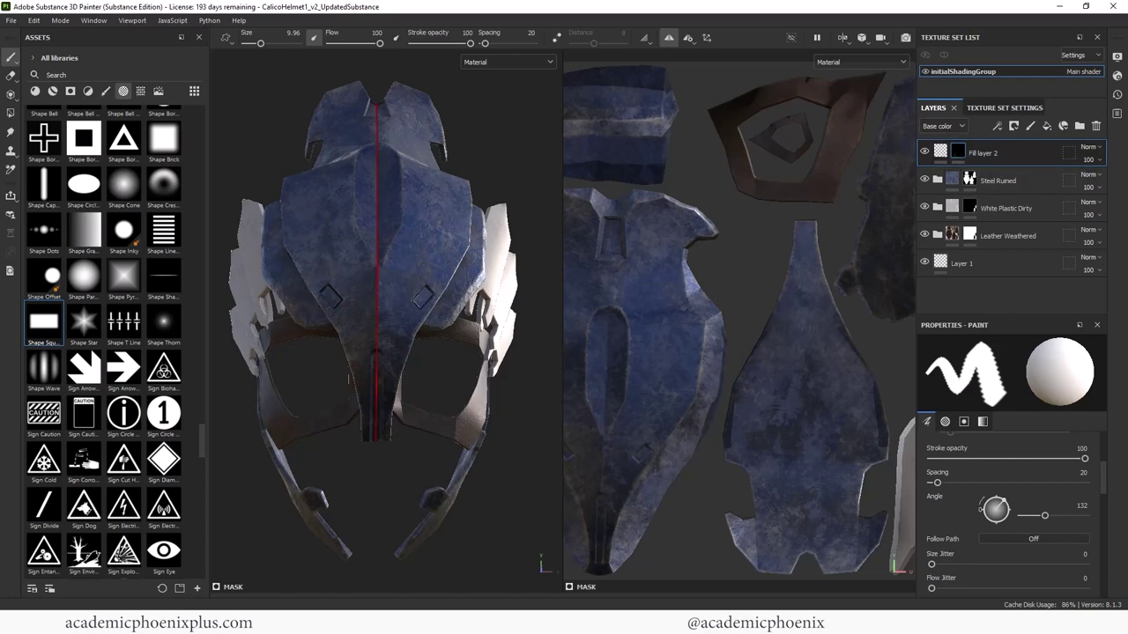
{"action": "left_click_drag", "start_coordinate": [0, 132], "coordinate": [224, 86]}
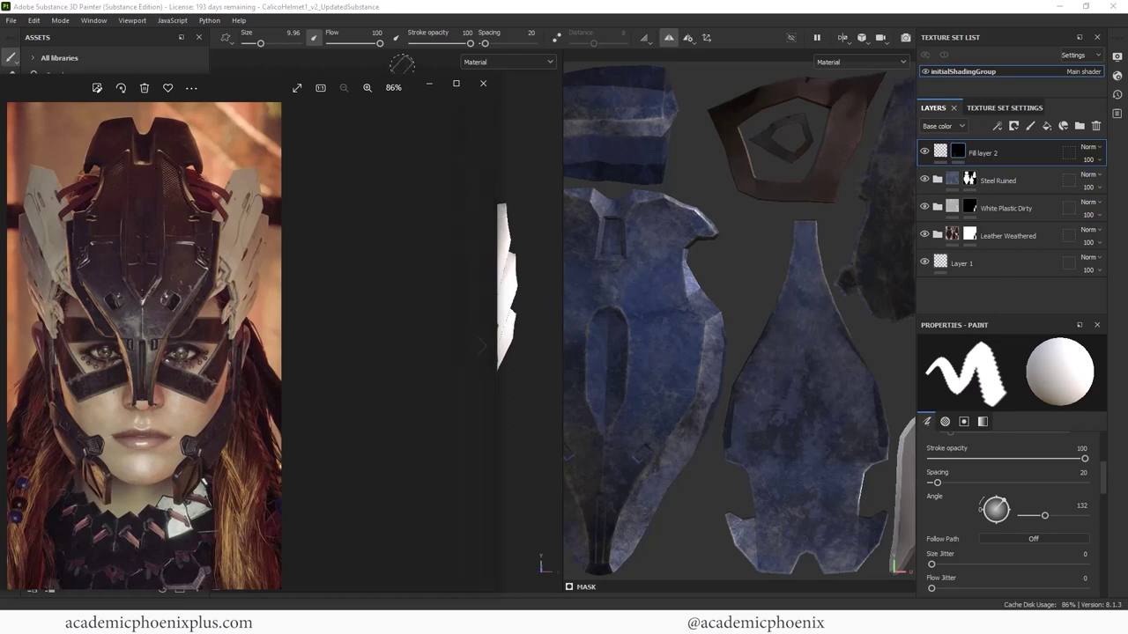
{"action": "left_click", "coordinate": [349, 59]}
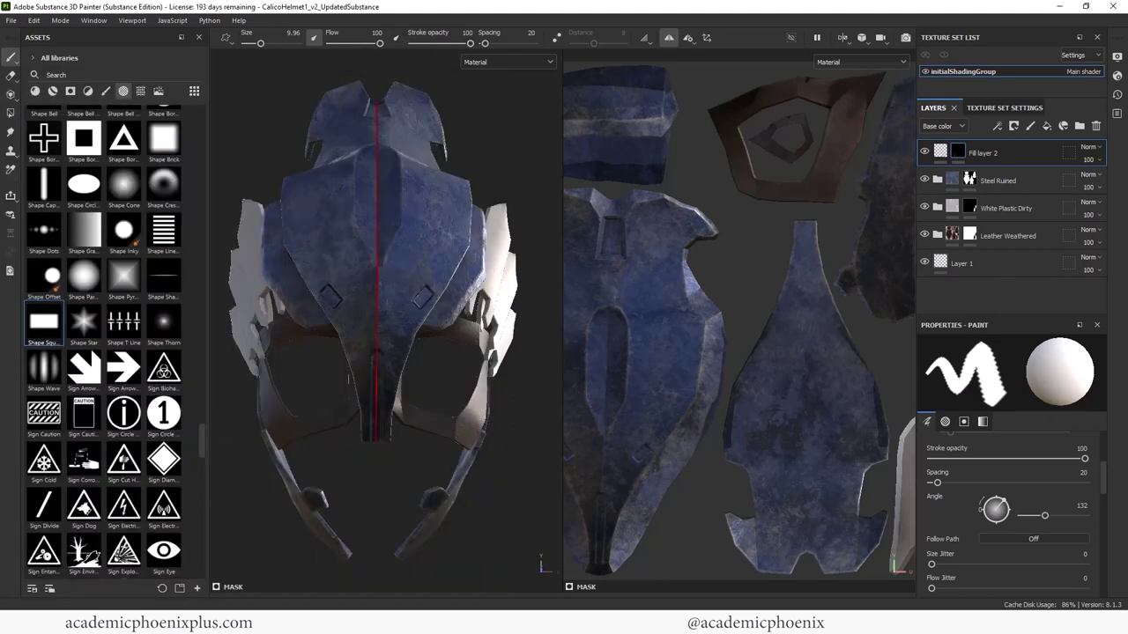
{"action": "left_click", "coordinate": [58, 622]}
{"action": "left_click", "coordinate": [58, 622]}
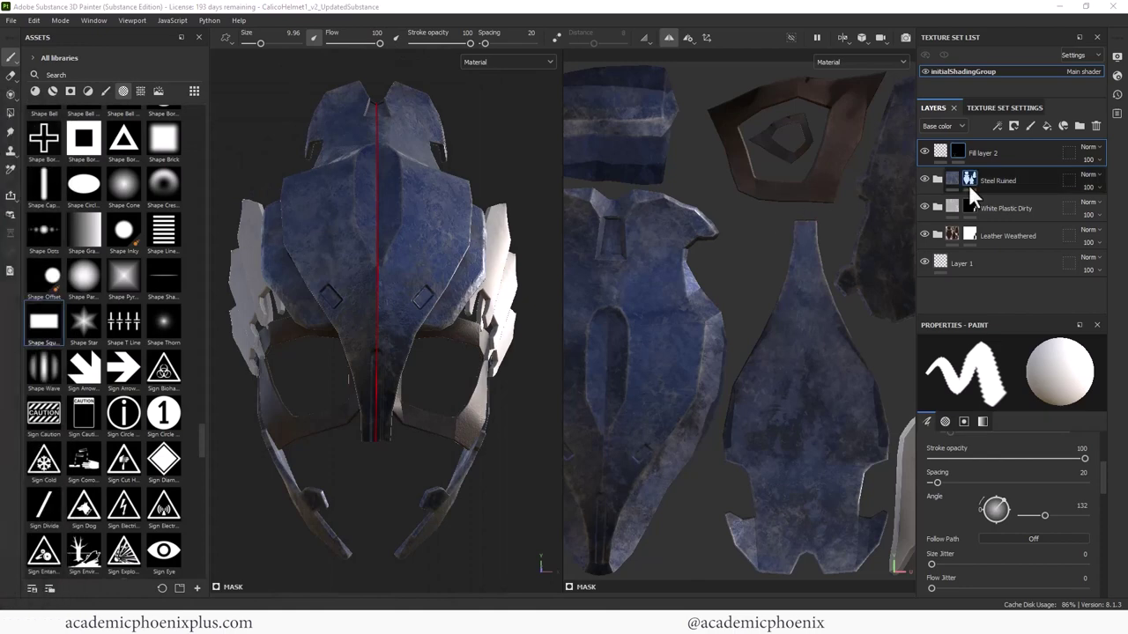
- Rename Fill layer 2 as Indent-1
{"action": "double_click", "coordinate": [976, 153]}
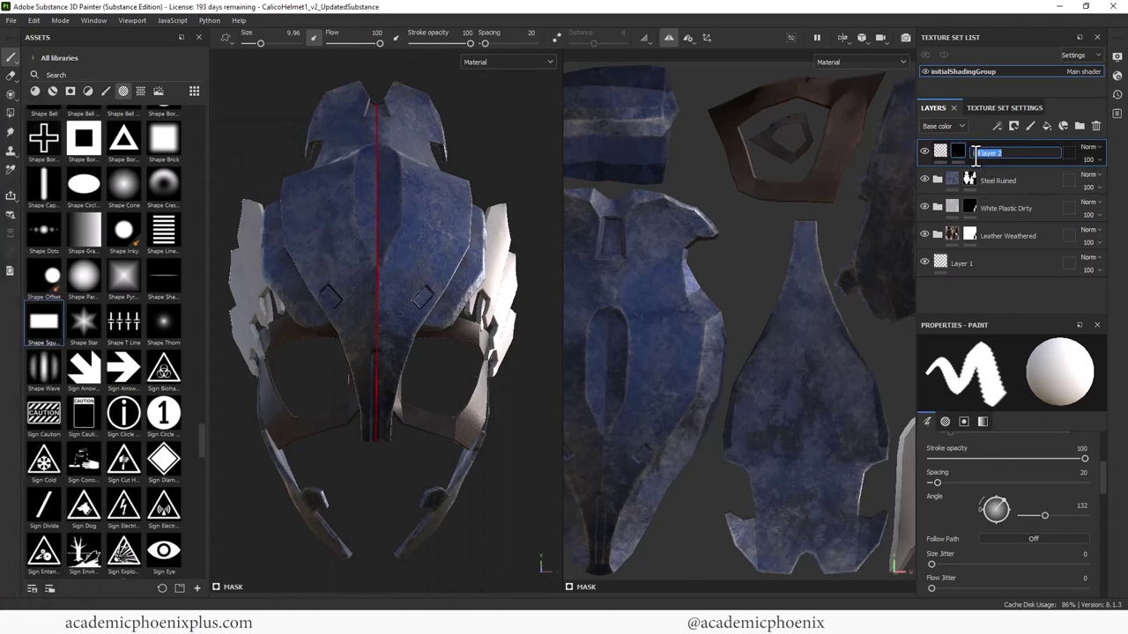
{"action": "type", "text": "dent-1"}
{"action": "key", "text": "Return"}
- Duplicate the Indent-1 layer and clear the mask of the copy
{"action": "right_click", "coordinate": [1013, 150]}
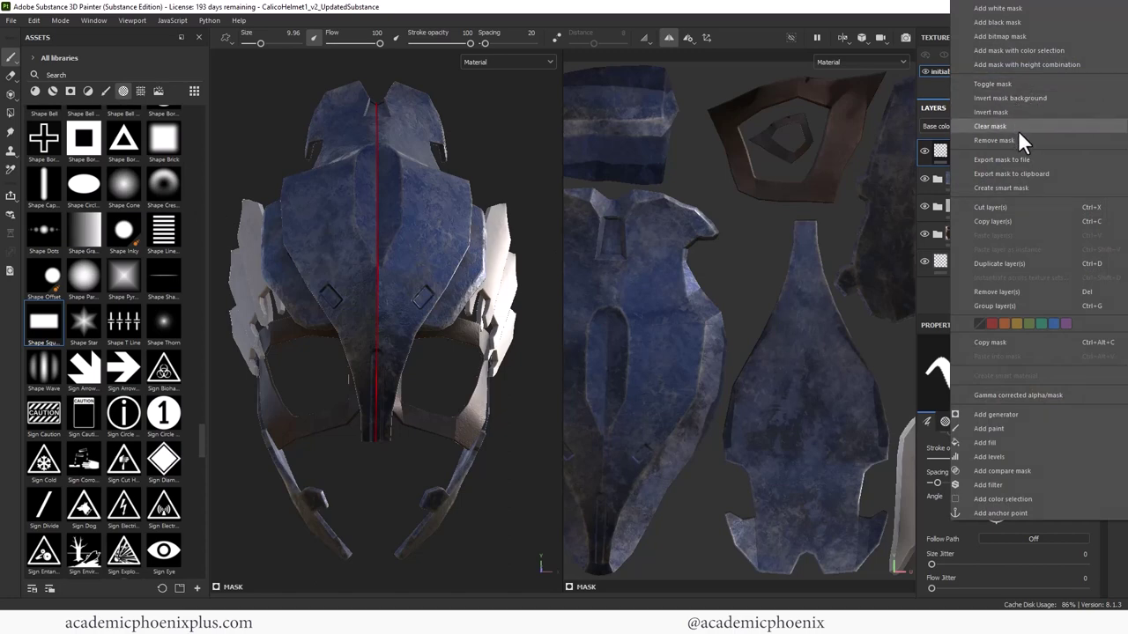
{"action": "left_click", "coordinate": [1017, 264]}
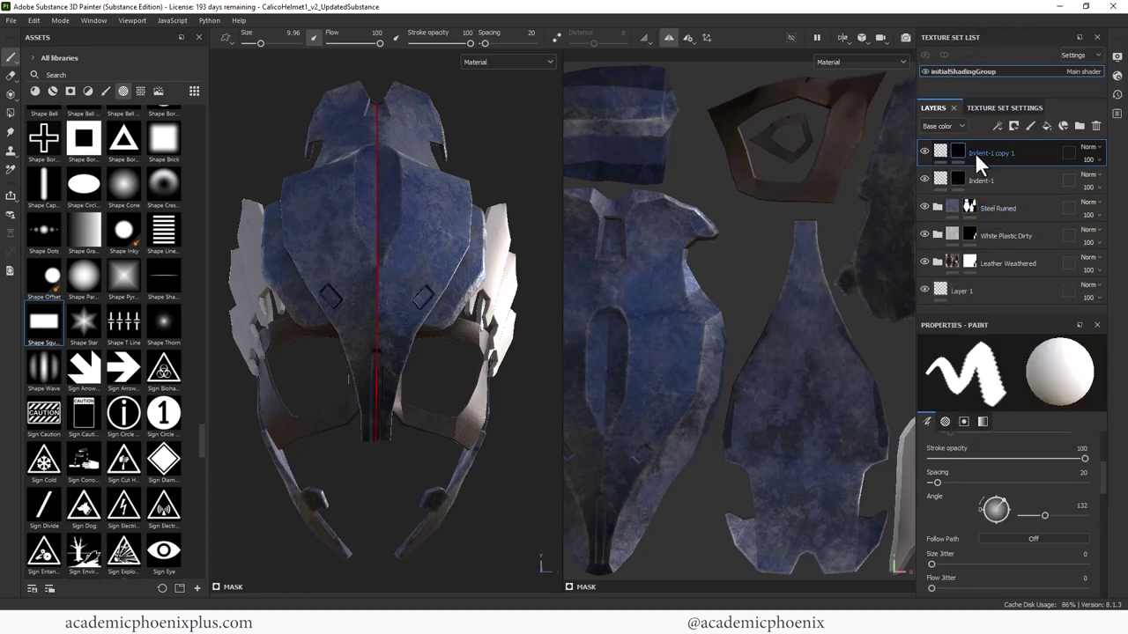
{"action": "right_click", "coordinate": [959, 150]}
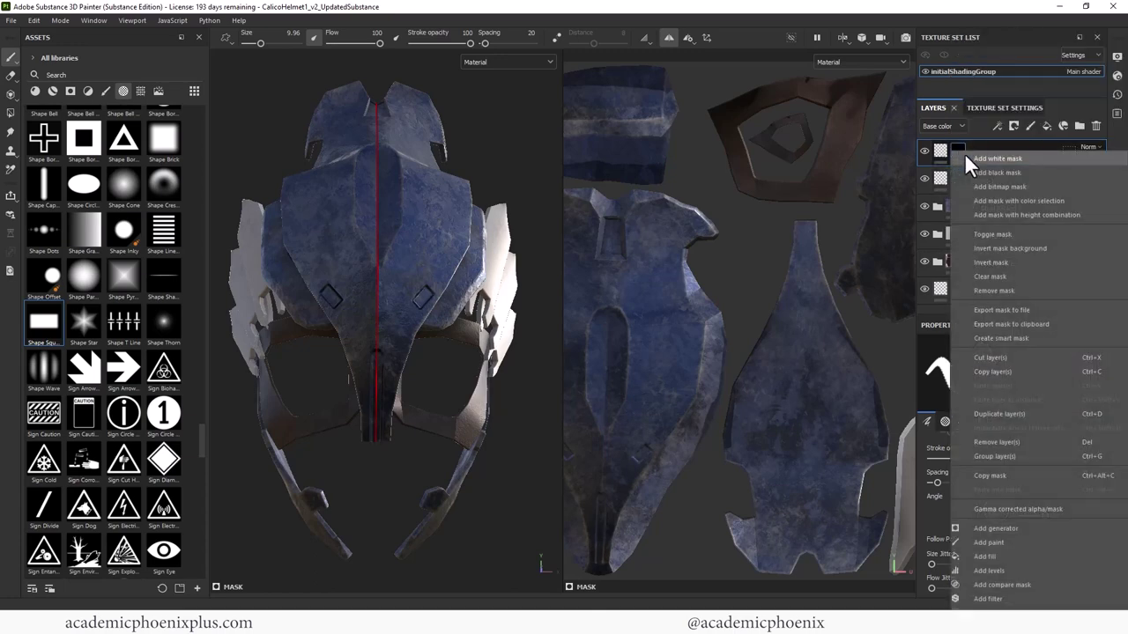
{"action": "left_click", "coordinate": [1006, 277]}
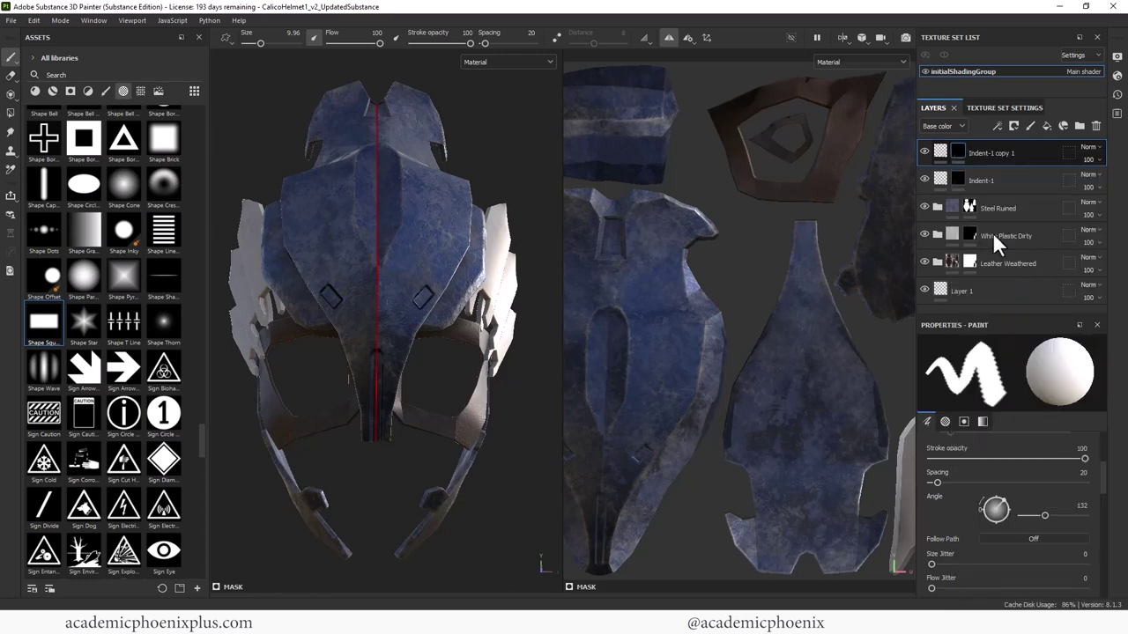
- Set the height of Indent-1 copy 1 to 0.4754 and try a stamp on its mask above the rectangular indents
{"action": "left_click", "coordinate": [943, 150]}
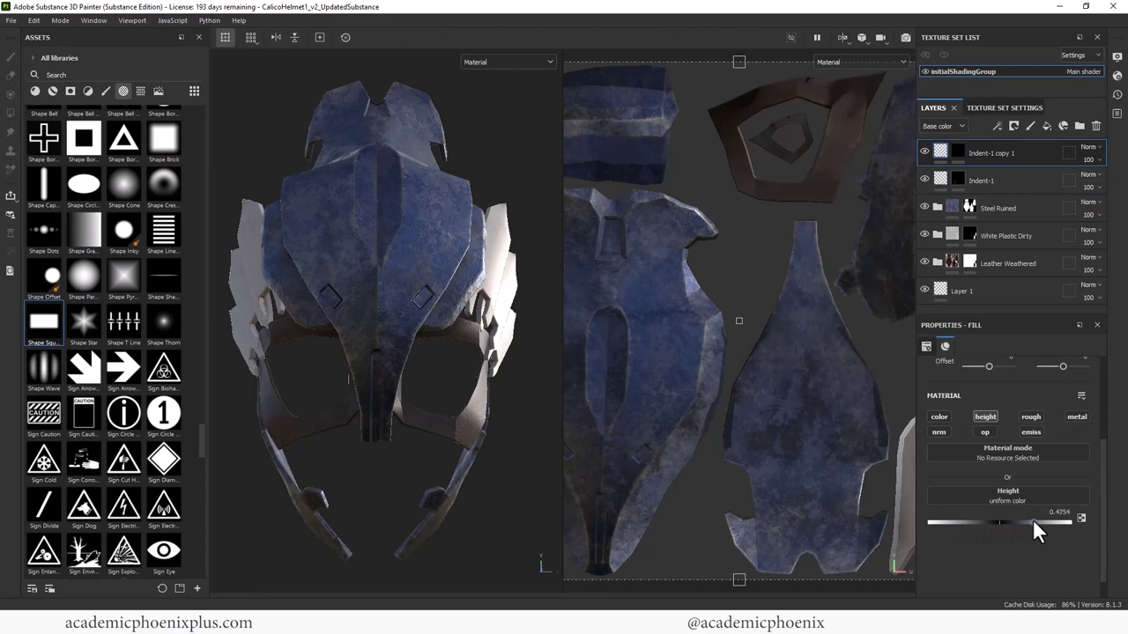
{"action": "left_click", "coordinate": [433, 247]}
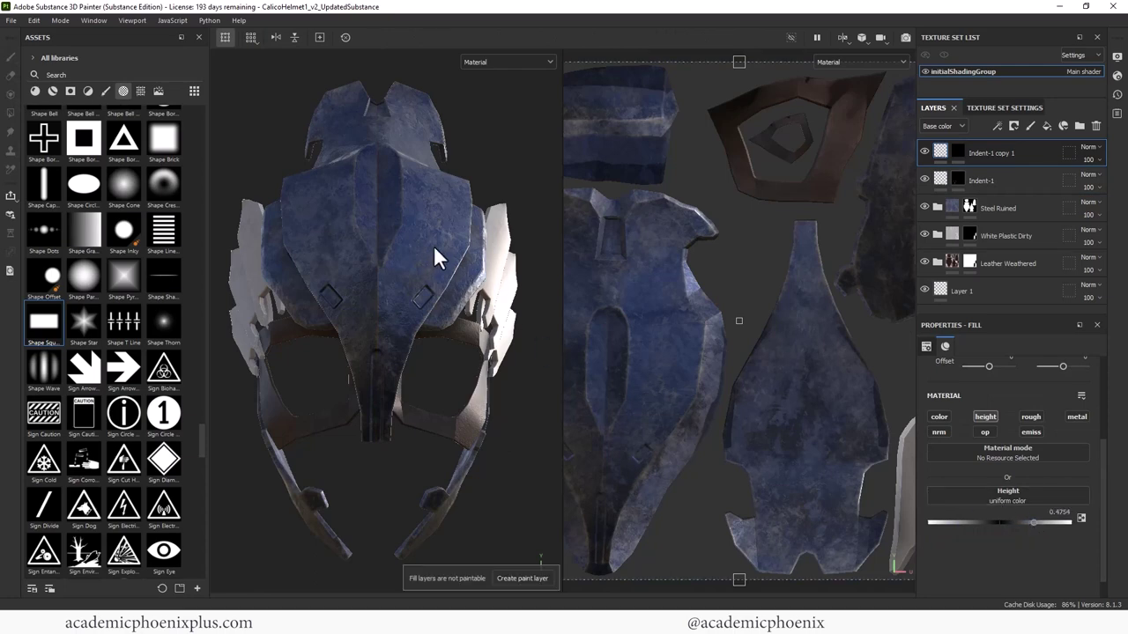
{"action": "left_click", "coordinate": [957, 147]}
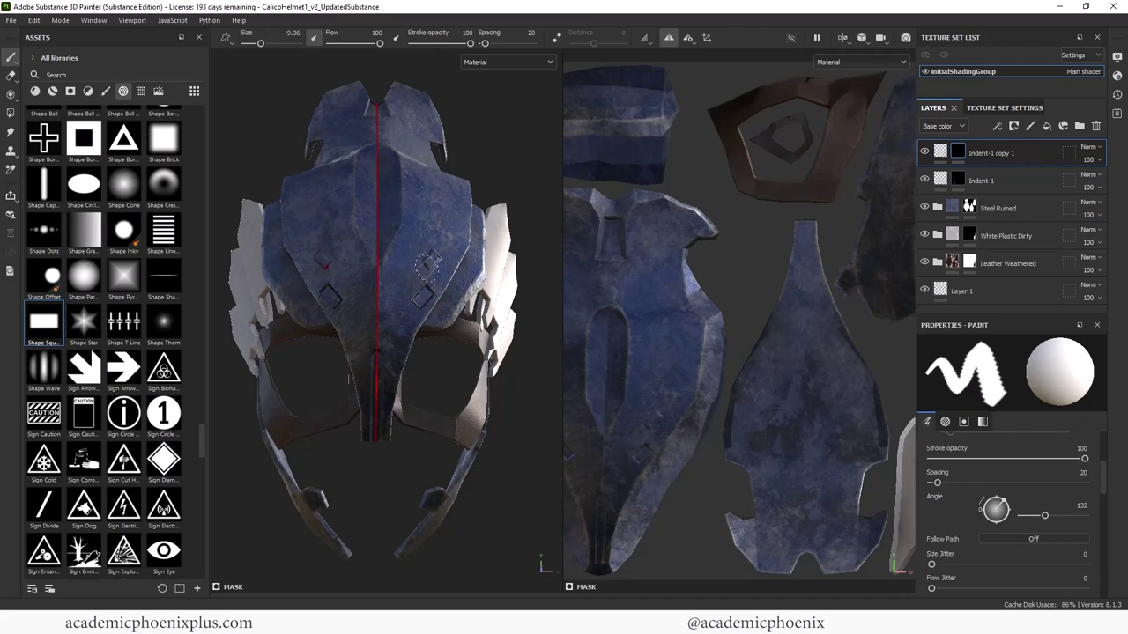
{"action": "left_click", "coordinate": [432, 261]}
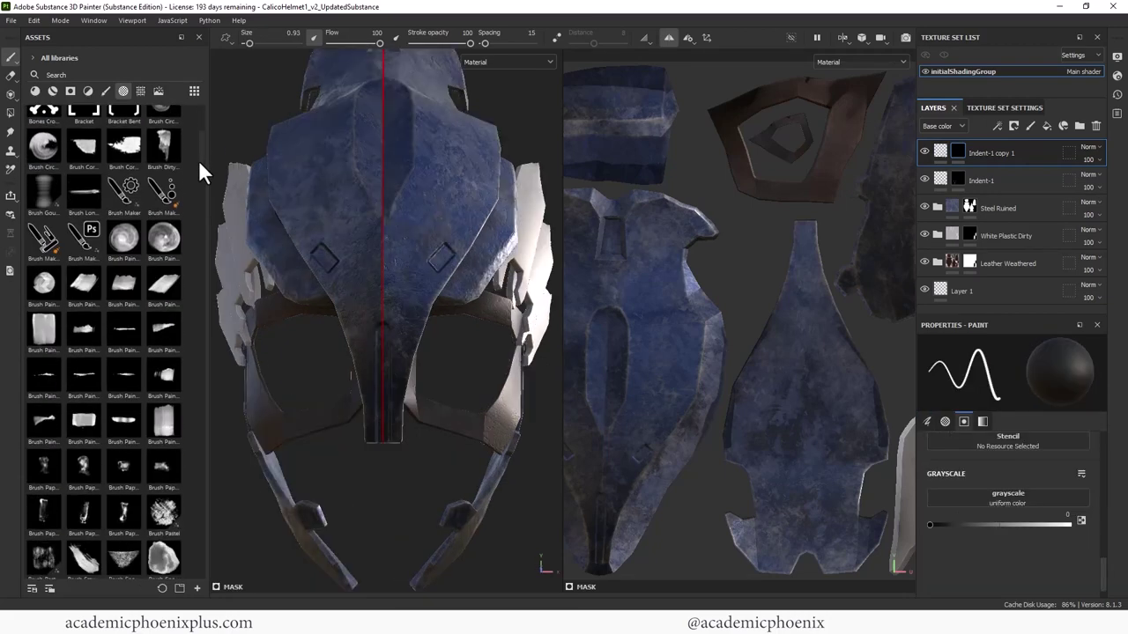
- Choose the Shape Capsule alpha for the mask brush and set its grayscale value to 1
{"action": "scroll", "coordinate": [198, 170], "scroll_direction": "down", "scroll_amount": 5}
{"action": "mouse_move", "coordinate": [205, 272]}
{"action": "left_mouse_down"}
{"action": "mouse_move", "coordinate": [218, 346]}
{"action": "mouse_move", "coordinate": [211, 434]}
{"action": "left_mouse_up"}
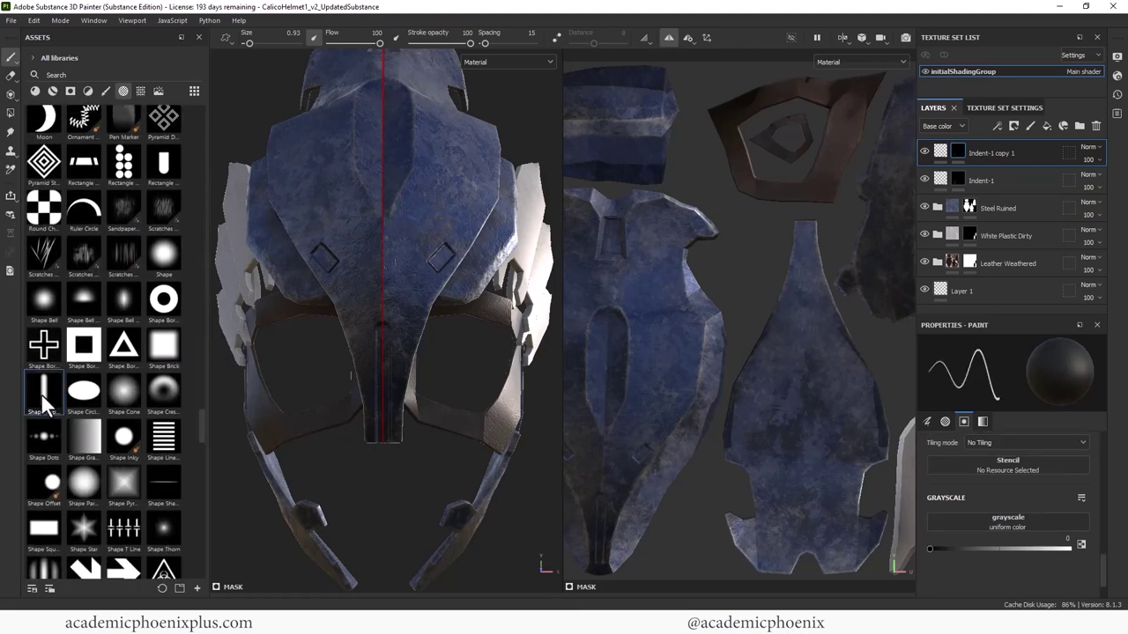
{"action": "left_click", "coordinate": [40, 393]}
{"action": "left_click_drag", "start_coordinate": [1044, 548], "coordinate": [1086, 538]}
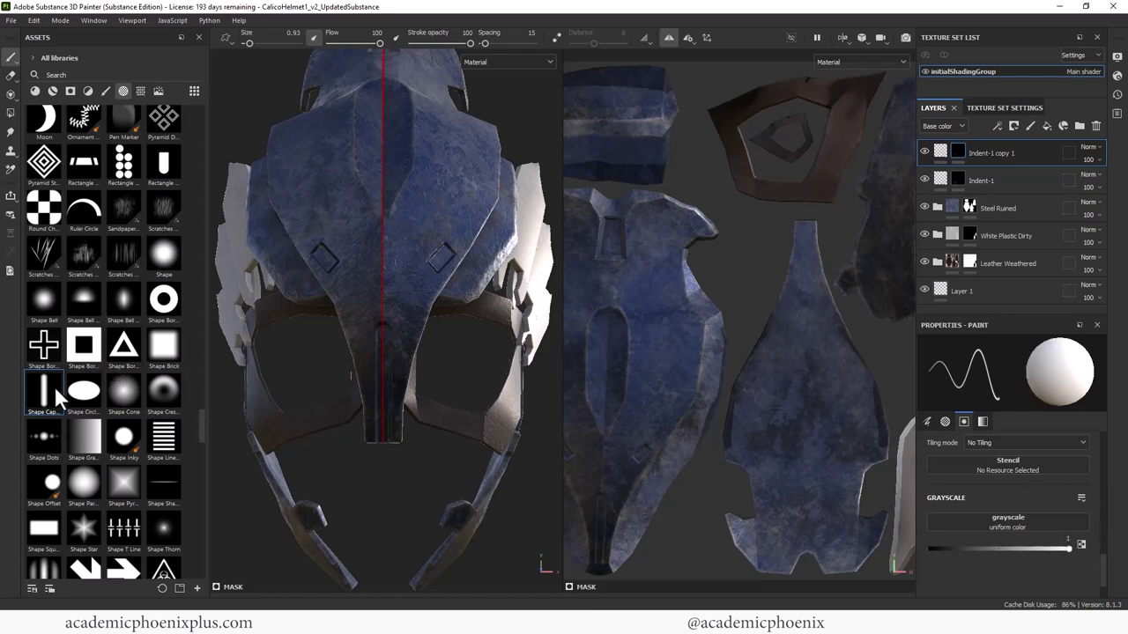
- Stamp a mirrored pair of upright capsule details just above the helmet's nose guard with a brush size of 5.62
{"action": "key", "text": "bracketright"}
{"action": "key", "text": "bracketright"}
{"action": "key", "text": "bracketright"}
{"action": "key", "text": "bracketright"}
{"action": "key", "text": "bracketright"}
{"action": "key", "text": "bracketright"}
{"action": "key", "text": "bracketright"}
{"action": "key", "text": "bracketright"}
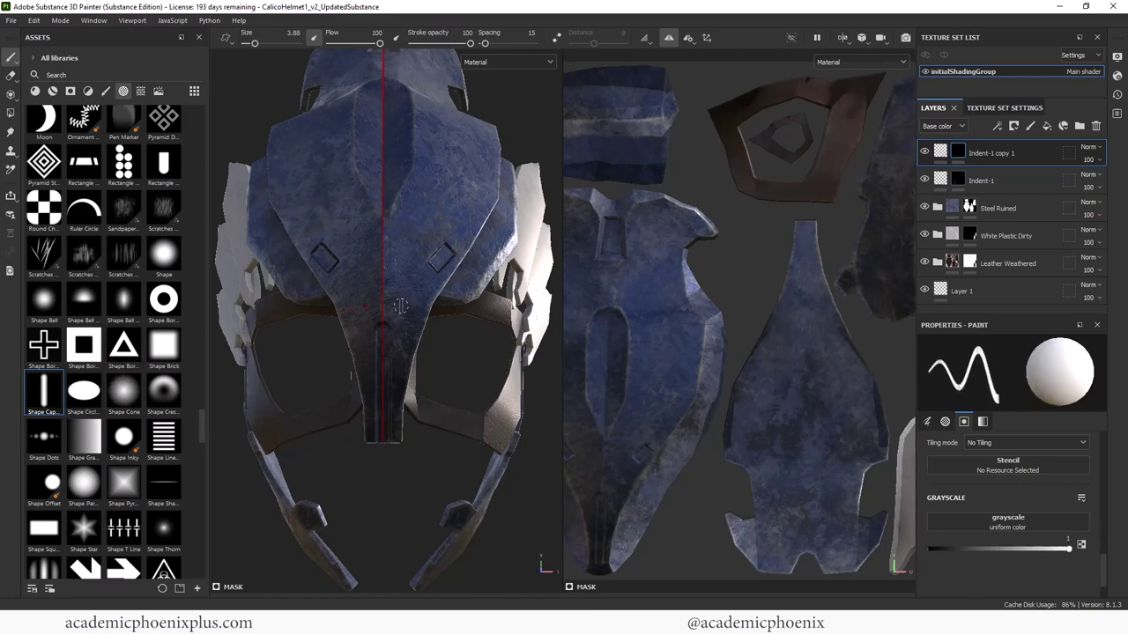
{"action": "key", "text": "bracketleft"}
{"action": "key", "text": "bracketleft"}
{"action": "key", "text": "bracketleft"}
{"action": "key", "text": "bracketleft"}
{"action": "right_click_drag", "start_coordinate": [406, 322], "coordinate": [410, 318], "text": "ctrl"}
{"action": "left_click", "coordinate": [409, 316]}
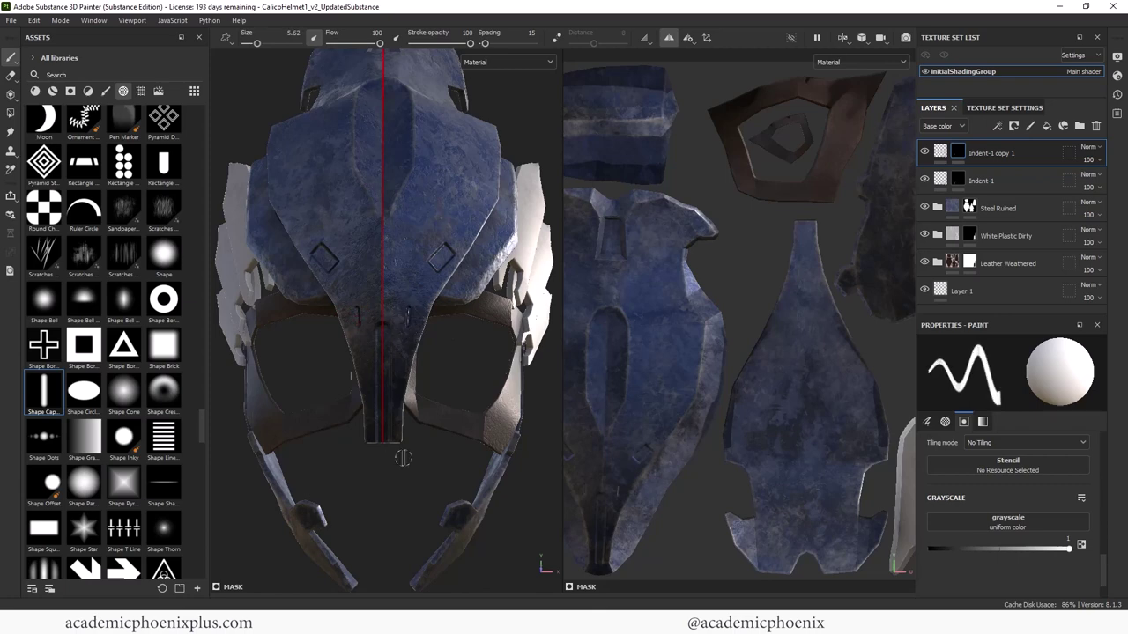
- Raise the height of Indent-1 copy 1 to 0.7377 and compare the helmet with the front reference photo
{"action": "left_click_drag", "start_coordinate": [459, 370], "coordinate": [494, 371], "text": "alt"}
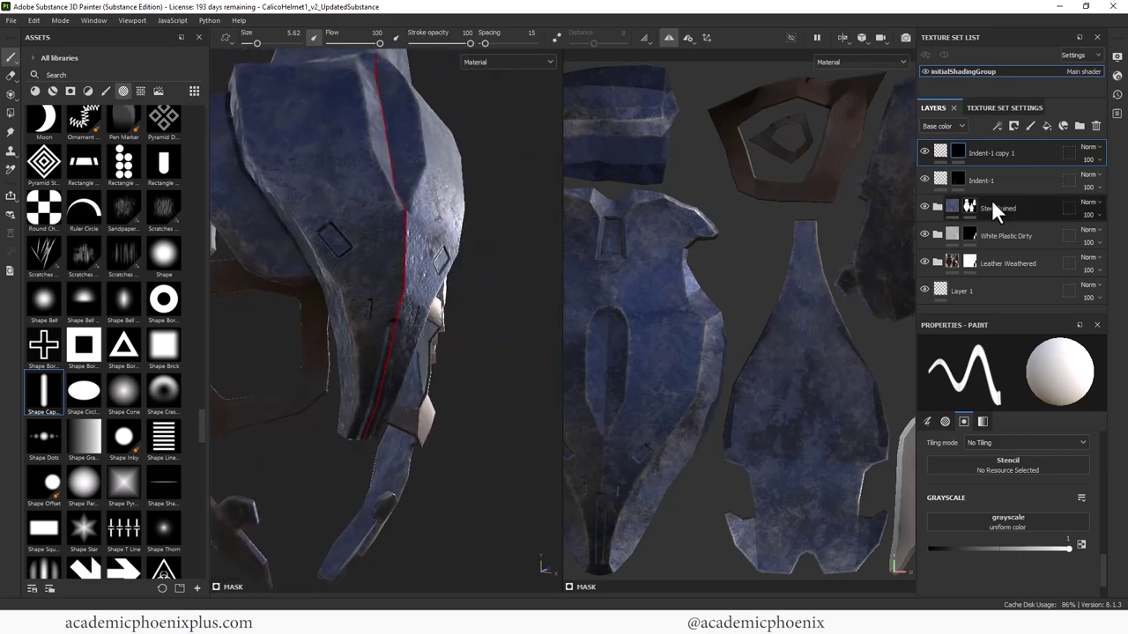
{"action": "left_click", "coordinate": [940, 152]}
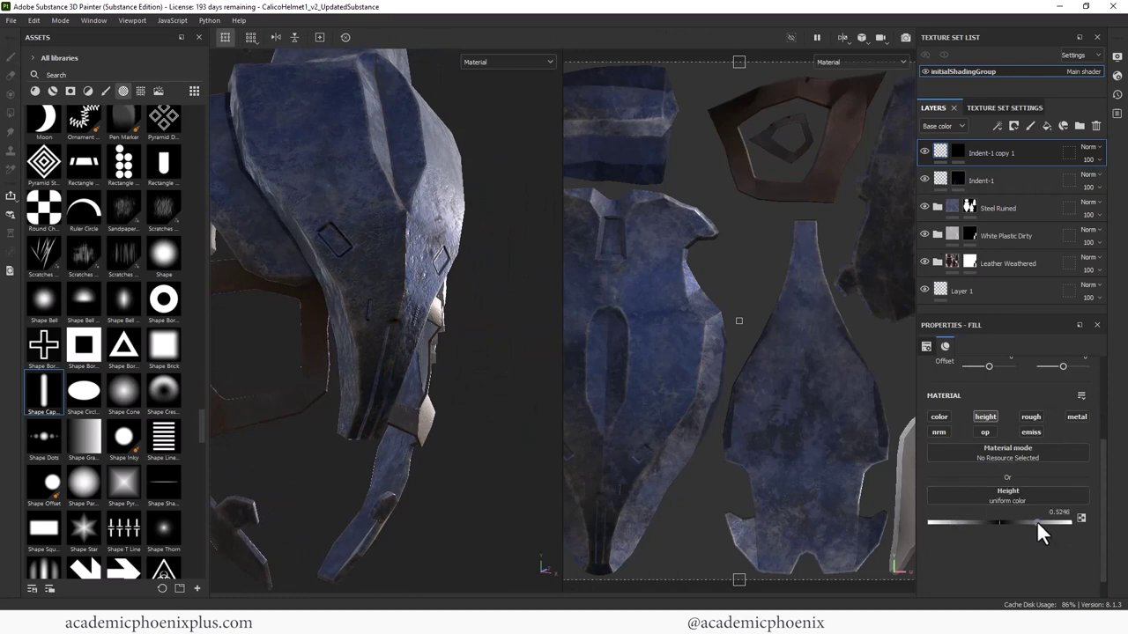
{"action": "left_click_drag", "start_coordinate": [497, 365], "coordinate": [459, 426], "text": "alt"}
{"action": "right_click_drag", "start_coordinate": [461, 426], "coordinate": [421, 418], "text": "alt"}
{"action": "middle_click_drag", "start_coordinate": [421, 419], "coordinate": [423, 453], "text": "alt"}
{"action": "right_click_drag", "start_coordinate": [423, 453], "coordinate": [396, 436], "text": "alt"}
{"action": "left_click_drag", "start_coordinate": [397, 440], "coordinate": [442, 374], "text": "alt"}
{"action": "left_click_drag", "start_coordinate": [509, 349], "coordinate": [402, 329], "text": "alt"}
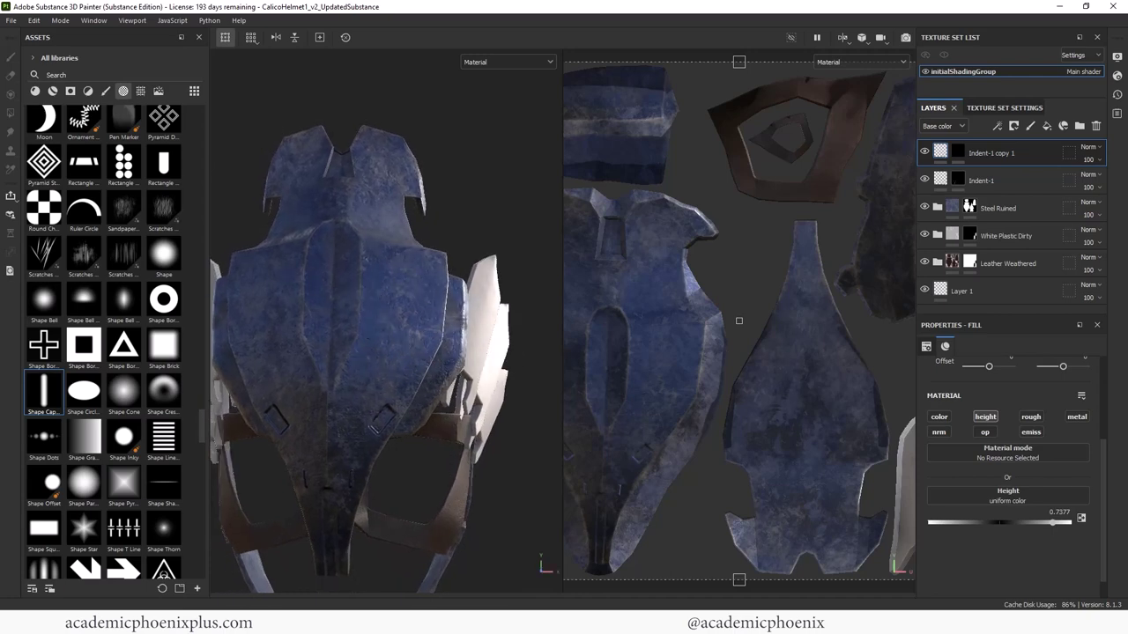
{"action": "mouse_move", "coordinate": [0, 99]}
{"action": "left_mouse_down"}
{"action": "mouse_move", "coordinate": [367, 86]}
{"action": "mouse_move", "coordinate": [418, 69]}
{"action": "left_mouse_up"}
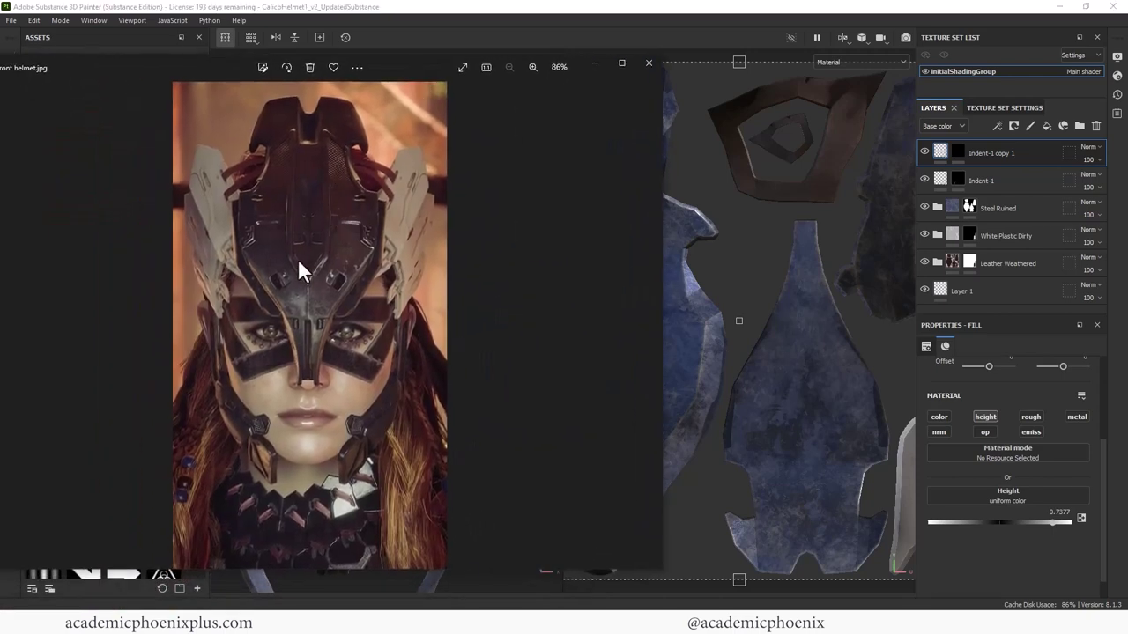
{"action": "key", "text": "alt+Tab"}
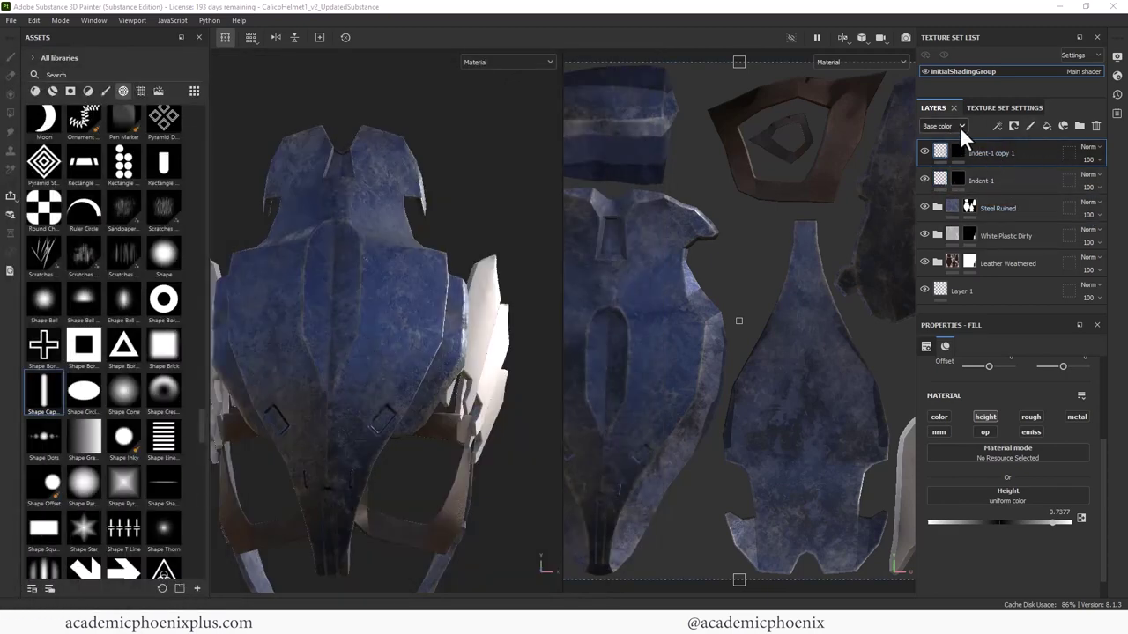
- Rename the raised detail layer to extrude_Detail, and duplicate it with the copy's mask cleared
{"action": "right_click", "coordinate": [984, 149]}
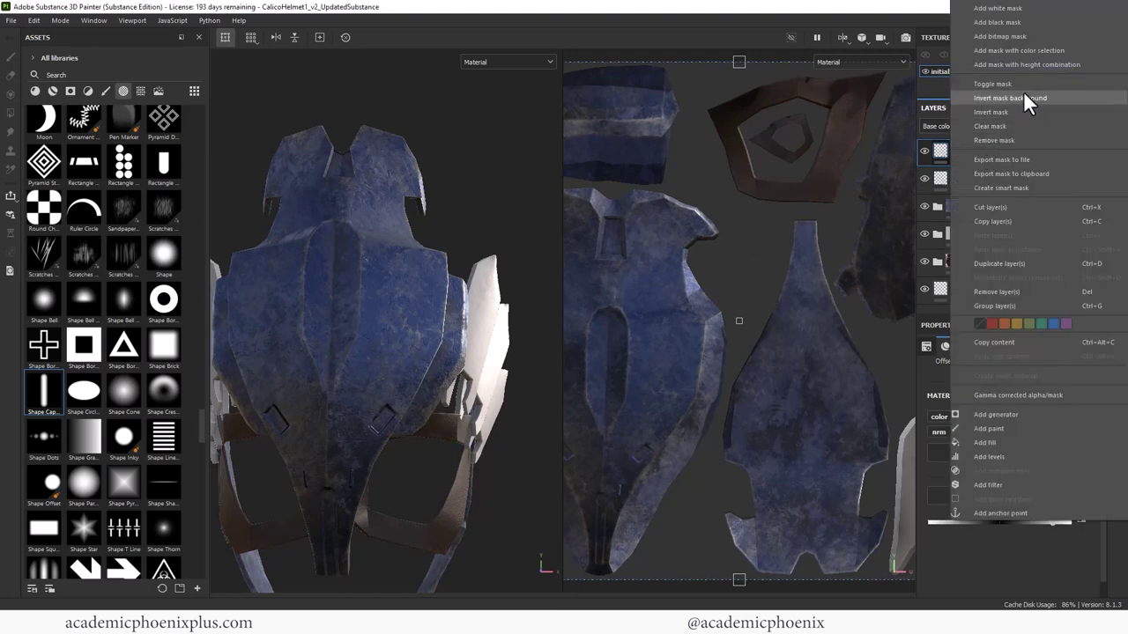
{"action": "left_click", "coordinate": [941, 157]}
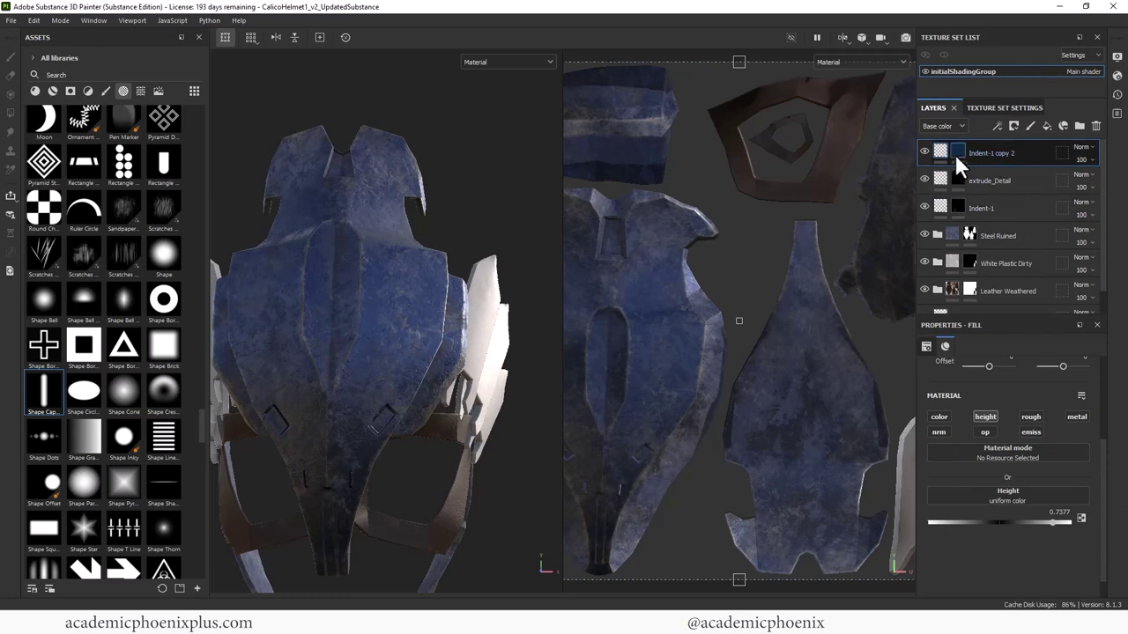
{"action": "left_click", "coordinate": [960, 150]}
{"action": "right_click", "coordinate": [961, 149]}
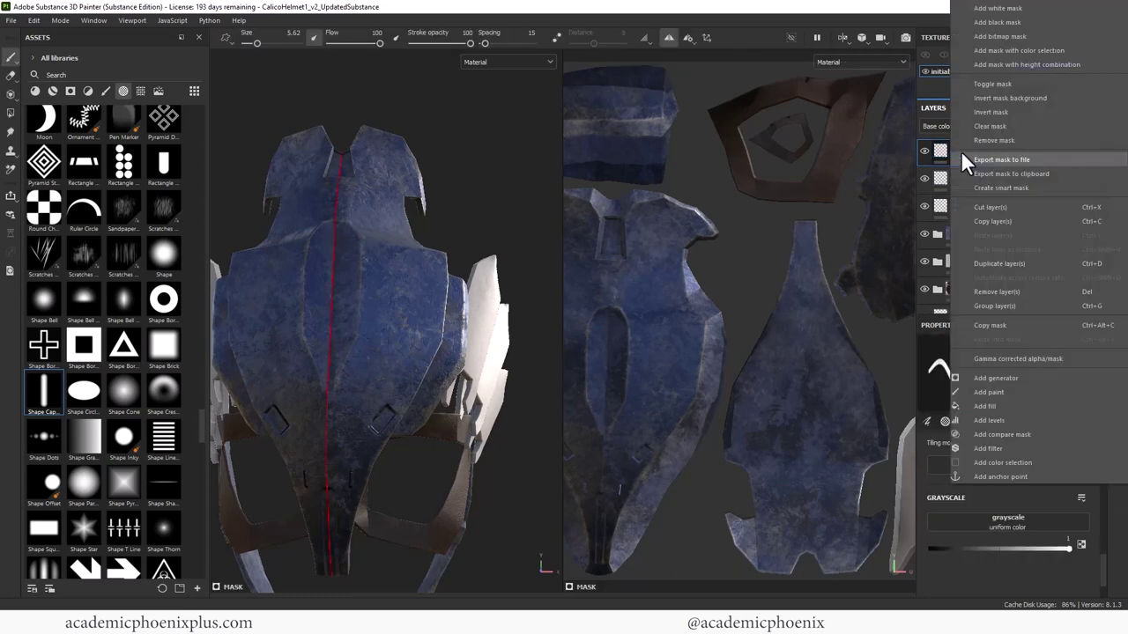
{"action": "left_click", "coordinate": [1040, 126]}
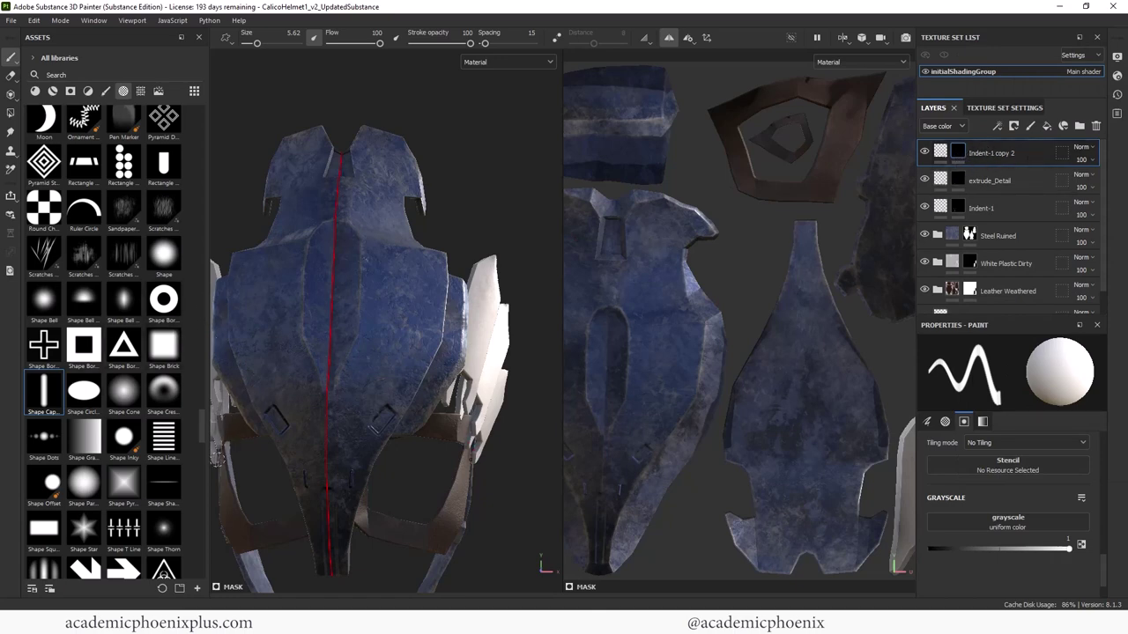
- Browse the texture assets and assign the Hexagon Triangle texture as the mask brush's alpha
{"action": "left_click", "coordinate": [138, 88]}
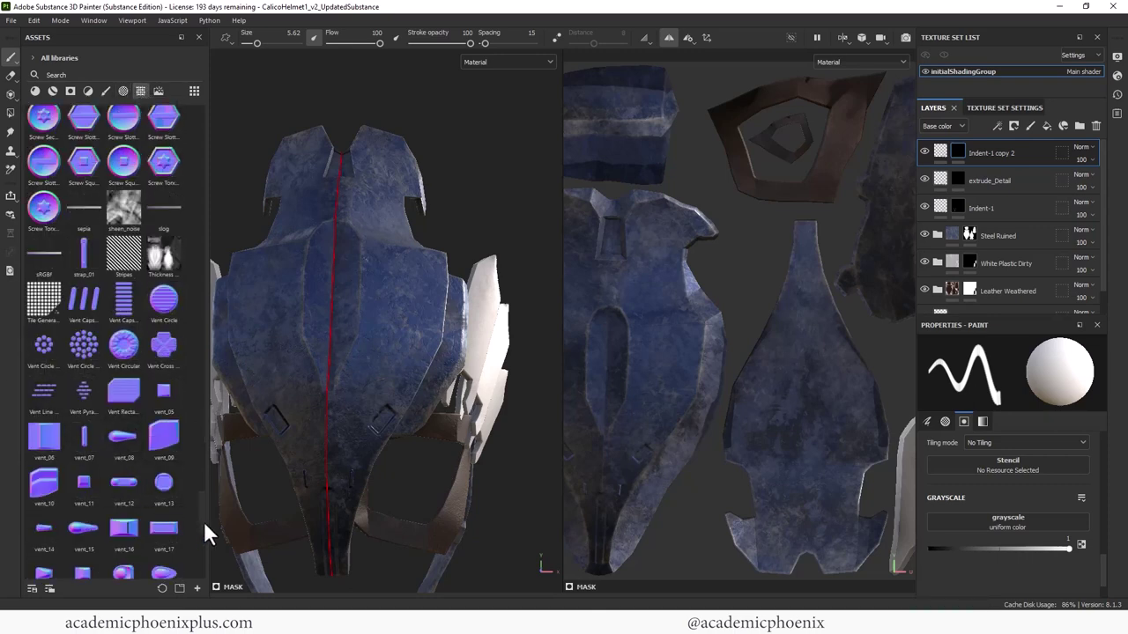
{"action": "left_click_drag", "start_coordinate": [204, 521], "coordinate": [203, 440]}
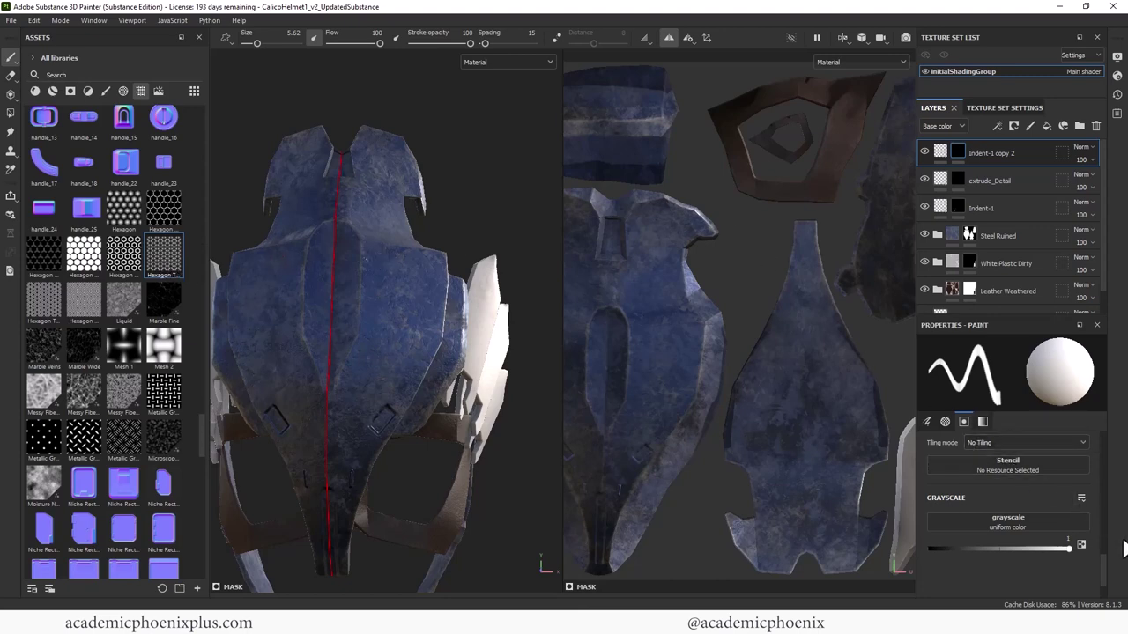
{"action": "left_click_drag", "start_coordinate": [1108, 565], "coordinate": [1111, 524]}
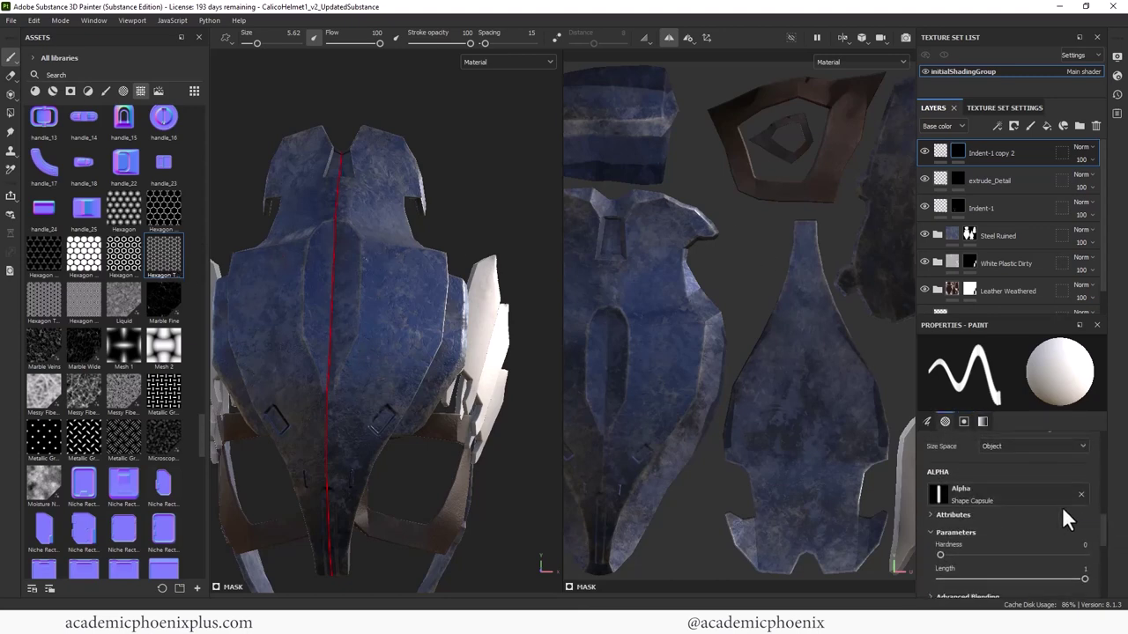
{"action": "left_click_drag", "start_coordinate": [164, 260], "coordinate": [976, 494]}
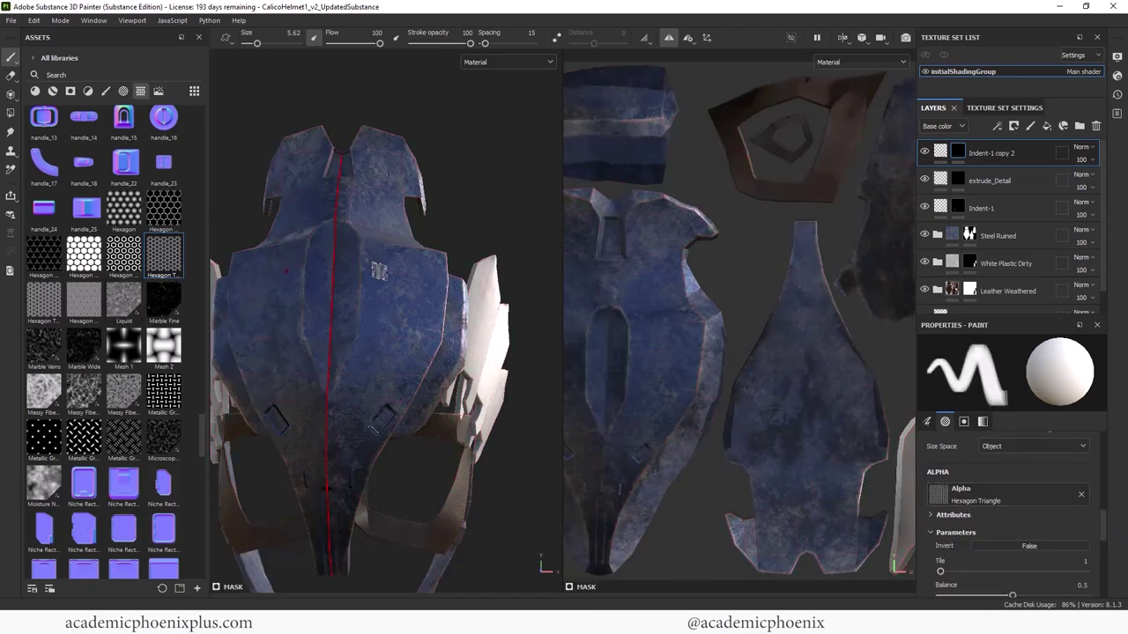
- Try a mirrored pair of Hexagon Triangle stamps on the helmet's broad front plates with a brush size of 24.73
{"action": "right_click_drag", "start_coordinate": [380, 272], "coordinate": [396, 278], "text": "ctrl"}
{"action": "left_click", "coordinate": [396, 279]}
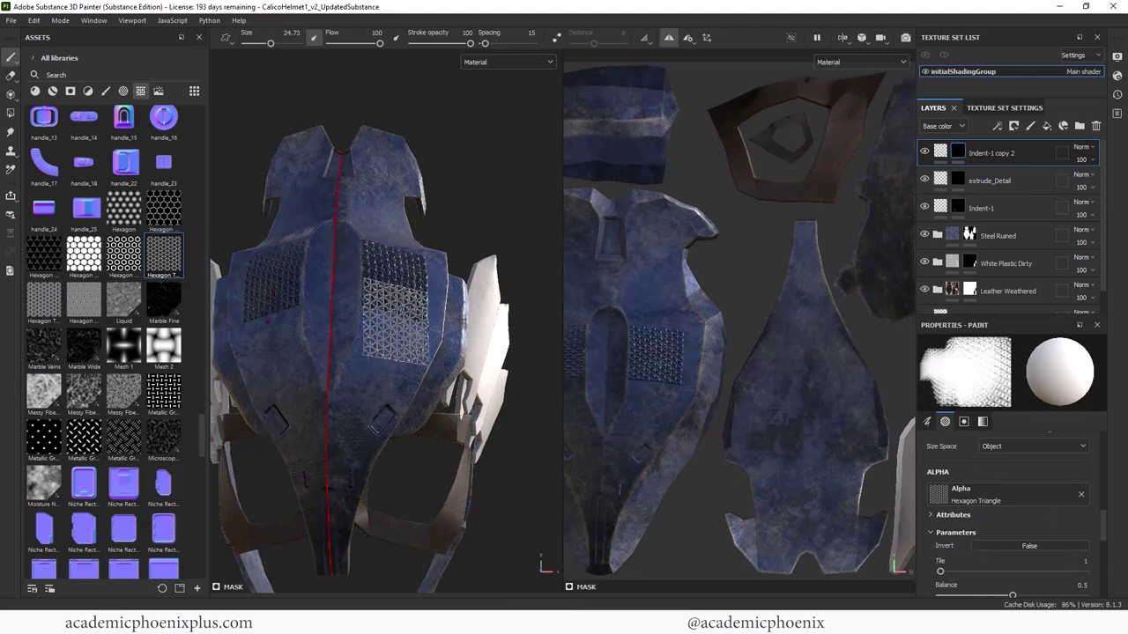
{"action": "mouse_move", "coordinate": [477, 223]}
{"action": "left_mouse_down", "text": "alt"}
{"action": "mouse_move", "coordinate": [391, 239]}
{"action": "mouse_move", "coordinate": [461, 247]}
{"action": "mouse_move", "coordinate": [484, 237]}
{"action": "left_mouse_up", "text": "alt"}
- Try a height of -0.2459 on the new pattern layer, and undo it together with the front plate stamps
{"action": "left_click", "coordinate": [947, 150]}
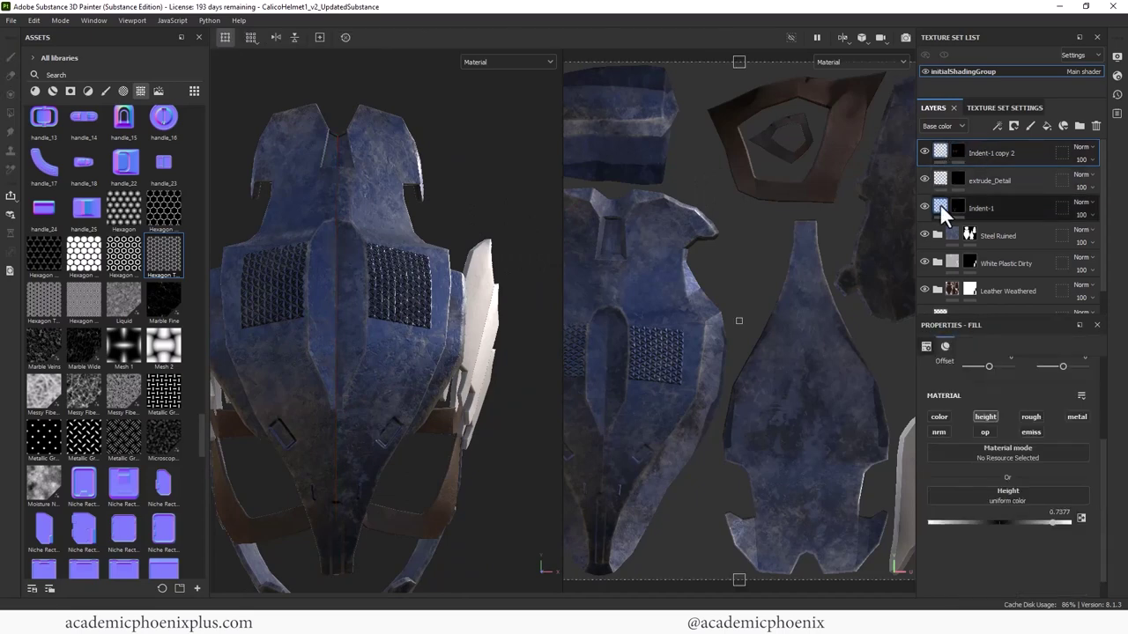
{"action": "left_click_drag", "start_coordinate": [1051, 520], "coordinate": [982, 524]}
{"action": "scroll", "coordinate": [437, 369], "scroll_direction": "up", "scroll_amount": 4}
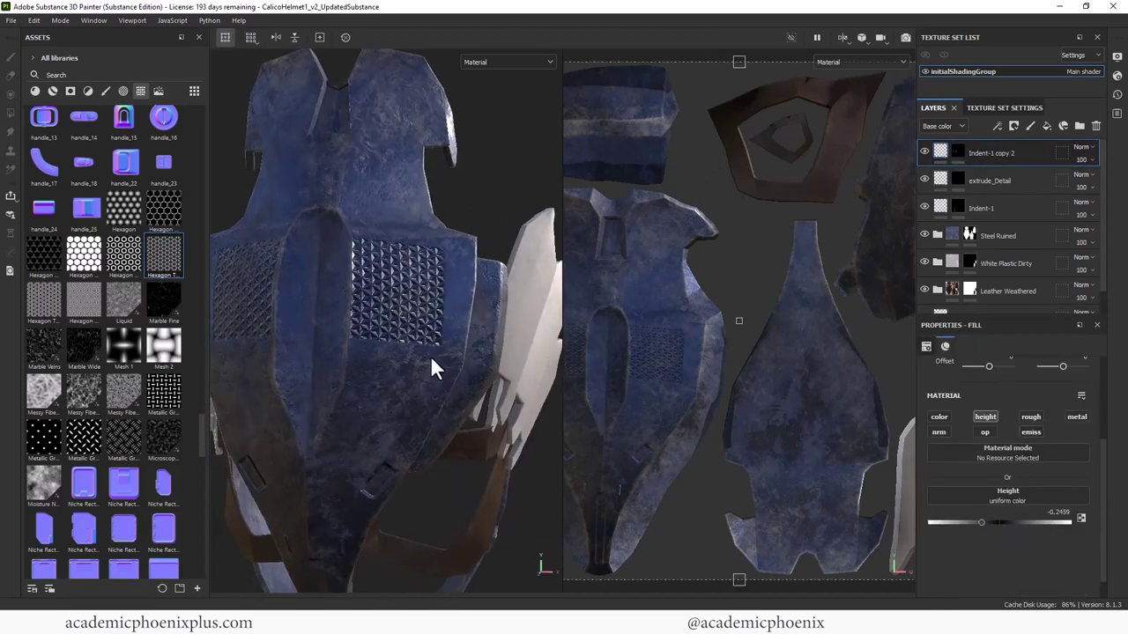
{"action": "key", "text": "ctrl+z"}
{"action": "key", "text": "ctrl+z"}
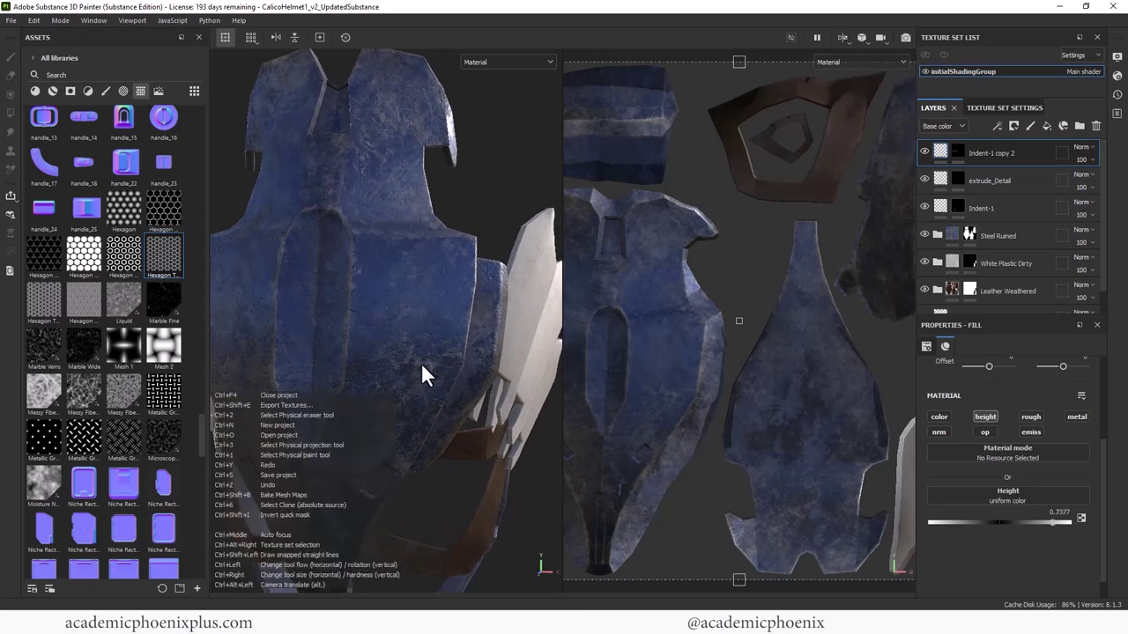
- Try mirrored Hexagon Triangle and Hexagon Border stamps on the mask across the helmet's narrower forehead section
{"action": "left_click", "coordinate": [958, 152]}
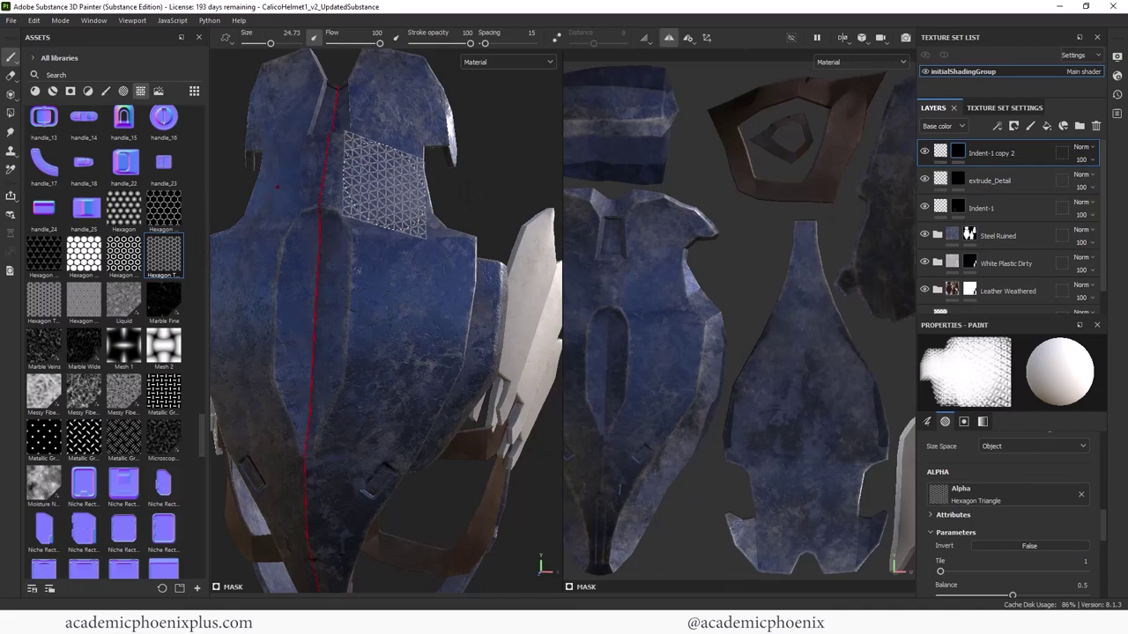
{"action": "left_click", "coordinate": [368, 184]}
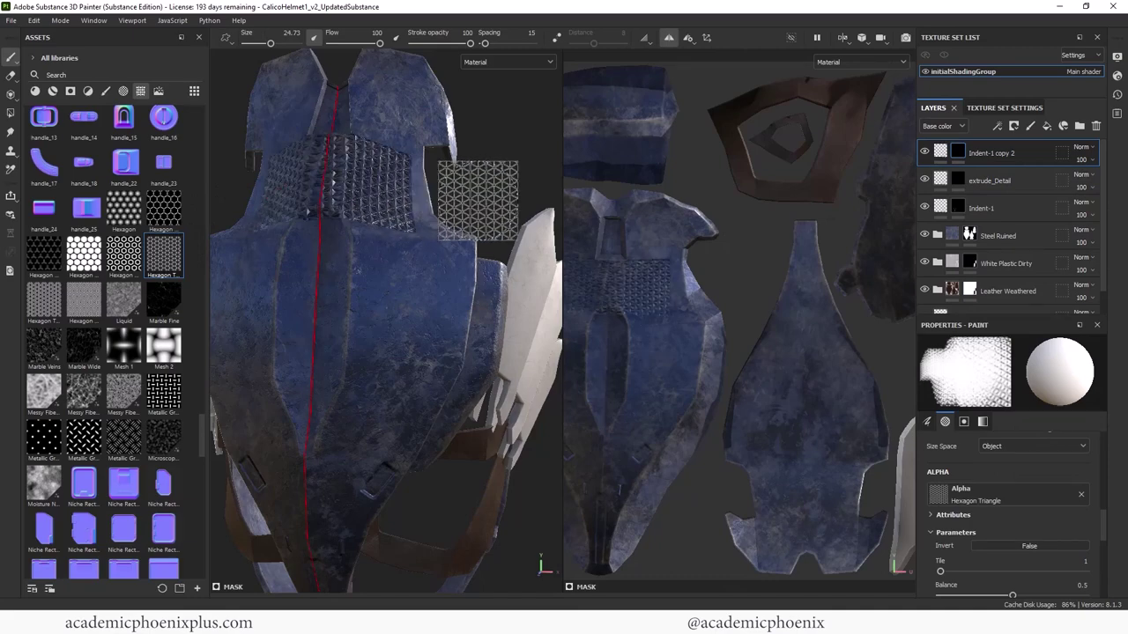
{"action": "mouse_move", "coordinate": [461, 191]}
{"action": "left_mouse_down", "text": "alt"}
{"action": "mouse_move", "coordinate": [478, 189]}
{"action": "mouse_move", "coordinate": [470, 206]}
{"action": "mouse_move", "coordinate": [455, 196]}
{"action": "left_mouse_up", "text": "alt"}
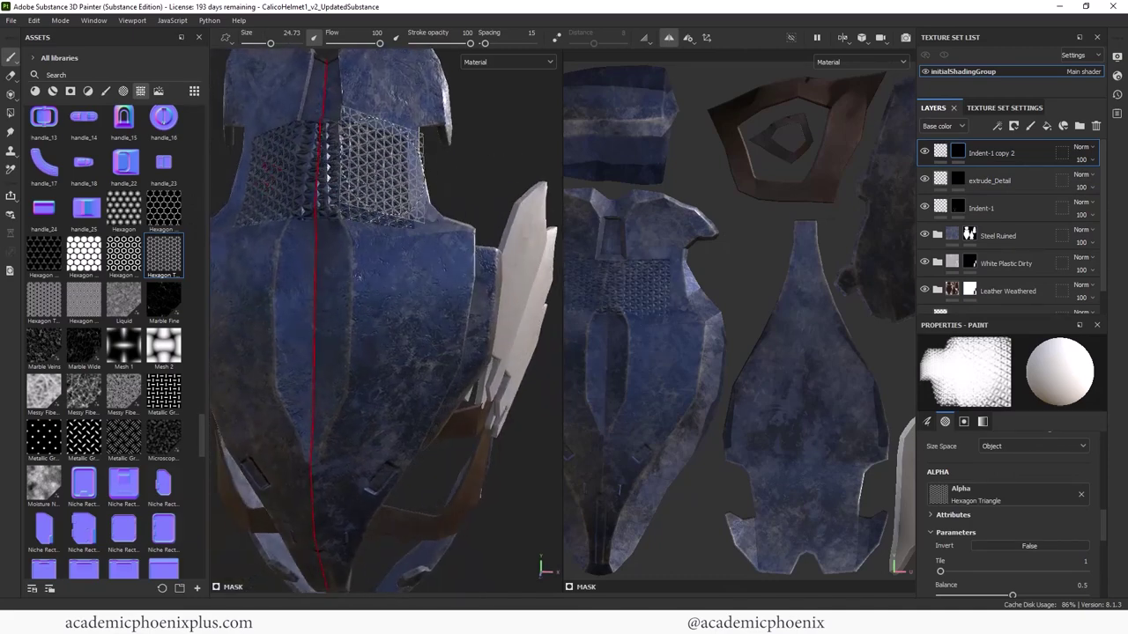
{"action": "key", "text": "ctrl+z"}
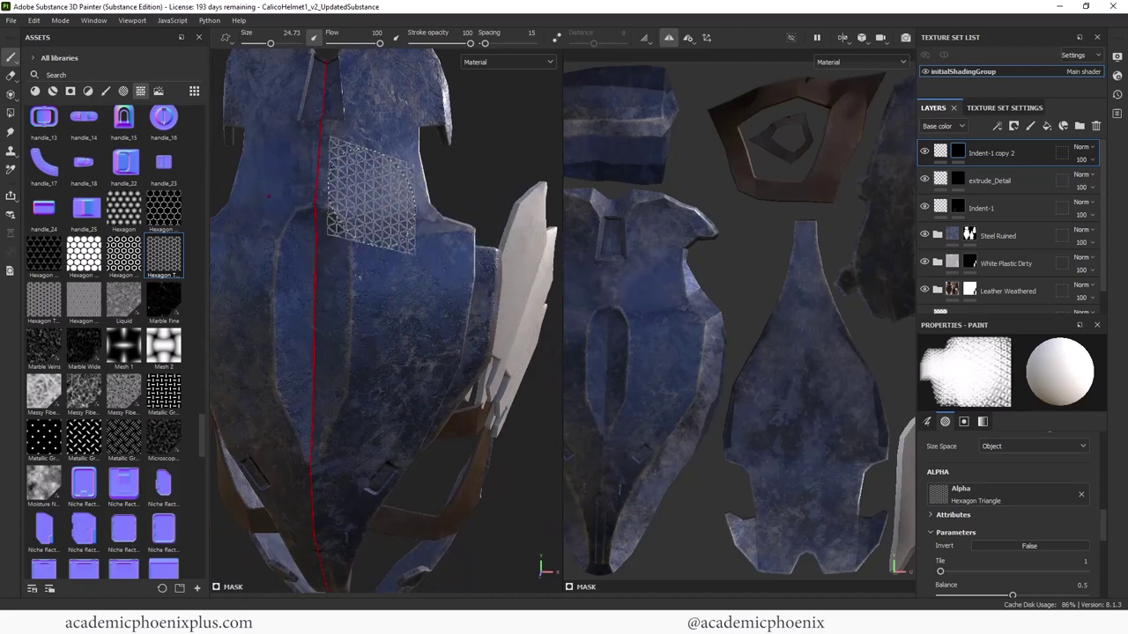
{"action": "mouse_move", "coordinate": [154, 207]}
{"action": "left_mouse_down"}
{"action": "mouse_move", "coordinate": [943, 437]}
{"action": "mouse_move", "coordinate": [966, 492]}
{"action": "left_mouse_up"}
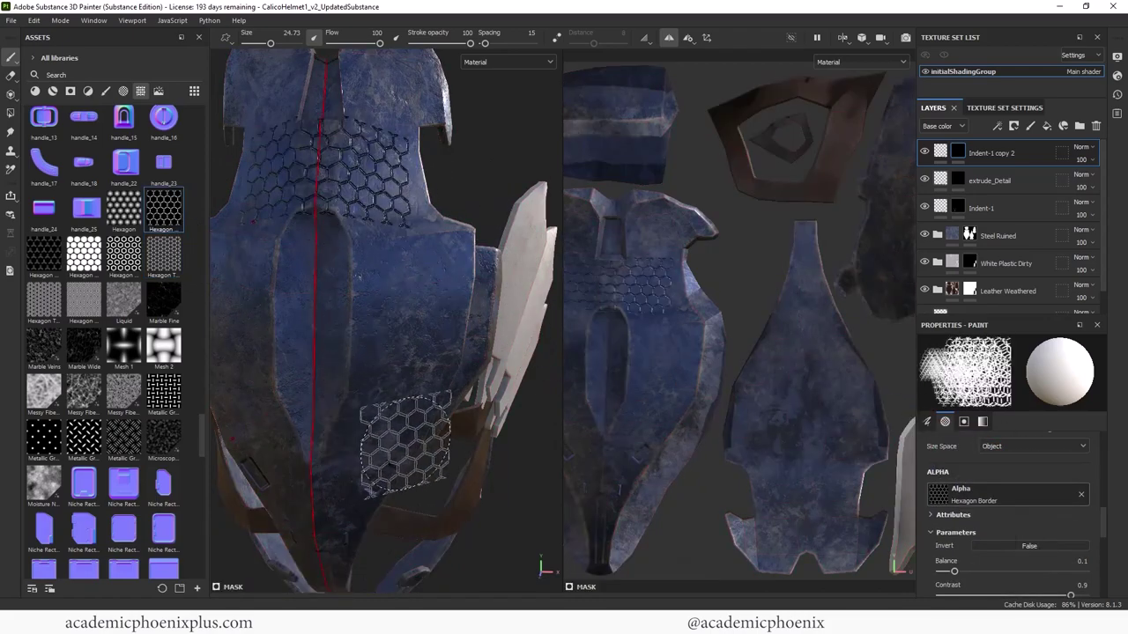
- Switch the brush alpha to Hexagon, test it on the forehead section, and reduce the brush size to 19.12
{"action": "mouse_move", "coordinate": [132, 228]}
{"action": "left_mouse_down"}
{"action": "mouse_move", "coordinate": [296, 253]}
{"action": "mouse_move", "coordinate": [952, 478]}
{"action": "mouse_move", "coordinate": [955, 489]}
{"action": "left_mouse_up"}
{"action": "left_click", "coordinate": [374, 173]}
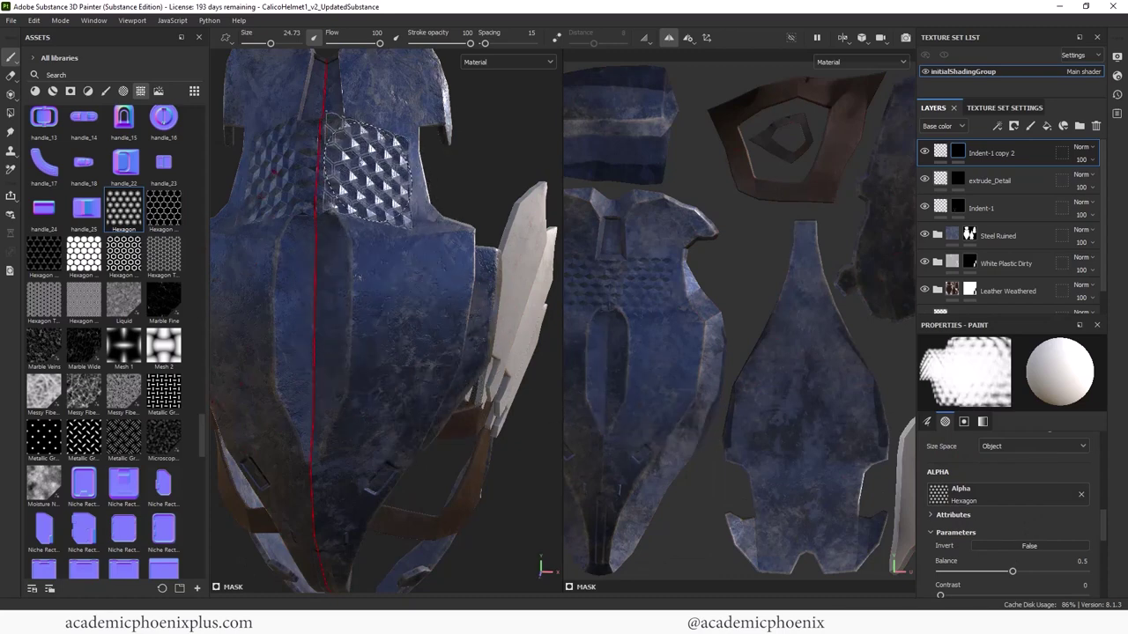
{"action": "key", "text": "ctrl+z"}
{"action": "right_click_drag", "start_coordinate": [379, 173], "coordinate": [341, 147], "text": "ctrl"}
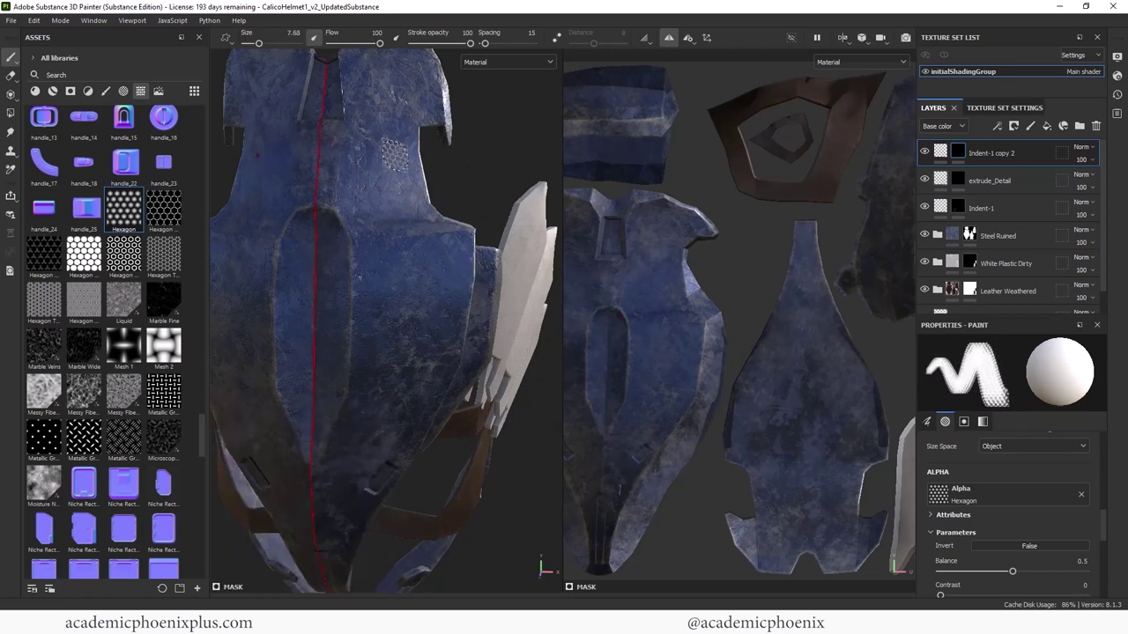
{"action": "mouse_move", "coordinate": [399, 156]}
{"action": "right_mouse_down", "text": "ctrl"}
{"action": "mouse_move", "coordinate": [333, 126]}
{"action": "mouse_move", "coordinate": [359, 163]}
{"action": "right_mouse_up", "text": "ctrl"}
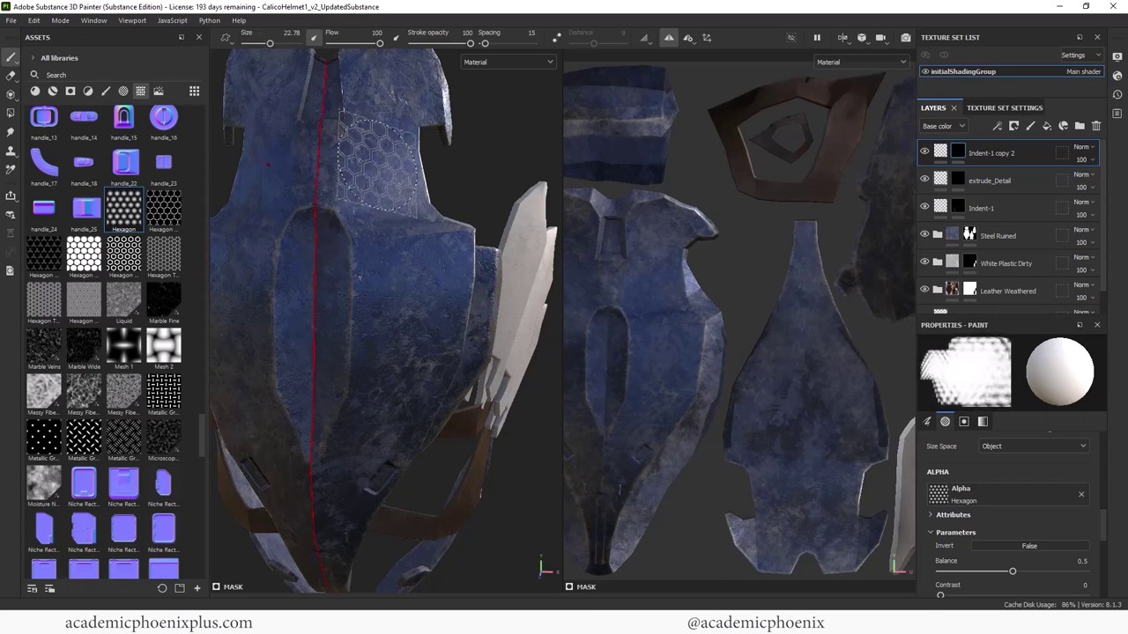
{"action": "scroll", "coordinate": [1097, 538], "scroll_direction": "down", "scroll_amount": 3}
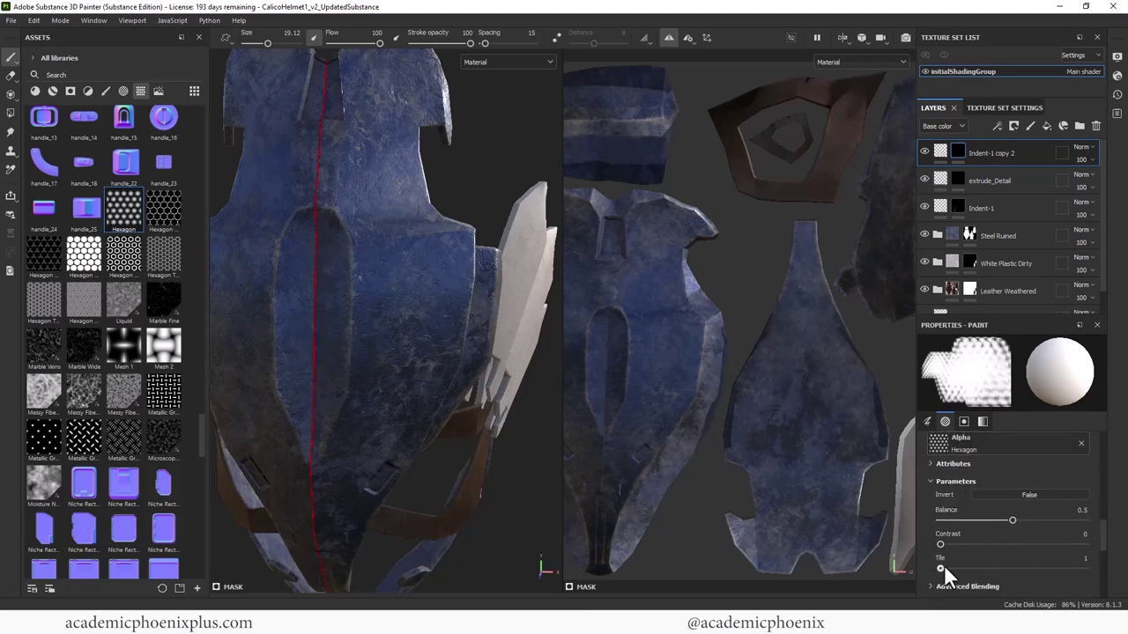
- Try mirrored Hexagon stamps on the forehead section with the alpha's tile value at 8 and at 5
{"action": "left_click_drag", "start_coordinate": [942, 568], "coordinate": [1007, 568]}
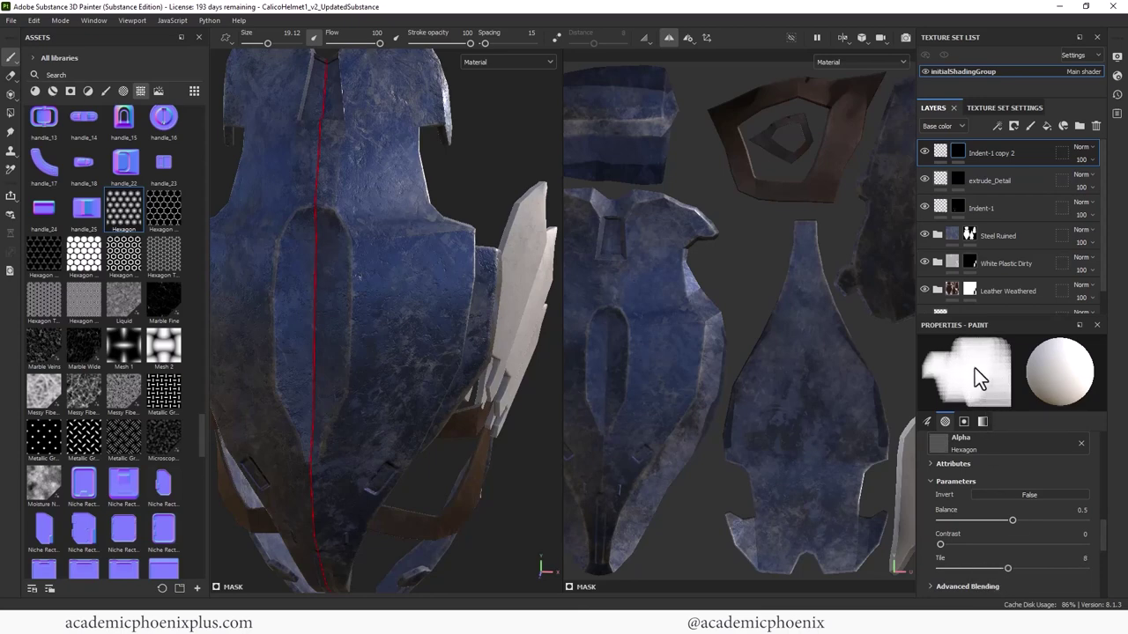
{"action": "left_click", "coordinate": [275, 173]}
{"action": "left_click", "coordinate": [384, 174]}
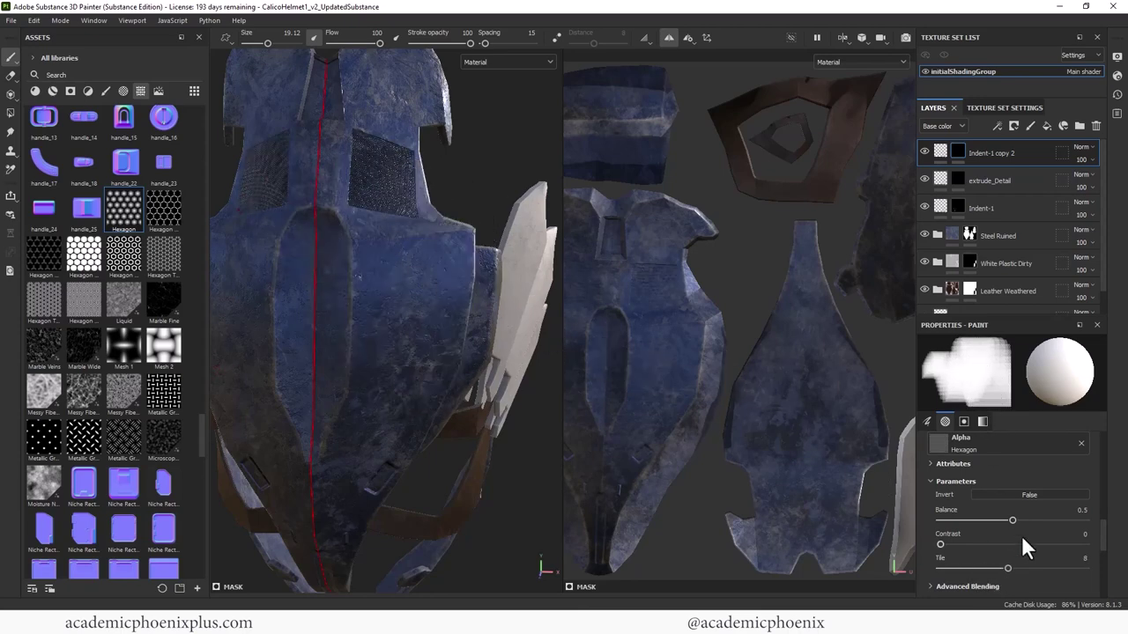
{"action": "key", "text": "ctrl+z"}
{"action": "key", "text": "ctrl+z"}
{"action": "left_click_drag", "start_coordinate": [1007, 569], "coordinate": [979, 569]}
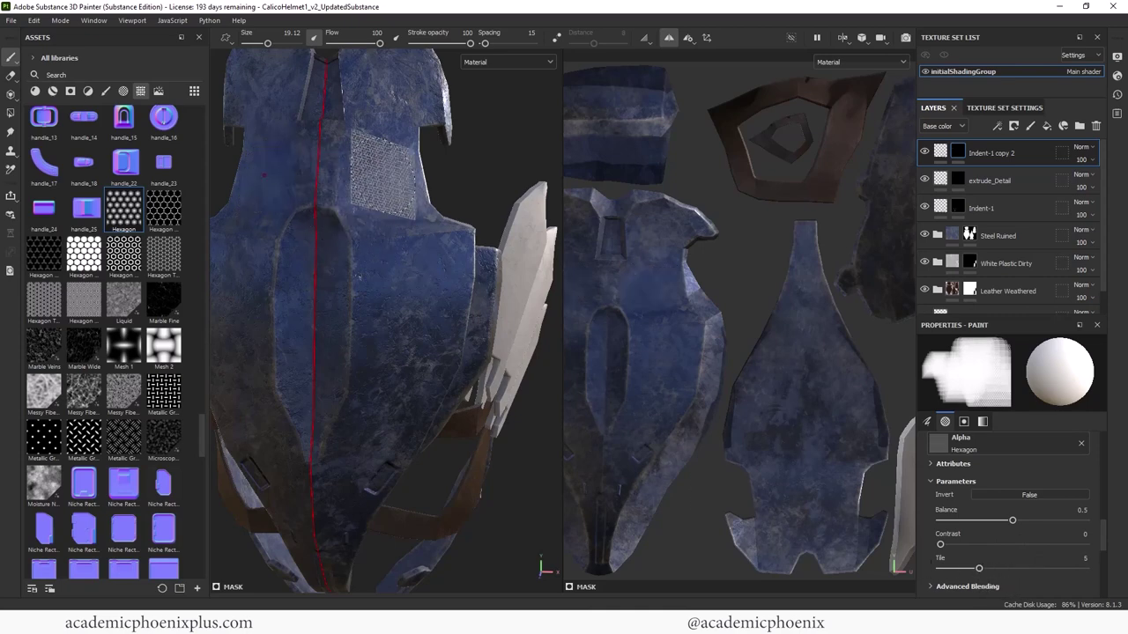
{"action": "left_click", "coordinate": [377, 174]}
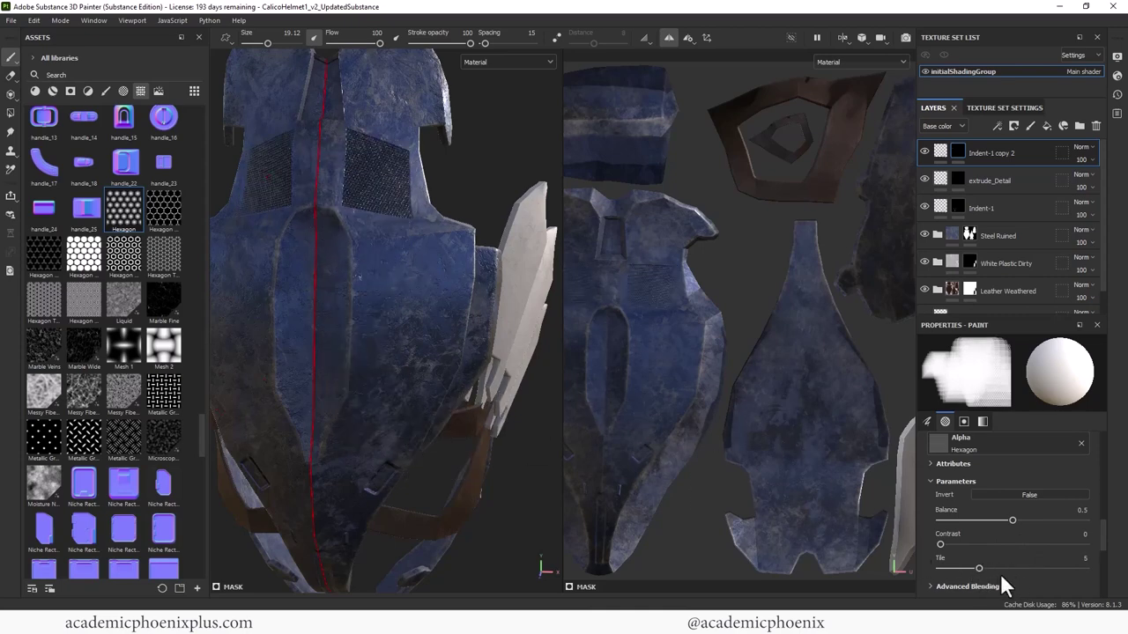
{"action": "key", "text": "ctrl+z"}
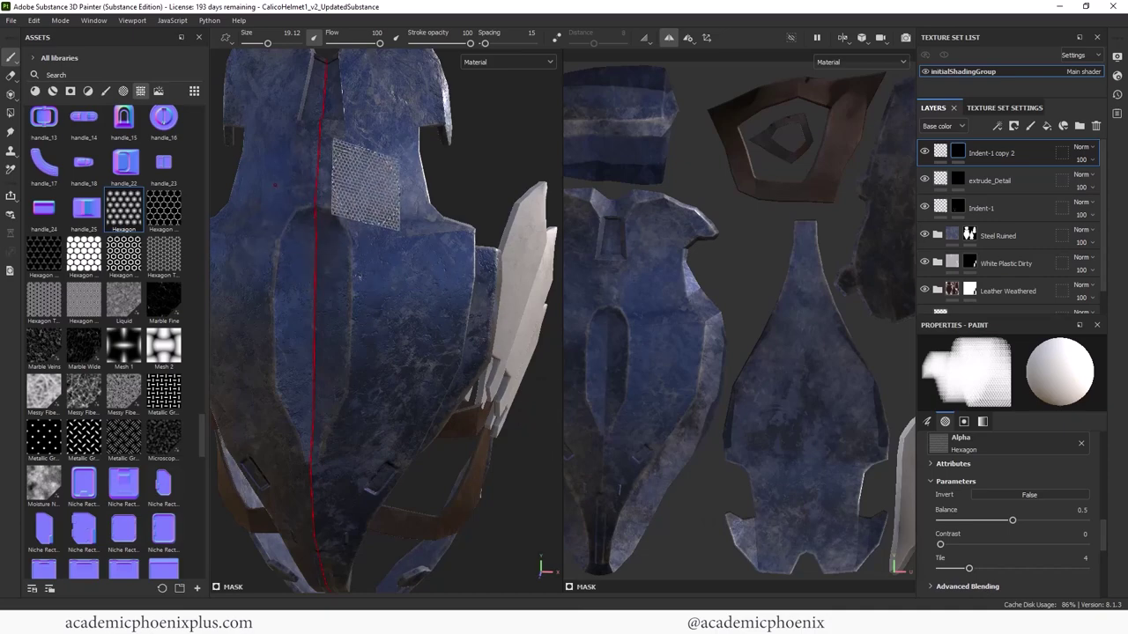
- Stamp the Hexagon alpha on the forehead section with a tile value of 4, and set the layer's height to -0.4590
{"action": "left_click", "coordinate": [379, 172]}
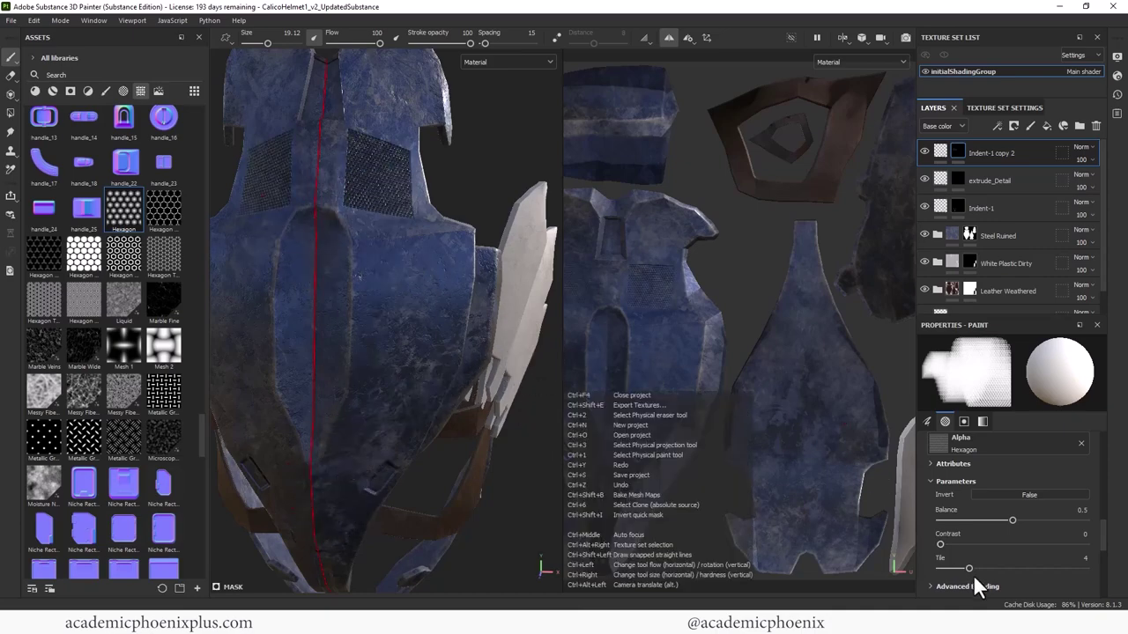
{"action": "mouse_move", "coordinate": [440, 204]}
{"action": "left_mouse_down", "text": "alt"}
{"action": "mouse_move", "coordinate": [460, 192]}
{"action": "mouse_move", "coordinate": [480, 201]}
{"action": "left_mouse_up", "text": "alt"}
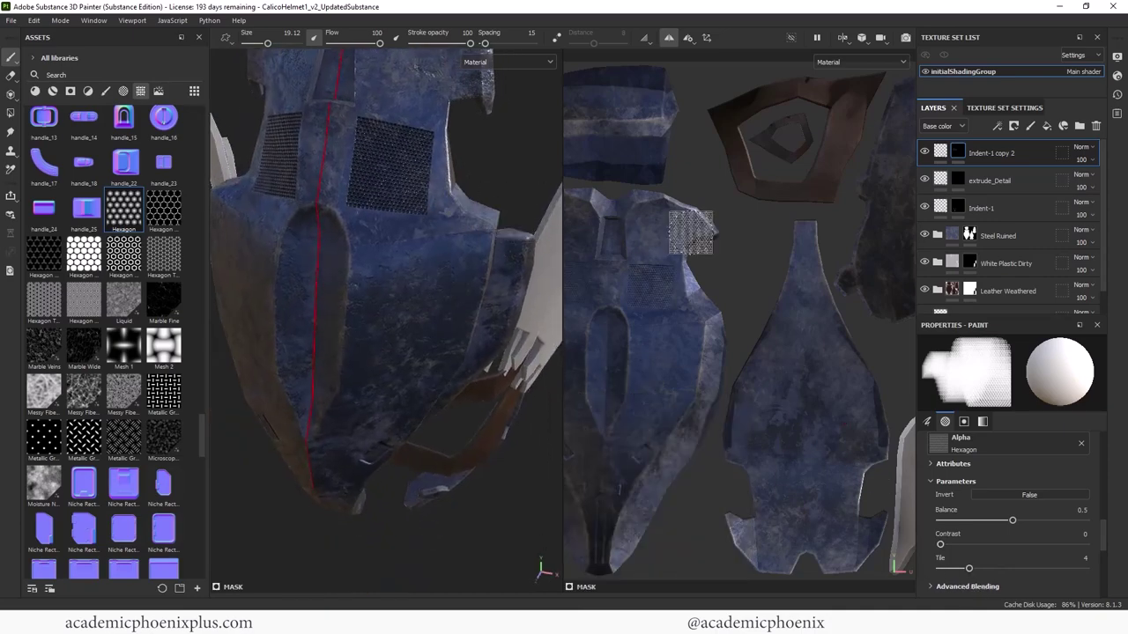
{"action": "key", "text": "ctrl+z"}
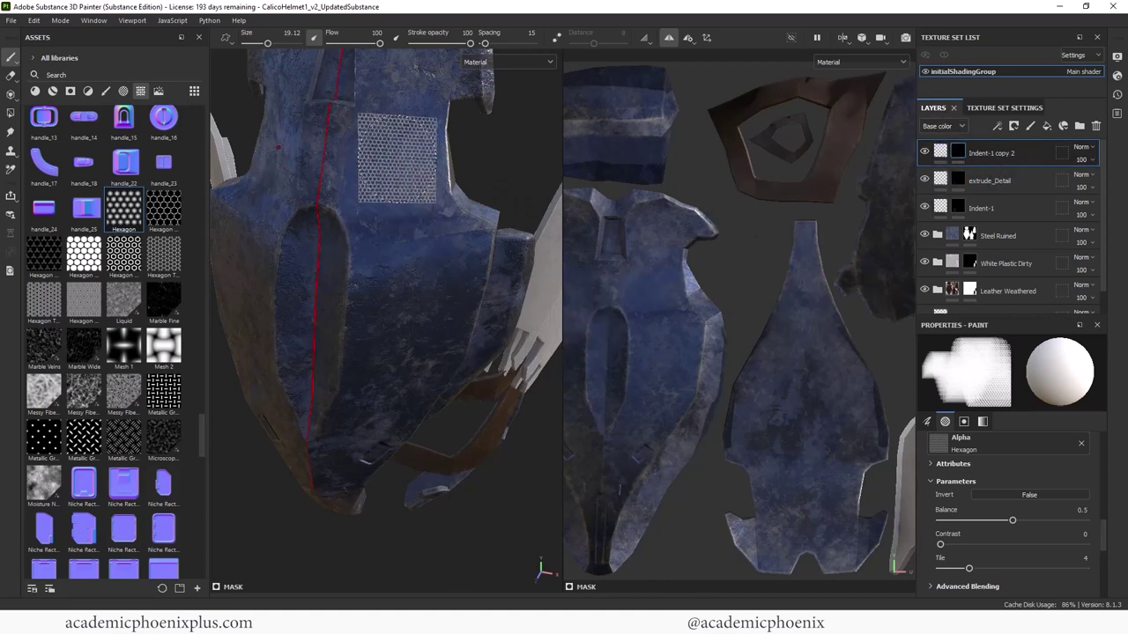
{"action": "left_click", "coordinate": [396, 161]}
{"action": "left_click", "coordinate": [940, 151]}
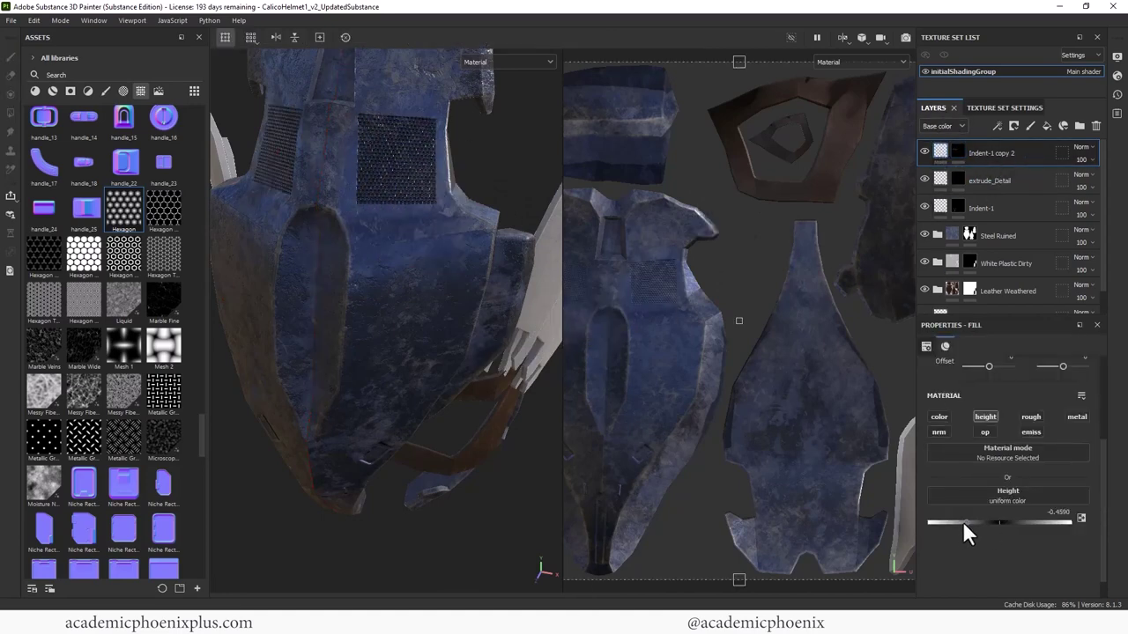
{"action": "mouse_move", "coordinate": [490, 530]}
{"action": "left_mouse_down", "text": "alt"}
{"action": "mouse_move", "coordinate": [498, 467]}
{"action": "mouse_move", "coordinate": [489, 472]}
{"action": "left_mouse_up", "text": "alt"}
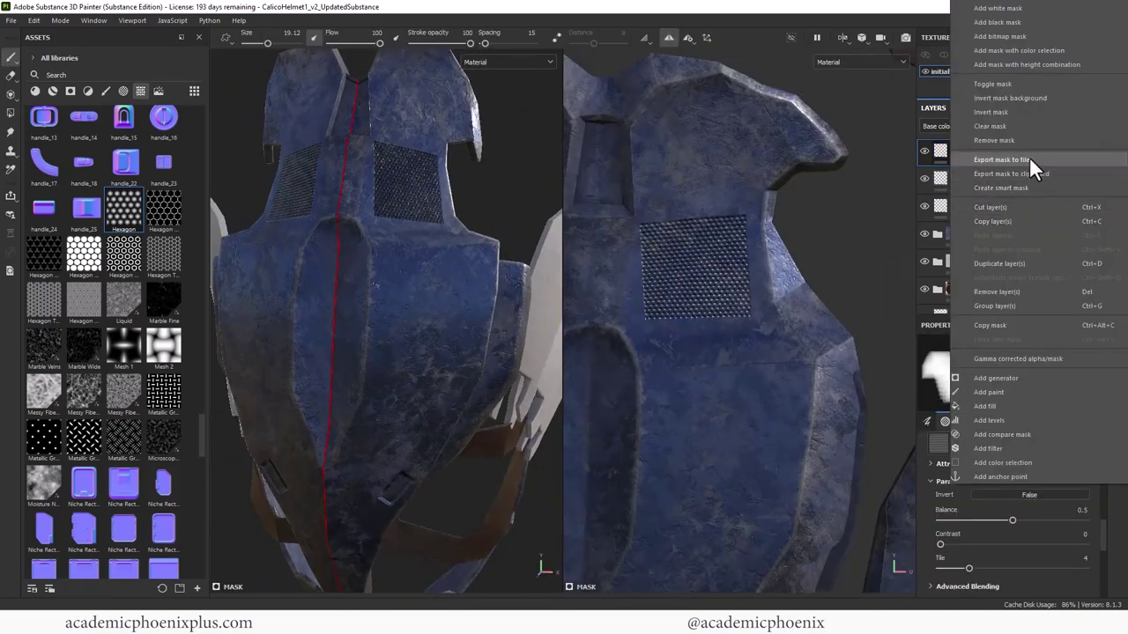
- Clear the pattern layer's mask and restamp the Hexagon pattern on the forehead area in the 2D view with a brush size of 20.91
{"action": "left_click", "coordinate": [1034, 139]}
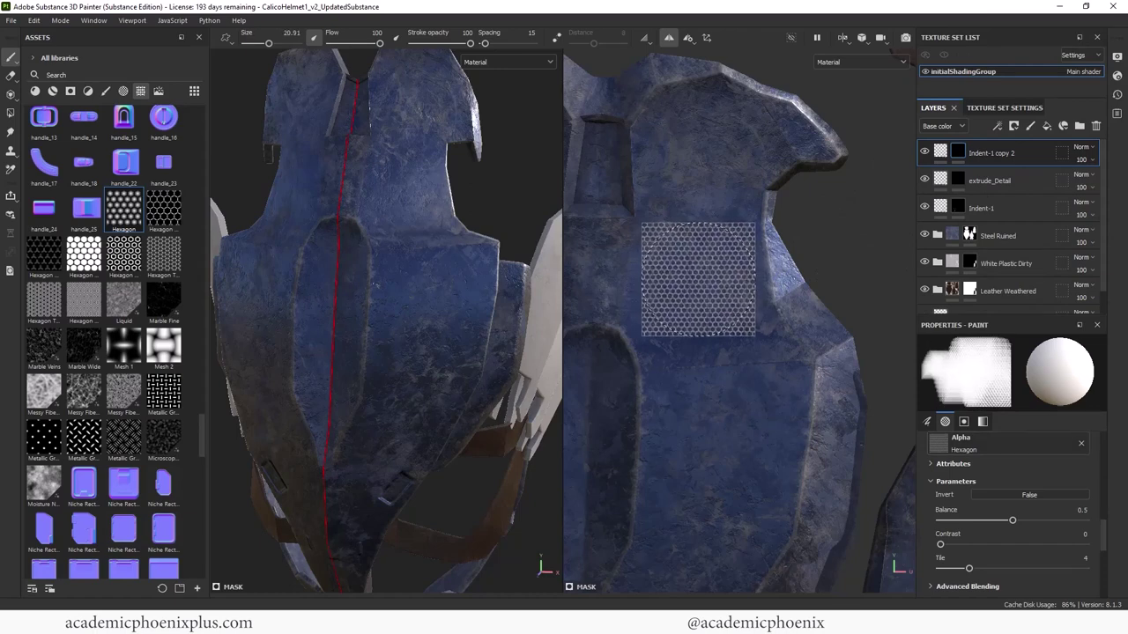
{"action": "left_click", "coordinate": [698, 277]}
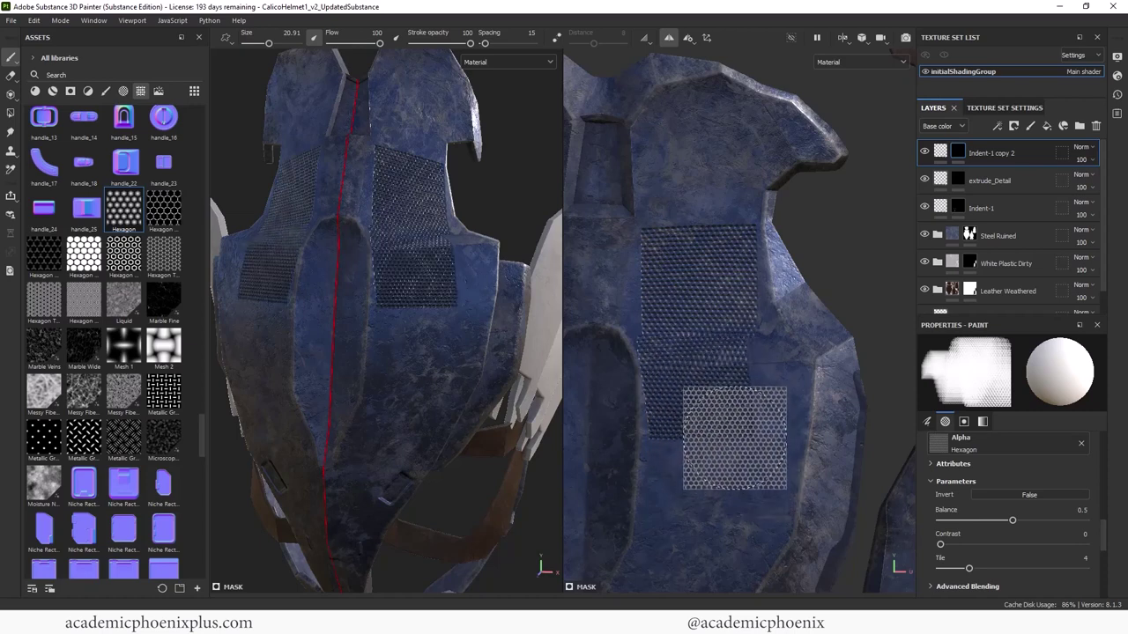
- Try a second Hexagon stamp directly below the forehead patch, and undo it
{"action": "left_click", "coordinate": [702, 394]}
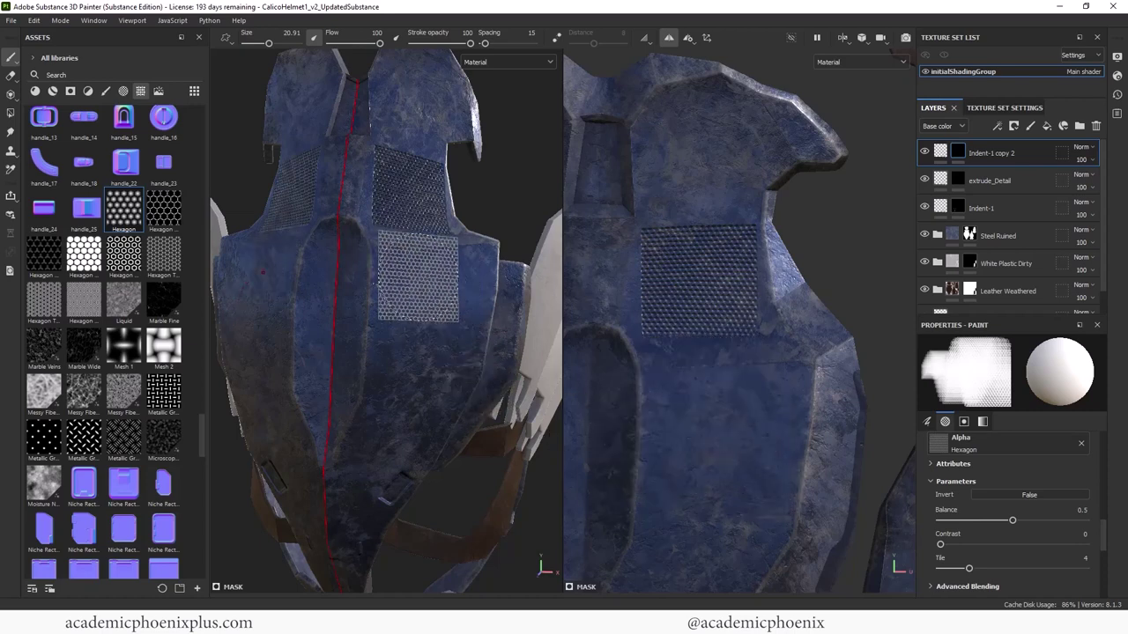
{"action": "mouse_move", "coordinate": [416, 274]}
{"action": "left_mouse_down", "text": "alt"}
{"action": "mouse_move", "coordinate": [503, 202]}
{"action": "mouse_move", "coordinate": [494, 190]}
{"action": "mouse_move", "coordinate": [506, 181]}
{"action": "mouse_move", "coordinate": [490, 208]}
{"action": "left_mouse_up", "text": "alt"}
{"action": "key", "text": "ctrl+z"}
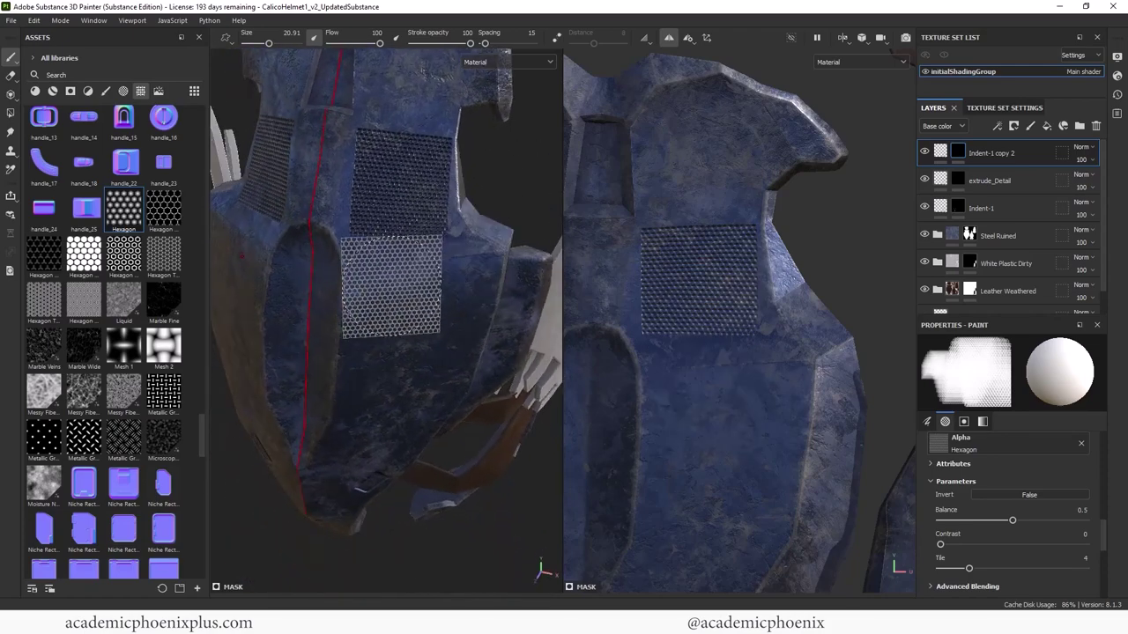
- Stamp the Hexagon pattern directly below the forehead patch and beside it toward the helmet's outer edge
{"action": "left_click", "coordinate": [402, 286]}
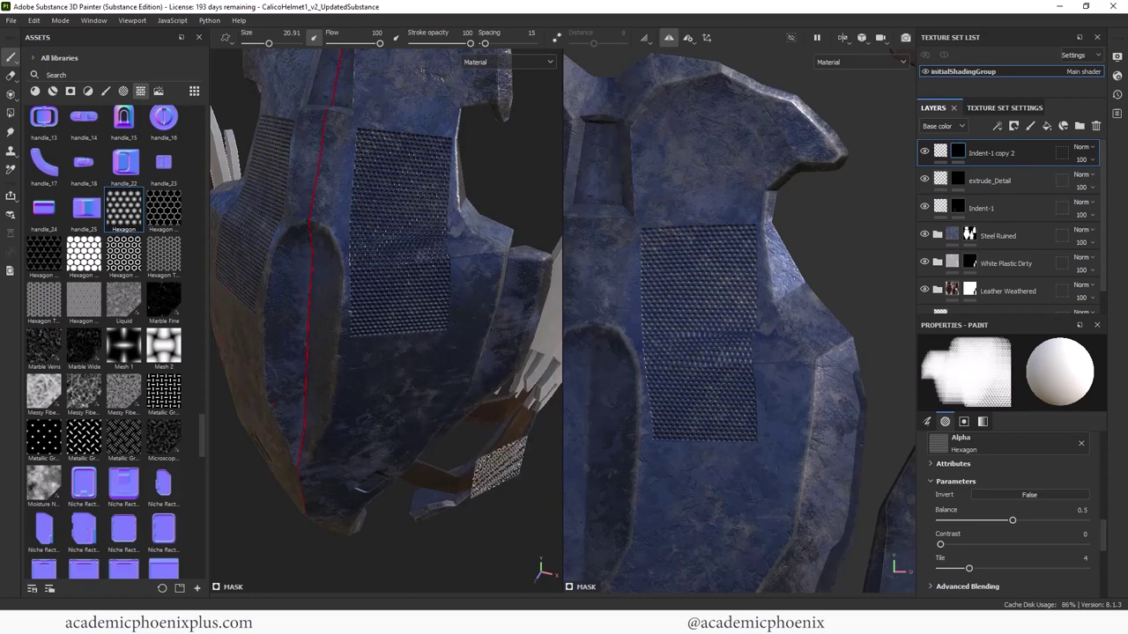
{"action": "mouse_move", "coordinate": [509, 483]}
{"action": "left_mouse_down", "text": "alt"}
{"action": "mouse_move", "coordinate": [520, 494]}
{"action": "mouse_move", "coordinate": [534, 467]}
{"action": "left_mouse_up", "text": "alt"}
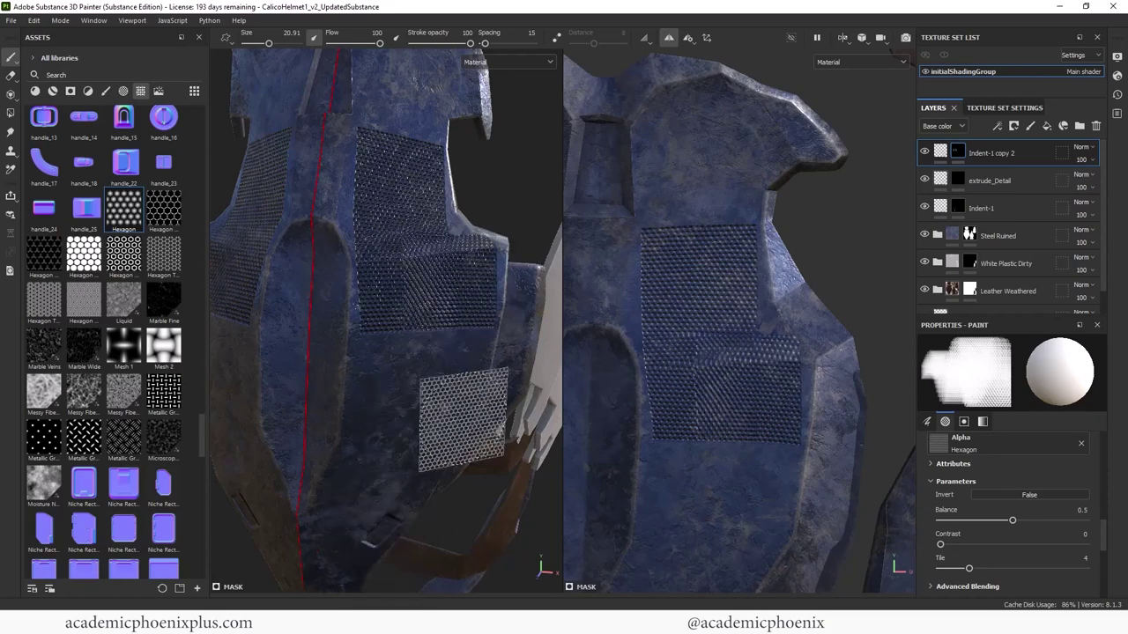
{"action": "left_click", "coordinate": [480, 282]}
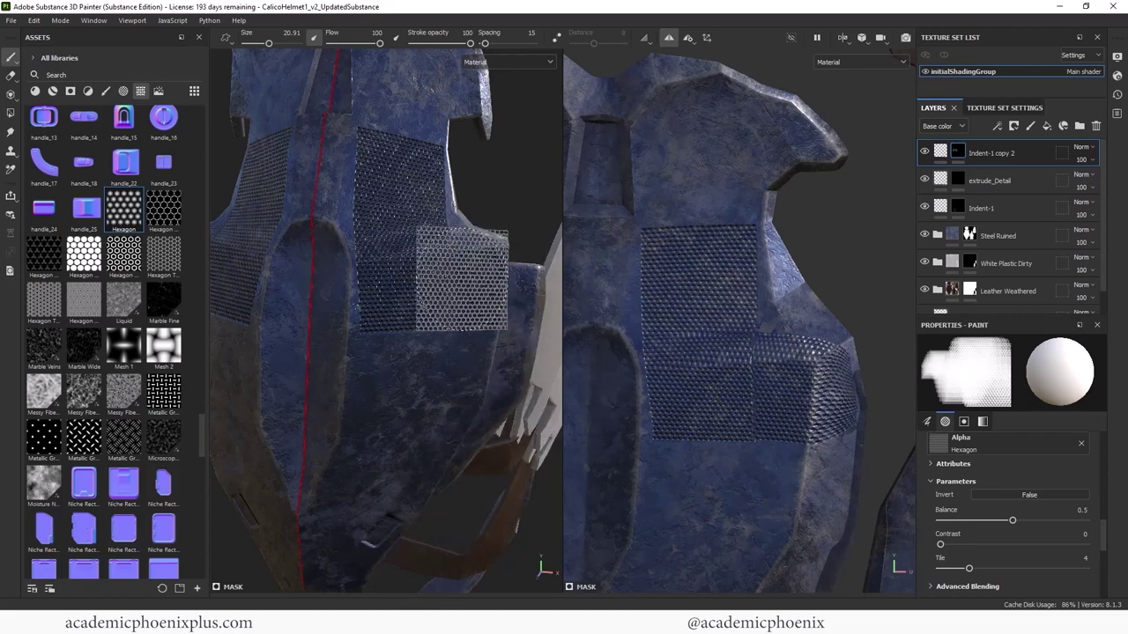
- Try a height of -0.1357 on the pattern layer, and step the history back to the stamp directly below the forehead patch
{"action": "left_click", "coordinate": [939, 152]}
{"action": "left_click_drag", "start_coordinate": [974, 521], "coordinate": [987, 519]}
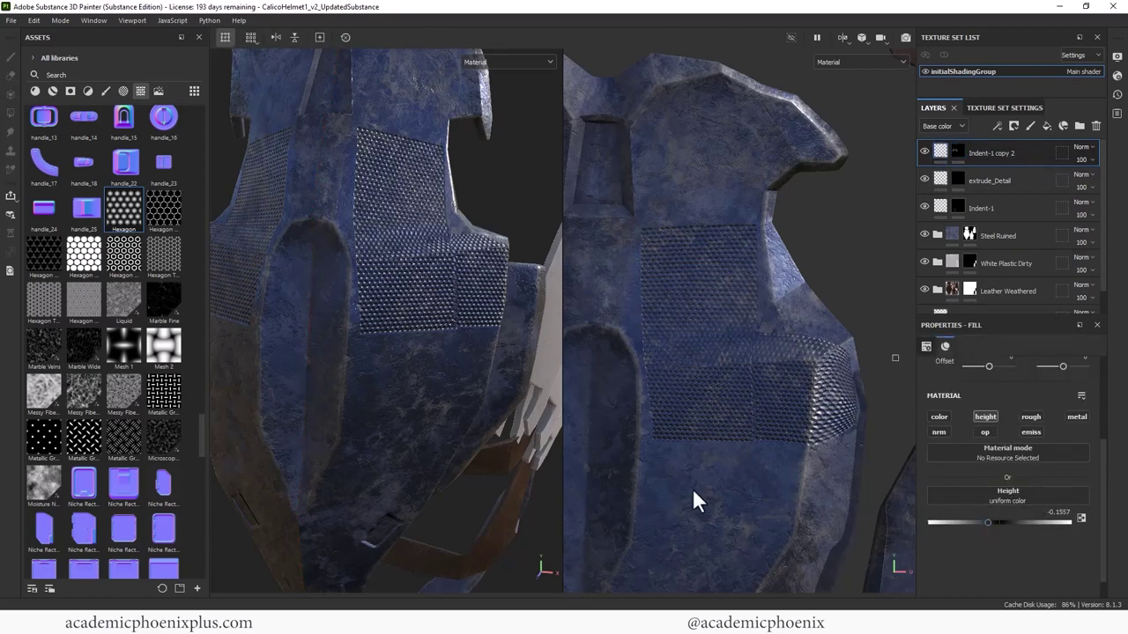
{"action": "key", "text": "ctrl+z"}
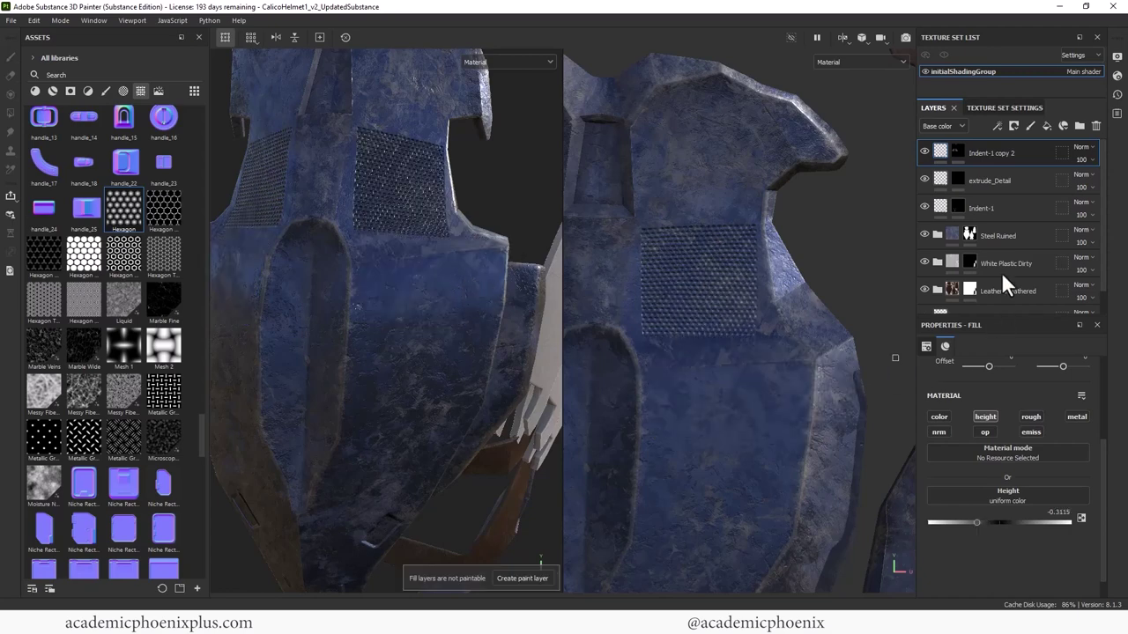
{"action": "left_click", "coordinate": [34, 19]}
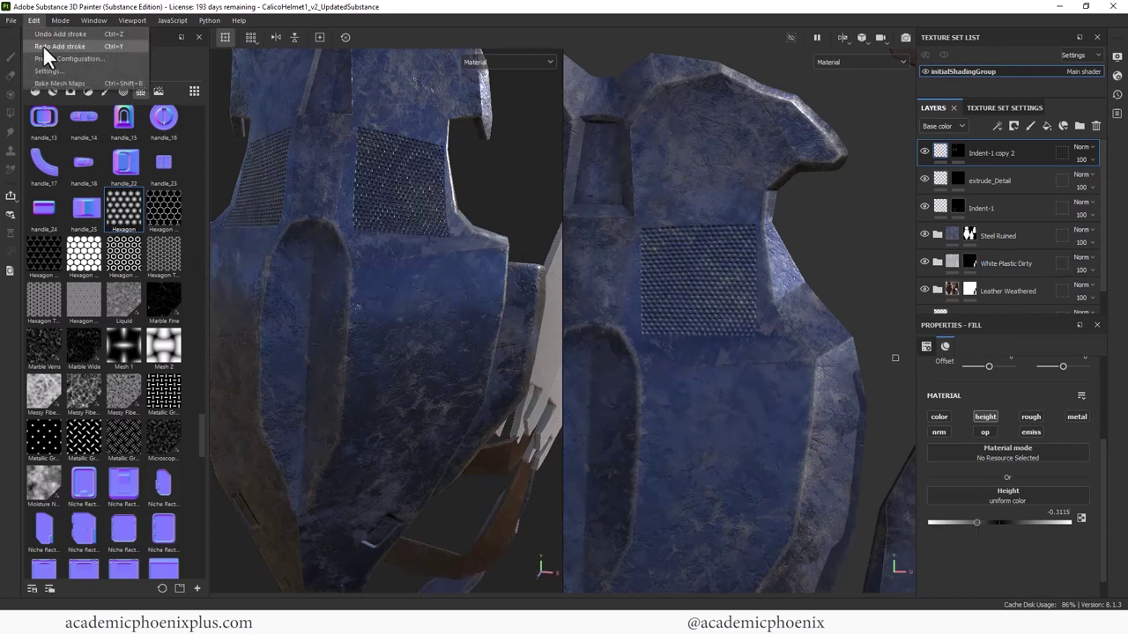
{"action": "left_click", "coordinate": [42, 46]}
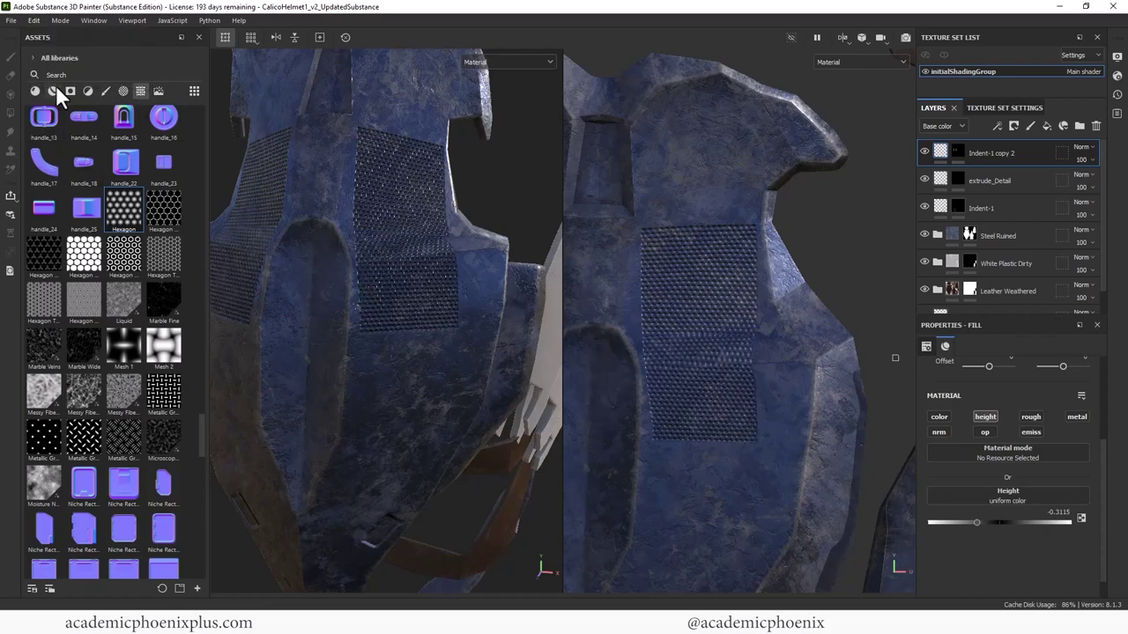
- On the pattern layer's mask, extend the lower Hexagon patch toward the helmet's outer edge with a stamp in the 2D view
{"action": "left_click", "coordinate": [958, 152]}
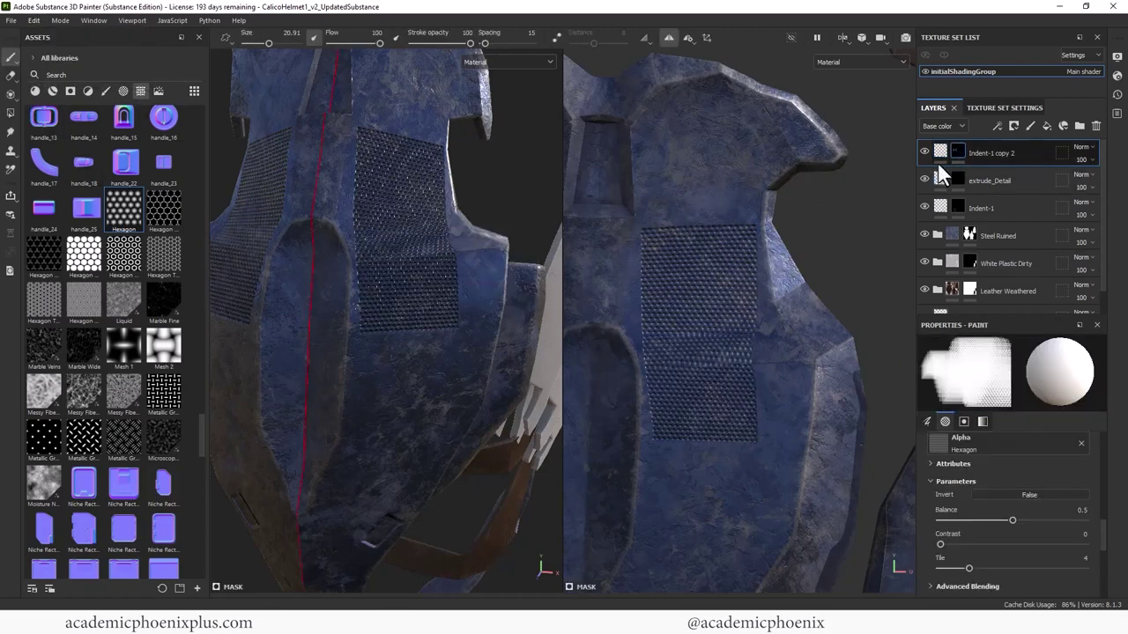
{"action": "left_click_drag", "start_coordinate": [495, 269], "coordinate": [520, 205], "text": "alt"}
{"action": "left_click", "coordinate": [803, 388]}
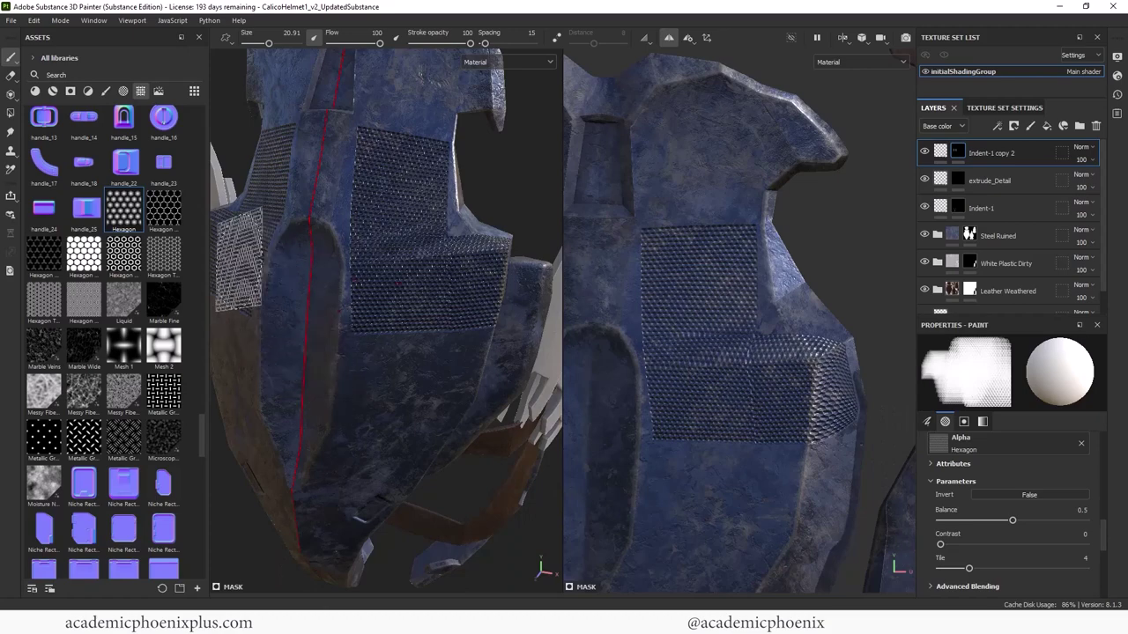
- Trim the outer and lower edges of the hexagon patches using the Basic Hard brush at size 4.68 and grayscale 0
{"action": "left_click", "coordinate": [106, 91]}
{"action": "mouse_move", "coordinate": [201, 534]}
{"action": "left_mouse_down"}
{"action": "mouse_move", "coordinate": [239, 196]}
{"action": "mouse_move", "coordinate": [225, 130]}
{"action": "left_mouse_up"}
{"action": "left_click", "coordinate": [130, 222]}
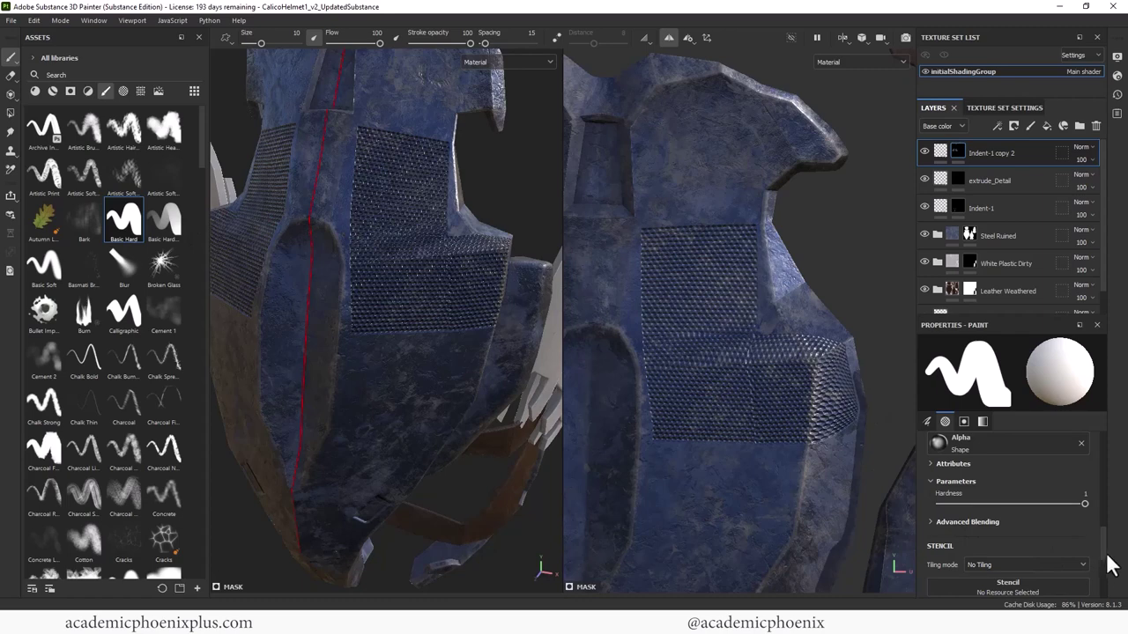
{"action": "scroll", "coordinate": [1108, 582], "scroll_direction": "down", "scroll_amount": 3}
{"action": "left_click_drag", "start_coordinate": [1027, 496], "coordinate": [923, 500]}
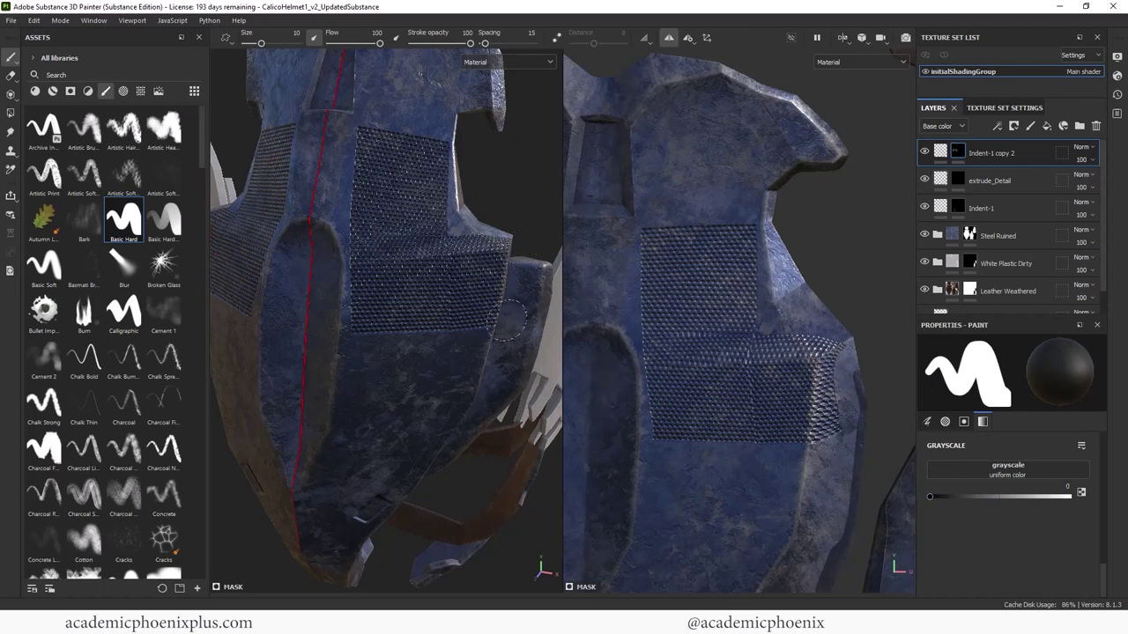
{"action": "left_click_drag", "start_coordinate": [510, 236], "coordinate": [491, 326]}
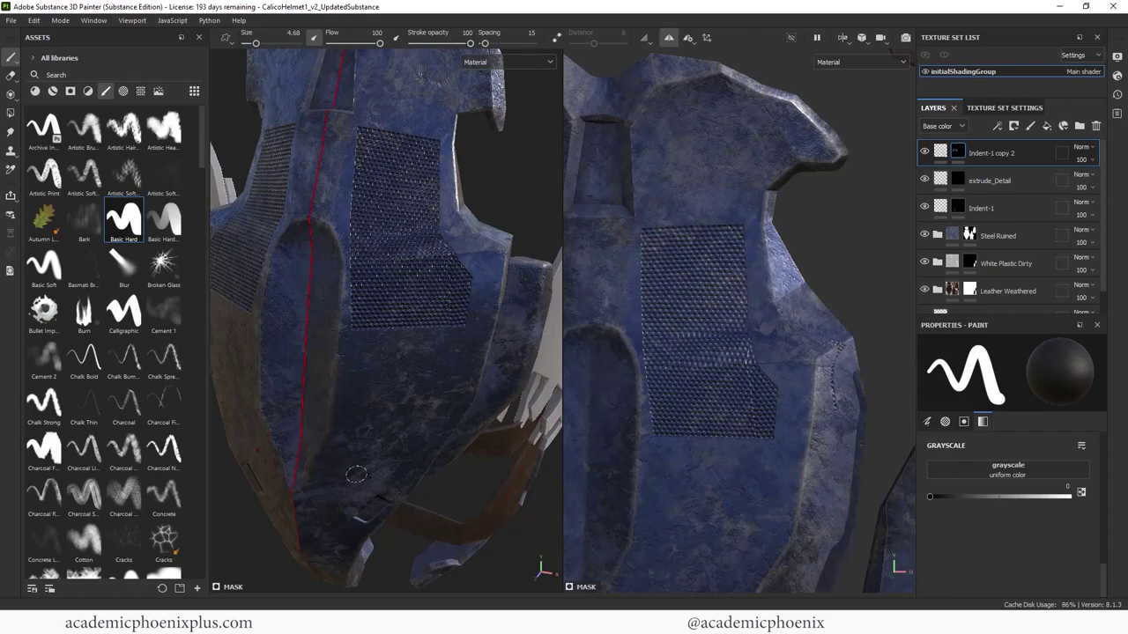
- Load the Hexagon texture as the brush alpha again for the area above the forehead patch
{"action": "left_click_drag", "start_coordinate": [467, 201], "coordinate": [318, 189], "text": "alt"}
{"action": "middle_click_drag", "start_coordinate": [319, 189], "coordinate": [346, 281], "text": "alt"}
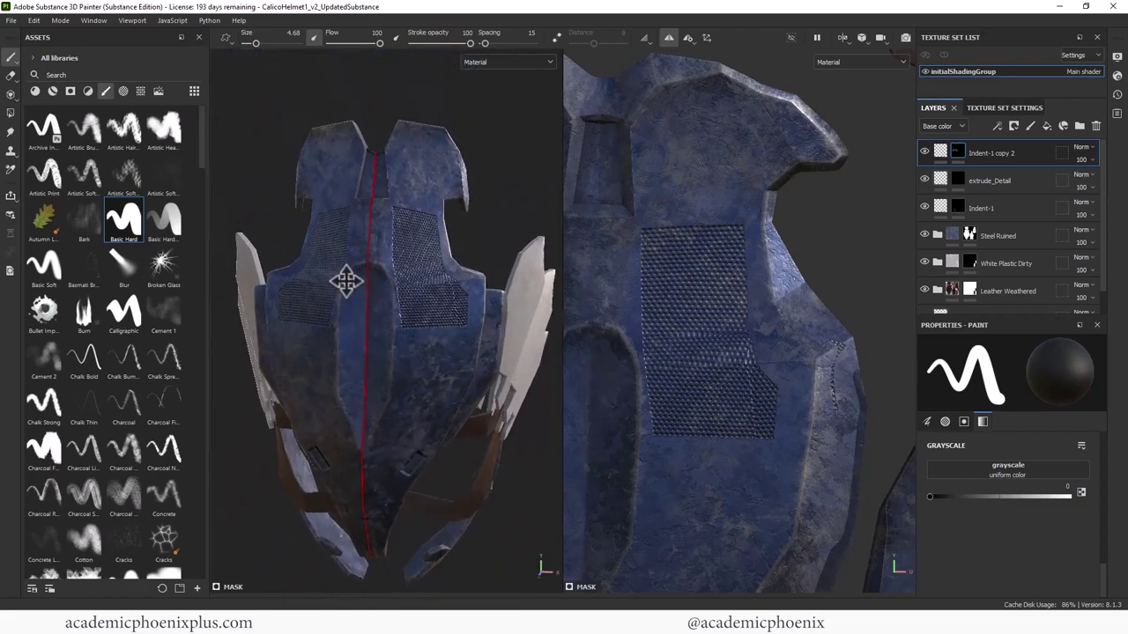
{"action": "right_click_drag", "start_coordinate": [447, 218], "coordinate": [582, 188], "text": "alt"}
{"action": "middle_click_drag", "start_coordinate": [505, 204], "coordinate": [509, 238], "text": "alt"}
{"action": "right_click_drag", "start_coordinate": [491, 231], "coordinate": [523, 229], "text": "alt"}
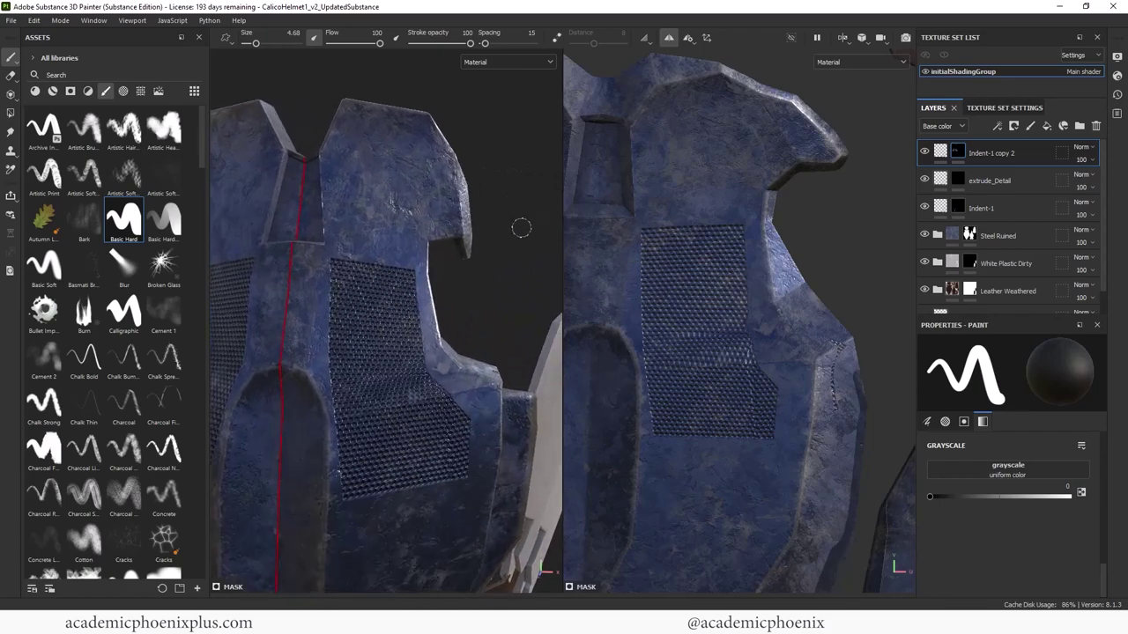
{"action": "middle_click_drag", "start_coordinate": [487, 218], "coordinate": [507, 188], "text": "alt"}
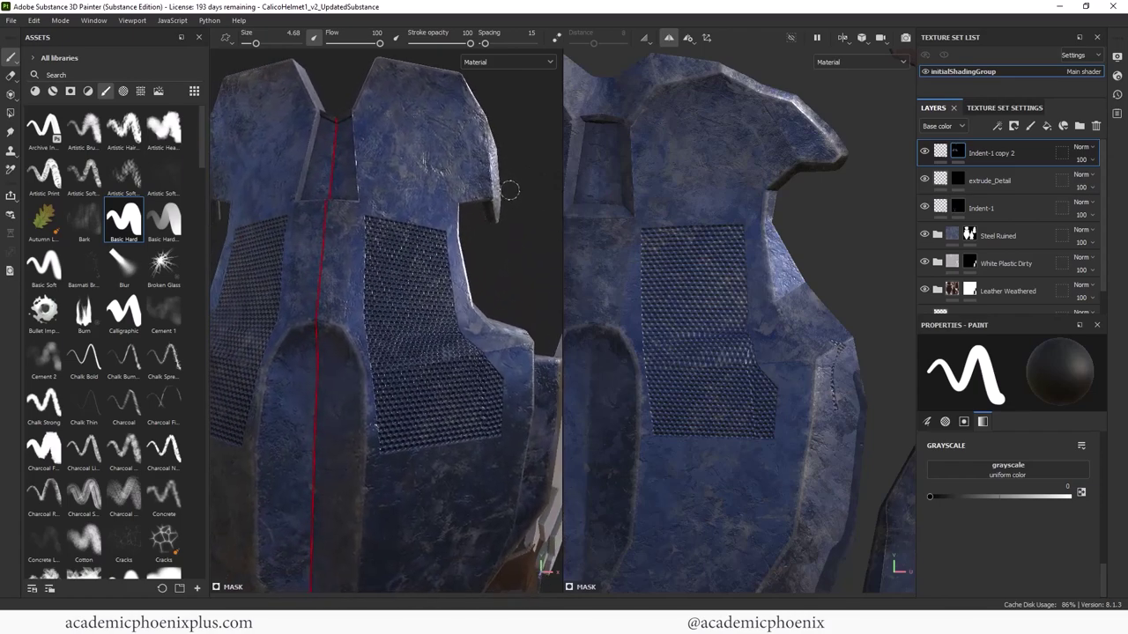
{"action": "left_click", "coordinate": [140, 92]}
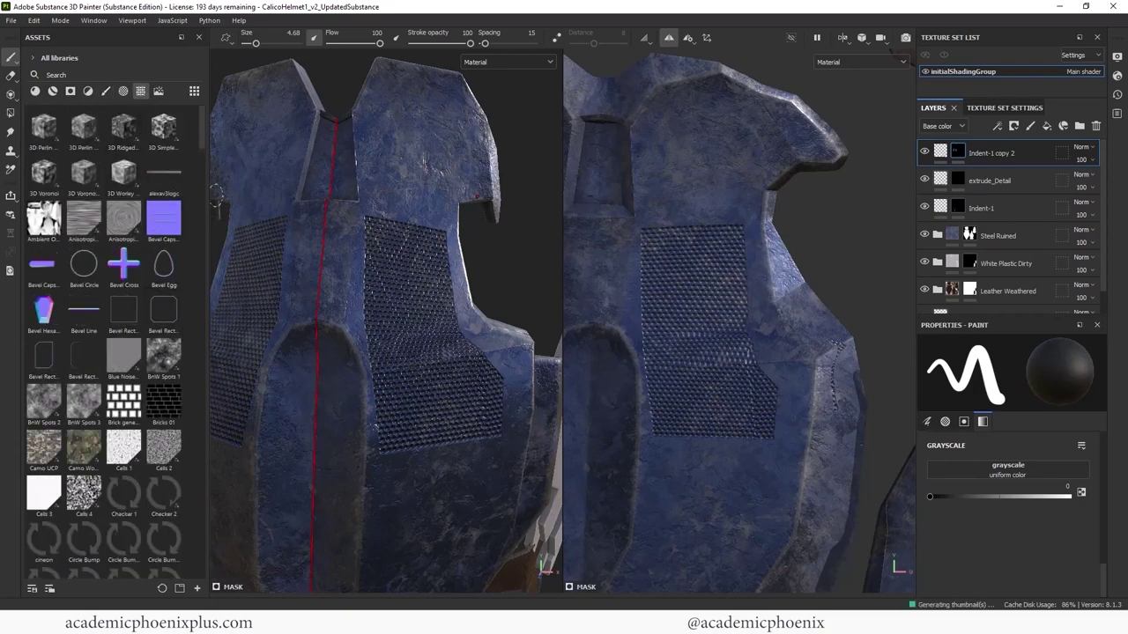
{"action": "left_click_drag", "start_coordinate": [202, 141], "coordinate": [203, 448]}
{"action": "scroll", "coordinate": [969, 511], "scroll_direction": "up", "scroll_amount": 4}
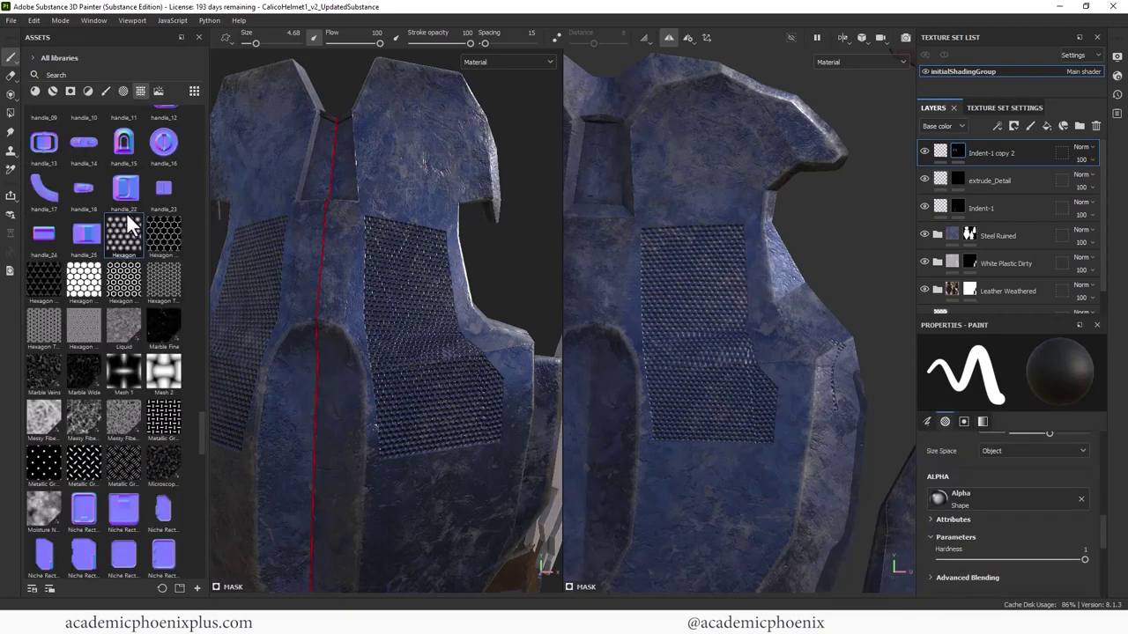
{"action": "left_click_drag", "start_coordinate": [127, 228], "coordinate": [987, 495]}
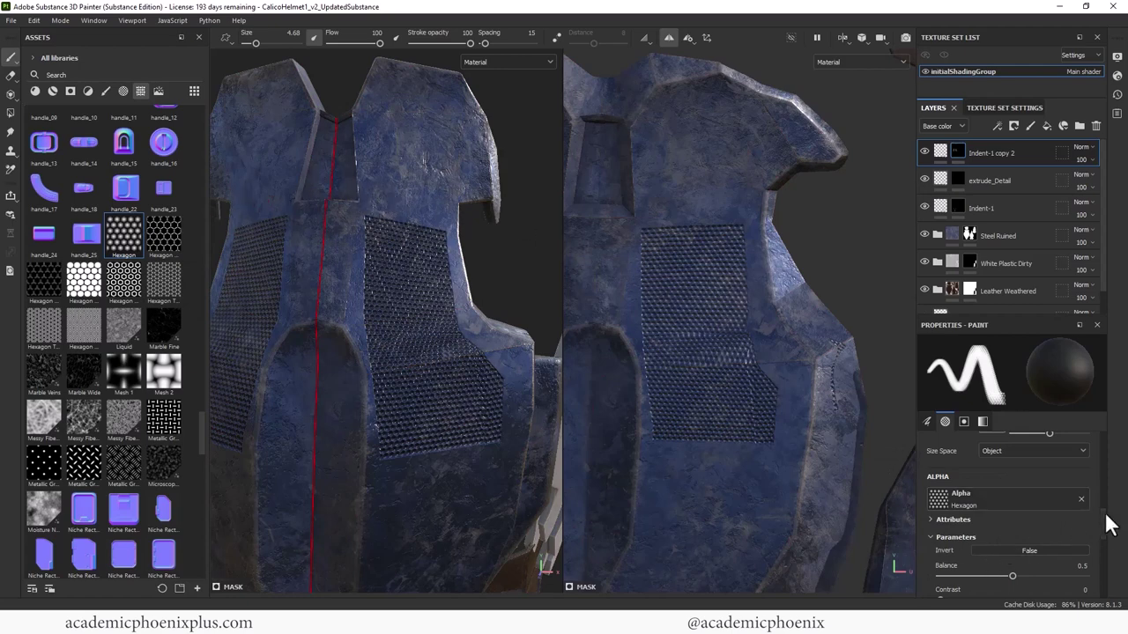
{"action": "scroll", "coordinate": [1109, 538], "scroll_direction": "down", "scroll_amount": 2}
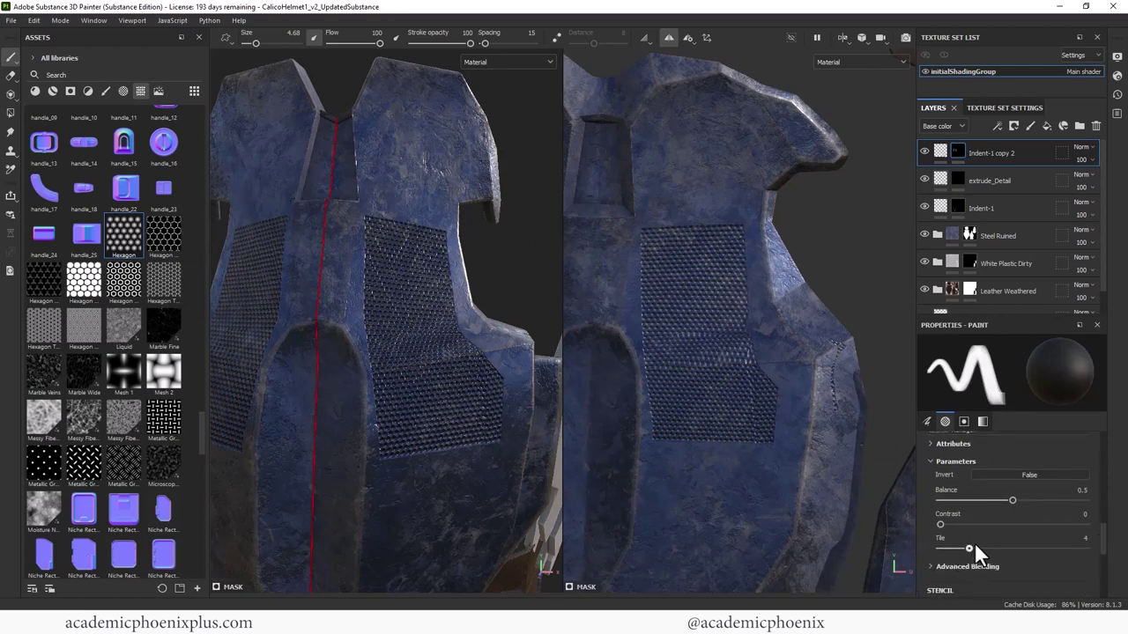
- Stamp the Hexagon pattern above the forehead patch with brush size 17.38, grayscale 1 and angle 353
{"action": "key", "text": "bracketright"}
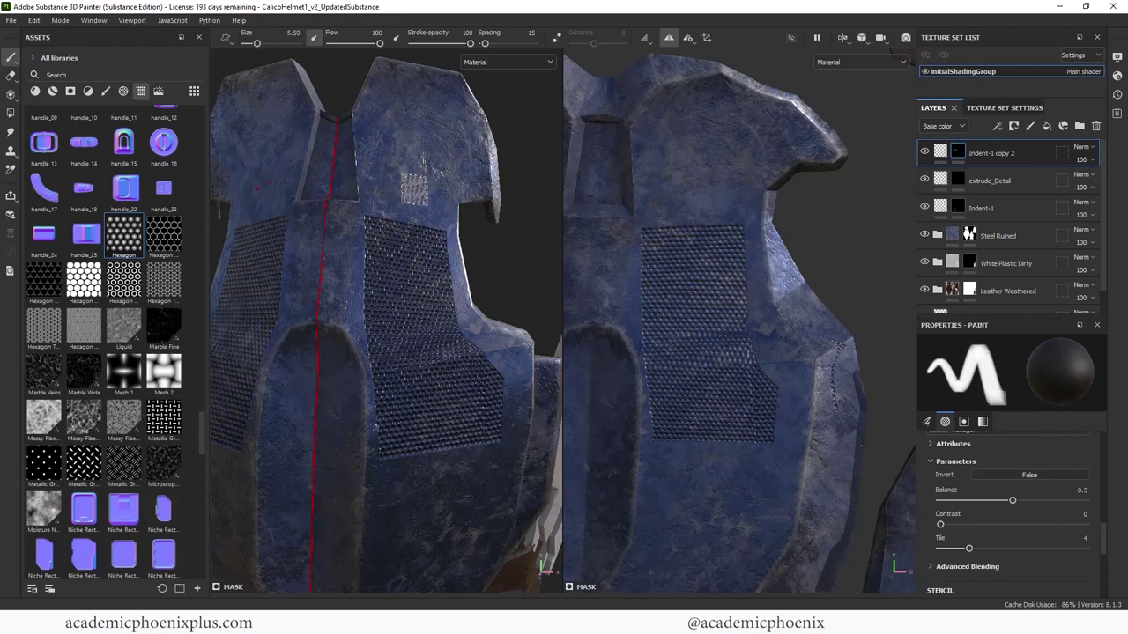
{"action": "key", "text": "bracketright"}
{"action": "key", "text": "bracketright"}
{"action": "key", "text": "bracketright"}
{"action": "key", "text": "bracketright"}
{"action": "key", "text": "bracketright"}
{"action": "key", "text": "bracketright"}
{"action": "key", "text": "bracketright"}
{"action": "key", "text": "bracketright"}
{"action": "key", "text": "bracketright"}
{"action": "key", "text": "bracketright"}
{"action": "key", "text": "bracketright"}
{"action": "key", "text": "bracketright"}
{"action": "key", "text": "bracketright"}
{"action": "left_click_drag", "start_coordinate": [1104, 534], "coordinate": [1108, 575]}
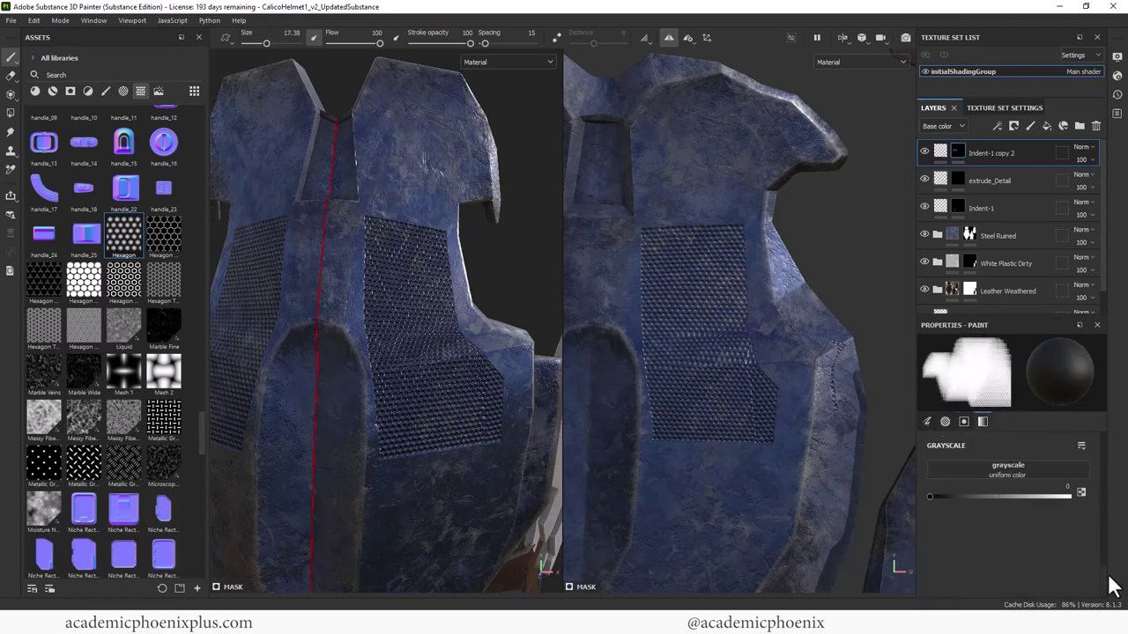
{"action": "left_click_drag", "start_coordinate": [1007, 496], "coordinate": [1069, 496]}
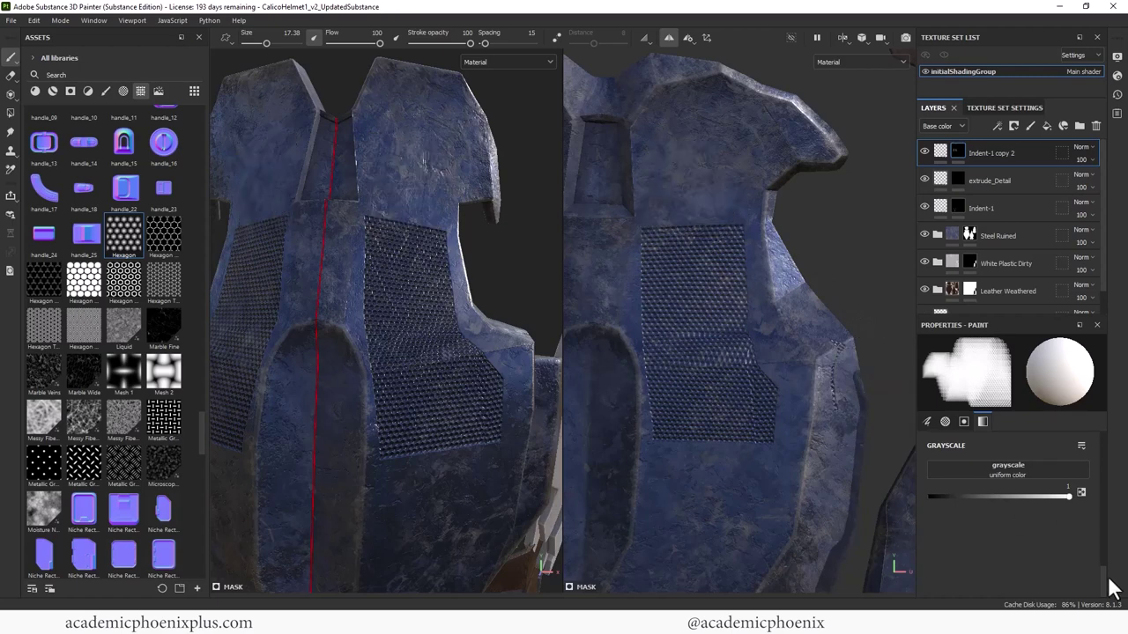
{"action": "scroll", "coordinate": [1089, 550], "scroll_direction": "up", "scroll_amount": 10}
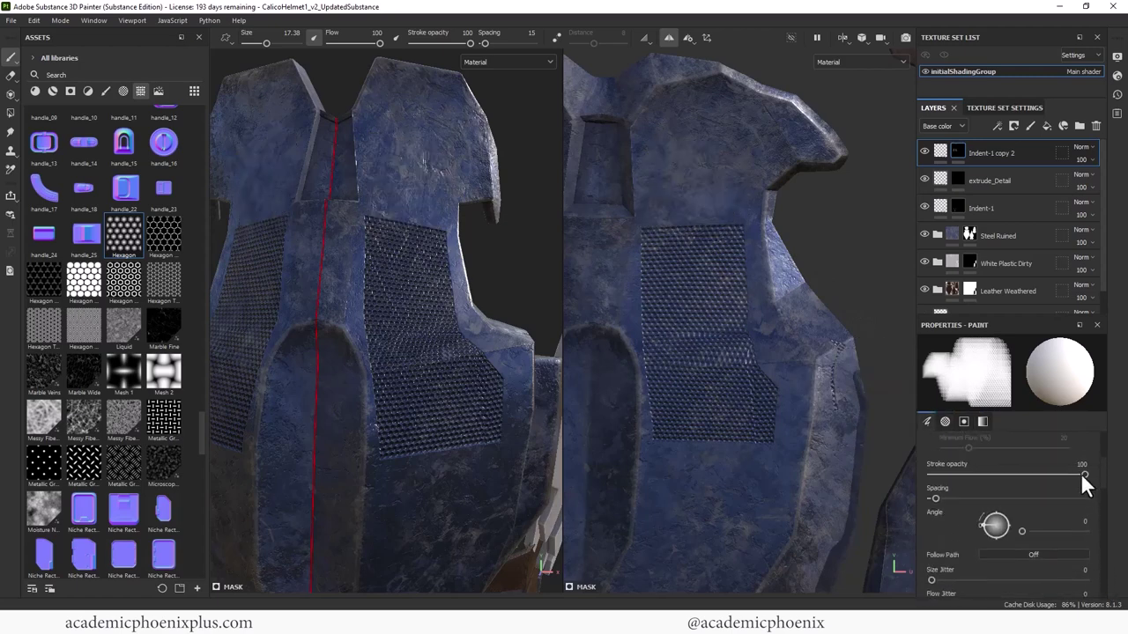
{"action": "left_click_drag", "start_coordinate": [984, 524], "coordinate": [983, 523]}
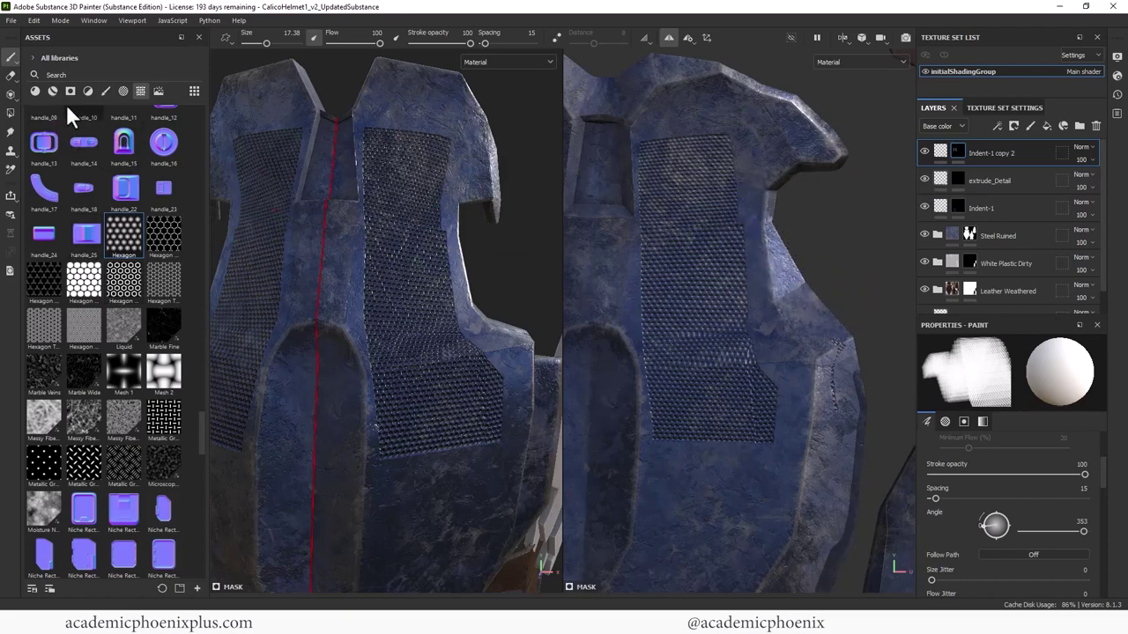
- Choose the Basic Hard brush and check the helmet reference image for the shape of the patterned area
{"action": "left_click", "coordinate": [103, 91]}
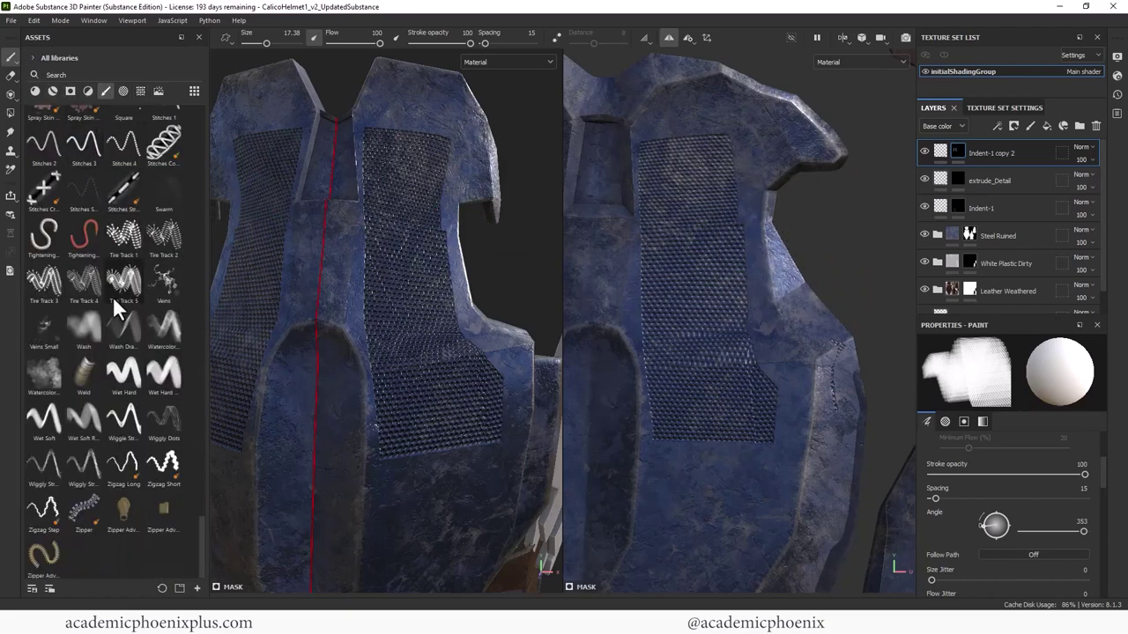
{"action": "mouse_move", "coordinate": [205, 555]}
{"action": "left_mouse_down"}
{"action": "mouse_move", "coordinate": [178, 453]}
{"action": "mouse_move", "coordinate": [172, 166]}
{"action": "left_mouse_up"}
{"action": "scroll", "coordinate": [176, 180], "scroll_direction": "up", "scroll_amount": 3}
{"action": "left_click", "coordinate": [124, 216]}
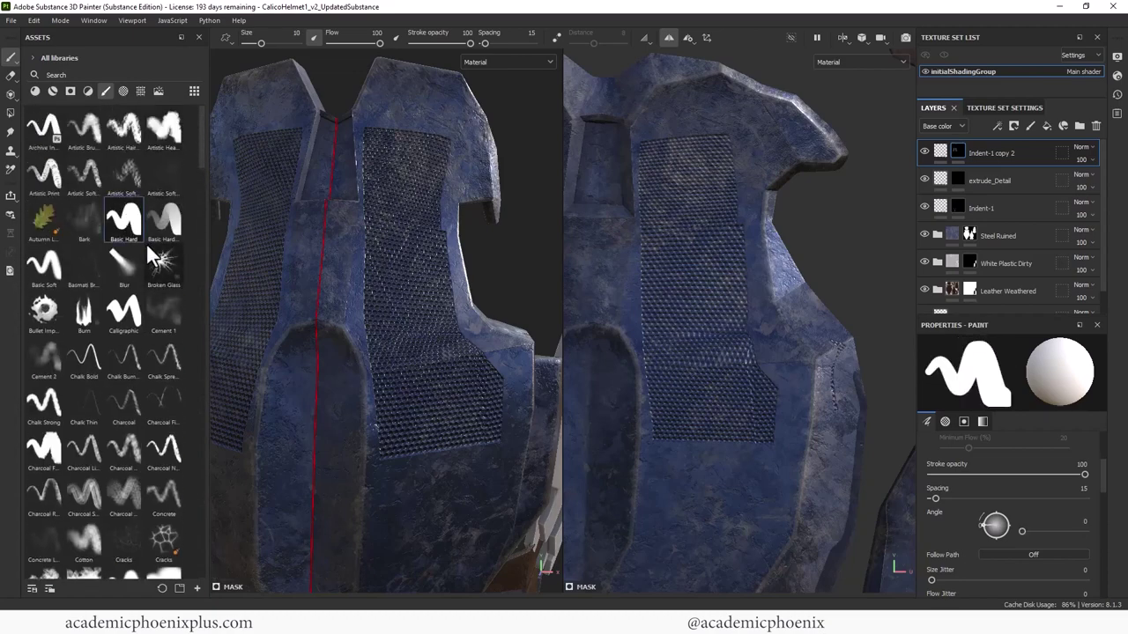
{"action": "left_click_drag", "start_coordinate": [0, 88], "coordinate": [267, 73]}
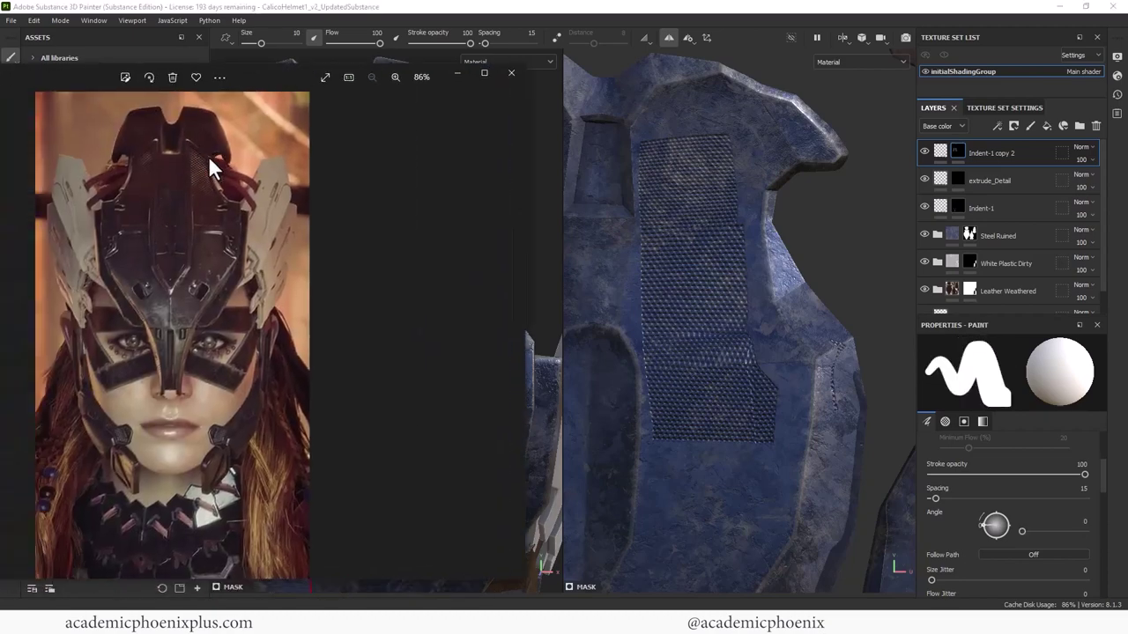
{"action": "key", "text": "alt+Tab"}
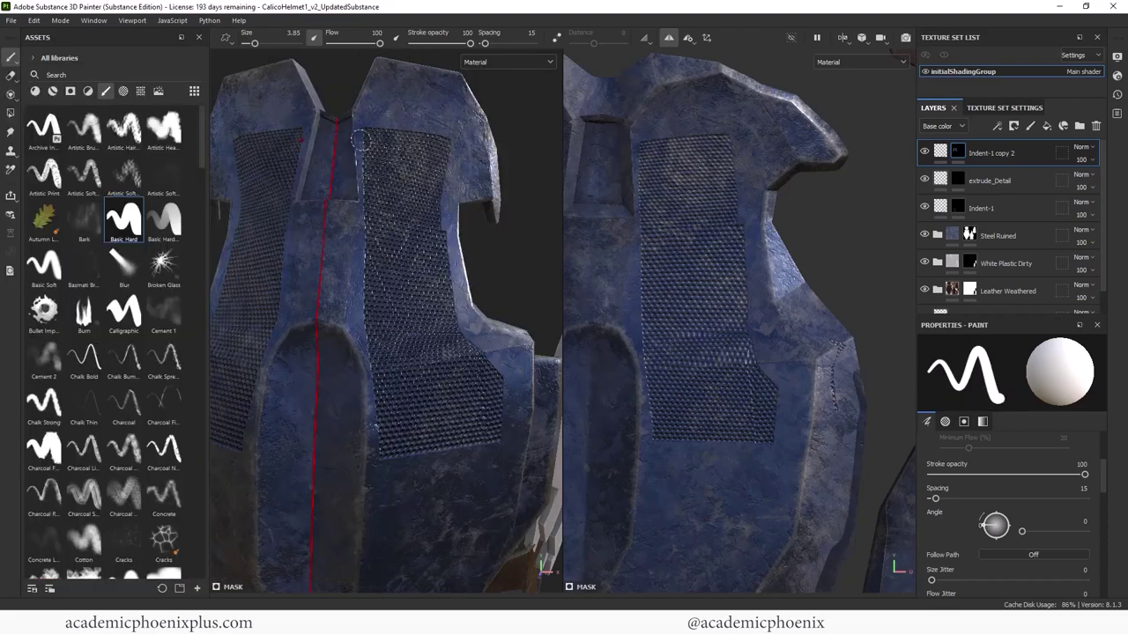
- Trim the top and outer edges of the upper hexagon patch at a slant with brush size 3.85 and grayscale 0
{"action": "left_click_drag", "start_coordinate": [359, 140], "coordinate": [465, 164]}
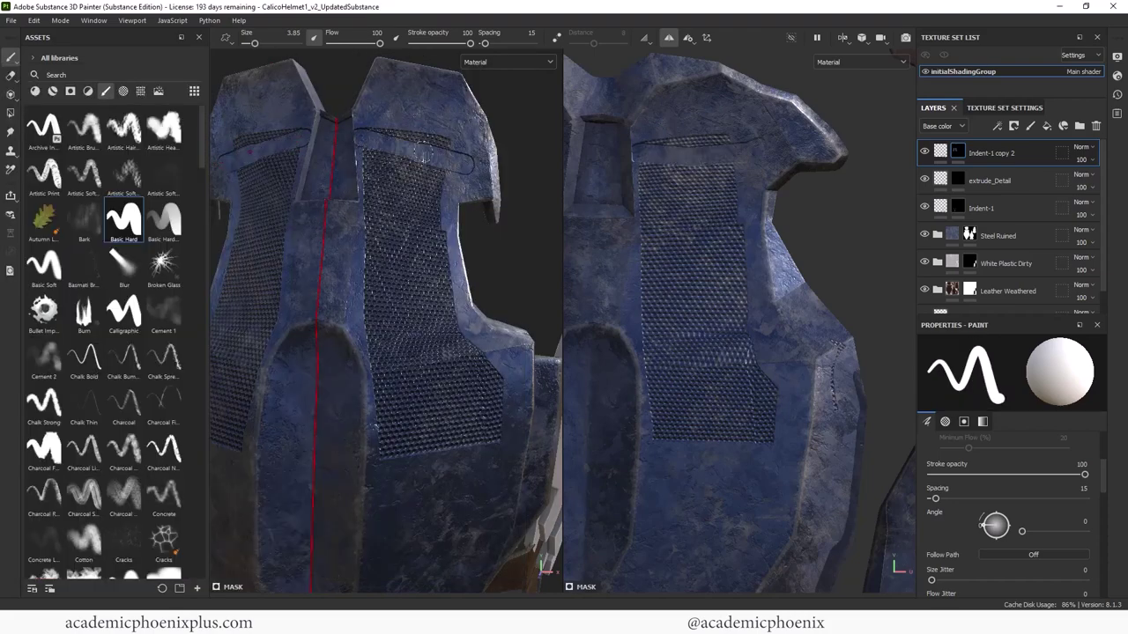
{"action": "key", "text": "ctrl+z"}
{"action": "scroll", "coordinate": [1102, 499], "scroll_direction": "down", "scroll_amount": 6}
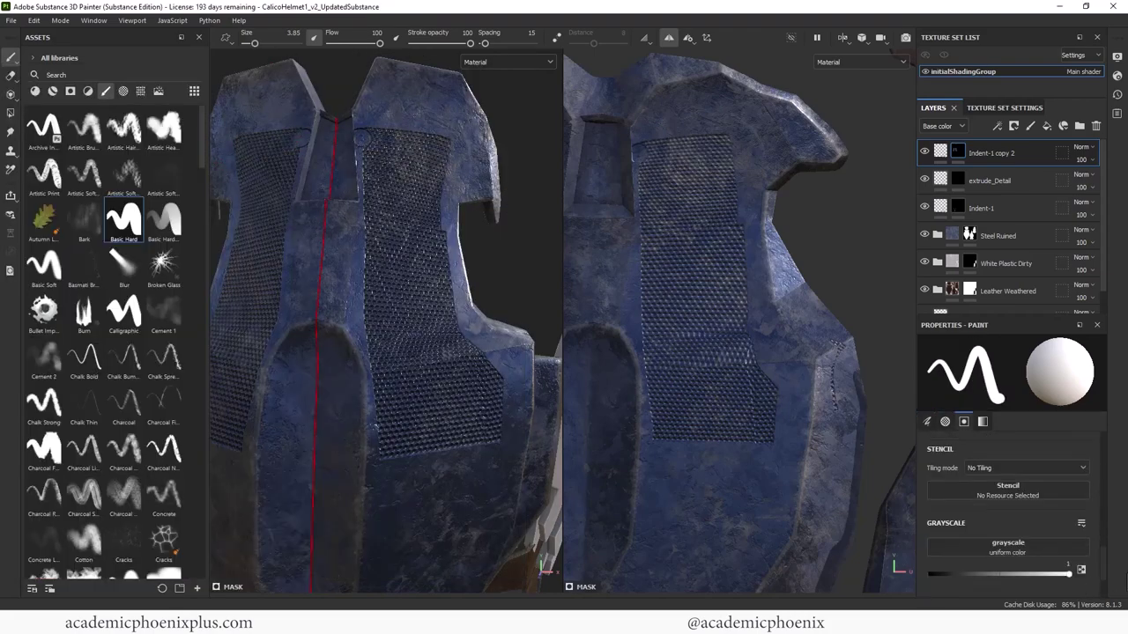
{"action": "left_click", "coordinate": [363, 133]}
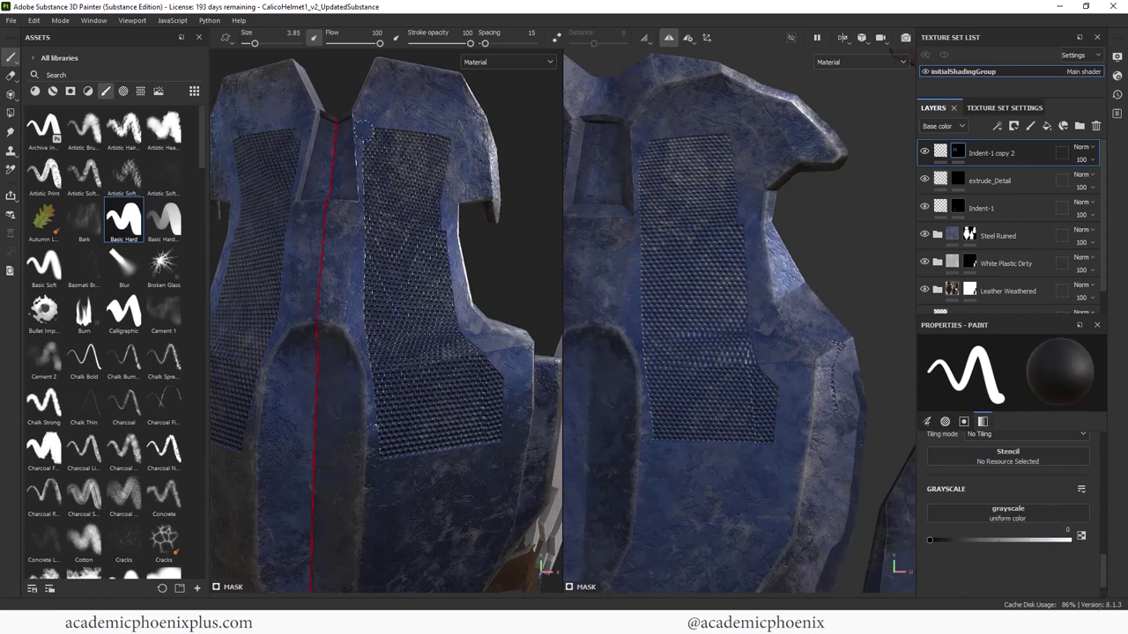
{"action": "left_click", "coordinate": [464, 165], "text": "shift"}
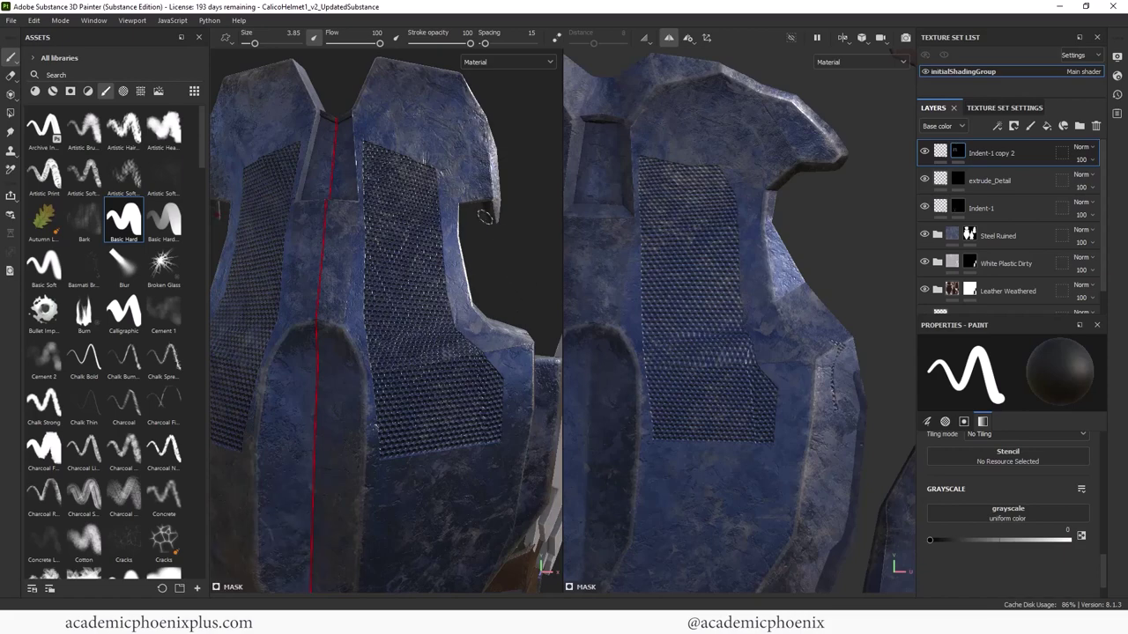
- Duplicate the extrude_Detail layer and move the copy to the top of the layer stack
{"action": "left_click_drag", "start_coordinate": [484, 216], "coordinate": [476, 189], "text": "alt"}
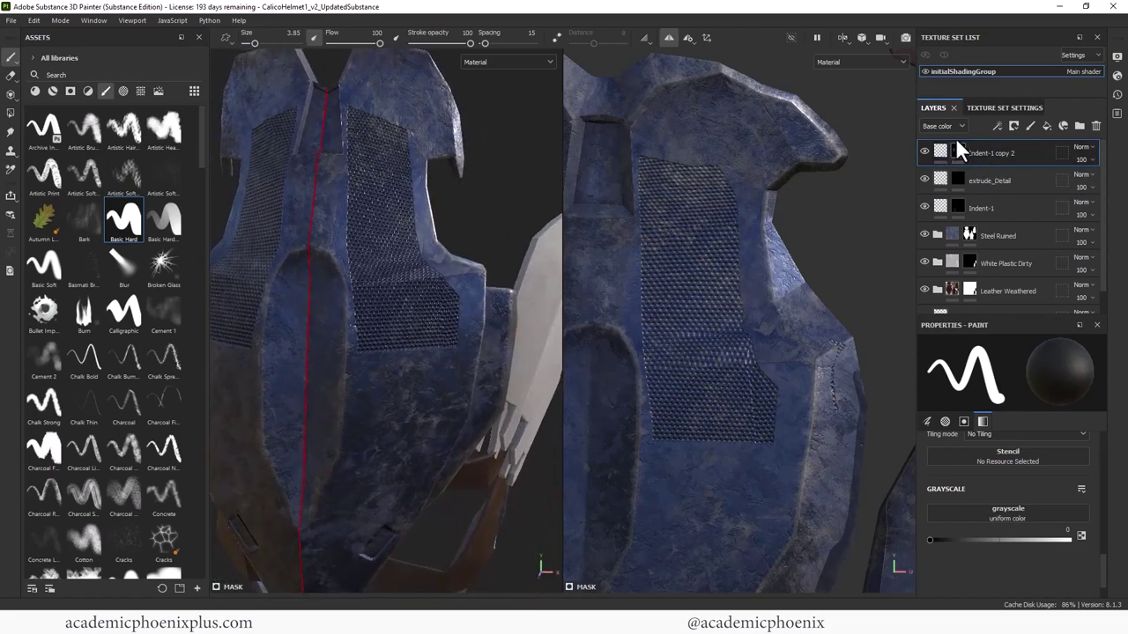
{"action": "left_click", "coordinate": [958, 180]}
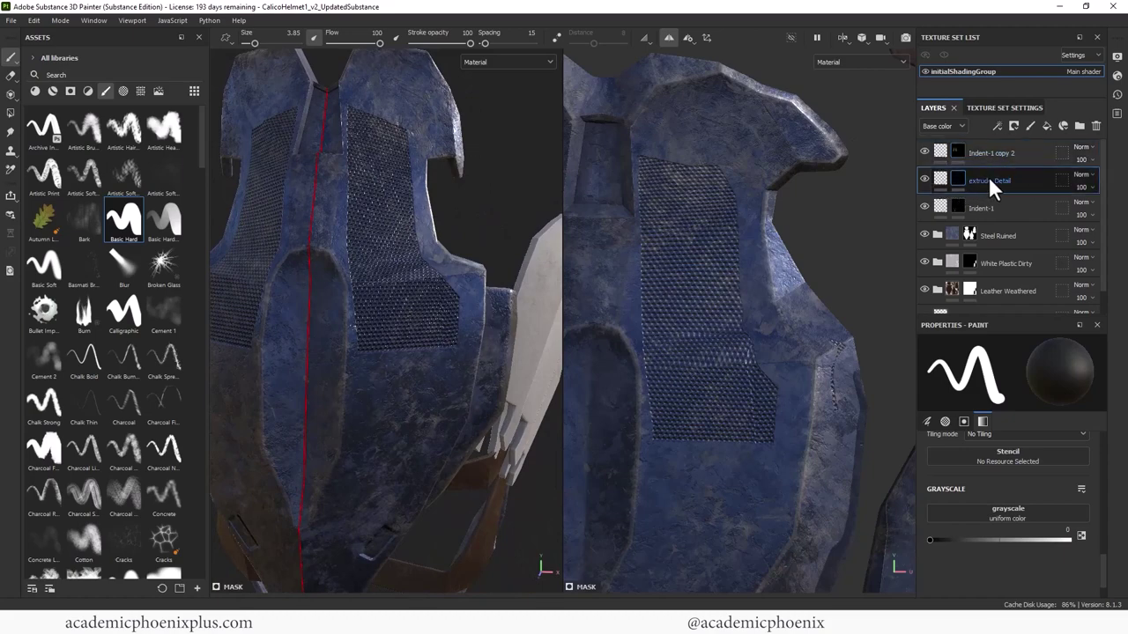
{"action": "right_click", "coordinate": [996, 177]}
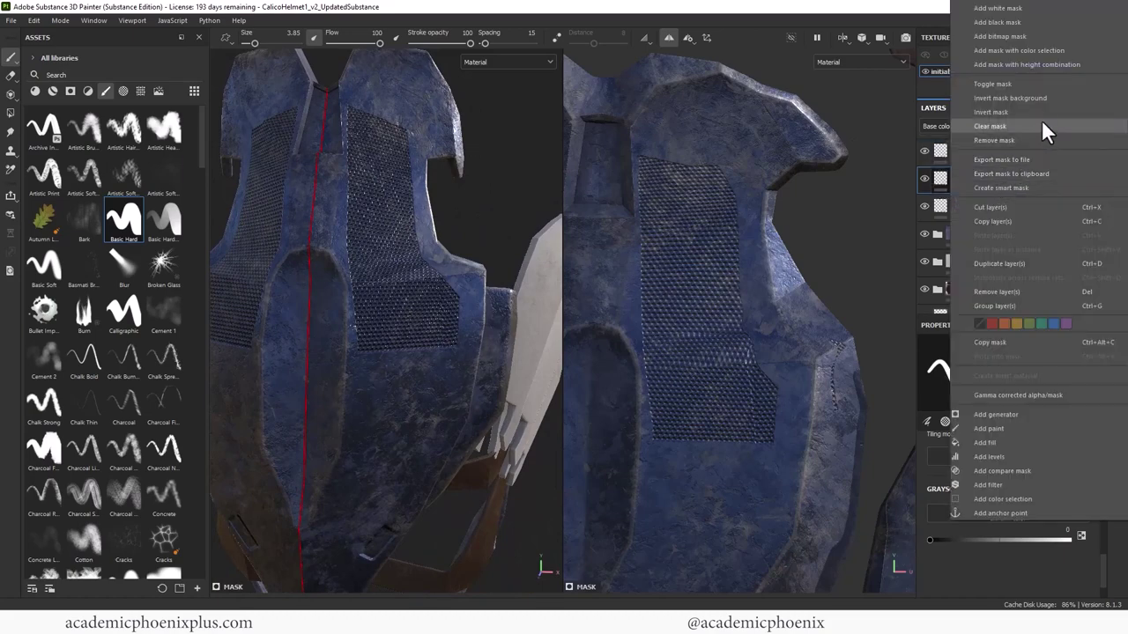
{"action": "left_click", "coordinate": [962, 180]}
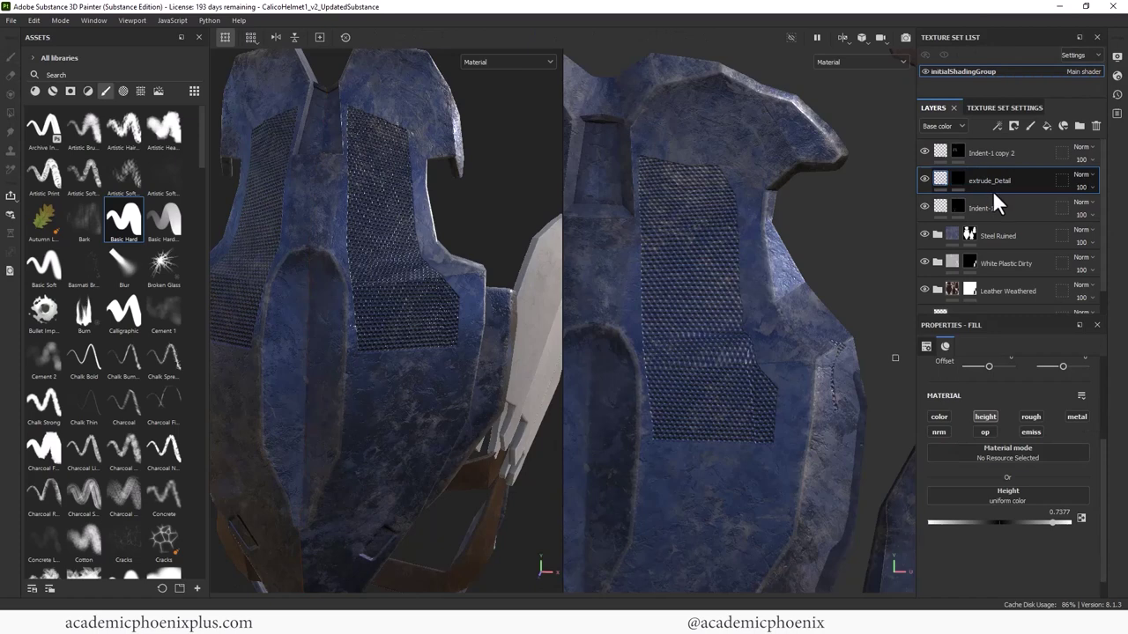
{"action": "key", "text": "ctrl+d"}
{"action": "left_click_drag", "start_coordinate": [1003, 187], "coordinate": [967, 154]}
- Clear the mask of the copied extrude_Detail layer
{"action": "left_click", "coordinate": [956, 151]}
{"action": "right_click", "coordinate": [960, 148]}
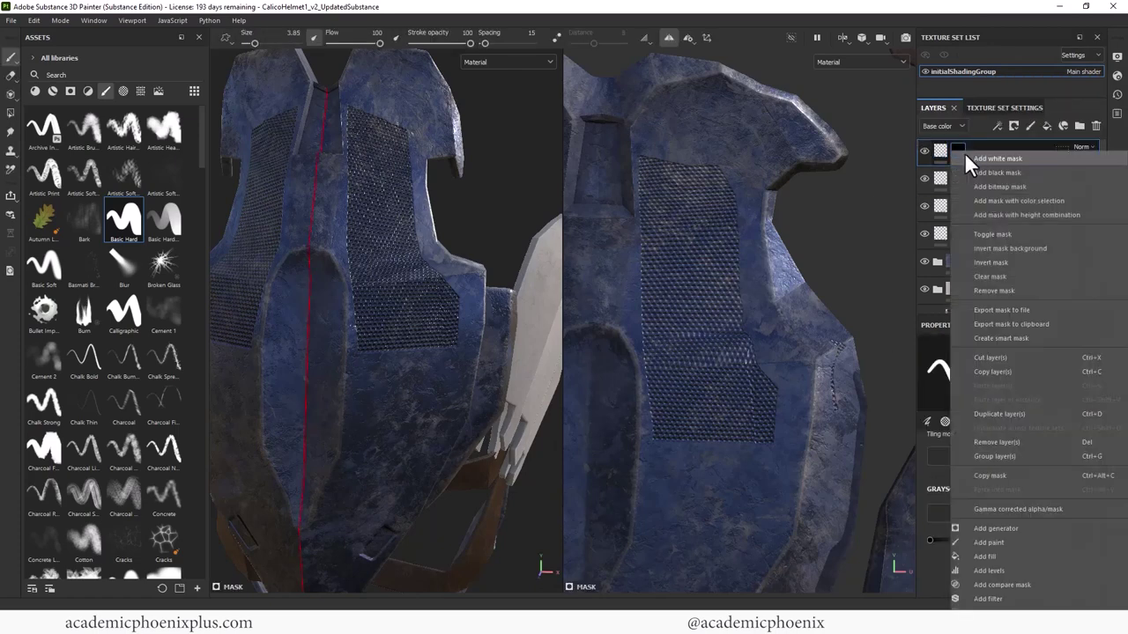
{"action": "left_click", "coordinate": [1020, 275]}
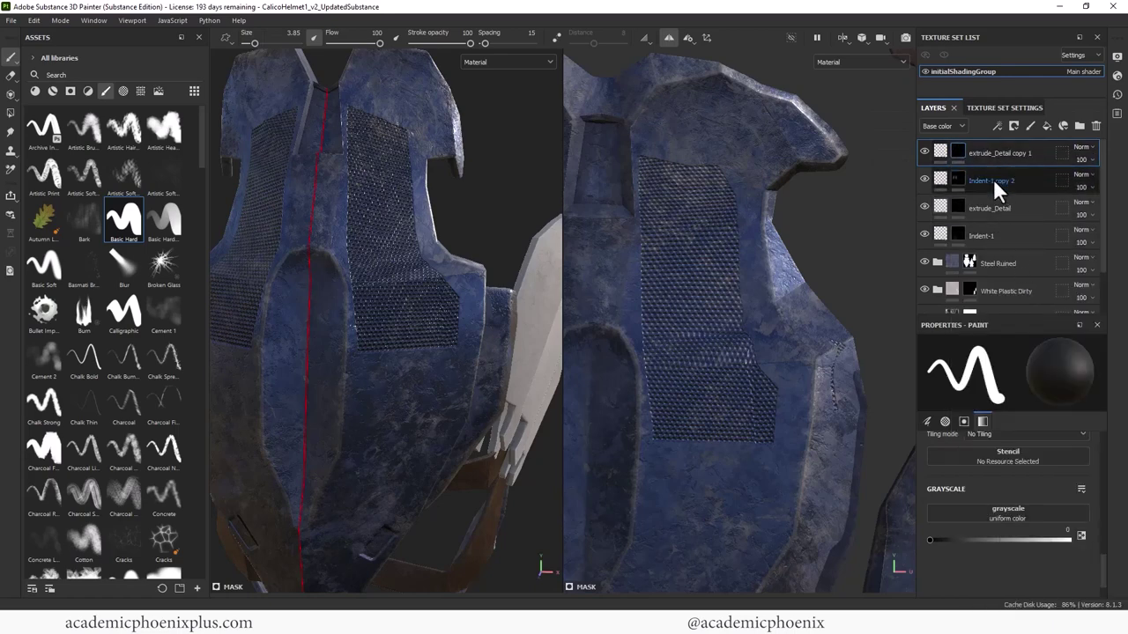
- Rename the Indent-1 copy 2 layer as Grid
{"action": "left_click", "coordinate": [993, 179]}
{"action": "double_click", "coordinate": [1001, 179]}
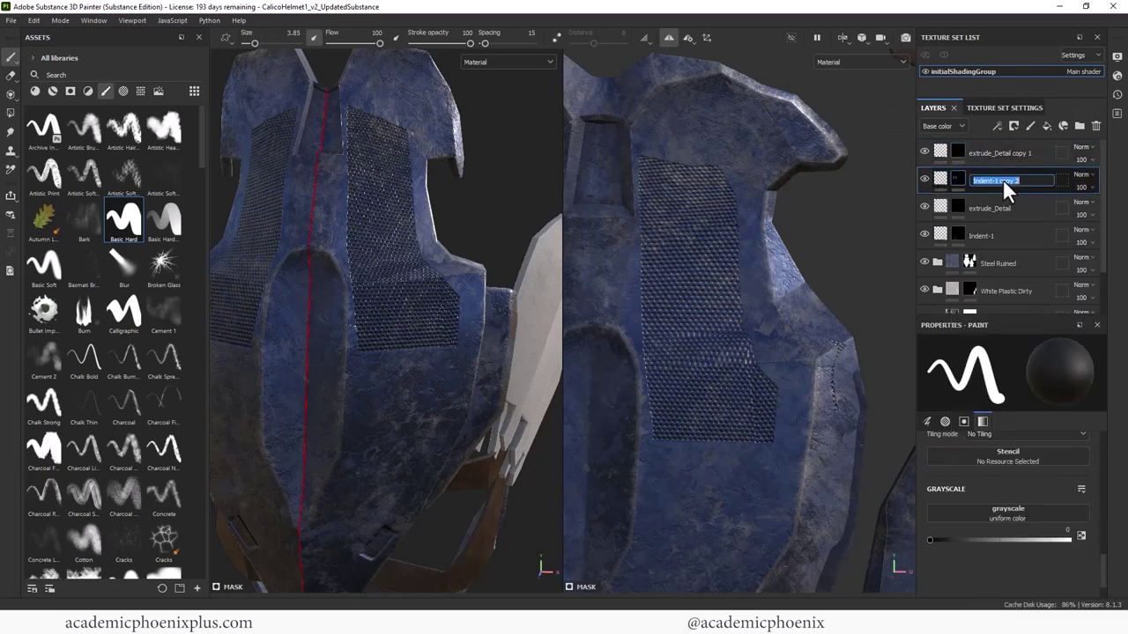
{"action": "type", "text": "Grid"}
{"action": "key", "text": "Return"}
- Set the extrude_Detail copy's height to 0.8443 and its mask brush's grayscale to 1
{"action": "left_click", "coordinate": [1009, 154]}
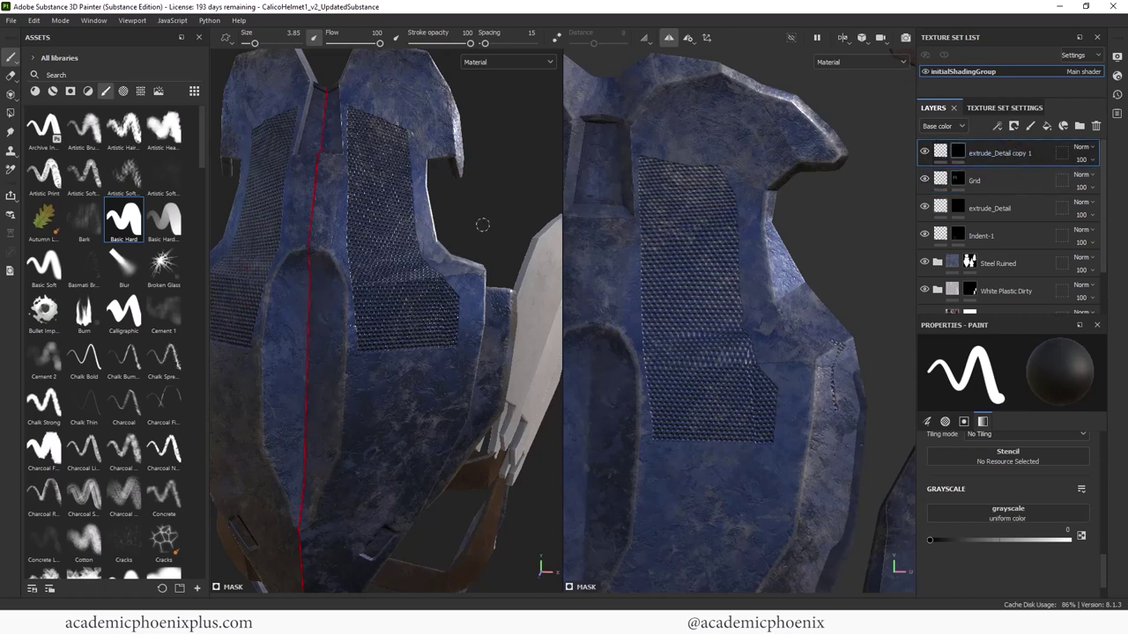
{"action": "middle_click_drag", "start_coordinate": [472, 221], "coordinate": [495, 171], "text": "alt"}
{"action": "left_click_drag", "start_coordinate": [496, 171], "coordinate": [506, 168], "text": "alt"}
{"action": "middle_click_drag", "start_coordinate": [507, 168], "coordinate": [522, 126], "text": "alt"}
{"action": "left_click", "coordinate": [943, 153]}
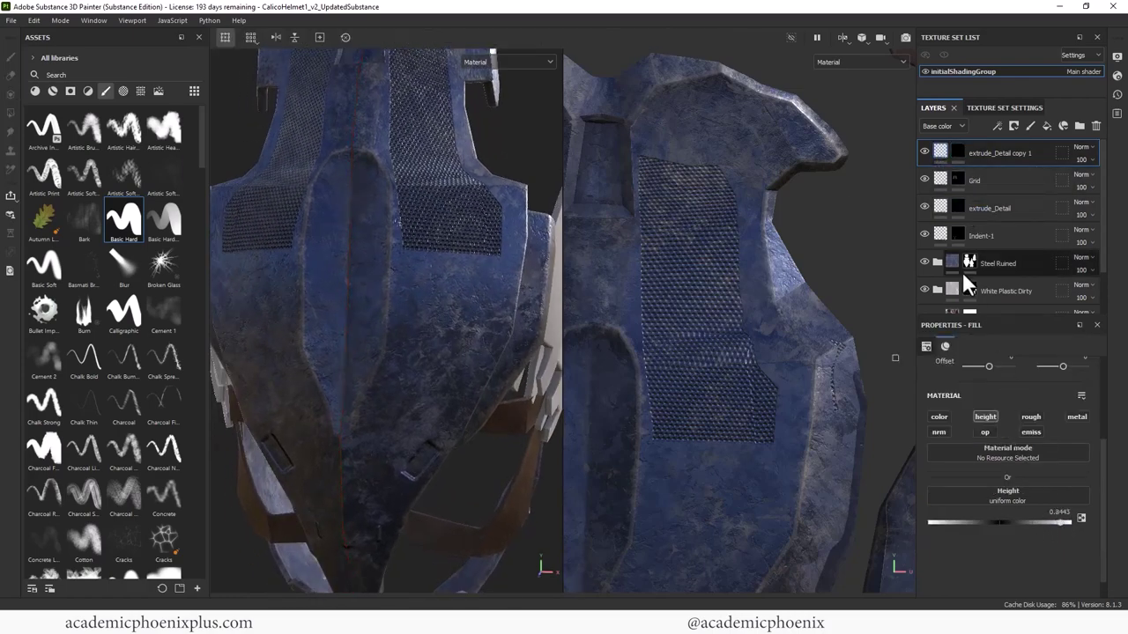
{"action": "left_click", "coordinate": [959, 151]}
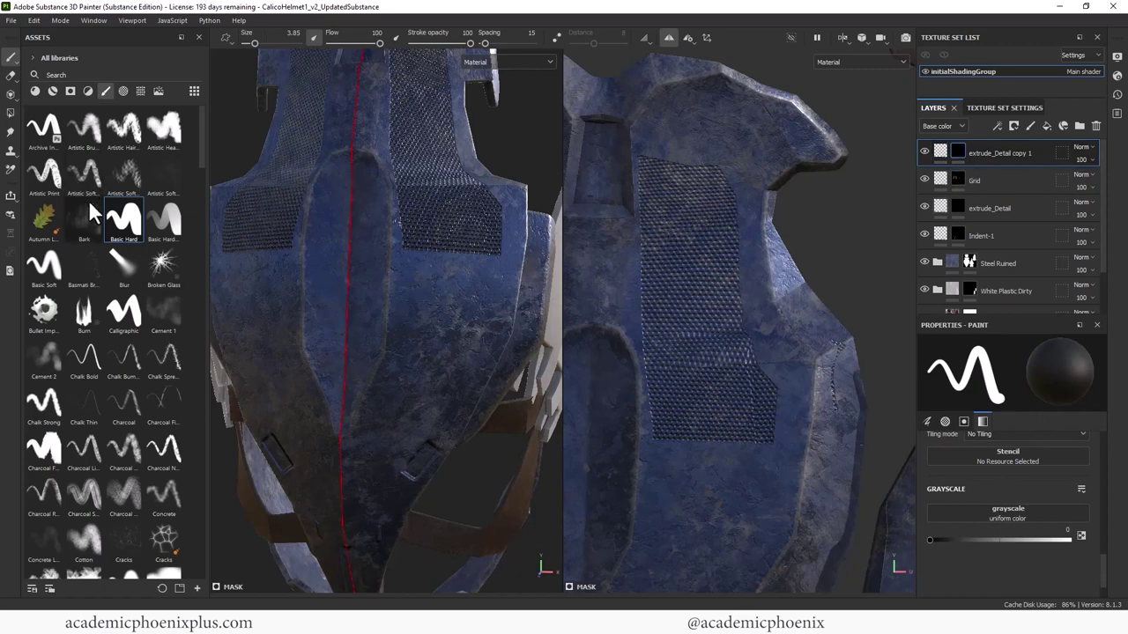
{"action": "mouse_move", "coordinate": [517, 159]}
{"action": "middle_mouse_down", "text": "alt"}
{"action": "mouse_move", "coordinate": [524, 146]}
{"action": "mouse_move", "coordinate": [531, 166]}
{"action": "middle_mouse_up", "text": "alt"}
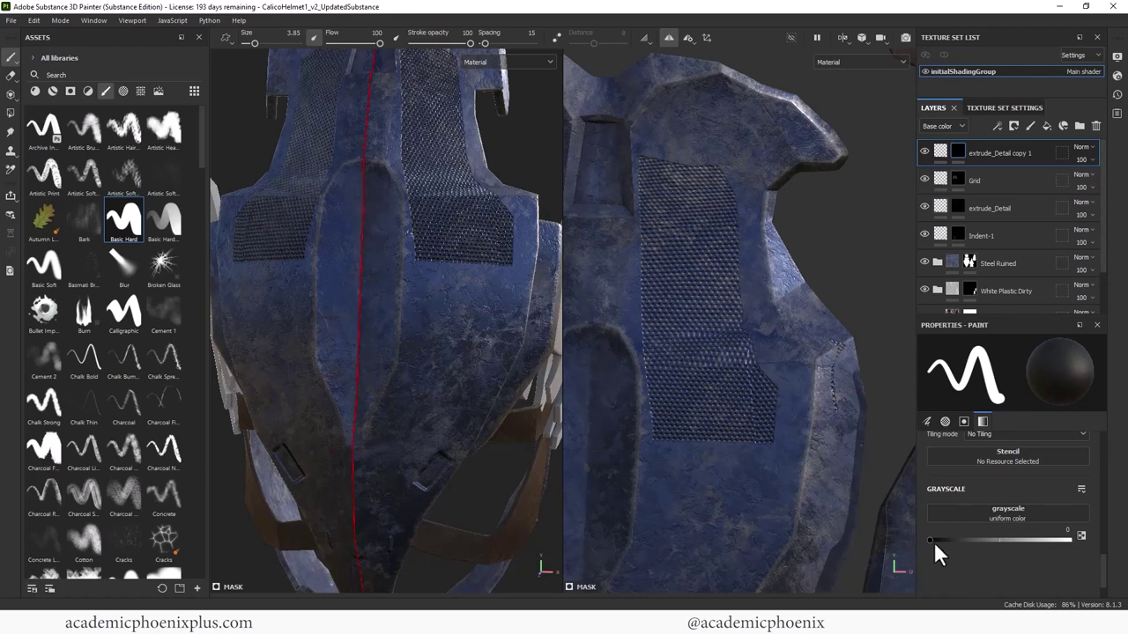
{"action": "left_click_drag", "start_coordinate": [930, 540], "coordinate": [1113, 544]}
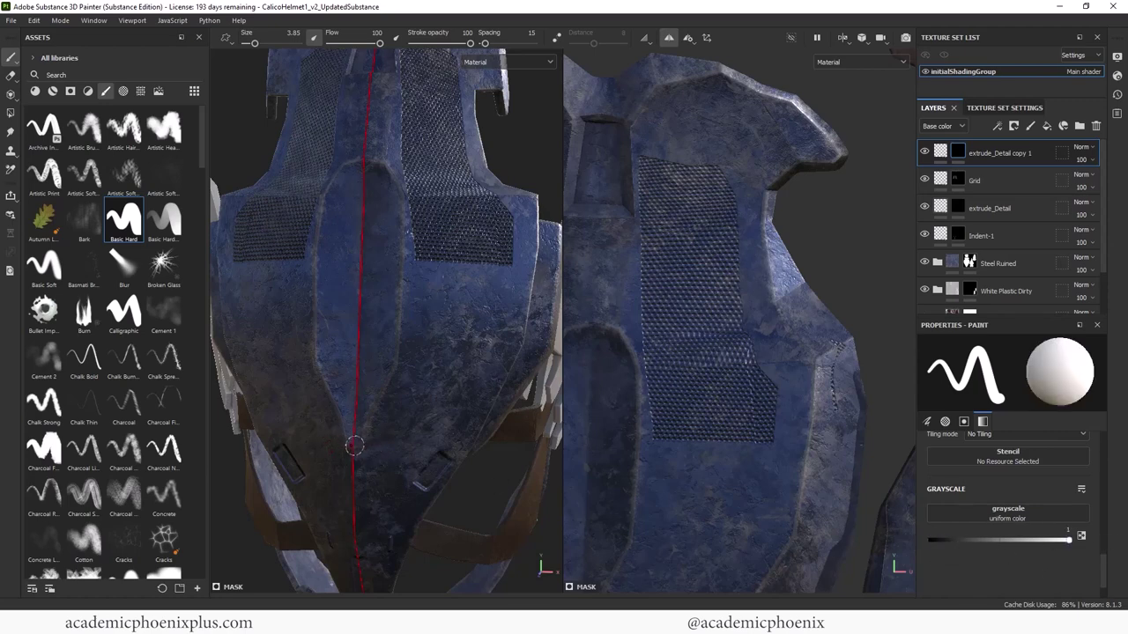
- Try to outline the helmet's long central panel from its lower tip upward with straight strokes at brush size 3.85
{"action": "key", "text": "shift"}
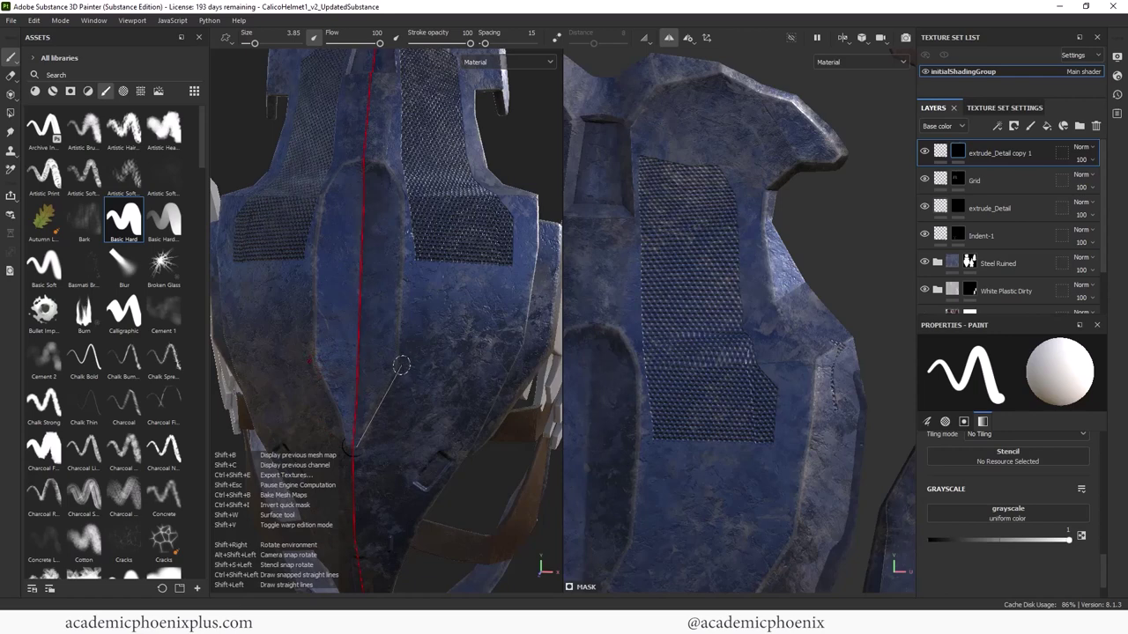
{"action": "left_click", "coordinate": [401, 364], "text": "shift"}
{"action": "left_click", "coordinate": [403, 194], "text": "shift"}
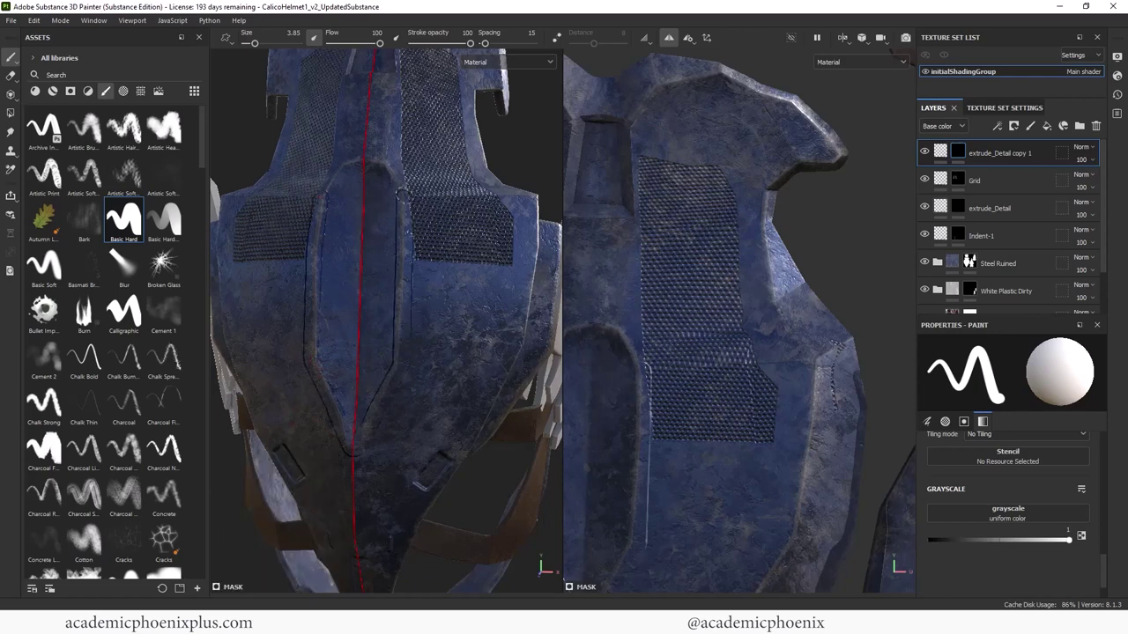
{"action": "middle_click_drag", "start_coordinate": [403, 205], "coordinate": [405, 337], "text": "alt"}
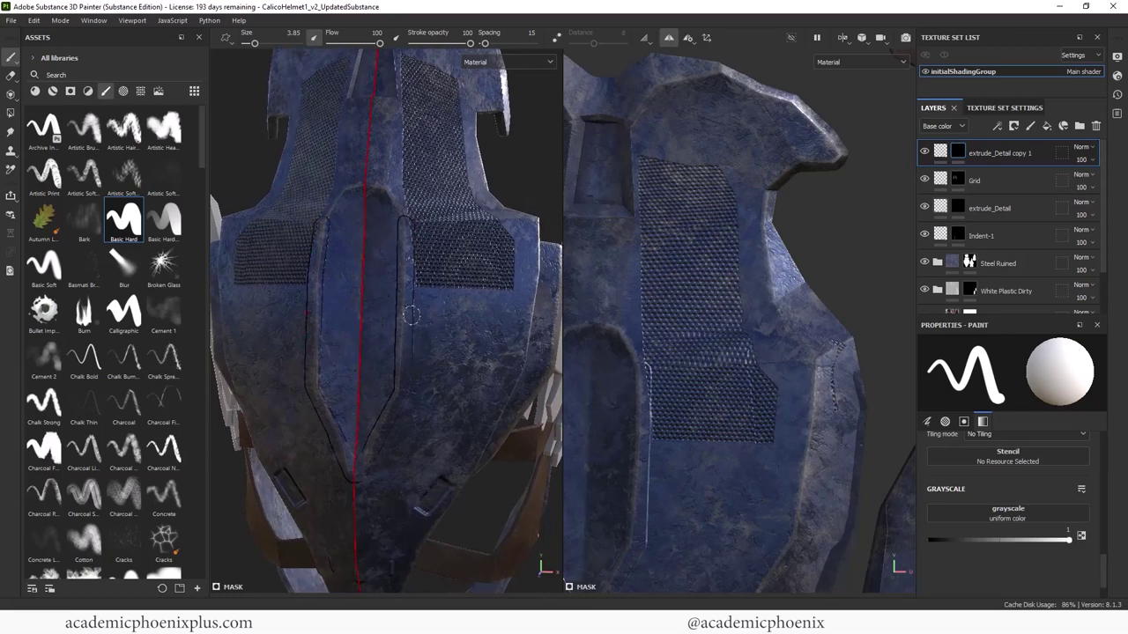
{"action": "key", "text": "ctrl+z"}
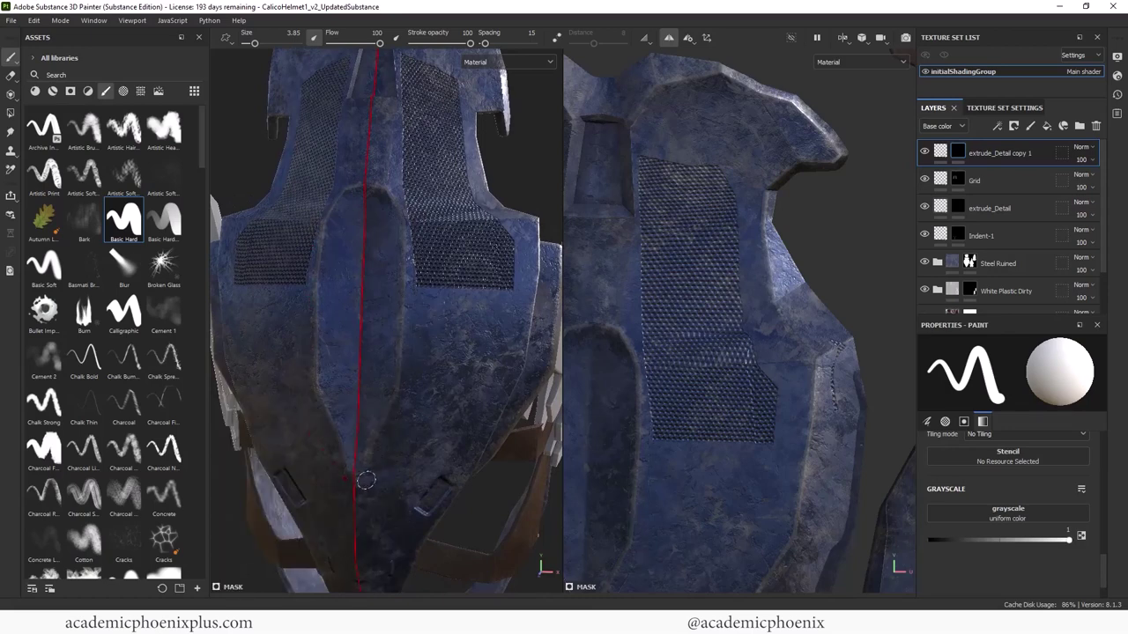
- Outline the long central panel from its lower tip up to the hexagon patch with straight strokes at brush size 2.44
{"action": "key", "text": "["}
{"action": "key", "text": "["}
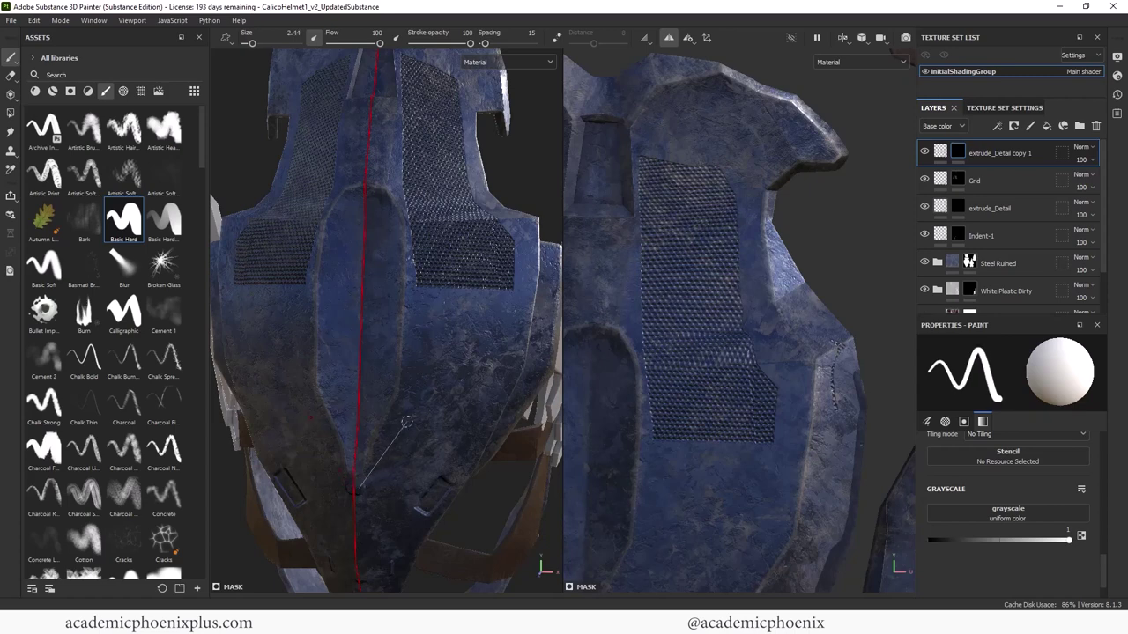
{"action": "left_click", "coordinate": [412, 414]}
{"action": "left_click", "coordinate": [409, 231], "text": "shift"}
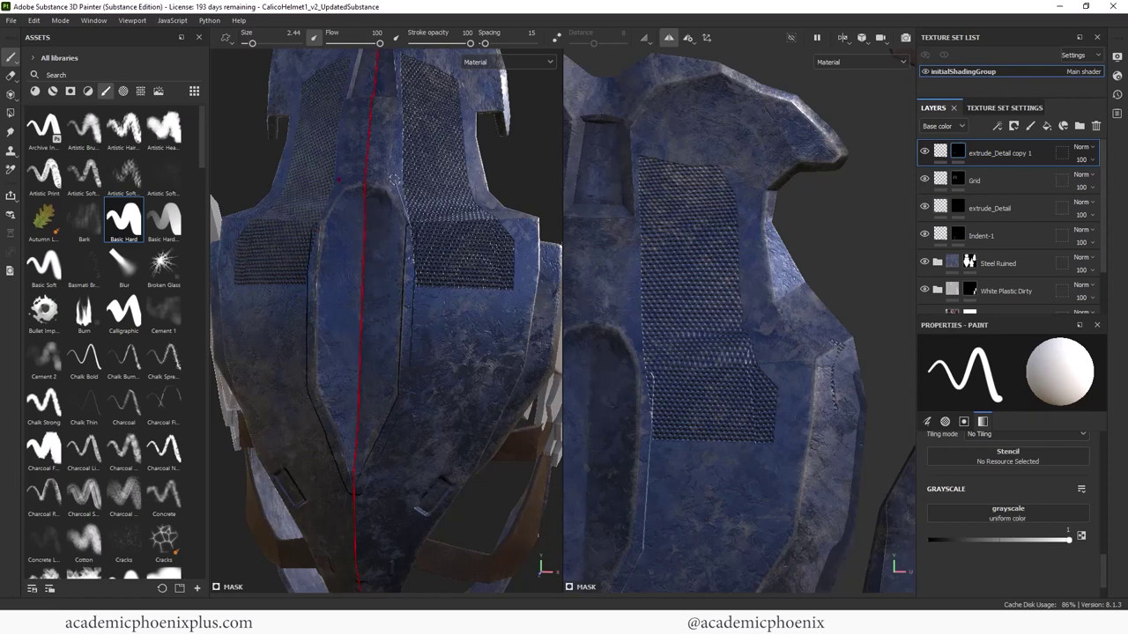
- Continue the straight strokes around the hexagon patch's inner, top, outer and bottom edges to form a raised border
{"action": "left_click", "coordinate": [398, 58], "text": "shift"}
{"action": "middle_click_drag", "start_coordinate": [411, 146], "coordinate": [415, 222], "text": "alt"}
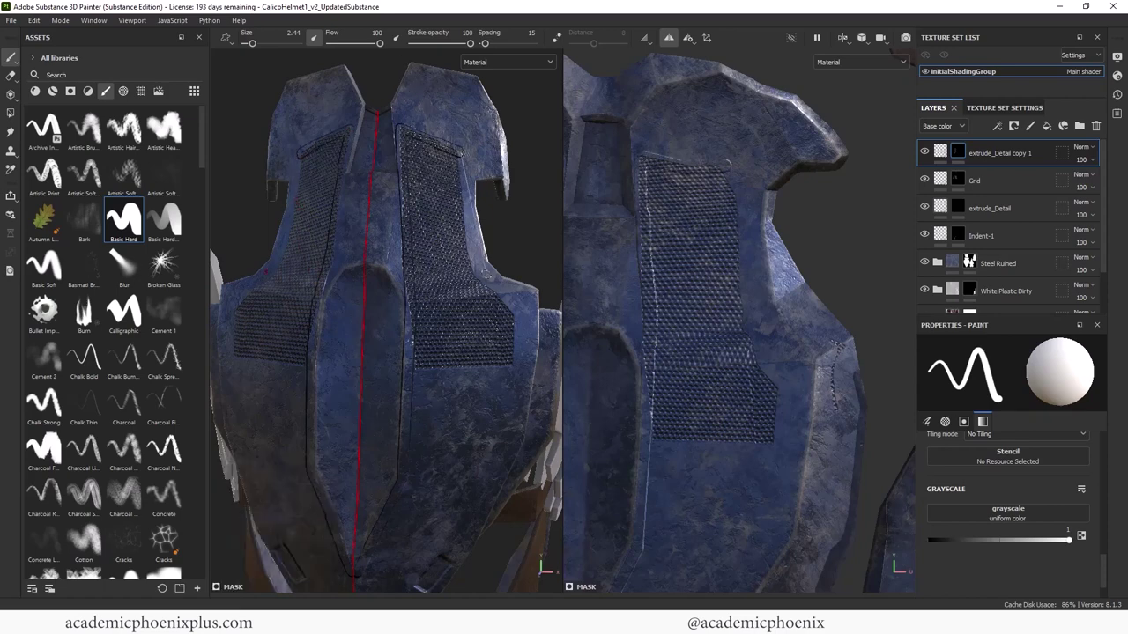
{"action": "left_click", "coordinate": [475, 269], "text": "shift"}
{"action": "left_click", "coordinate": [516, 316], "text": "shift"}
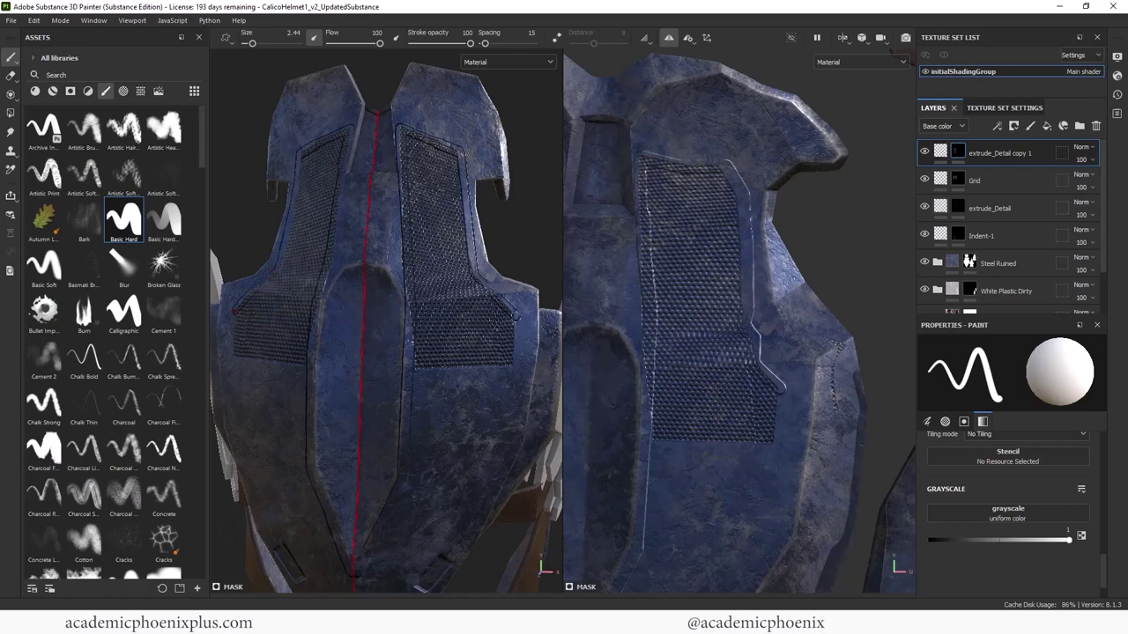
{"action": "left_click", "coordinate": [517, 363], "text": "shift"}
{"action": "left_click", "coordinate": [413, 370], "text": "shift"}
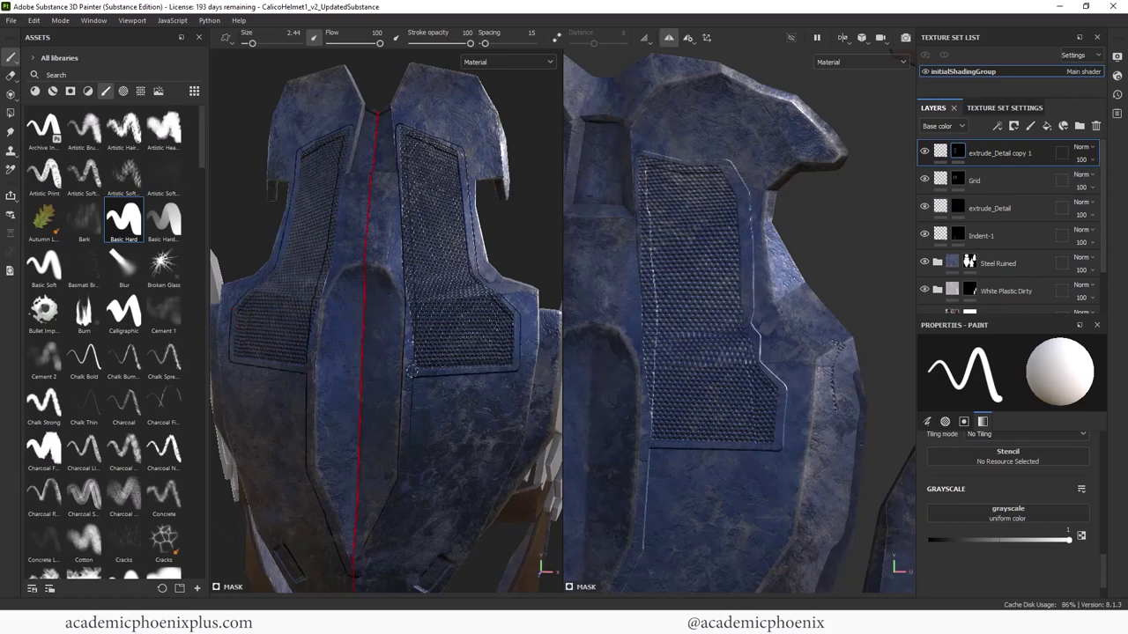
- Trim the hexagon pattern back from its raised border on the Grid mask with brush size 2.44 and grayscale 0
{"action": "left_click_drag", "start_coordinate": [521, 239], "coordinate": [538, 220], "text": "alt"}
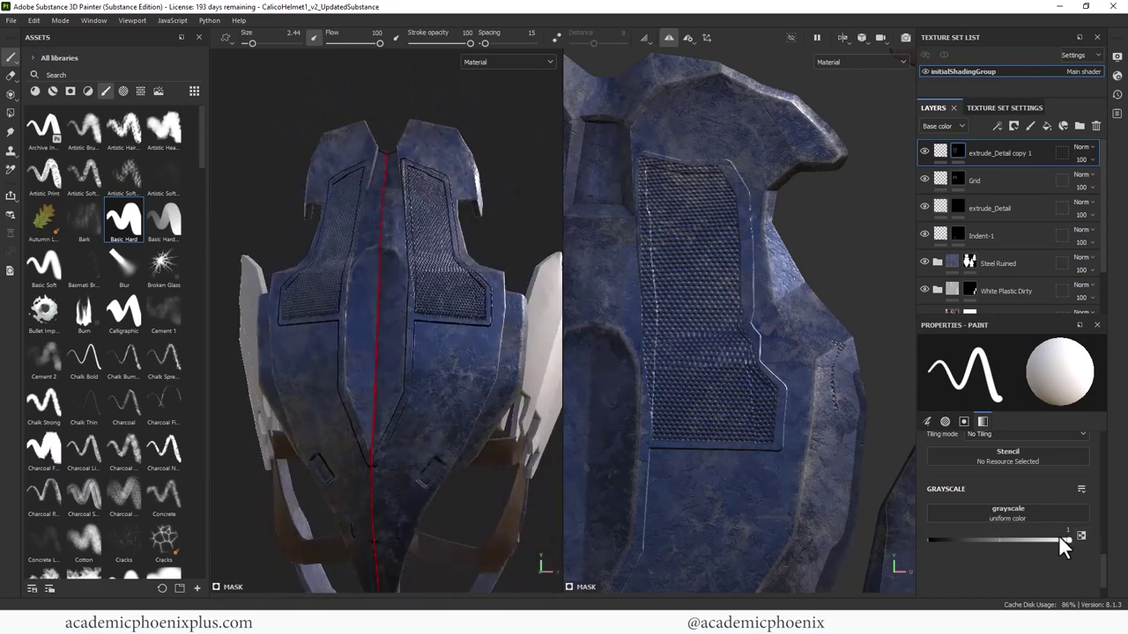
{"action": "left_click_drag", "start_coordinate": [443, 200], "coordinate": [446, 261], "text": "alt"}
{"action": "middle_click_drag", "start_coordinate": [446, 260], "coordinate": [440, 285], "text": "alt"}
{"action": "right_click_drag", "start_coordinate": [439, 286], "coordinate": [570, 259], "text": "alt"}
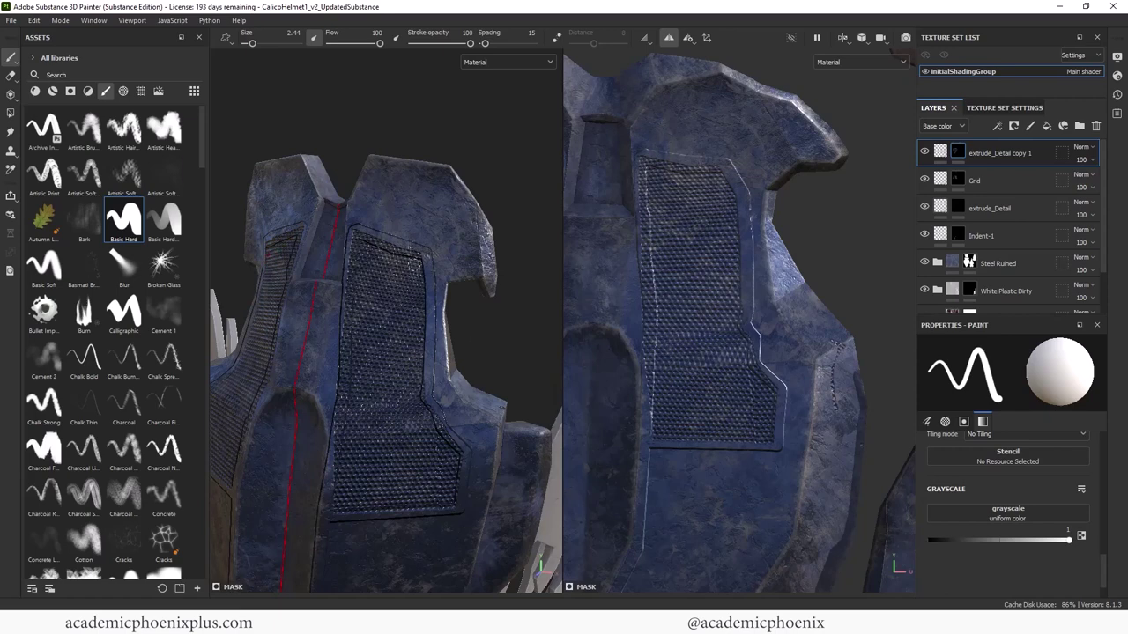
{"action": "key", "text": "x"}
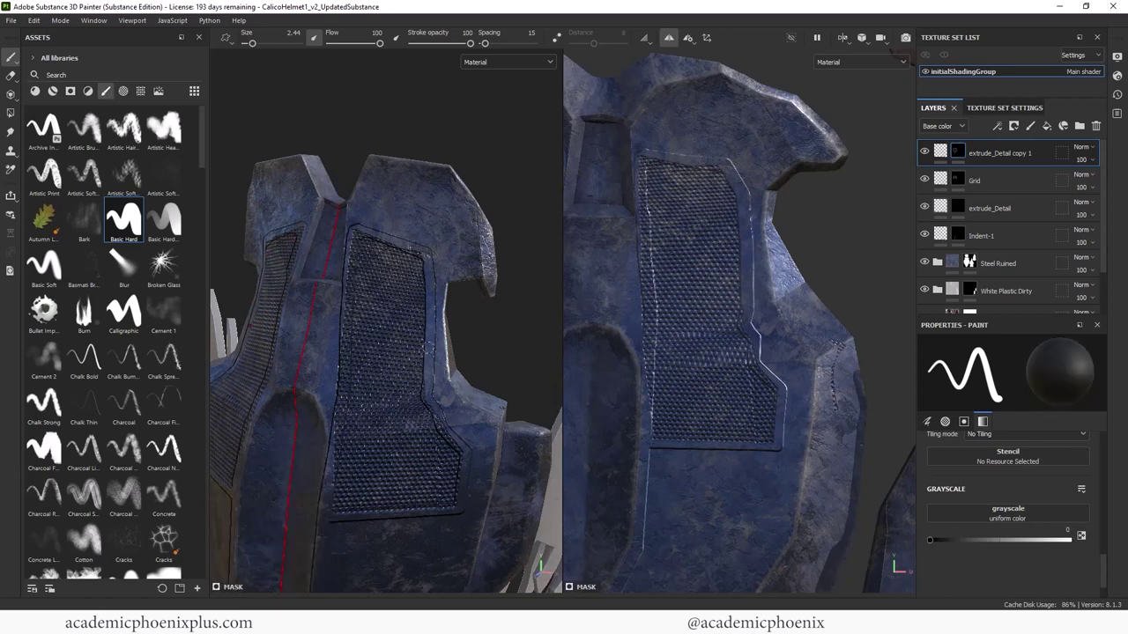
{"action": "left_click_drag", "start_coordinate": [399, 295], "coordinate": [414, 348], "text": "alt"}
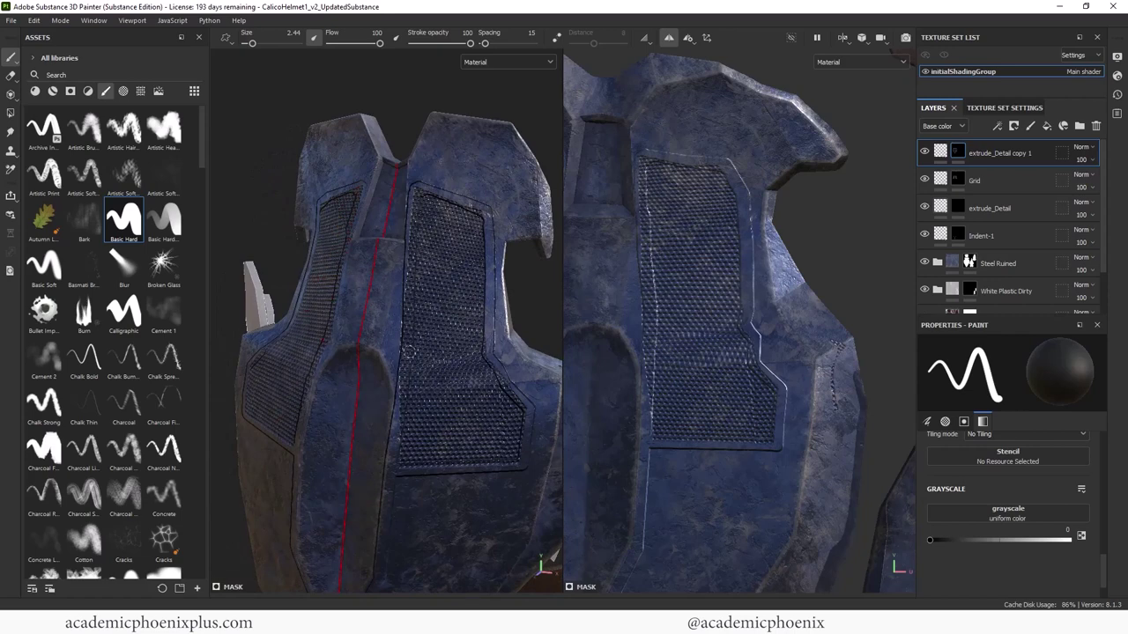
{"action": "left_click", "coordinate": [955, 179]}
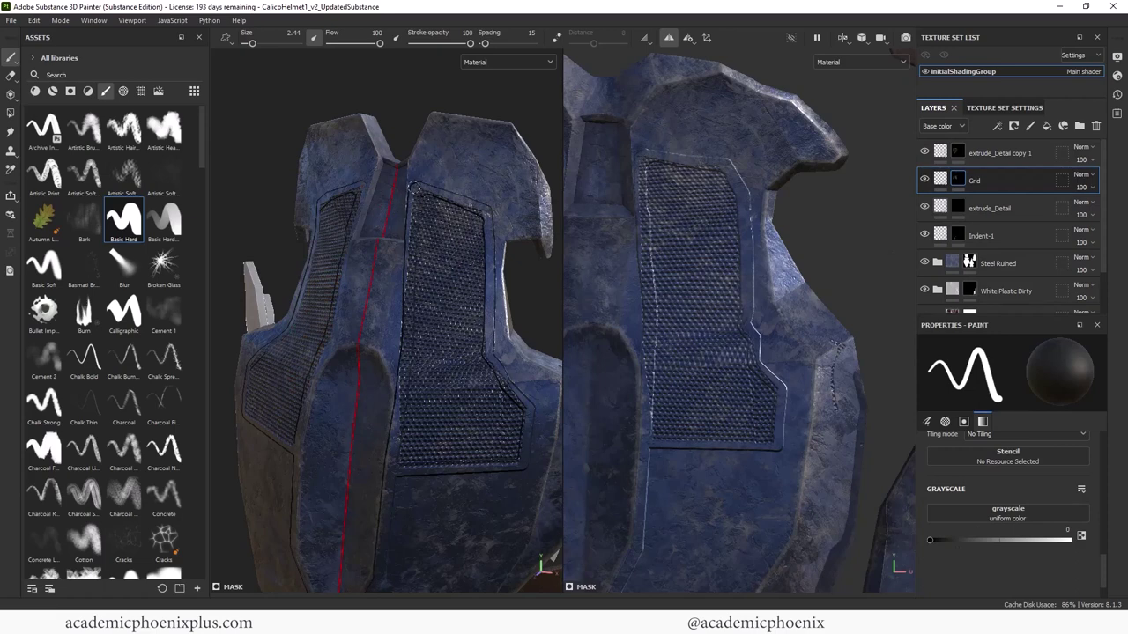
{"action": "left_click", "coordinate": [413, 195]}
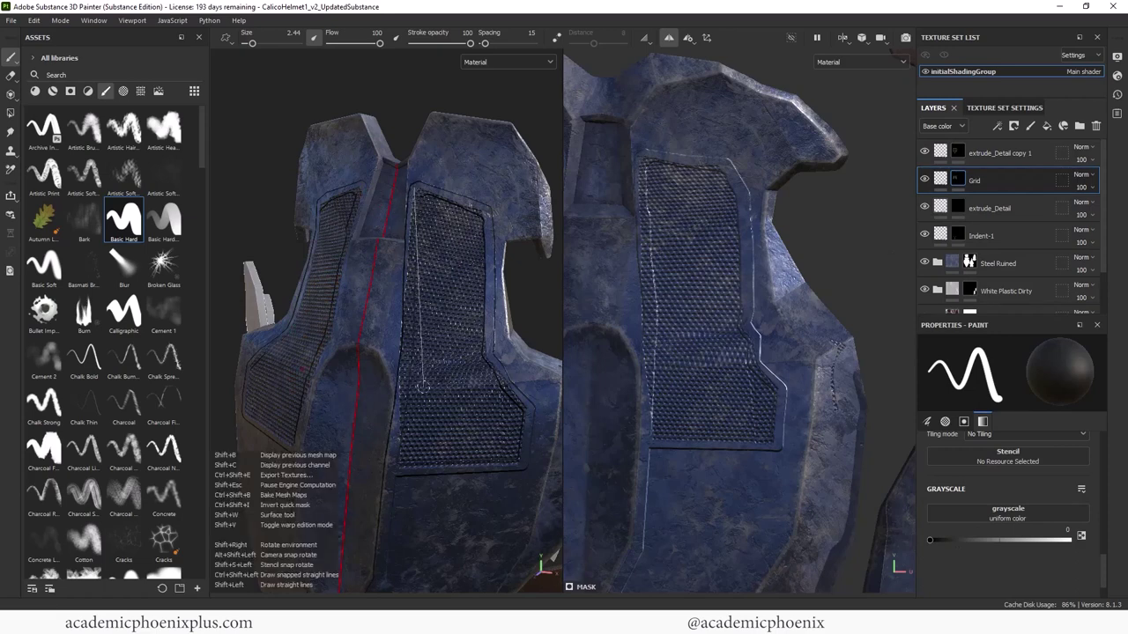
{"action": "left_click", "coordinate": [390, 473], "text": "shift"}
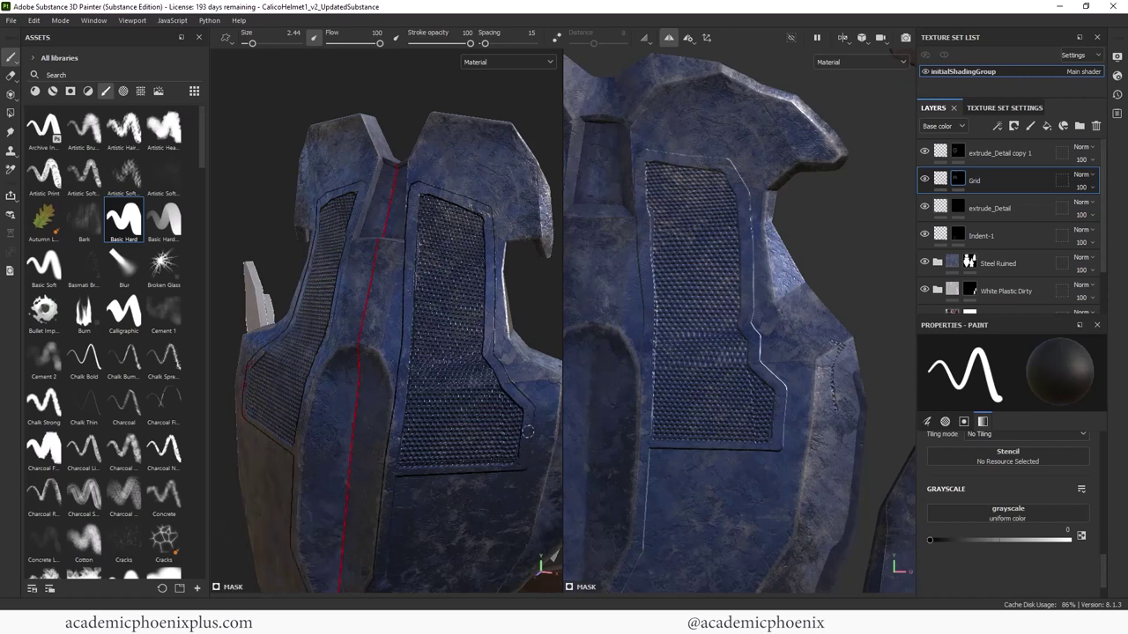
{"action": "mouse_move", "coordinate": [528, 411]}
{"action": "left_mouse_down"}
{"action": "mouse_move", "coordinate": [520, 468]}
{"action": "mouse_move", "coordinate": [402, 474]}
{"action": "left_mouse_up"}
- Paint a raised strip beside the upper hexagon patch's outer border on the extrude_Detail copy 1 mask, using the Default brush at size 2.44 and grayscale 1
{"action": "right_click_drag", "start_coordinate": [447, 450], "coordinate": [411, 312], "text": "alt"}
{"action": "left_click_drag", "start_coordinate": [410, 312], "coordinate": [297, 294], "text": "alt"}
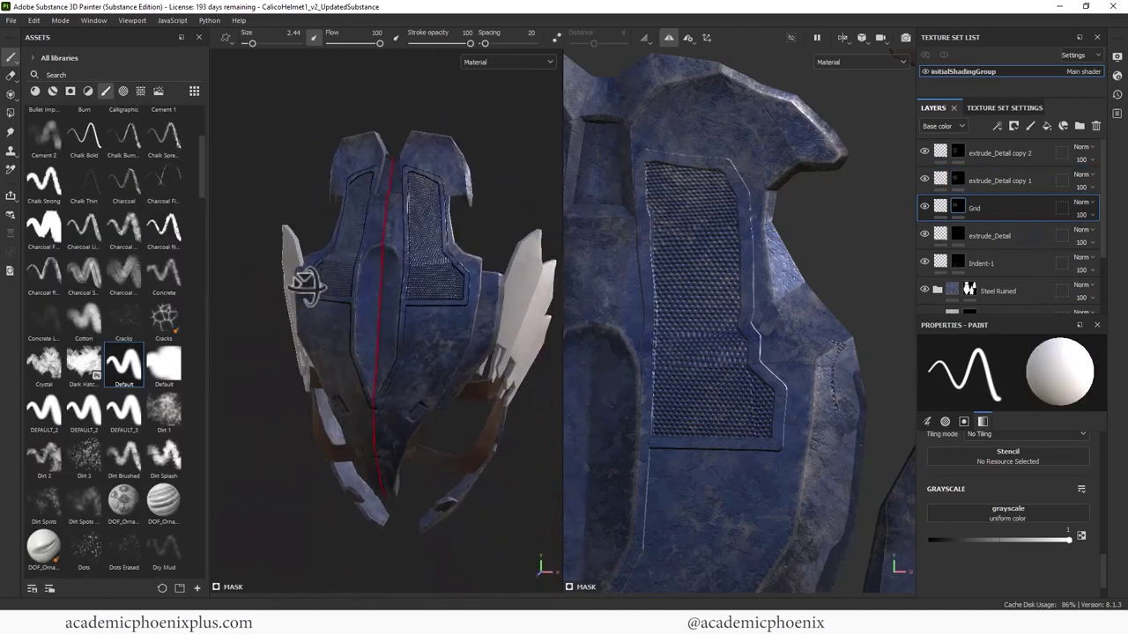
{"action": "mouse_move", "coordinate": [304, 285]}
{"action": "left_mouse_down", "text": "alt"}
{"action": "mouse_move", "coordinate": [301, 306]}
{"action": "mouse_move", "coordinate": [279, 317]}
{"action": "mouse_move", "coordinate": [252, 294]}
{"action": "mouse_move", "coordinate": [290, 270]}
{"action": "mouse_move", "coordinate": [319, 280]}
{"action": "mouse_move", "coordinate": [297, 252]}
{"action": "mouse_move", "coordinate": [403, 322]}
{"action": "mouse_move", "coordinate": [381, 327]}
{"action": "left_mouse_up", "text": "alt"}
{"action": "middle_click_drag", "start_coordinate": [382, 326], "coordinate": [357, 320], "text": "alt"}
{"action": "right_click_drag", "start_coordinate": [357, 320], "coordinate": [466, 242], "text": "alt"}
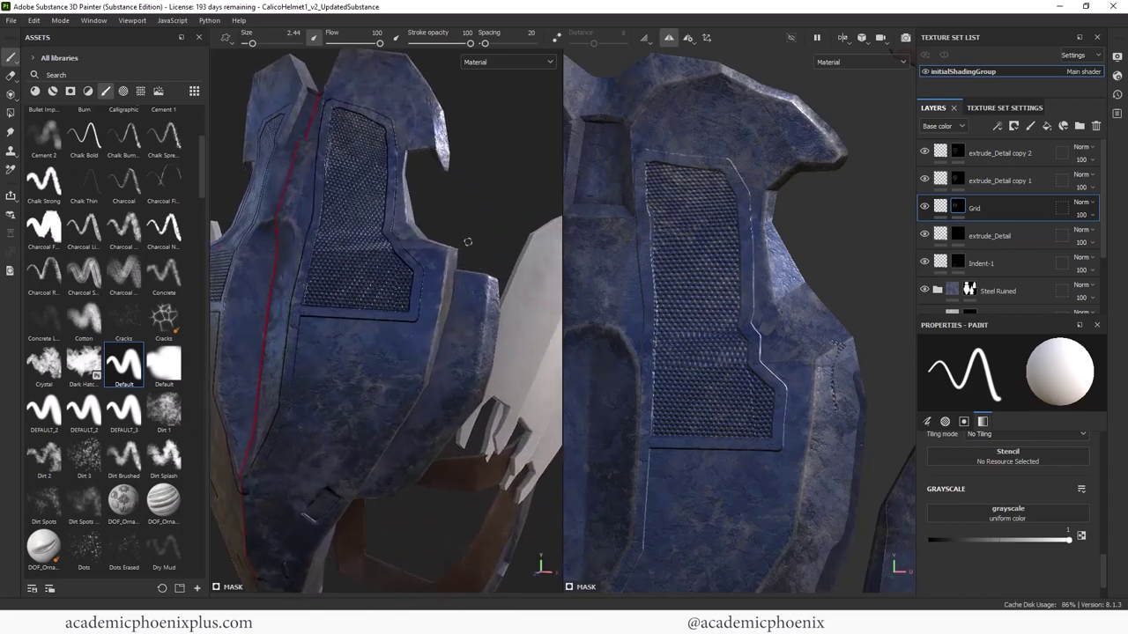
{"action": "middle_click_drag", "start_coordinate": [466, 241], "coordinate": [441, 281], "text": "alt"}
{"action": "left_click", "coordinate": [960, 179]}
{"action": "left_click", "coordinate": [959, 180]}
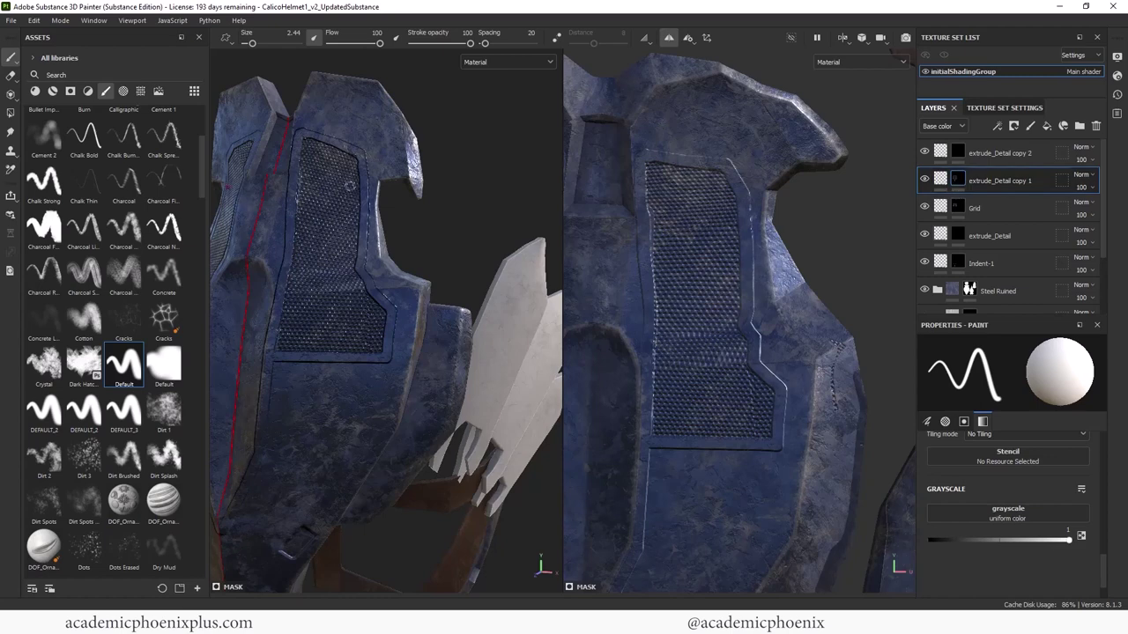
{"action": "left_click_drag", "start_coordinate": [371, 155], "coordinate": [371, 263]}
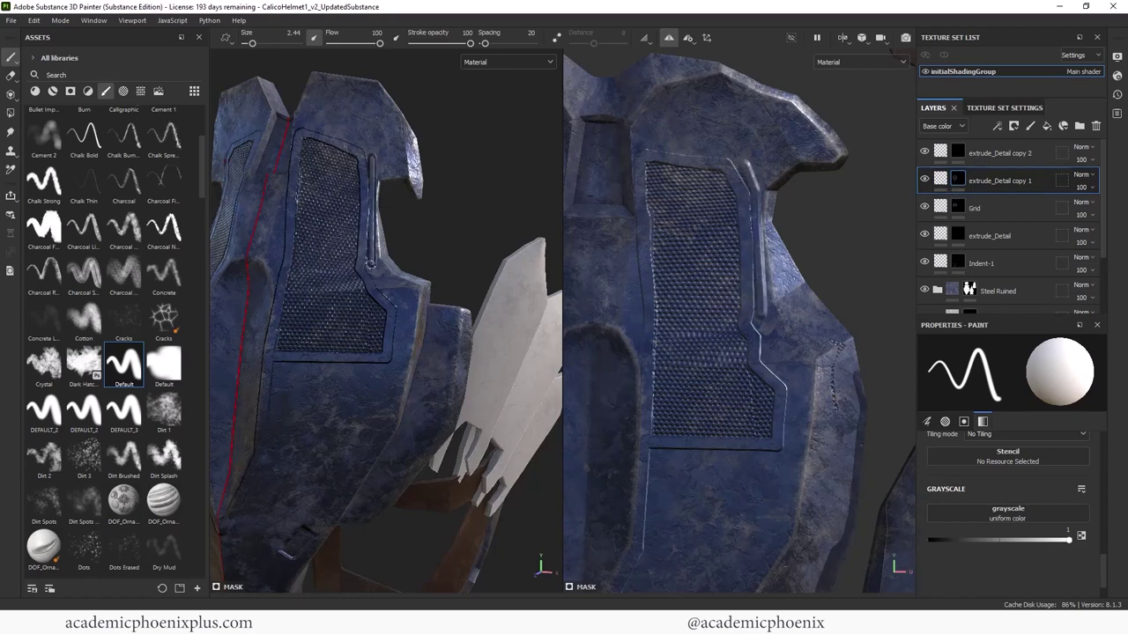
- Fill the narrow groove beside the upper hexagon patch's outer border, using the Basic Hard brush at size 3.85 and grayscale 1
{"action": "key", "text": "bracketright"}
{"action": "key", "text": "bracketright"}
{"action": "key", "text": "bracketright"}
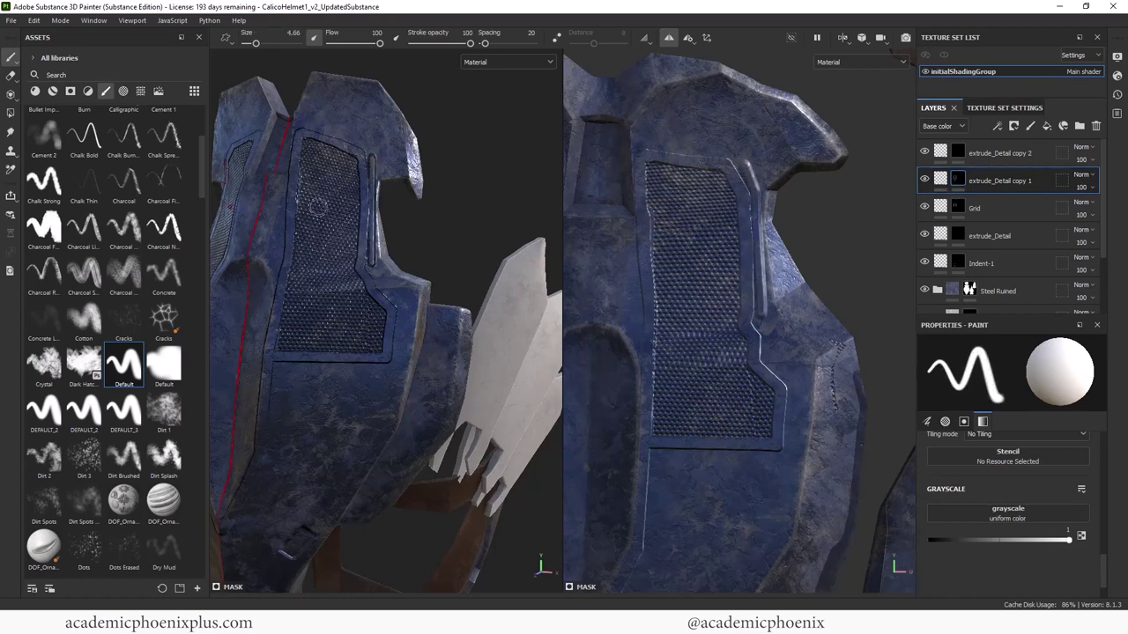
{"action": "scroll", "coordinate": [201, 176], "scroll_direction": "up", "scroll_amount": 5}
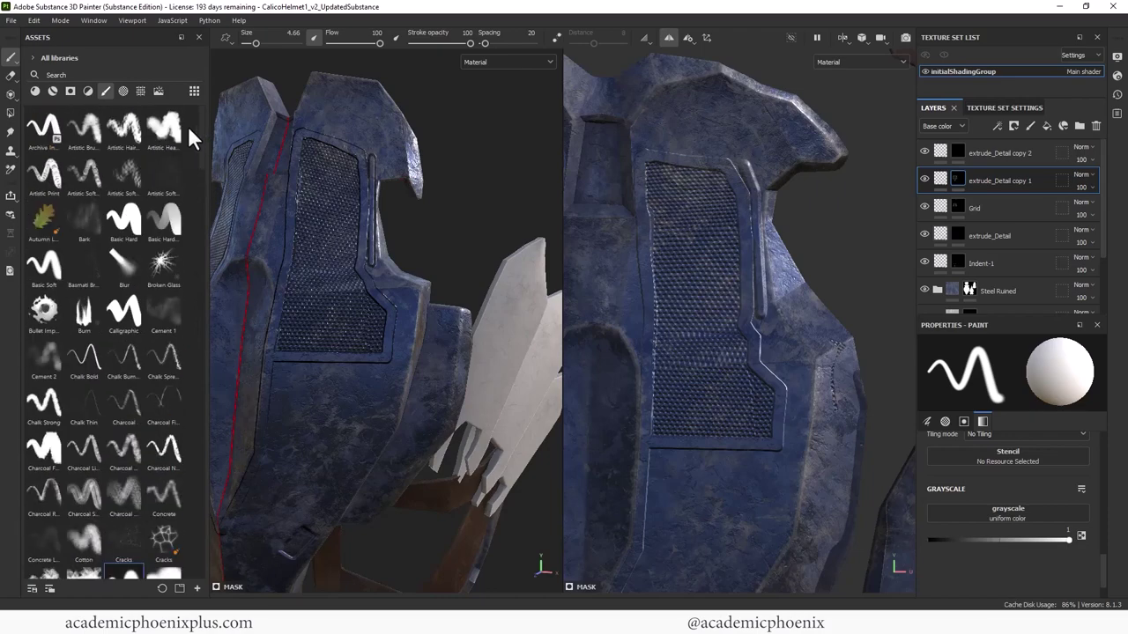
{"action": "left_click", "coordinate": [124, 220]}
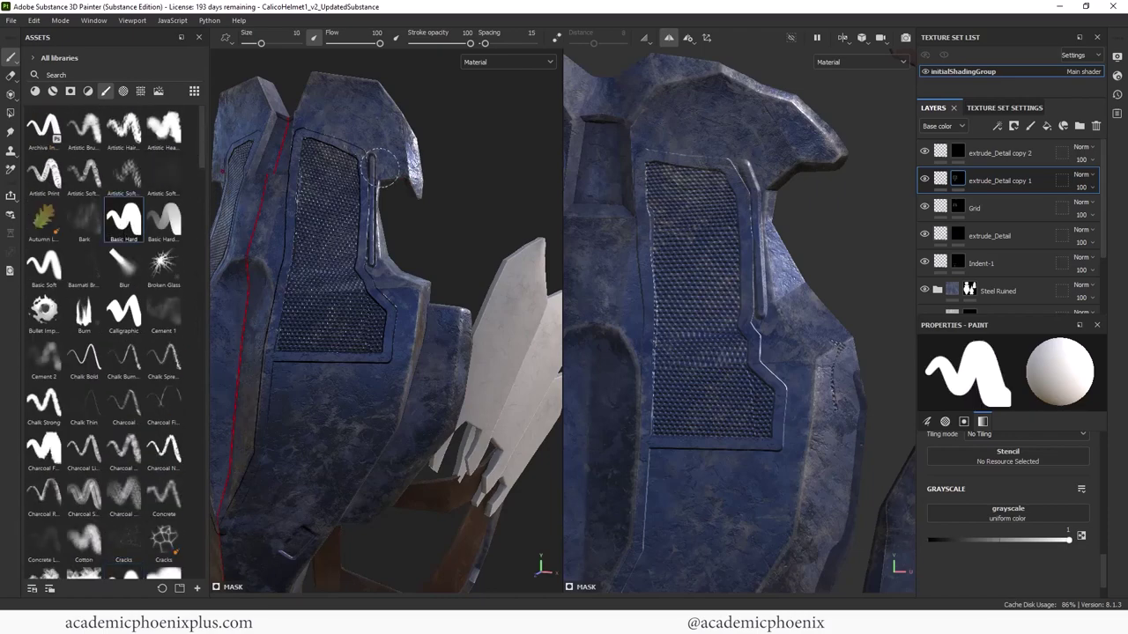
{"action": "key", "text": "bracketleft"}
{"action": "key", "text": "bracketleft"}
{"action": "key", "text": "bracketleft"}
{"action": "key", "text": "bracketleft"}
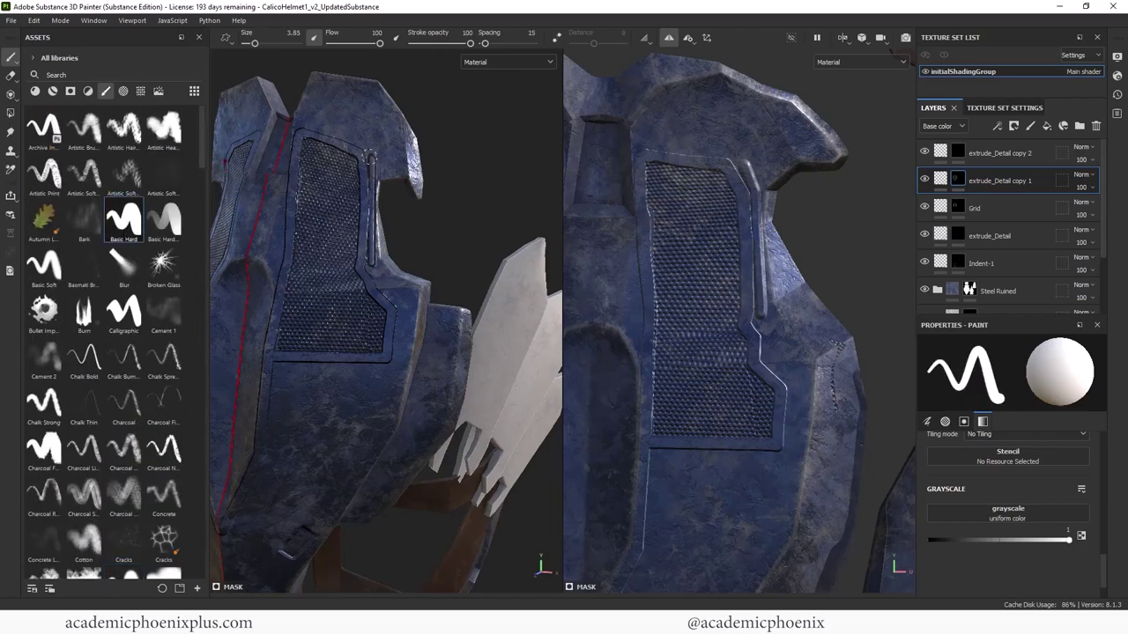
{"action": "left_click_drag", "start_coordinate": [370, 161], "coordinate": [370, 265]}
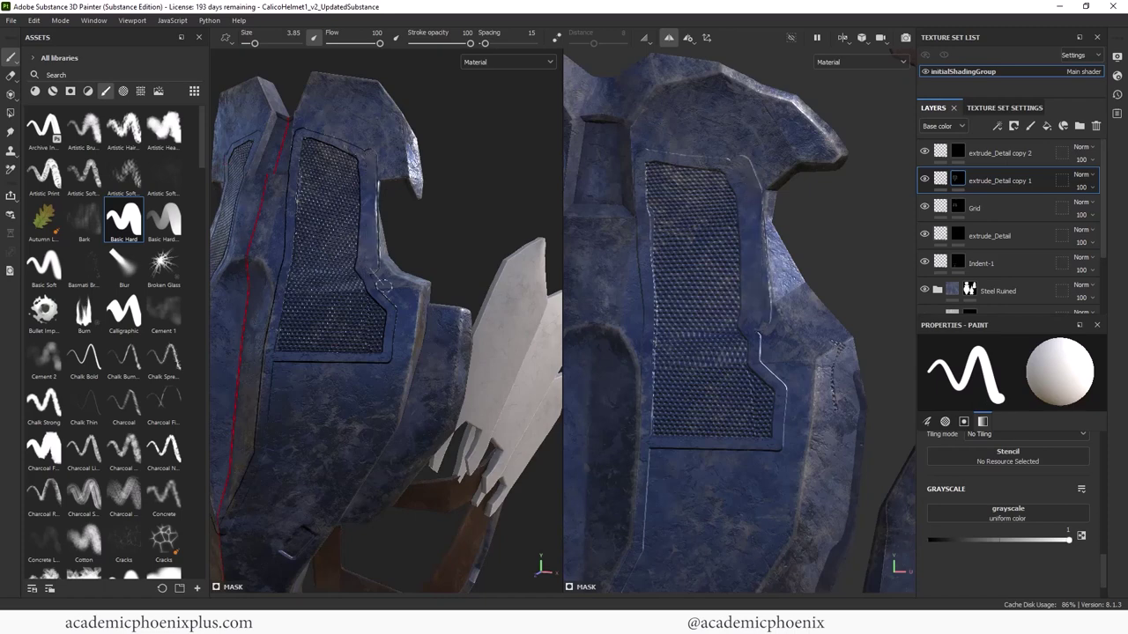
- Extend the raised area with straight strokes around the lower hexagon patch's outer corner and down the adjoining side panel
{"action": "key", "text": "shift"}
{"action": "left_click", "coordinate": [395, 299], "text": "shift"}
{"action": "left_click_drag", "start_coordinate": [379, 287], "coordinate": [409, 291]}
{"action": "mouse_move", "coordinate": [387, 360]}
{"action": "left_mouse_down"}
{"action": "mouse_move", "coordinate": [386, 401]}
{"action": "mouse_move", "coordinate": [398, 416]}
{"action": "mouse_move", "coordinate": [416, 296]}
{"action": "left_mouse_up"}
{"action": "left_click_drag", "start_coordinate": [404, 346], "coordinate": [391, 395]}
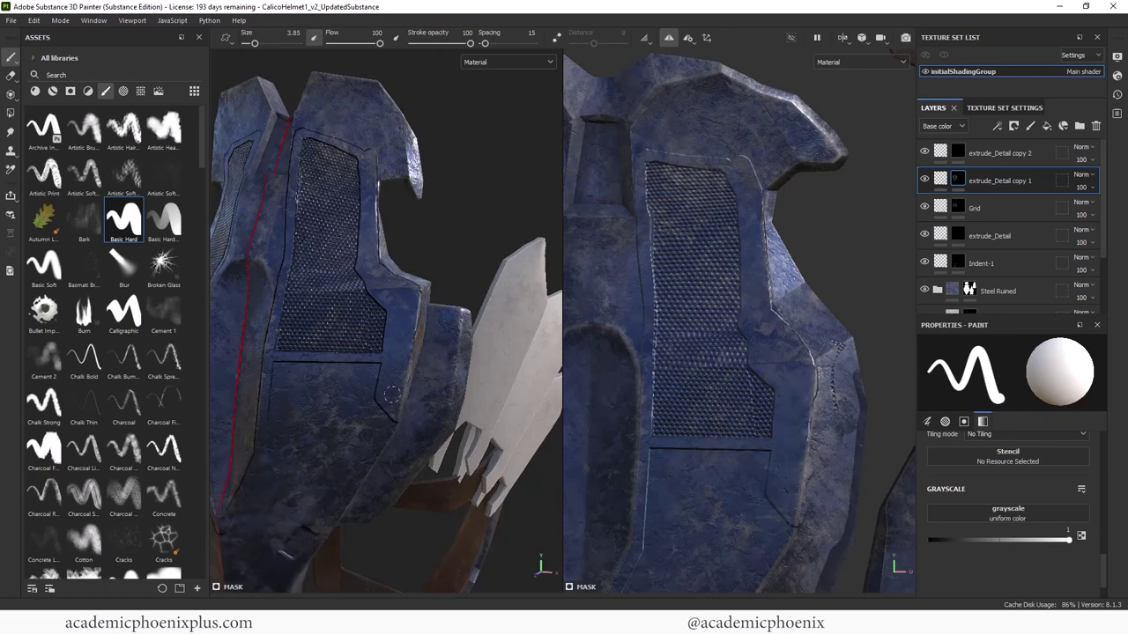
- Paint the remaining raised area out to the helmet's side edge, from the upper notch to the angled lower corner
{"action": "left_click_drag", "start_coordinate": [456, 264], "coordinate": [446, 219], "text": "alt"}
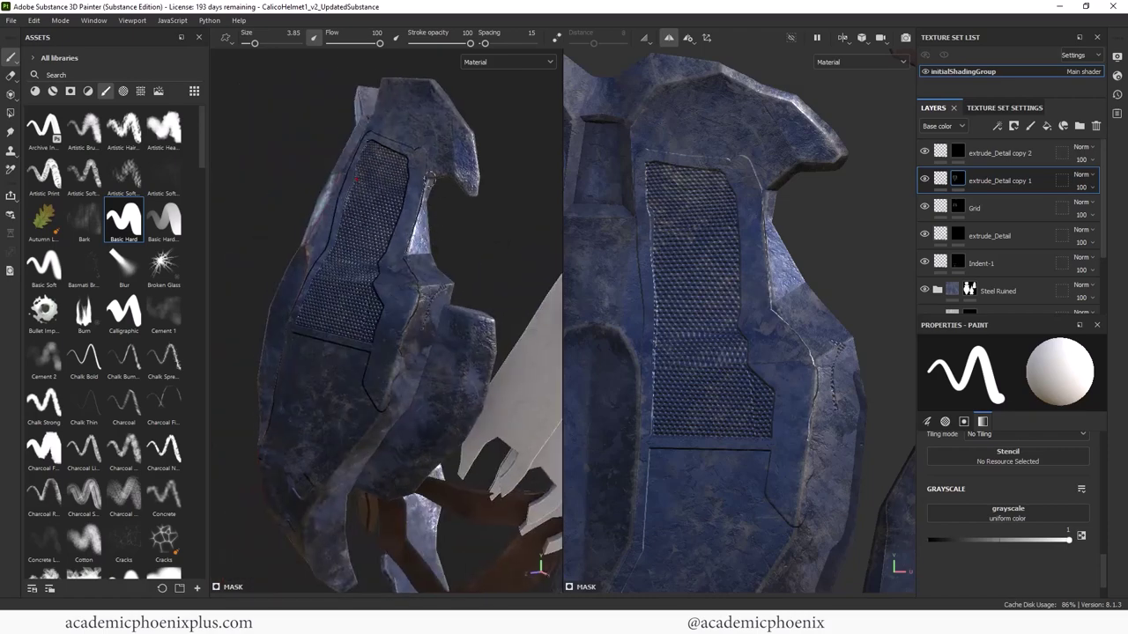
{"action": "mouse_move", "coordinate": [429, 181]}
{"action": "left_mouse_down"}
{"action": "mouse_move", "coordinate": [412, 243]}
{"action": "mouse_move", "coordinate": [432, 293]}
{"action": "mouse_move", "coordinate": [428, 321]}
{"action": "mouse_move", "coordinate": [402, 398]}
{"action": "left_mouse_up"}
{"action": "mouse_move", "coordinate": [816, 514]}
{"action": "left_mouse_down"}
{"action": "mouse_move", "coordinate": [808, 465]}
{"action": "mouse_move", "coordinate": [846, 508]}
{"action": "mouse_move", "coordinate": [843, 525]}
{"action": "left_mouse_up"}
{"action": "left_click", "coordinate": [800, 517]}
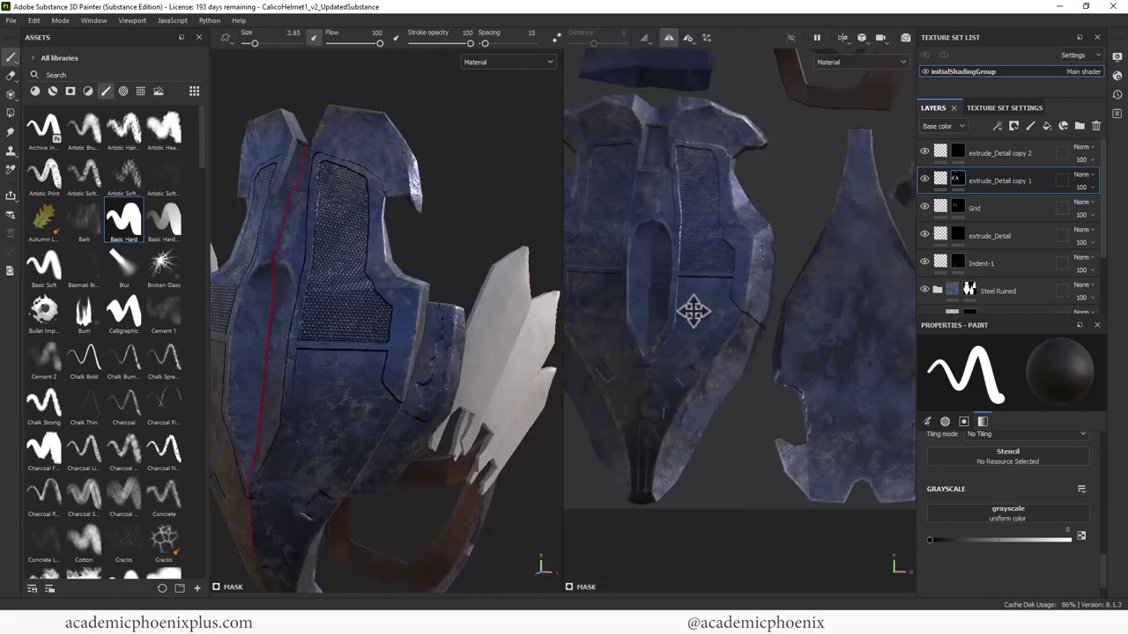
- Cover the stray strokes on the separate rear piece with a mesh-mode Polygon Fill at color 1, and resume painting
{"action": "middle_click_drag", "start_coordinate": [692, 309], "coordinate": [759, 264]}
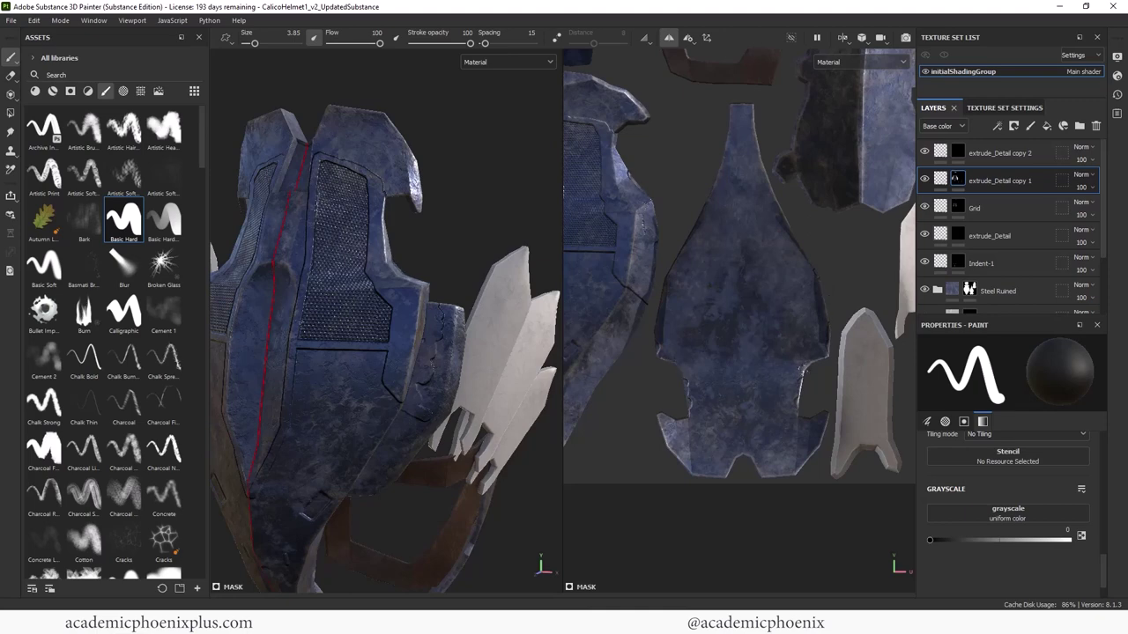
{"action": "middle_click_drag", "start_coordinate": [806, 296], "coordinate": [677, 377], "text": "alt"}
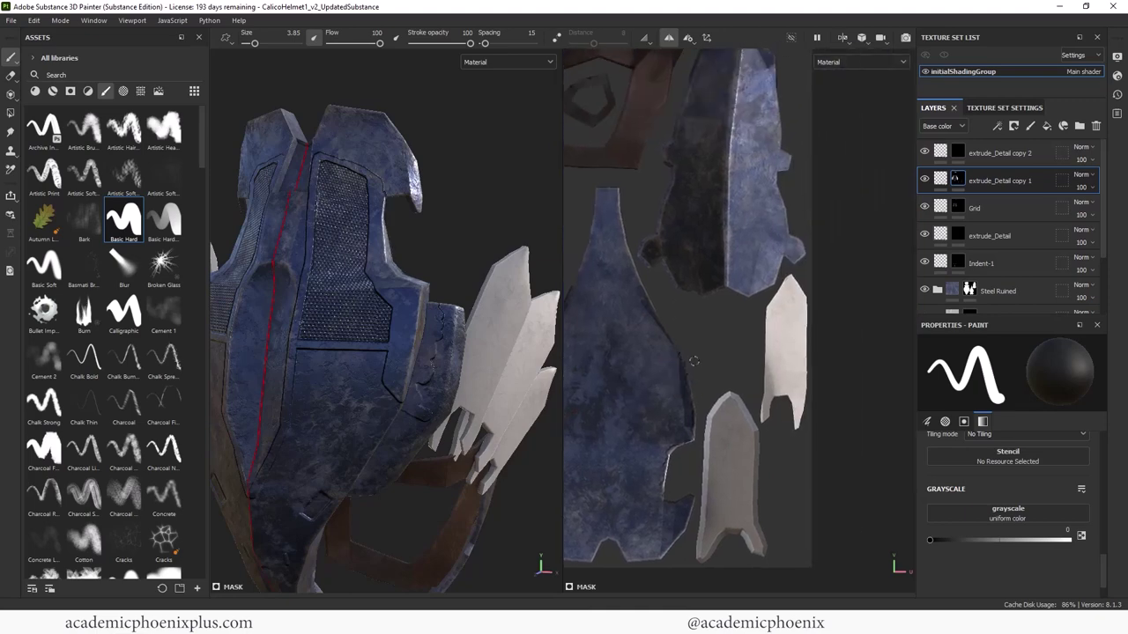
{"action": "middle_click_drag", "start_coordinate": [750, 315], "coordinate": [867, 408], "text": "alt"}
{"action": "mouse_move", "coordinate": [671, 298]}
{"action": "middle_mouse_down", "text": "alt"}
{"action": "mouse_move", "coordinate": [874, 333]}
{"action": "mouse_move", "coordinate": [878, 345]}
{"action": "middle_mouse_up", "text": "alt"}
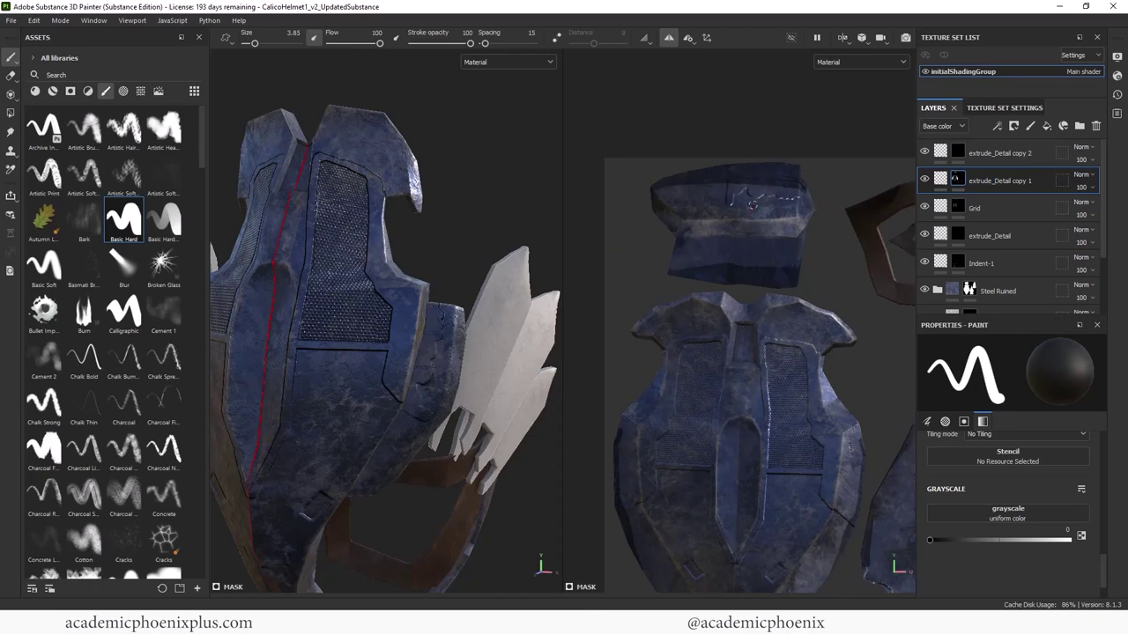
{"action": "scroll", "coordinate": [767, 198], "scroll_direction": "up", "scroll_amount": 3}
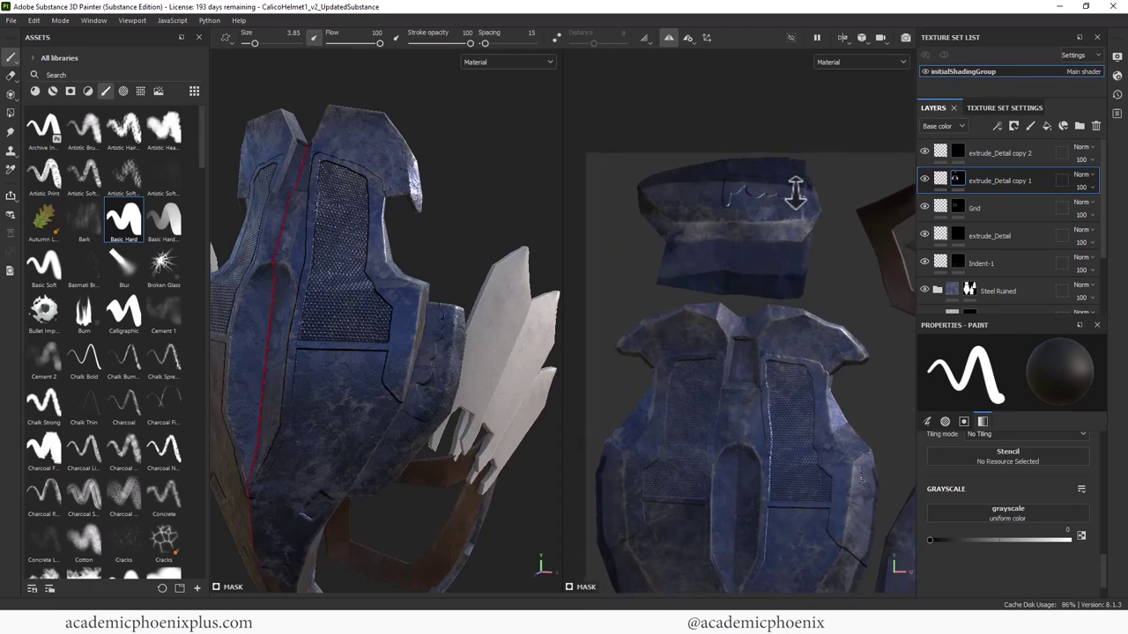
{"action": "left_click", "coordinate": [9, 112]}
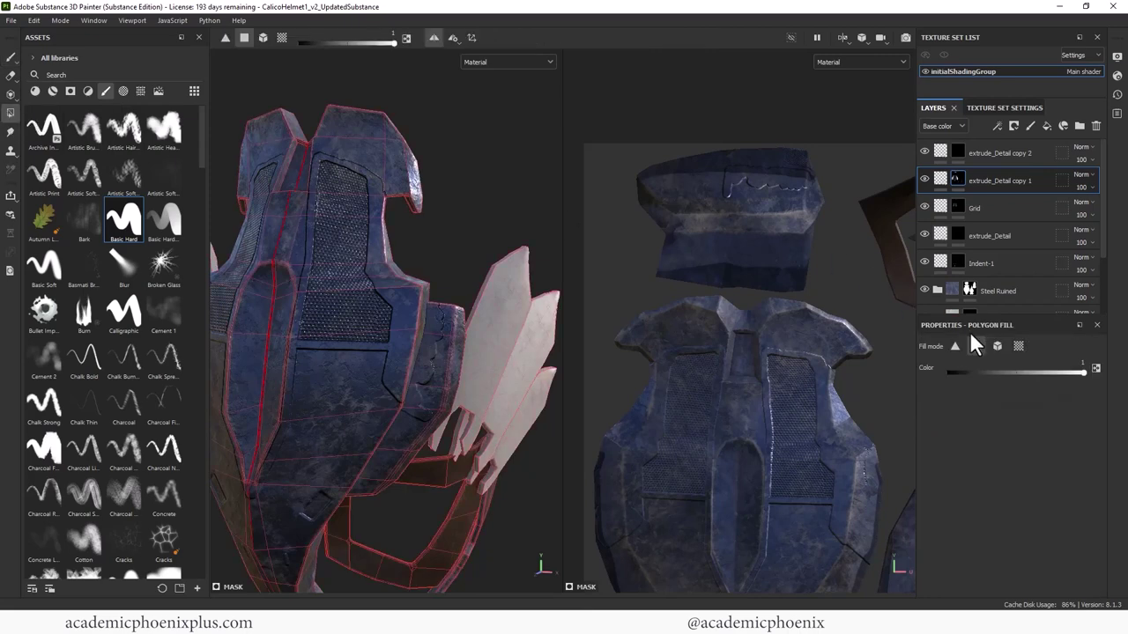
{"action": "left_click", "coordinate": [995, 346]}
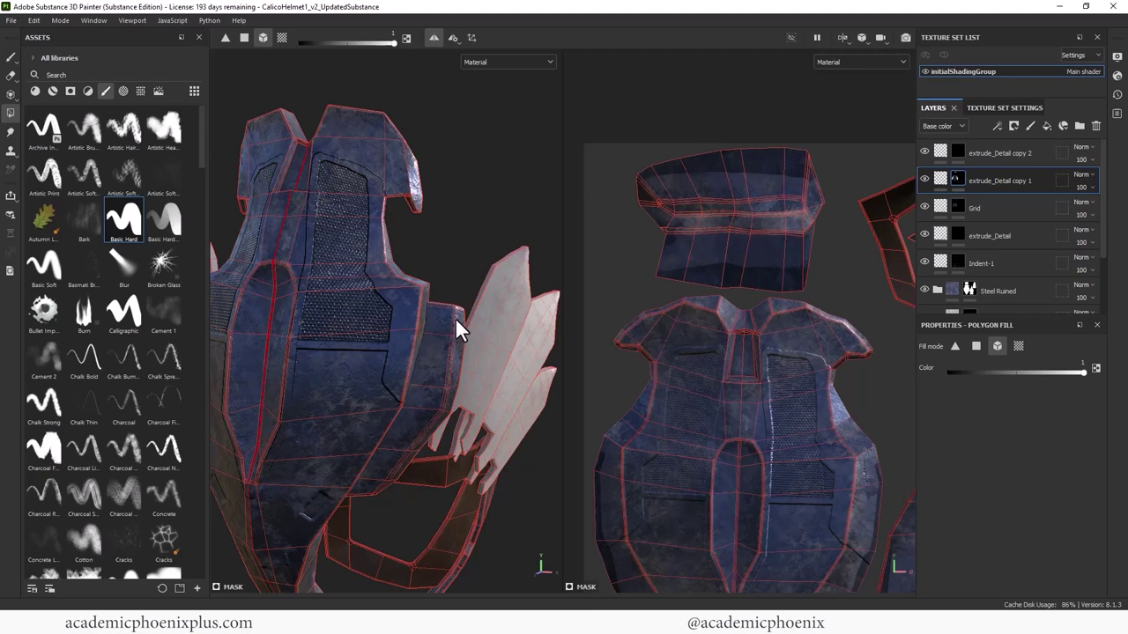
{"action": "left_click", "coordinate": [11, 57]}
{"action": "mouse_move", "coordinate": [508, 270]}
{"action": "left_mouse_down", "text": "alt"}
{"action": "mouse_move", "coordinate": [453, 209]}
{"action": "mouse_move", "coordinate": [496, 247]}
{"action": "mouse_move", "coordinate": [448, 316]}
{"action": "mouse_move", "coordinate": [375, 308]}
{"action": "mouse_move", "coordinate": [410, 345]}
{"action": "mouse_move", "coordinate": [511, 345]}
{"action": "mouse_move", "coordinate": [468, 373]}
{"action": "mouse_move", "coordinate": [367, 307]}
{"action": "left_mouse_up", "text": "alt"}
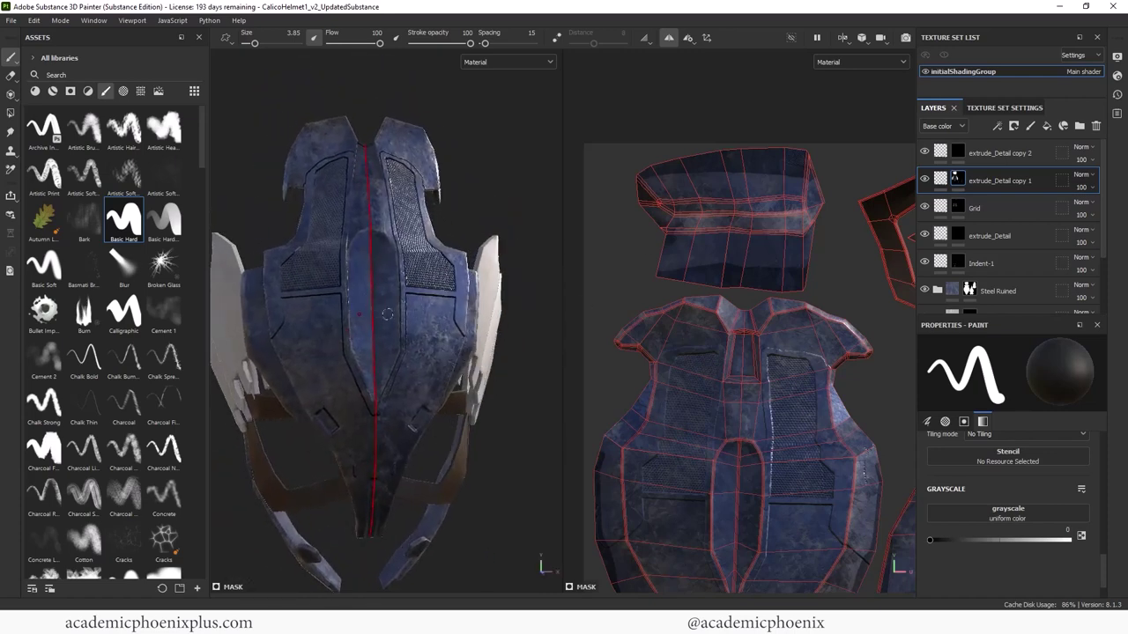
- Rename the extrude_Detail copy 1 layer as extrude_Detail 2
{"action": "left_click", "coordinate": [1004, 151]}
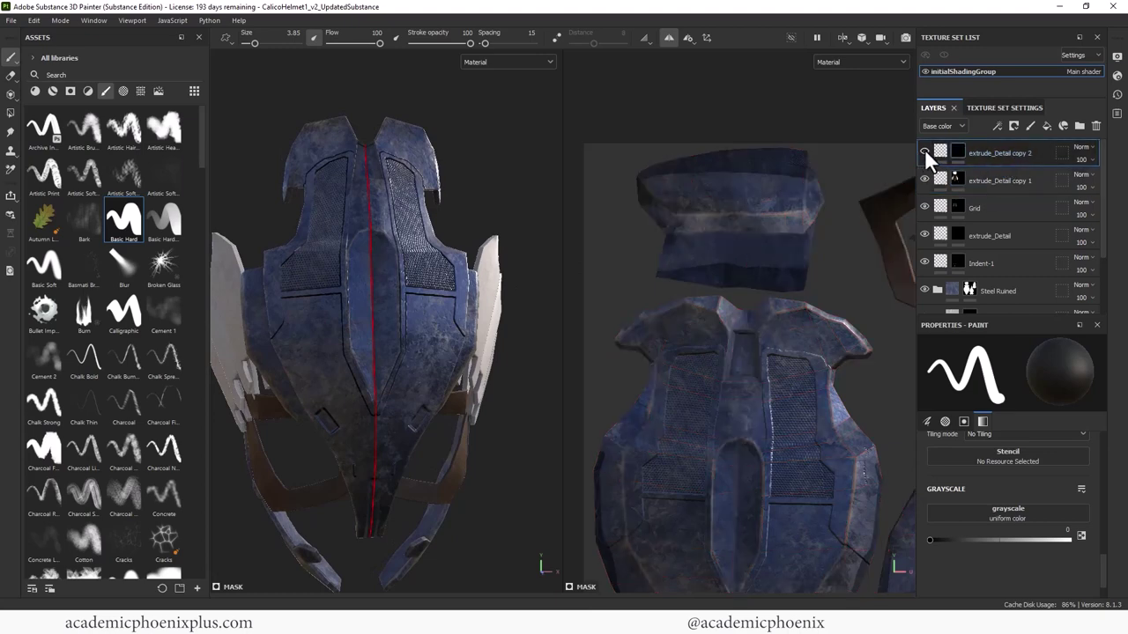
{"action": "double_click", "coordinate": [1017, 179]}
{"action": "left_click_drag", "start_coordinate": [1016, 181], "coordinate": [1056, 181]}
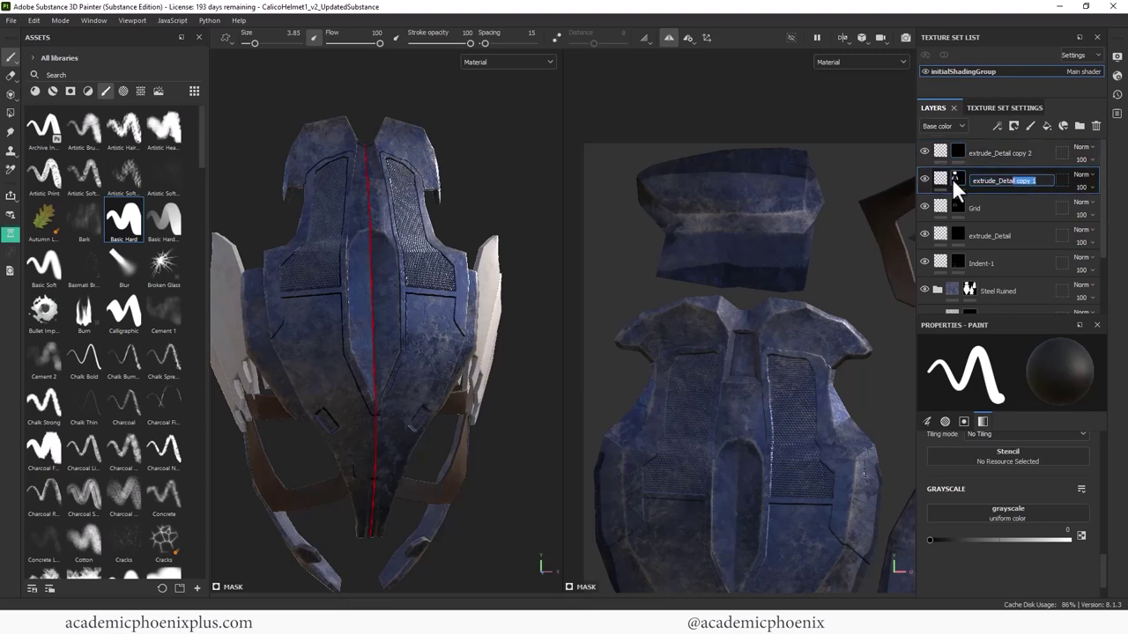
{"action": "type", "text": "2"}
{"action": "key", "text": "Return"}
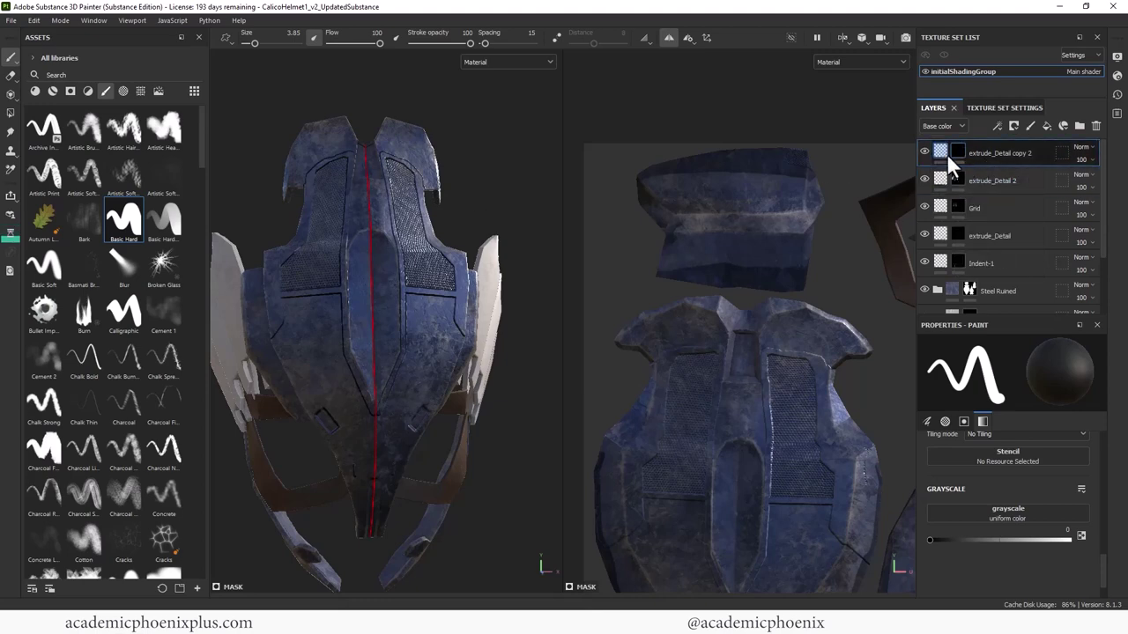
- Set up a solid Rectangle alpha with grayscale 1 for painting the extrude_Detail copy 2 mask
{"action": "left_click", "coordinate": [936, 153]}
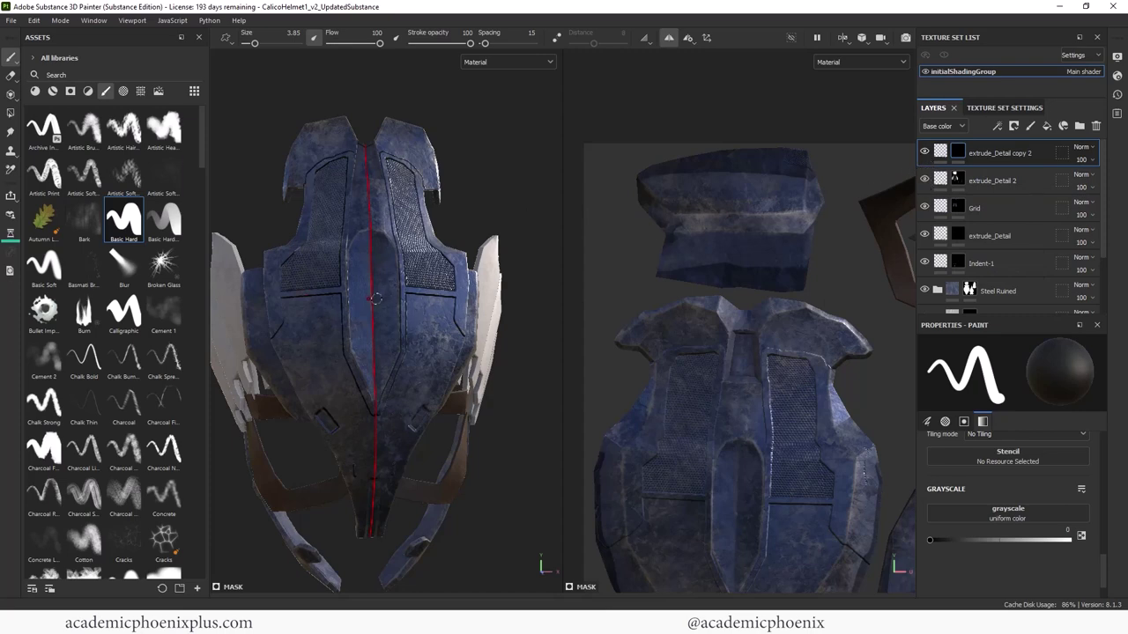
{"action": "left_click", "coordinate": [124, 91]}
{"action": "left_click_drag", "start_coordinate": [204, 165], "coordinate": [208, 256]}
{"action": "left_click", "coordinate": [104, 75]}
{"action": "type", "text": "rec"}
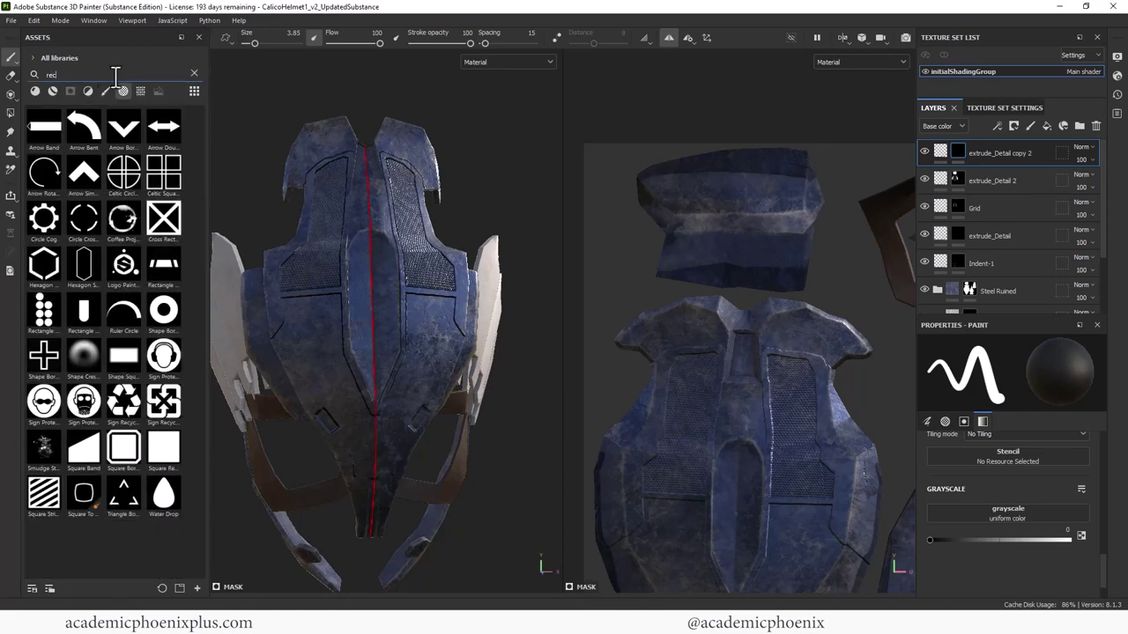
{"action": "left_click", "coordinate": [85, 319]}
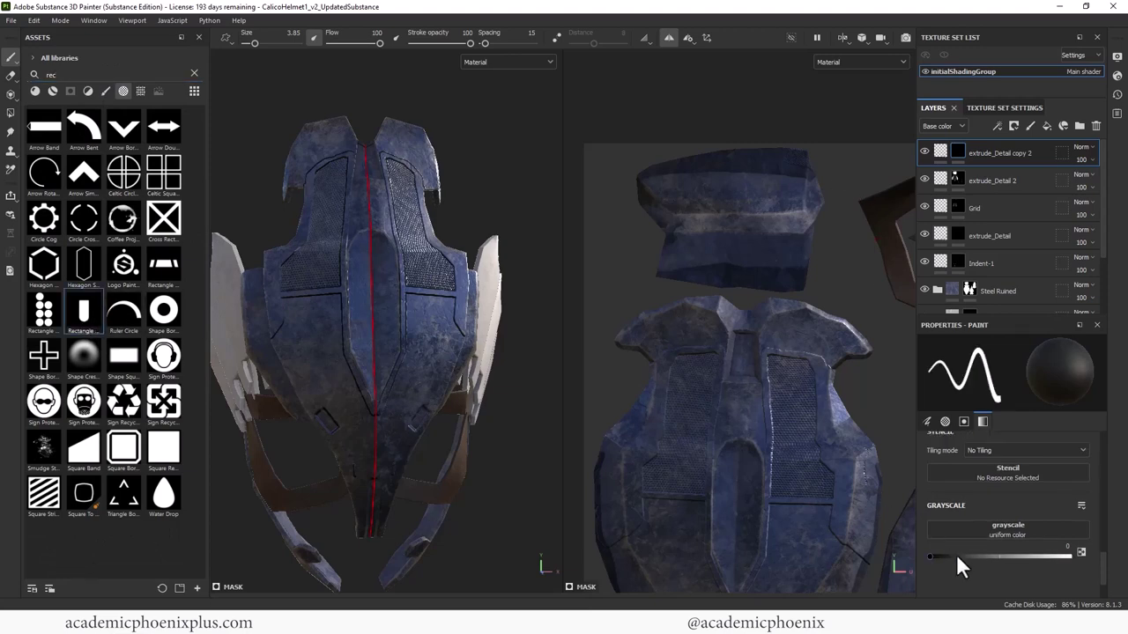
{"action": "left_click_drag", "start_coordinate": [959, 558], "coordinate": [1083, 559]}
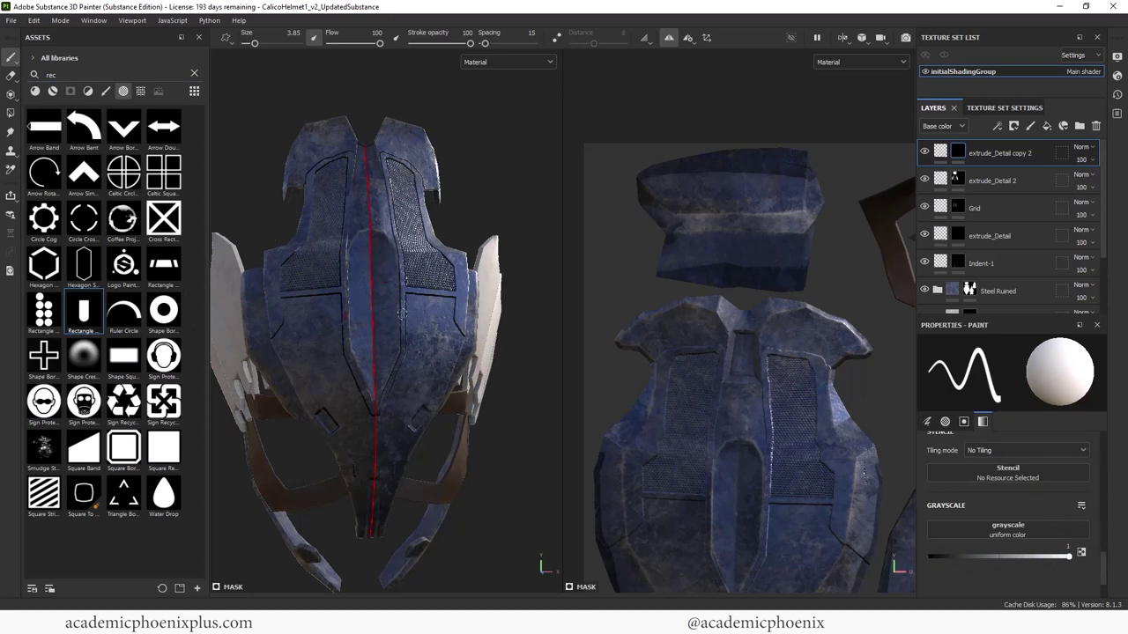
- Stamp a mirrored rounded rectangle on the central panel with the brush at size 15.65 and angle 90
{"action": "key", "text": "bracketright"}
{"action": "key", "text": "bracketright"}
{"action": "key", "text": "bracketright"}
{"action": "key", "text": "bracketright"}
{"action": "key", "text": "bracketright"}
{"action": "key", "text": "bracketright"}
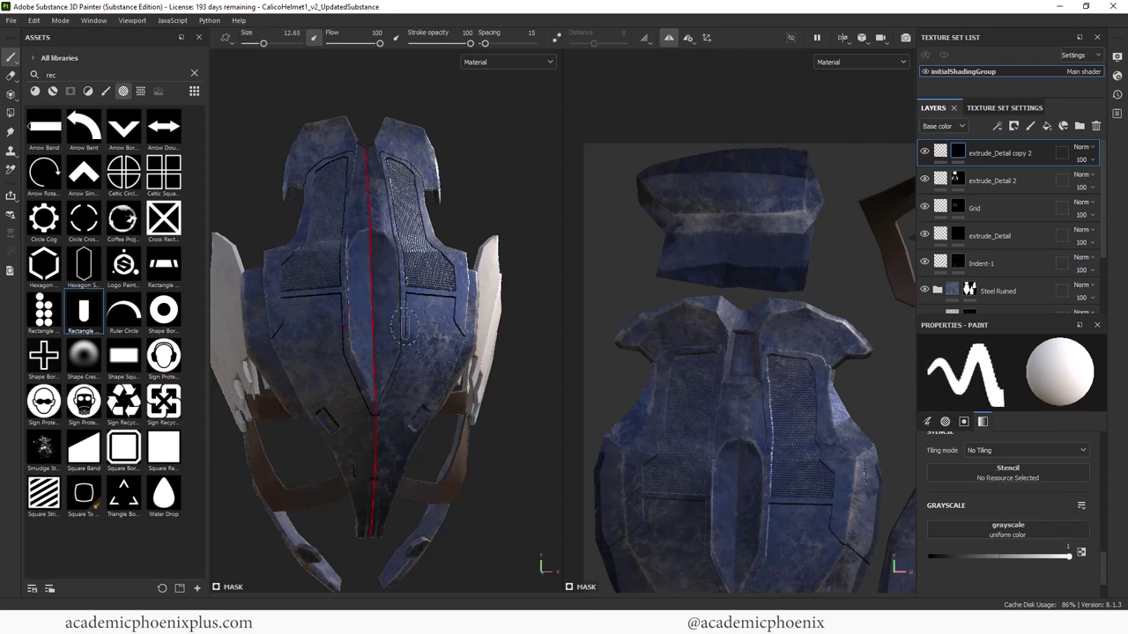
{"action": "left_click_drag", "start_coordinate": [1104, 561], "coordinate": [1110, 491]}
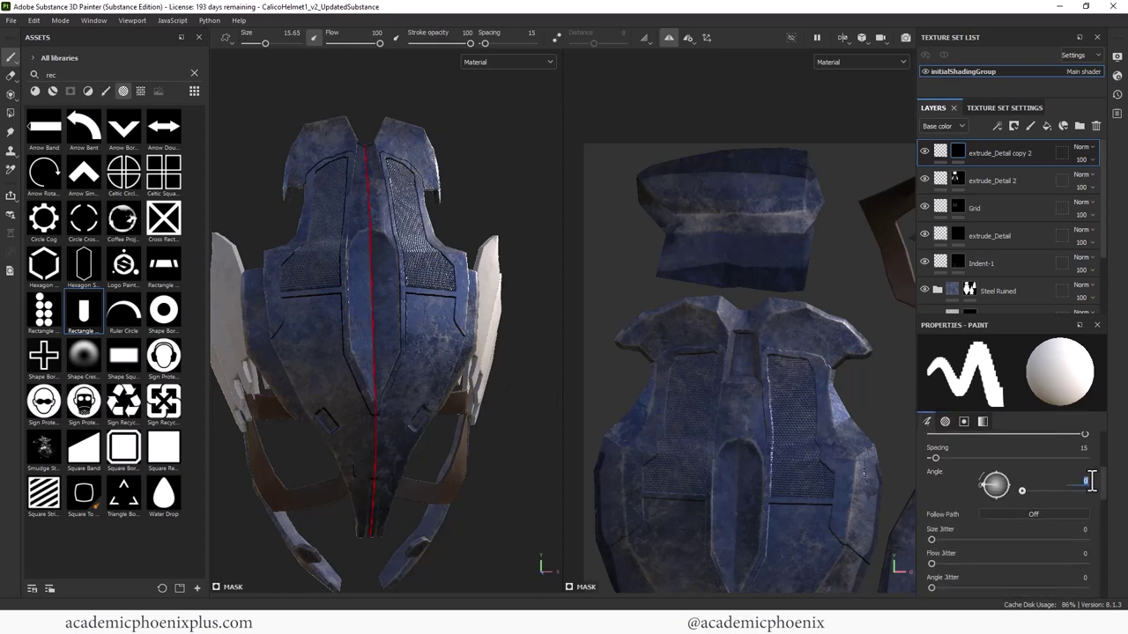
{"action": "type", "text": "90"}
{"action": "key", "text": "Return"}
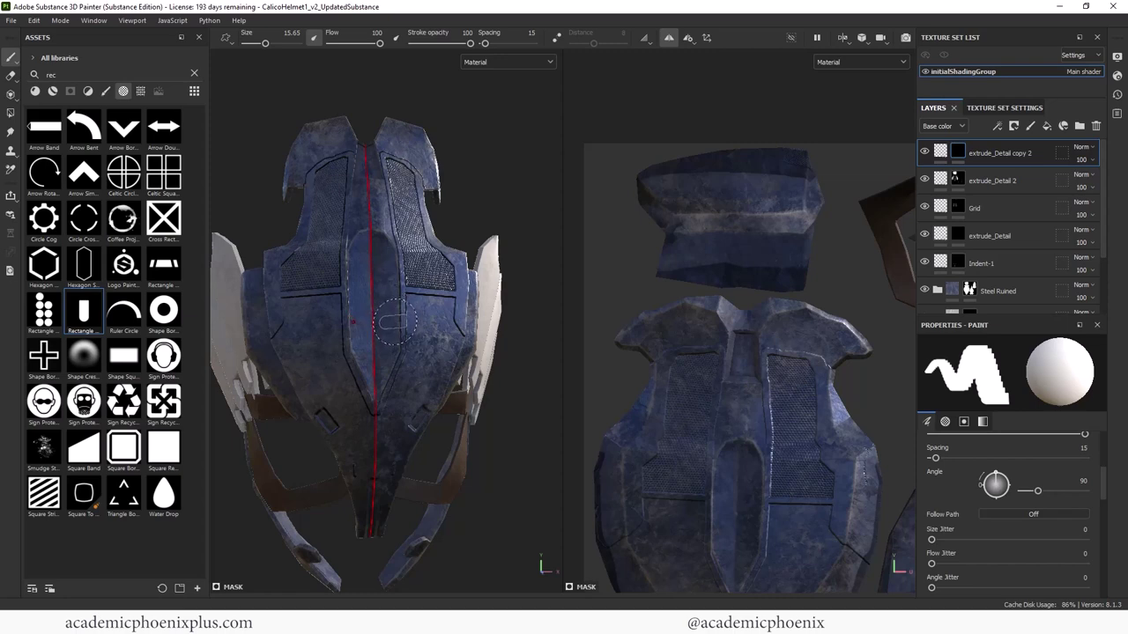
{"action": "left_click", "coordinate": [393, 328]}
{"action": "scroll", "coordinate": [405, 326], "scroll_direction": "up", "scroll_amount": 3}
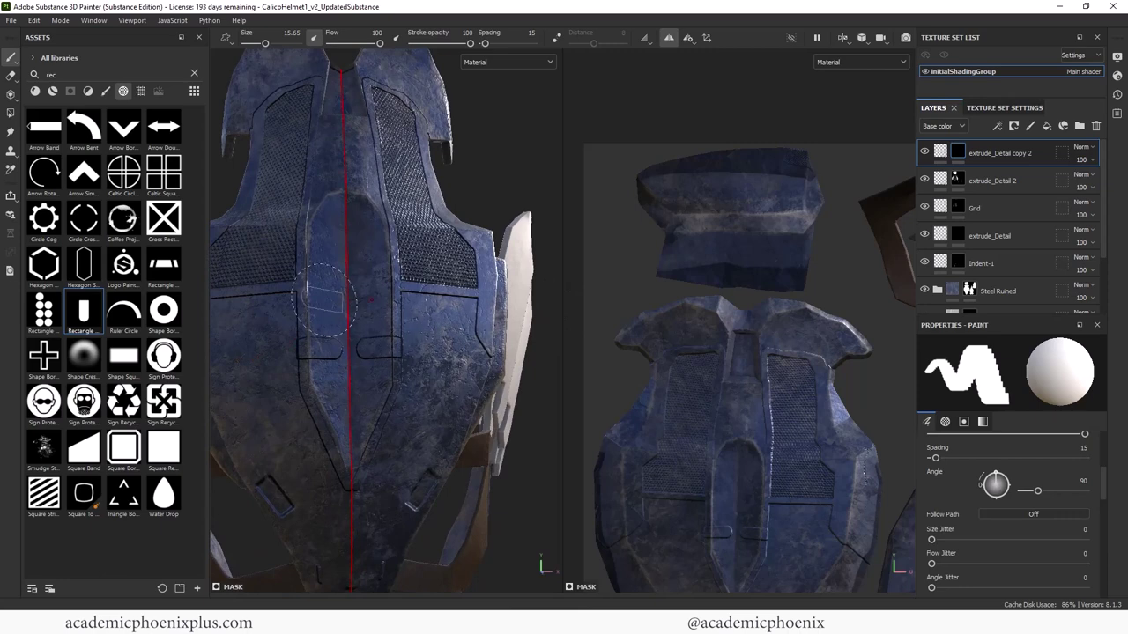
- Trim the stamped rectangles' outer ends to the central panel's edge, using the Basic Hard brush at size 4.68 and grayscale 0
{"action": "left_click", "coordinate": [105, 91]}
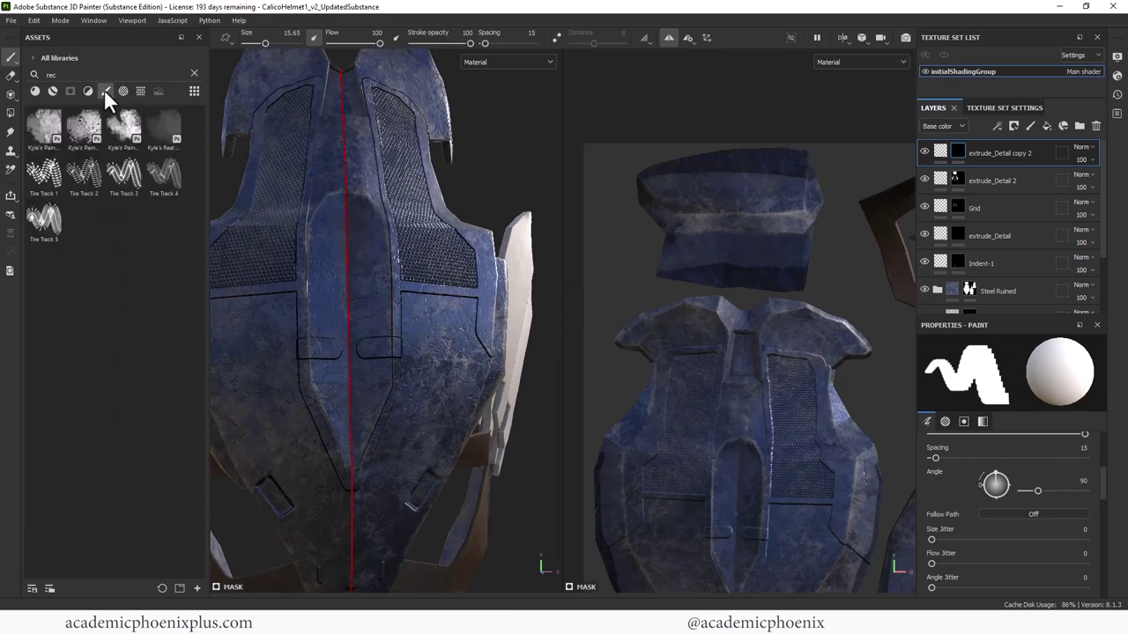
{"action": "left_click", "coordinate": [193, 74]}
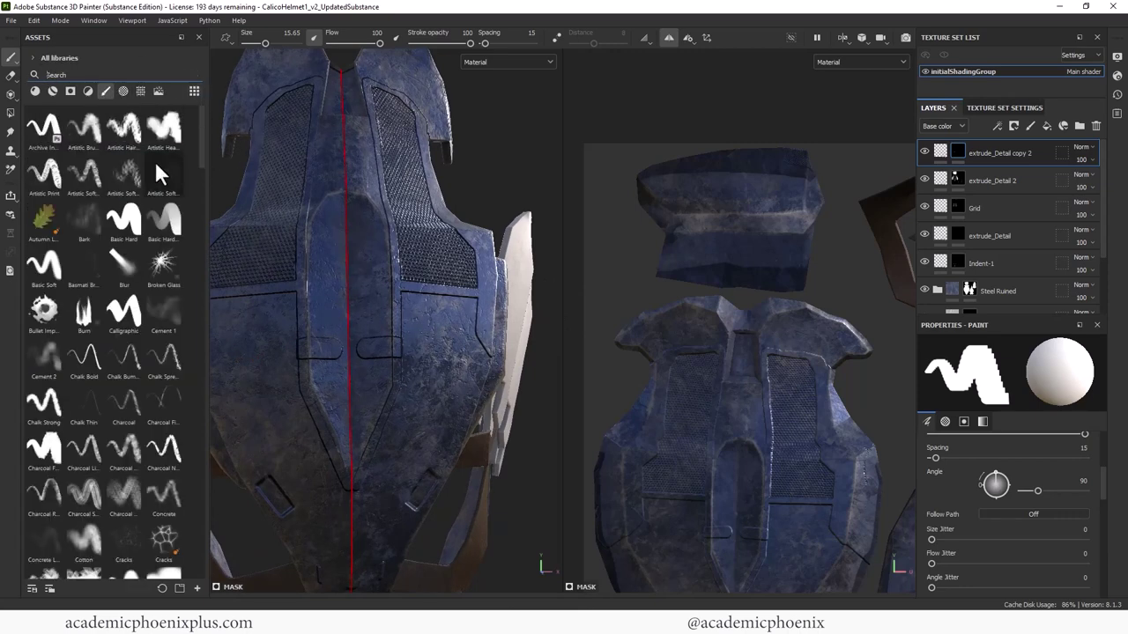
{"action": "left_click", "coordinate": [124, 219]}
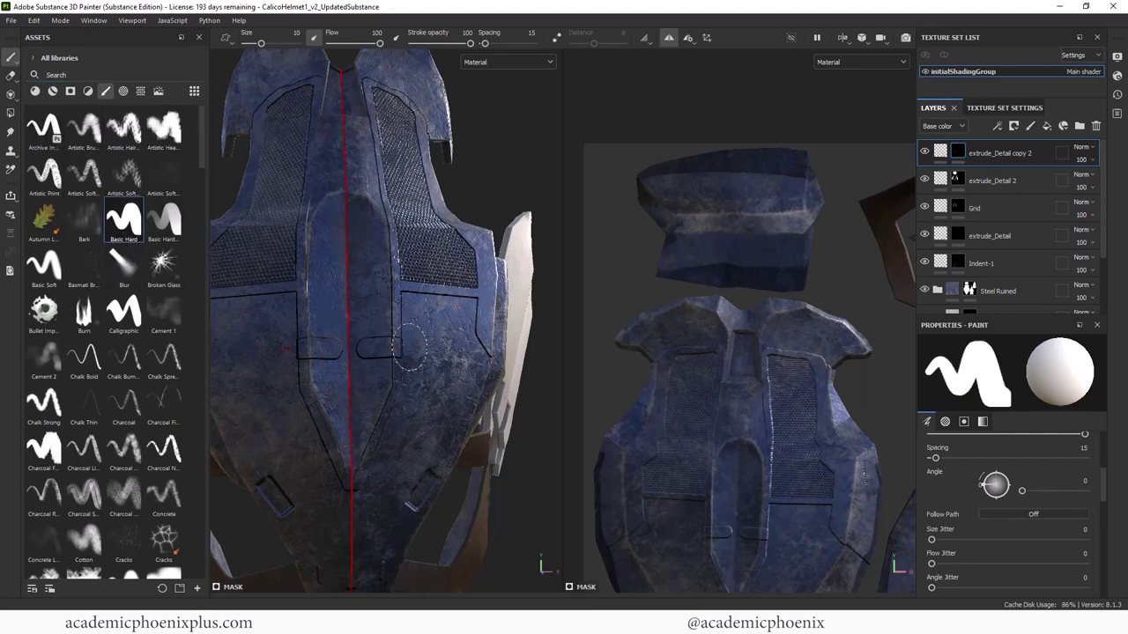
{"action": "key", "text": "x"}
{"action": "key", "text": "bracketleft"}
{"action": "key", "text": "bracketleft"}
{"action": "key", "text": "bracketleft"}
{"action": "key", "text": "bracketleft"}
{"action": "key", "text": "bracketleft"}
{"action": "key", "text": "bracketleft"}
{"action": "key", "text": "bracketleft"}
{"action": "key", "text": "bracketleft"}
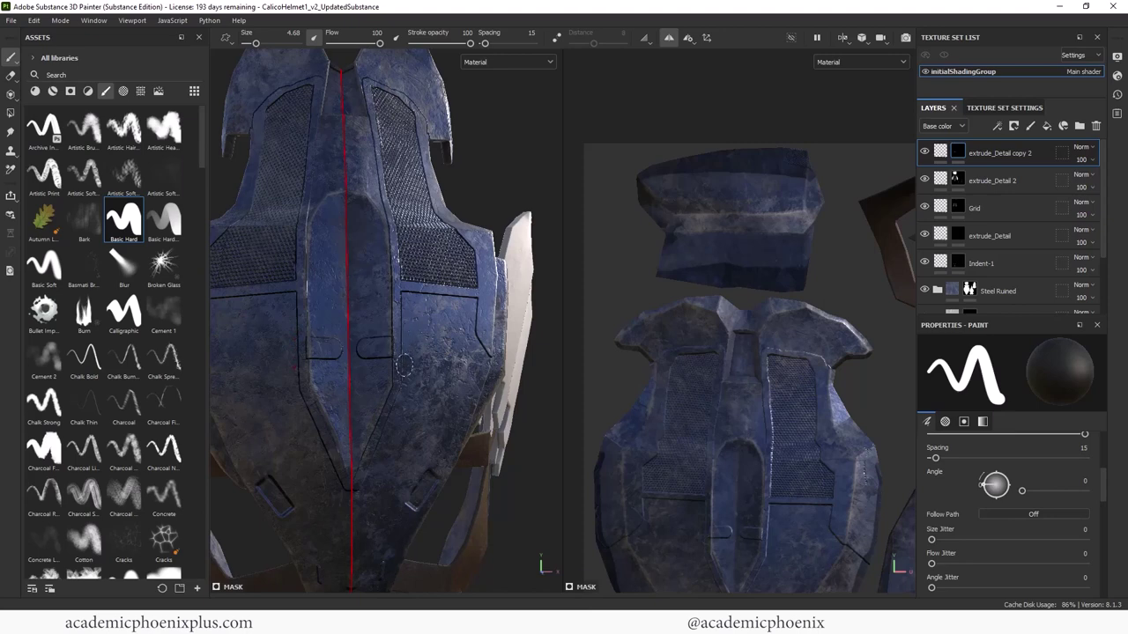
- Stamp mirrored rings on the central panel above the rounded rectangles, using the circular Shape Border alpha at brush size 3.11
{"action": "left_click", "coordinate": [106, 90]}
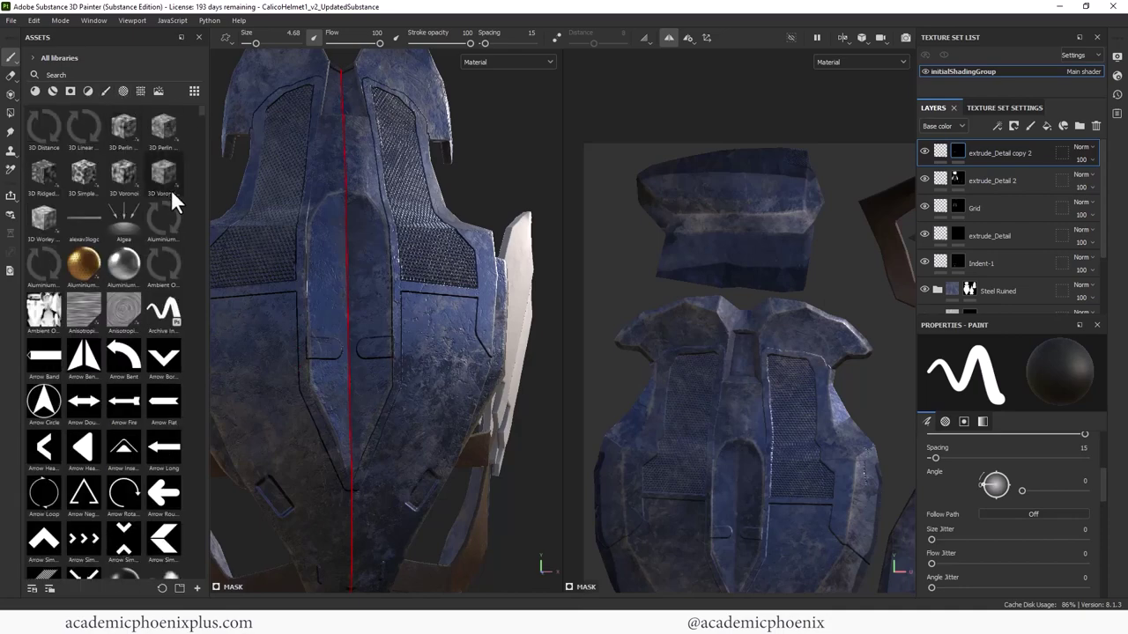
{"action": "left_click", "coordinate": [123, 91]}
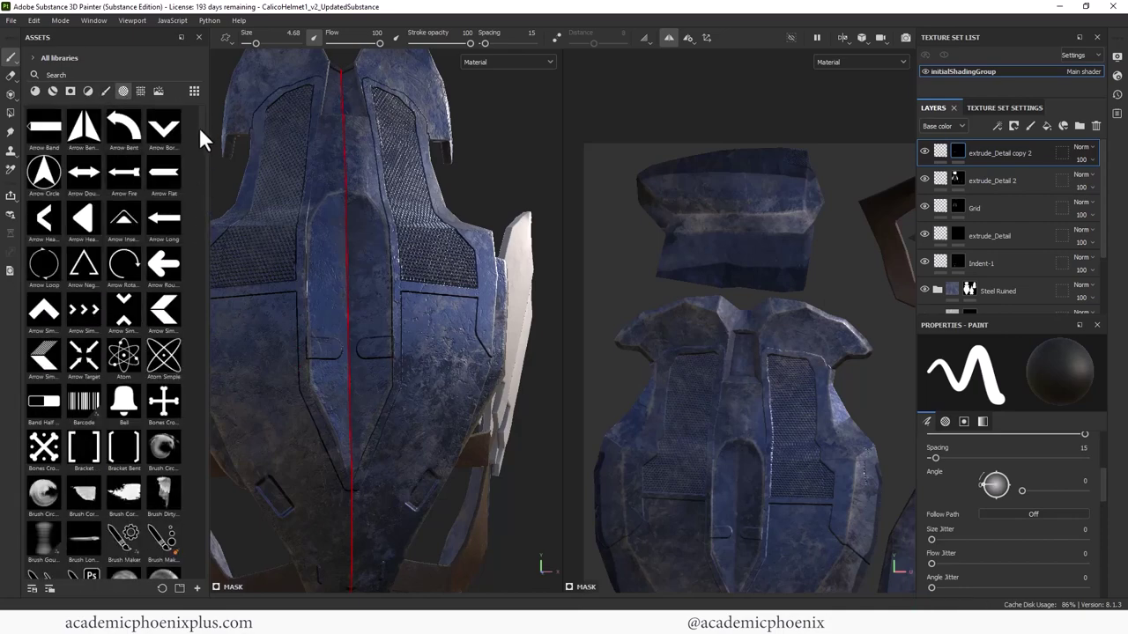
{"action": "left_click_drag", "start_coordinate": [199, 127], "coordinate": [215, 425]}
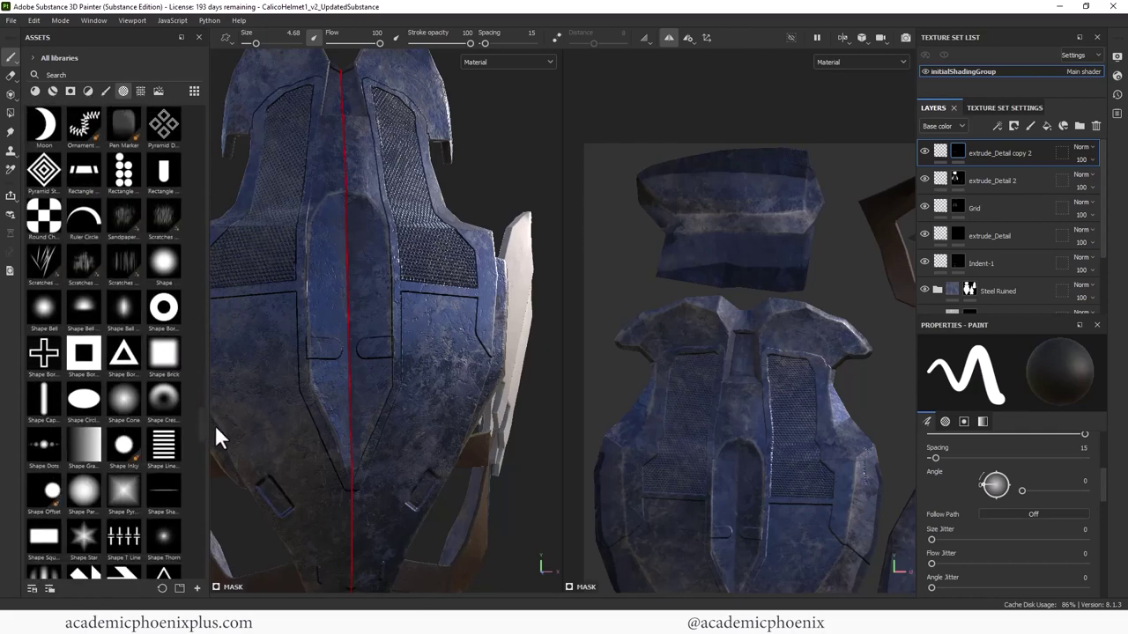
{"action": "left_click", "coordinate": [175, 319]}
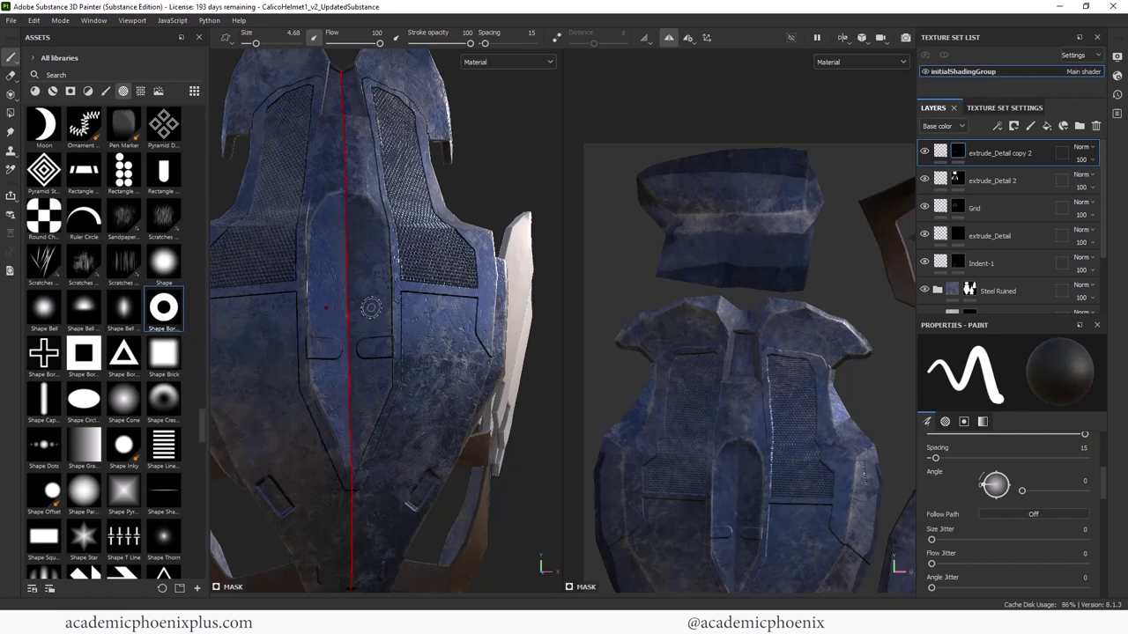
{"action": "key", "text": "bracketleft"}
{"action": "key", "text": "bracketleft"}
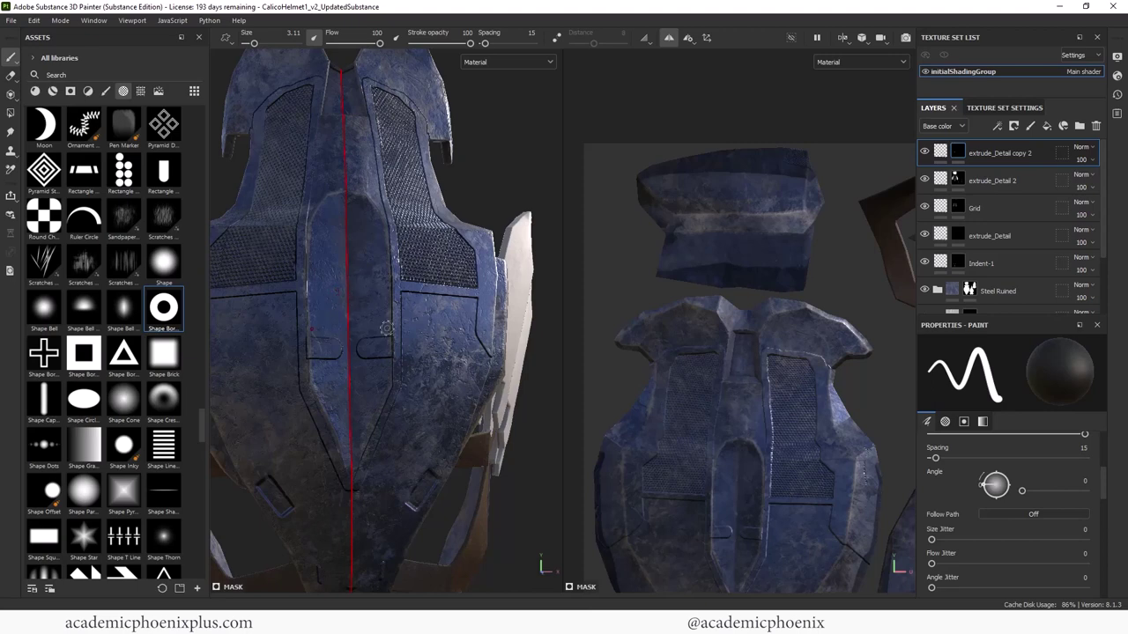
{"action": "left_click", "coordinate": [359, 286]}
{"action": "key", "text": "f"}
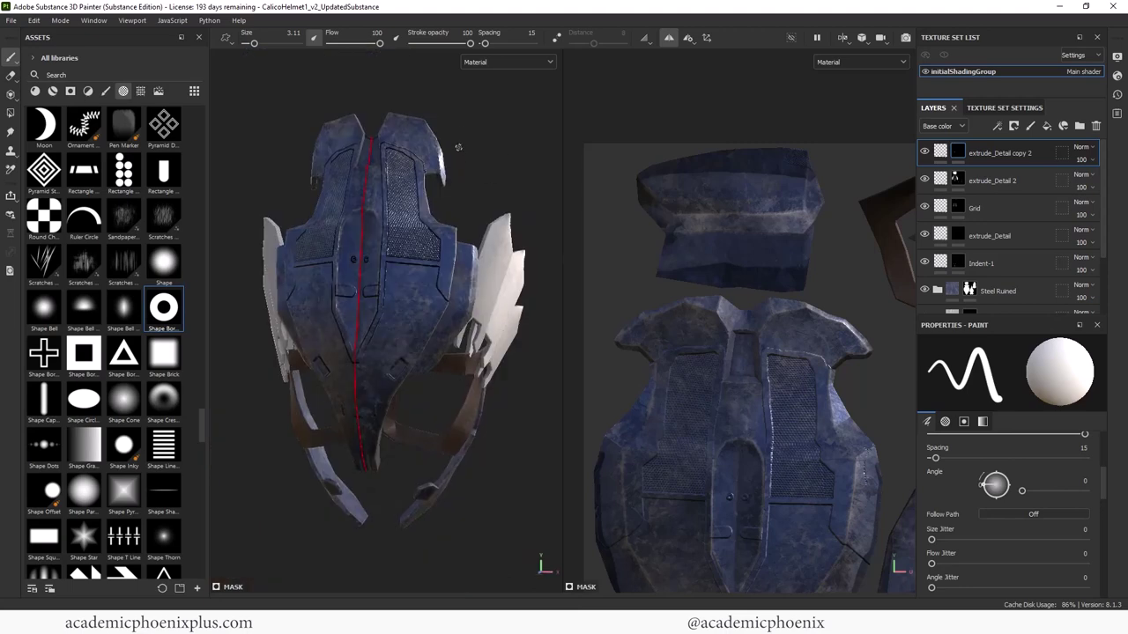
- Stamp mirrored border rings at the outer corners of the side panels, below the mesh areas, at brush size 3.11
{"action": "right_click_drag", "start_coordinate": [458, 146], "coordinate": [551, 144], "text": "alt"}
{"action": "left_click_drag", "start_coordinate": [549, 146], "coordinate": [495, 166], "text": "alt"}
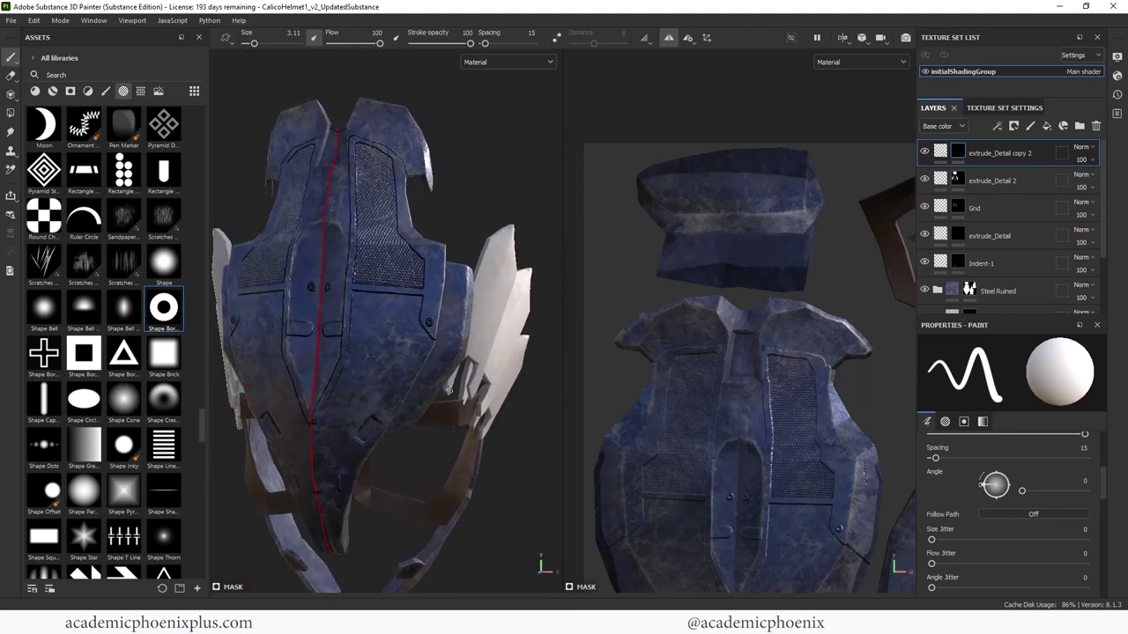
{"action": "key", "text": "ctrl"}
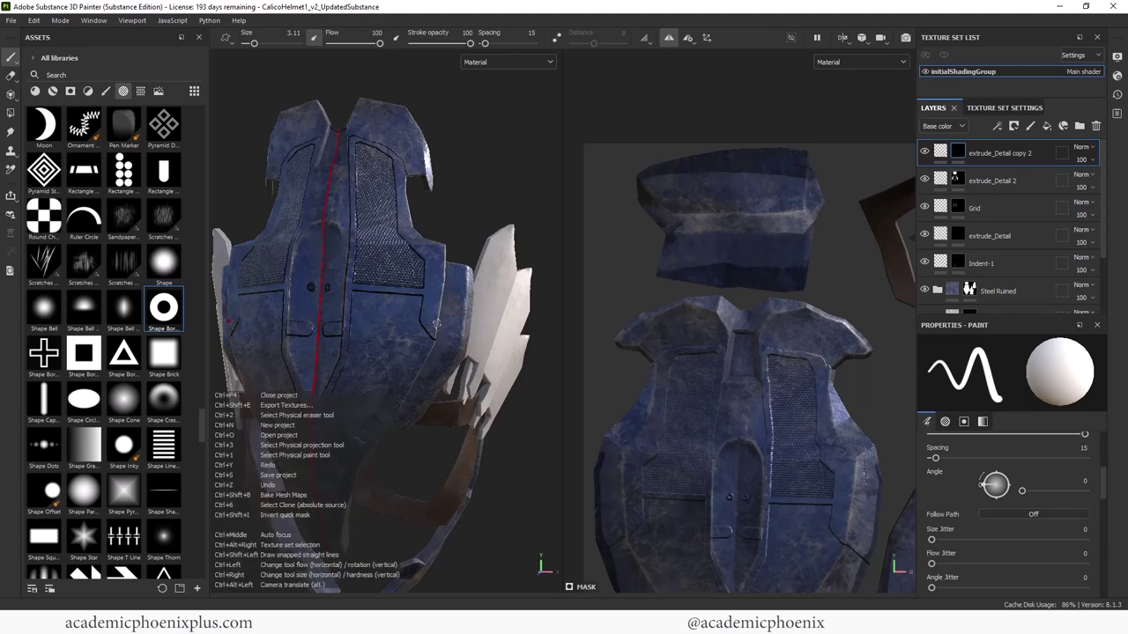
{"action": "left_click", "coordinate": [436, 324]}
{"action": "key", "text": "f"}
- Stamp a mirrored rounded rectangle across the mesh panel's outer edge, with the brush at size 10.04 and angle 93
{"action": "left_click", "coordinate": [167, 174]}
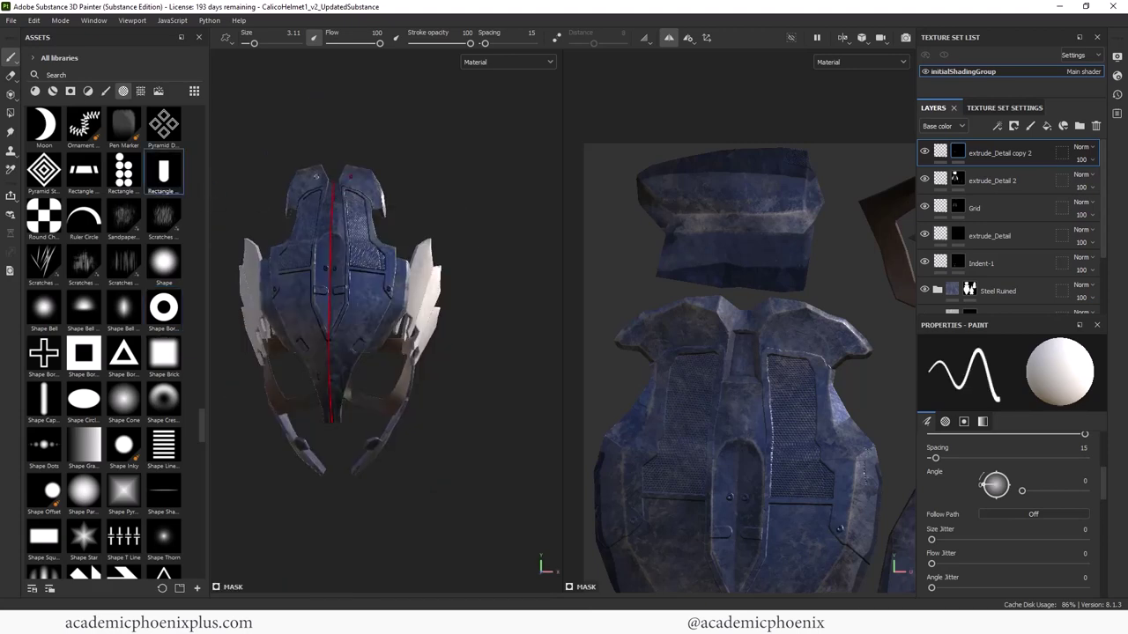
{"action": "right_click_drag", "start_coordinate": [351, 183], "coordinate": [509, 282], "text": "alt"}
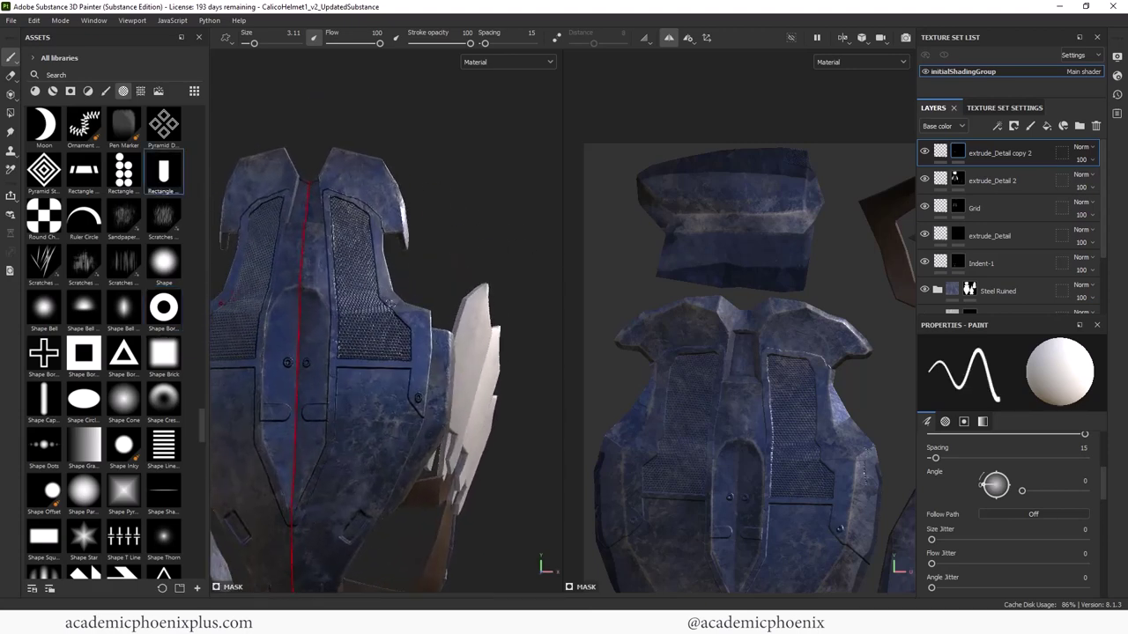
{"action": "right_click_drag", "start_coordinate": [395, 303], "coordinate": [415, 304], "text": "ctrl"}
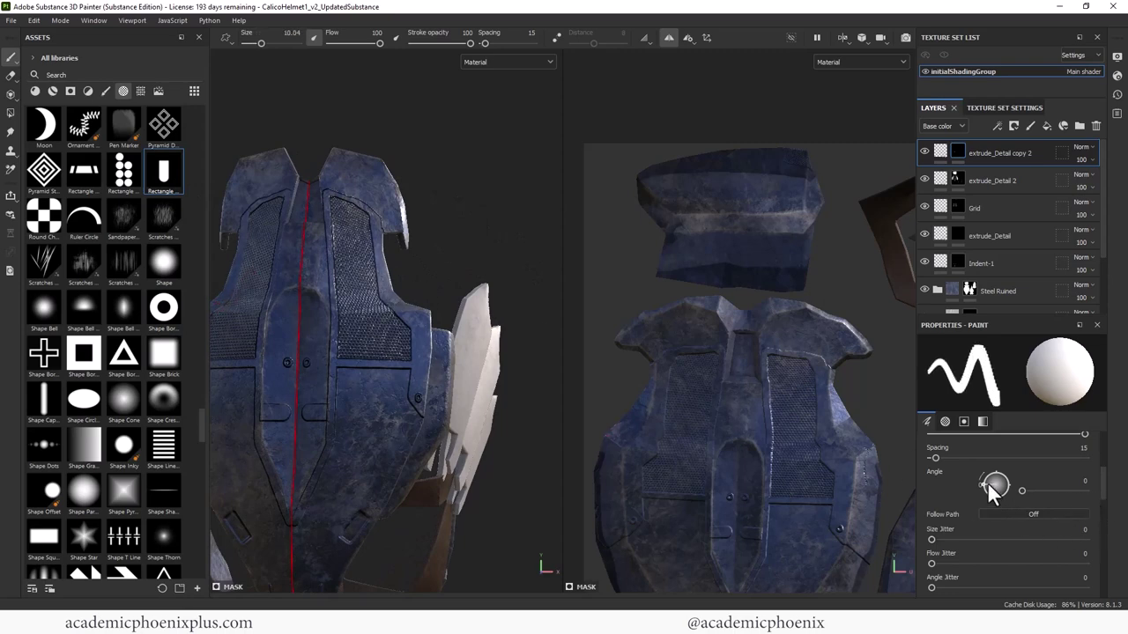
{"action": "left_click_drag", "start_coordinate": [990, 486], "coordinate": [999, 483]}
{"action": "scroll", "coordinate": [373, 287], "scroll_direction": "up", "scroll_amount": 3}
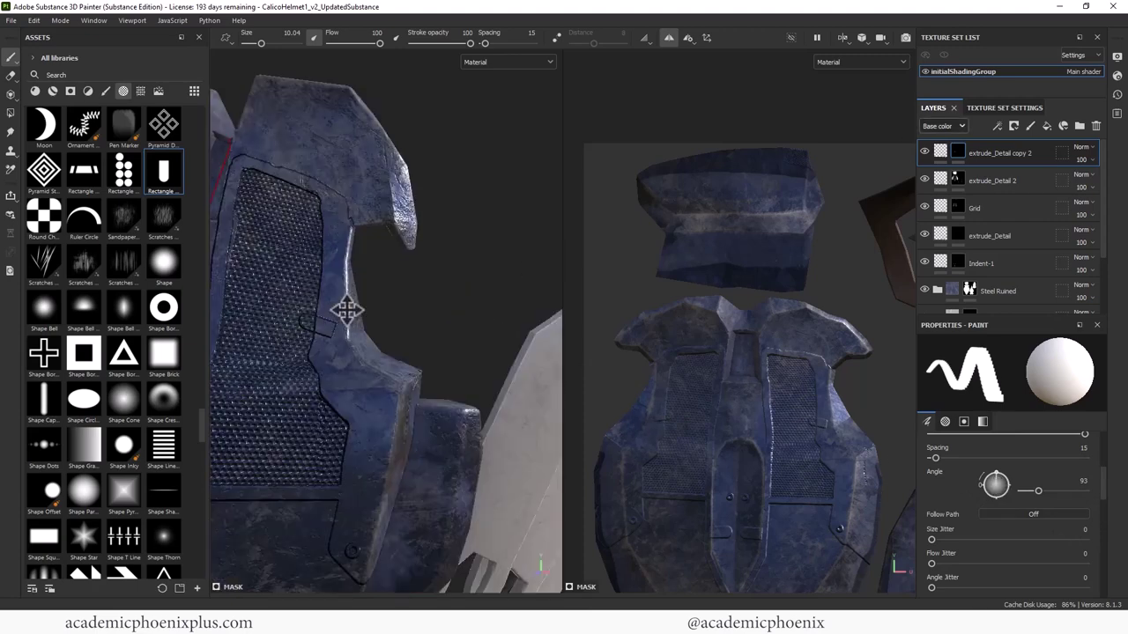
{"action": "left_click_drag", "start_coordinate": [344, 312], "coordinate": [397, 308], "text": "alt"}
{"action": "left_click", "coordinate": [400, 314]}
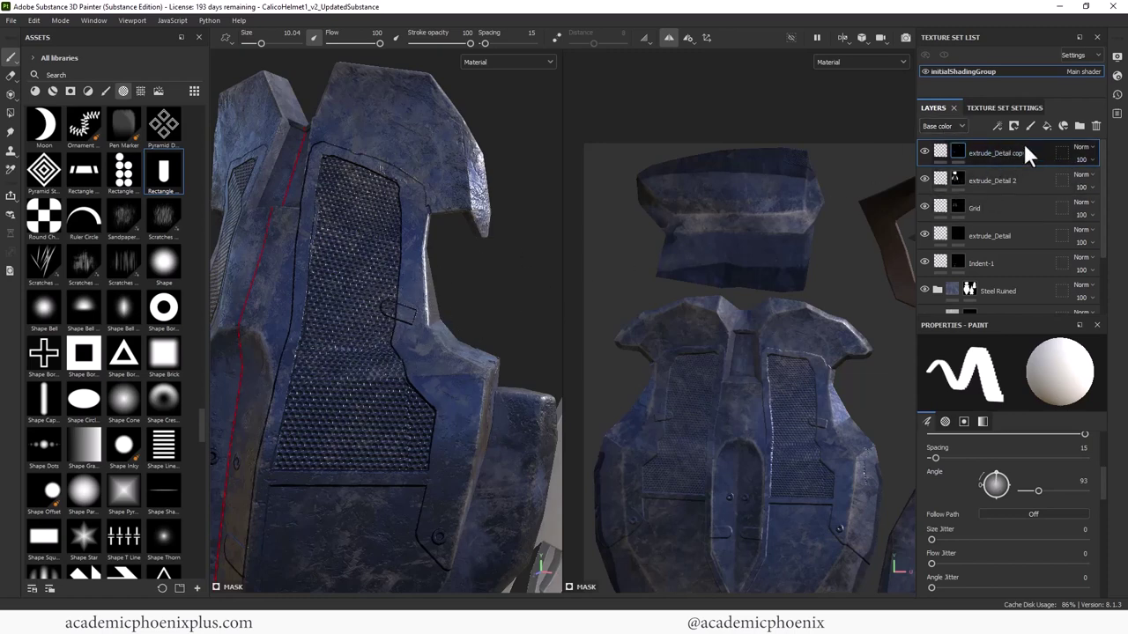
- Set the Height channel blending mode of the extrude_Detail copy 2 layer to Replace
{"action": "left_click", "coordinate": [934, 126]}
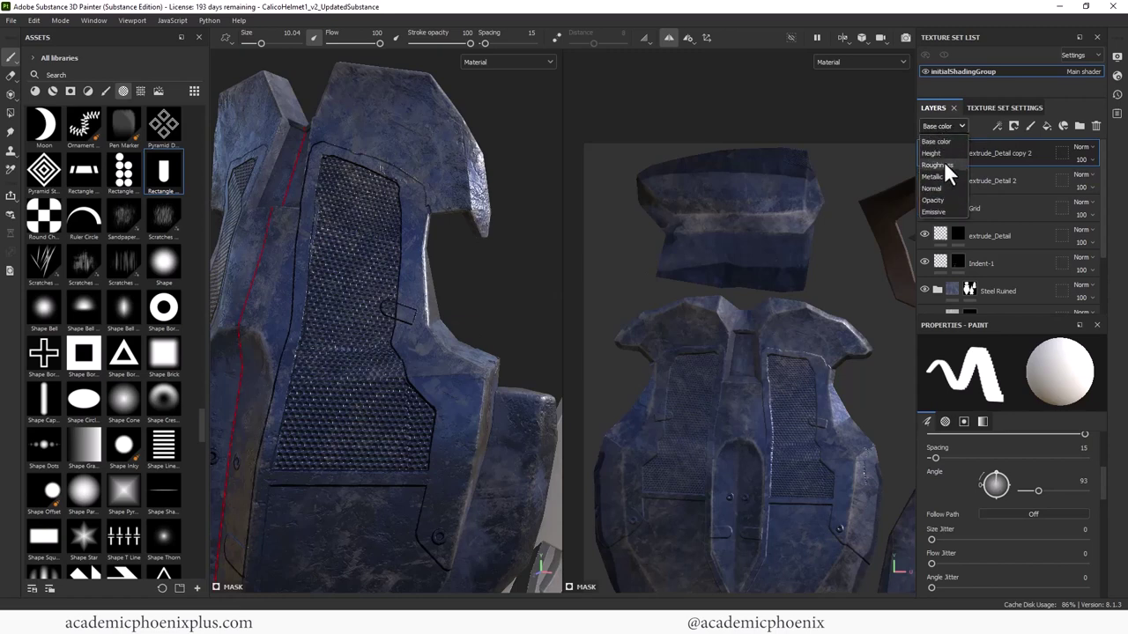
{"action": "left_click", "coordinate": [944, 153]}
{"action": "left_click", "coordinate": [1084, 148]}
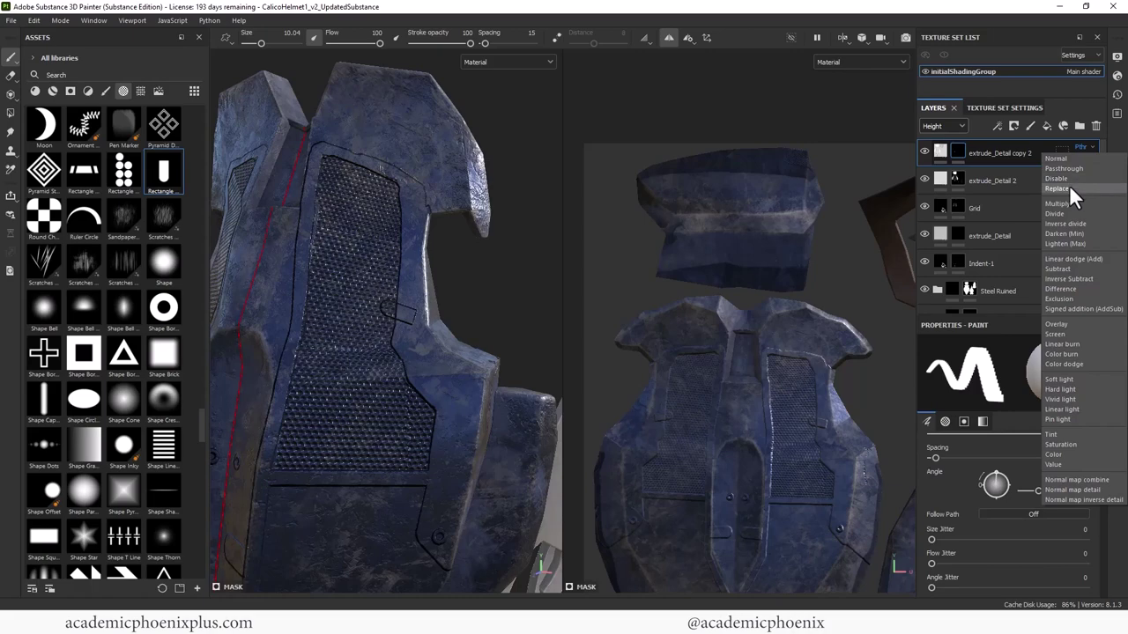
{"action": "left_click", "coordinate": [1069, 187]}
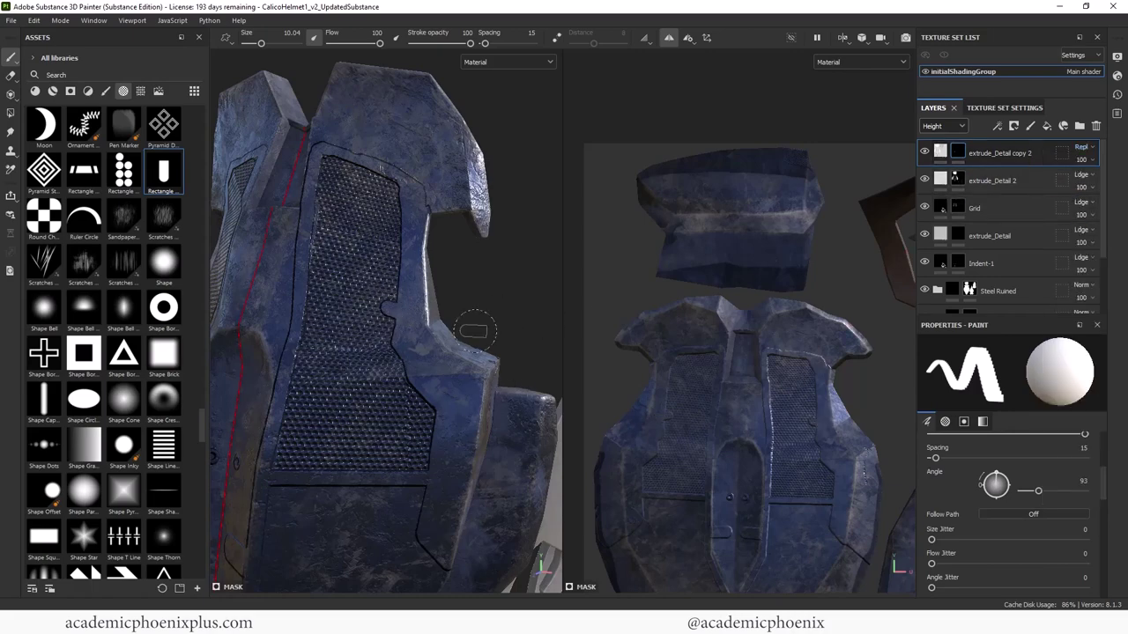
{"action": "left_click", "coordinate": [392, 307]}
{"action": "left_click_drag", "start_coordinate": [468, 355], "coordinate": [529, 264], "text": "alt"}
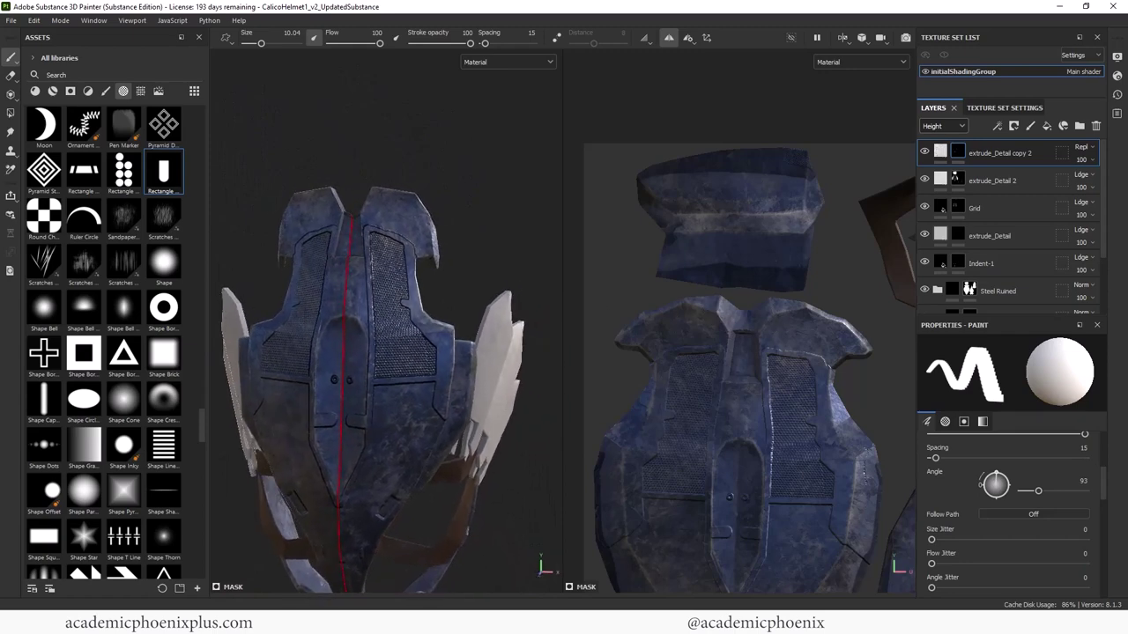
- Duplicate the extrude_Detail copy 2 layer and clear the duplicate's mask
{"action": "right_click", "coordinate": [983, 148]}
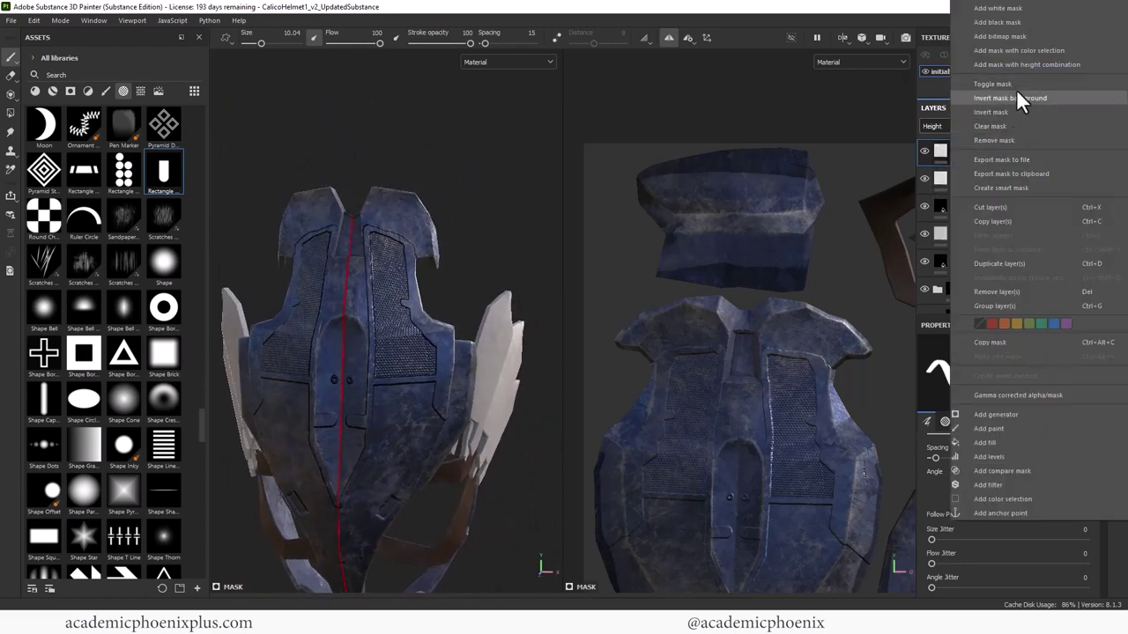
{"action": "left_click", "coordinate": [945, 150]}
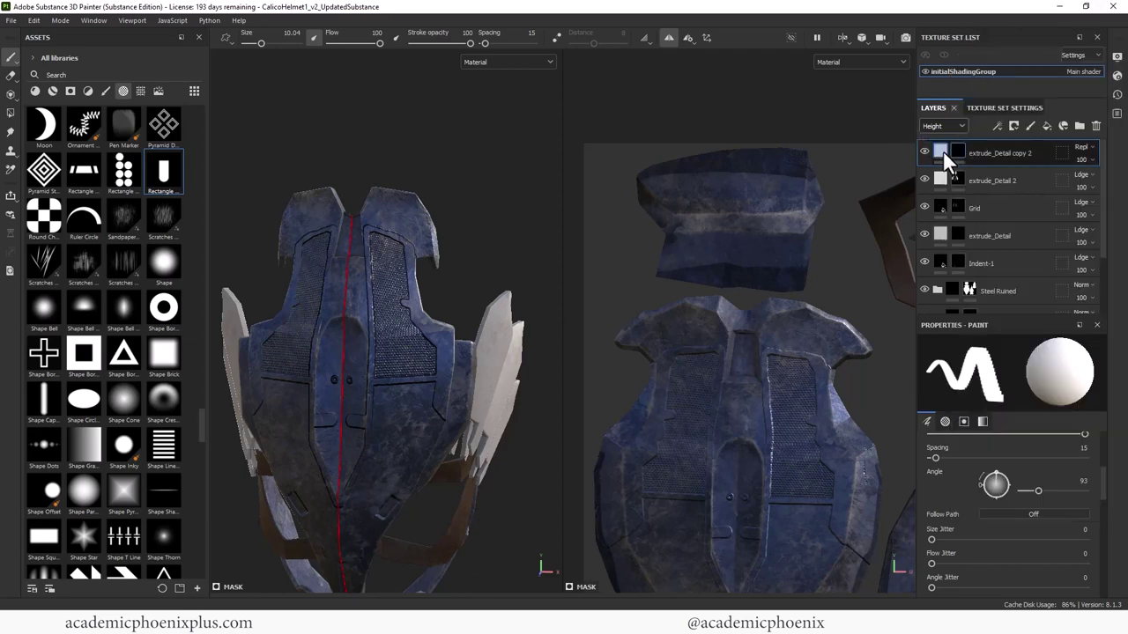
{"action": "key", "text": "ctrl+d"}
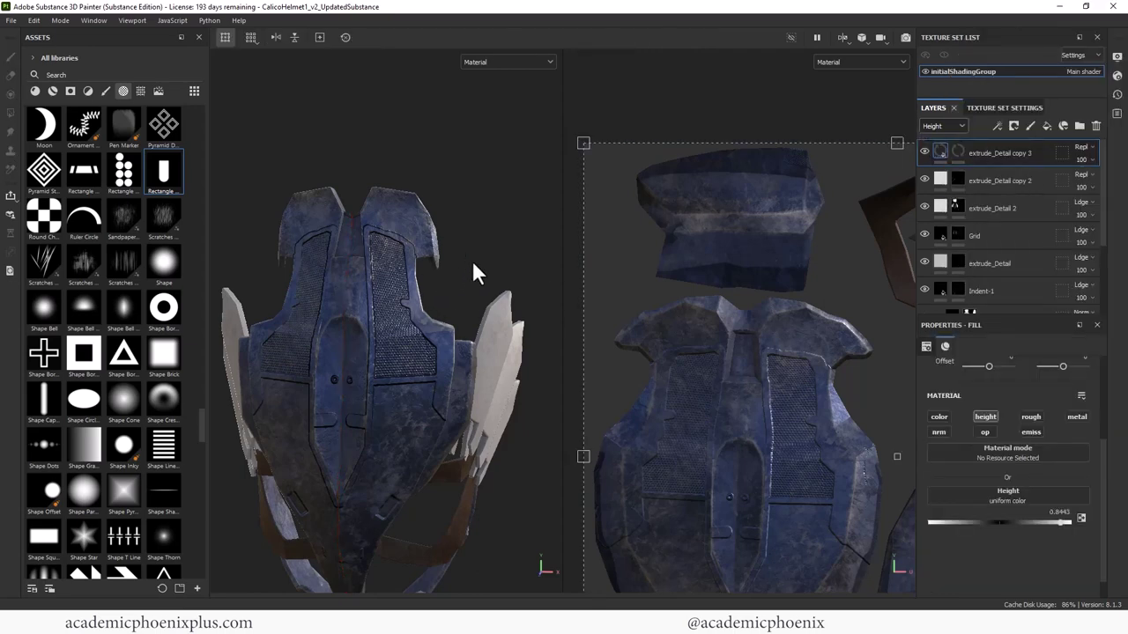
{"action": "left_click", "coordinate": [960, 151]}
{"action": "right_click", "coordinate": [960, 150]}
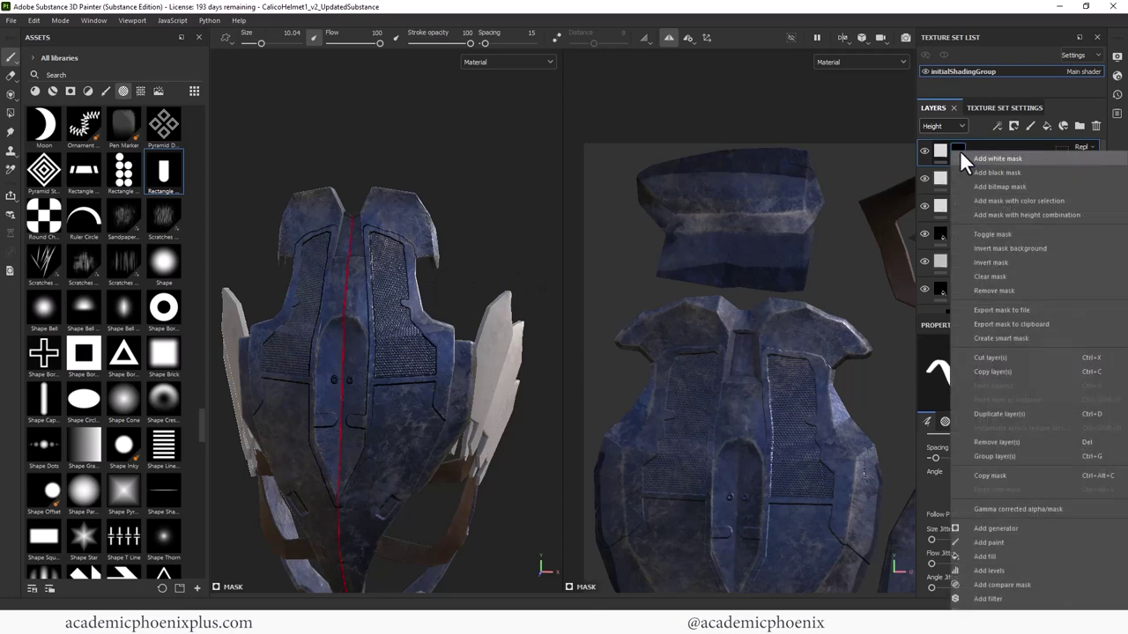
{"action": "left_click", "coordinate": [1014, 277]}
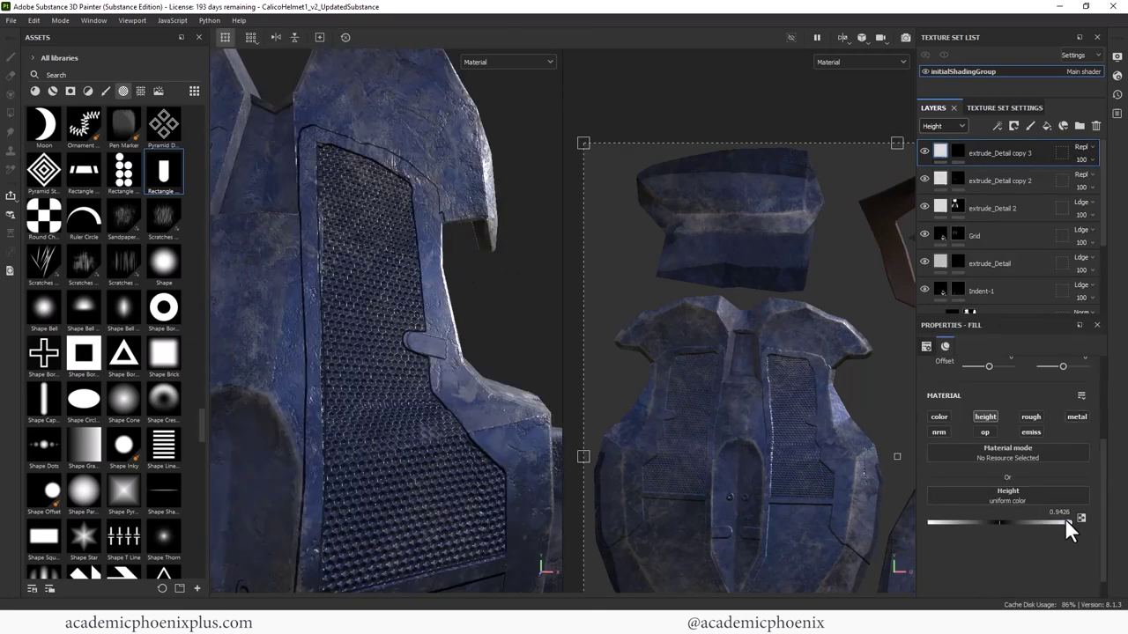
- Raise the height of extrude_Detail copy 3 and stamp a smaller mirrored rectangle at size 5.6 on the mesh panel's edge detail
{"action": "key", "text": "1"}
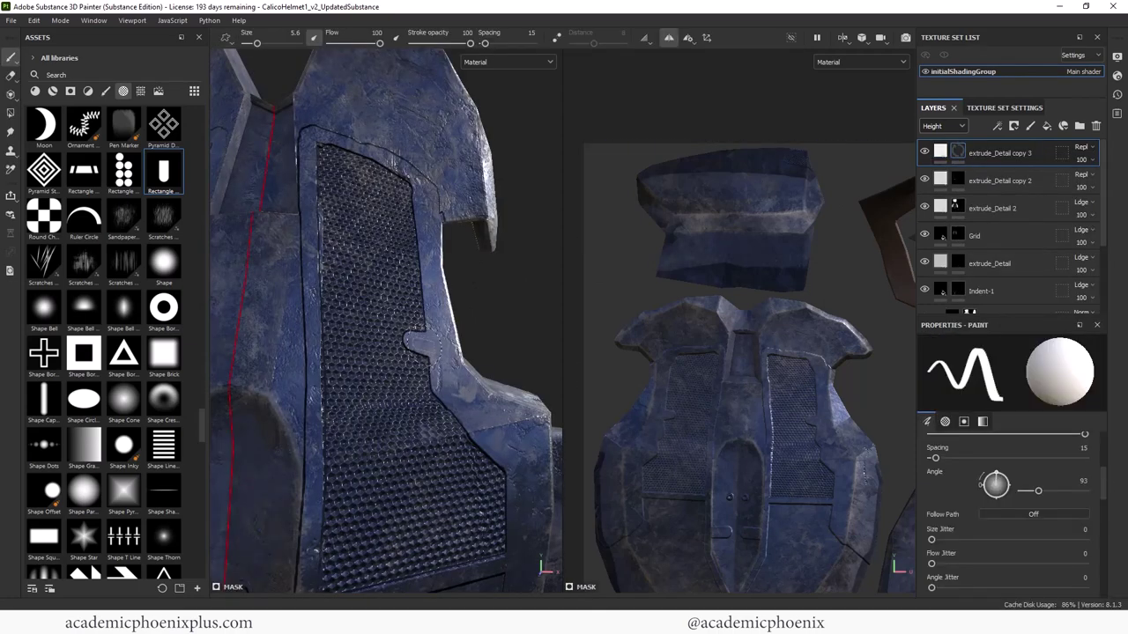
{"action": "right_click_drag", "start_coordinate": [494, 308], "coordinate": [287, 299], "text": "alt"}
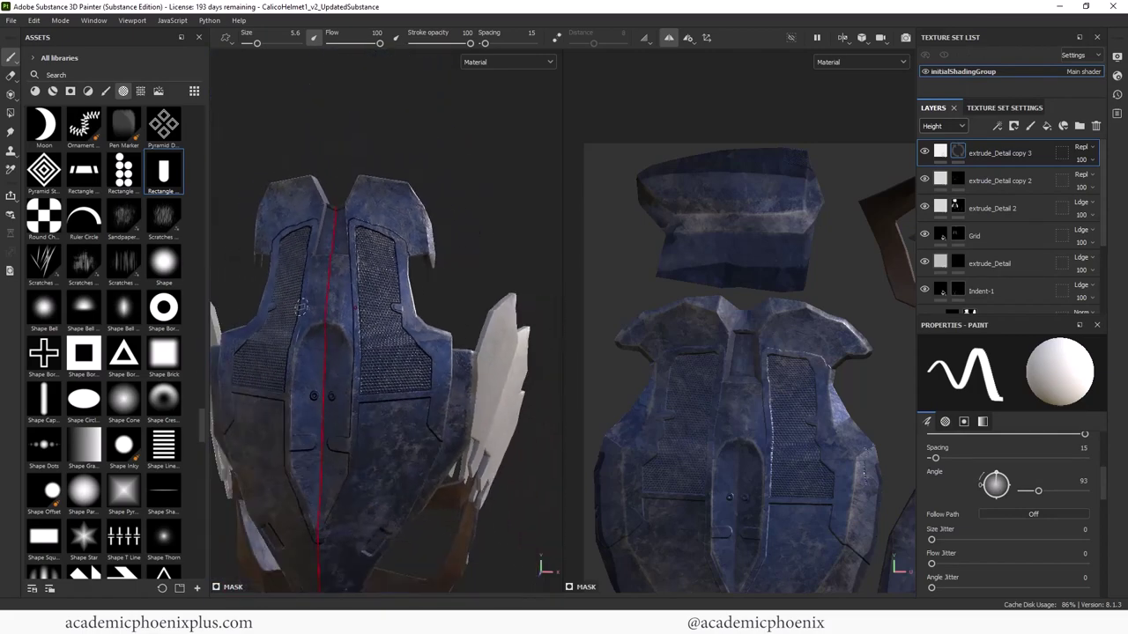
{"action": "middle_click_drag", "start_coordinate": [370, 291], "coordinate": [393, 265], "text": "alt"}
{"action": "mouse_move", "coordinate": [449, 262]}
{"action": "left_mouse_down", "text": "alt"}
{"action": "mouse_move", "coordinate": [505, 247]}
{"action": "mouse_move", "coordinate": [493, 262]}
{"action": "mouse_move", "coordinate": [477, 245]}
{"action": "mouse_move", "coordinate": [479, 272]}
{"action": "mouse_move", "coordinate": [352, 259]}
{"action": "mouse_move", "coordinate": [440, 237]}
{"action": "mouse_move", "coordinate": [465, 223]}
{"action": "mouse_move", "coordinate": [466, 189]}
{"action": "mouse_move", "coordinate": [465, 202]}
{"action": "left_mouse_up", "text": "alt"}
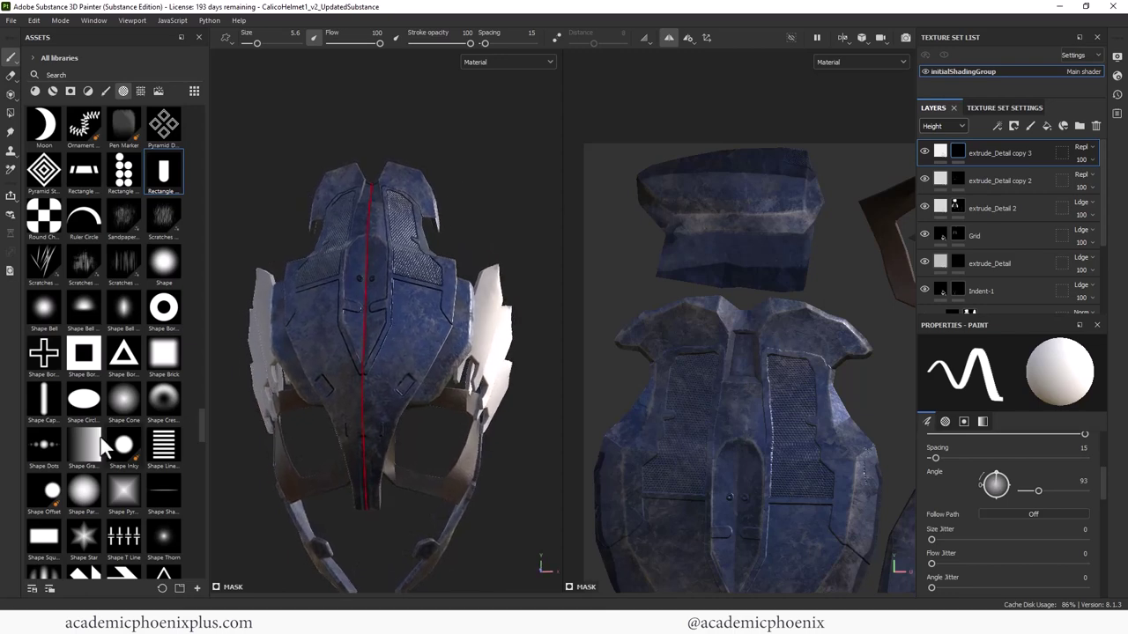
- Stamp mirrored vertical capsules on the nose guard in the extrude_Detail copy 3 mask, using the Shape Capsule alpha at size 5.6 and angle 0
{"action": "left_click", "coordinate": [45, 401]}
{"action": "mouse_move", "coordinate": [460, 275]}
{"action": "right_mouse_down", "text": "alt"}
{"action": "mouse_move", "coordinate": [546, 277]}
{"action": "mouse_move", "coordinate": [544, 304]}
{"action": "right_mouse_up", "text": "alt"}
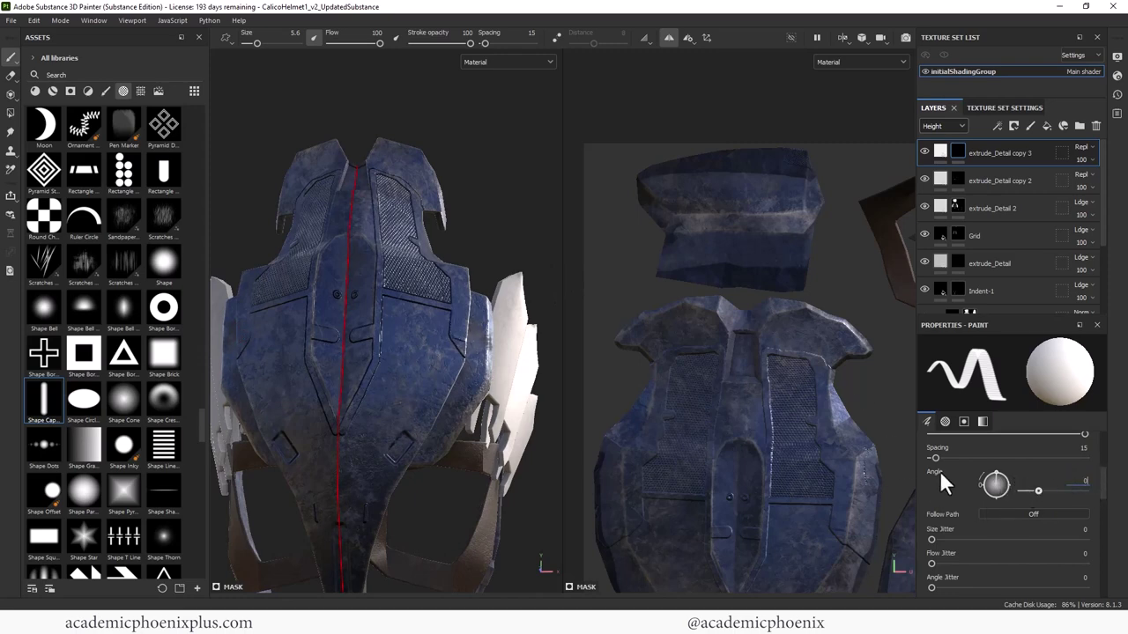
{"action": "scroll", "coordinate": [486, 378], "scroll_direction": "up", "scroll_amount": 3}
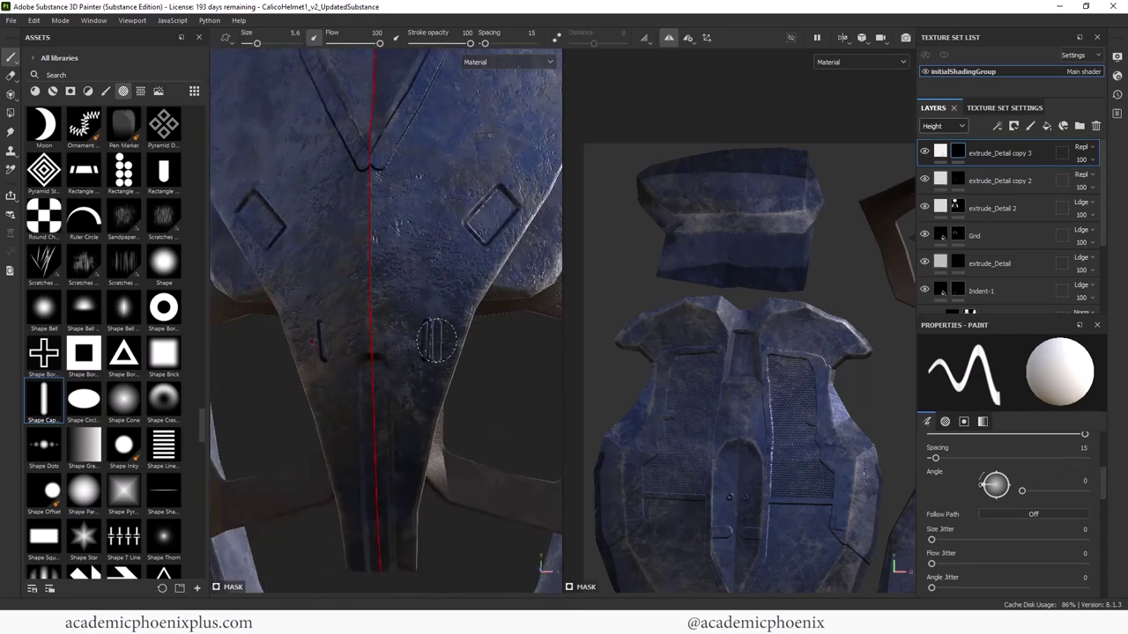
- Stamp mirrored indented capsules beside the raised ones on the nose guard, painting in the Indent-1 mask
{"action": "left_click", "coordinate": [955, 177]}
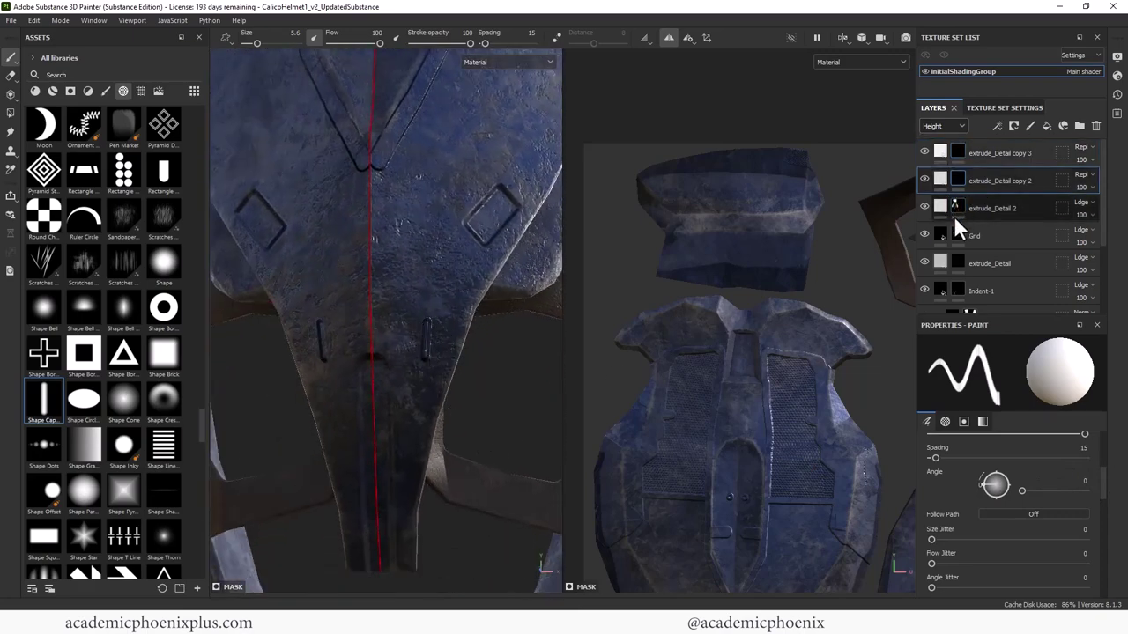
{"action": "left_click", "coordinate": [957, 285]}
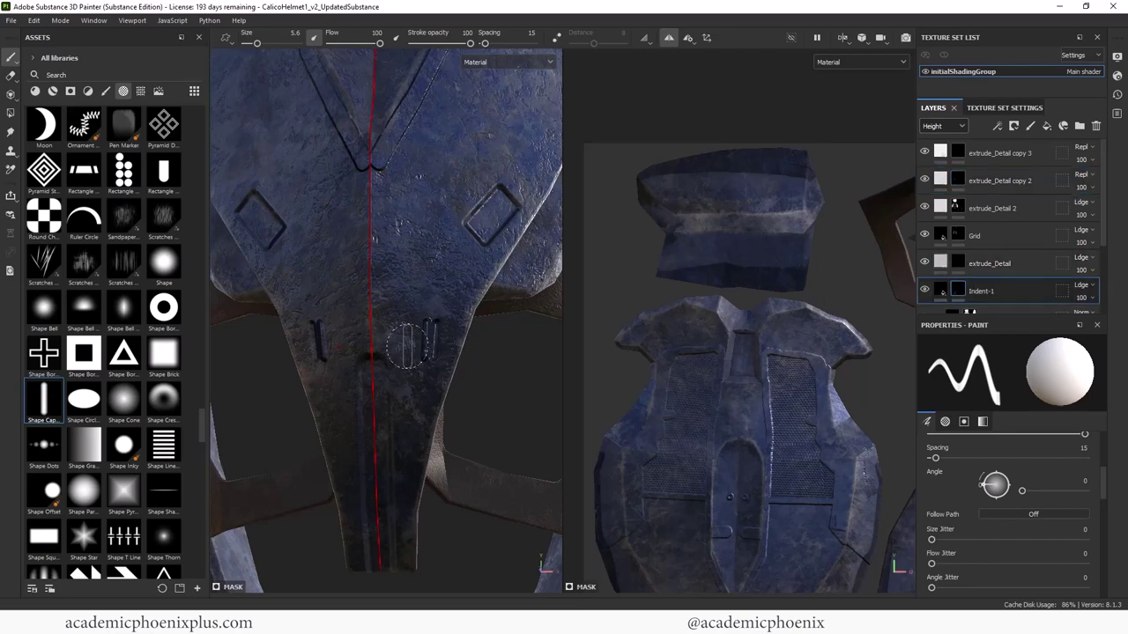
{"action": "scroll", "coordinate": [515, 399], "scroll_direction": "down", "scroll_amount": 5}
{"action": "middle_click_drag", "start_coordinate": [514, 399], "coordinate": [378, 387], "text": "alt"}
{"action": "scroll", "coordinate": [413, 385], "scroll_direction": "down", "scroll_amount": 2}
{"action": "mouse_move", "coordinate": [470, 397]}
{"action": "left_mouse_down", "text": "alt"}
{"action": "mouse_move", "coordinate": [444, 393]}
{"action": "mouse_move", "coordinate": [455, 393]}
{"action": "left_mouse_up", "text": "alt"}
{"action": "right_click_drag", "start_coordinate": [456, 392], "coordinate": [552, 386], "text": "alt"}
{"action": "left_click_drag", "start_coordinate": [361, 348], "coordinate": [387, 366], "text": "alt"}
{"action": "middle_click_drag", "start_coordinate": [388, 365], "coordinate": [468, 399], "text": "alt"}
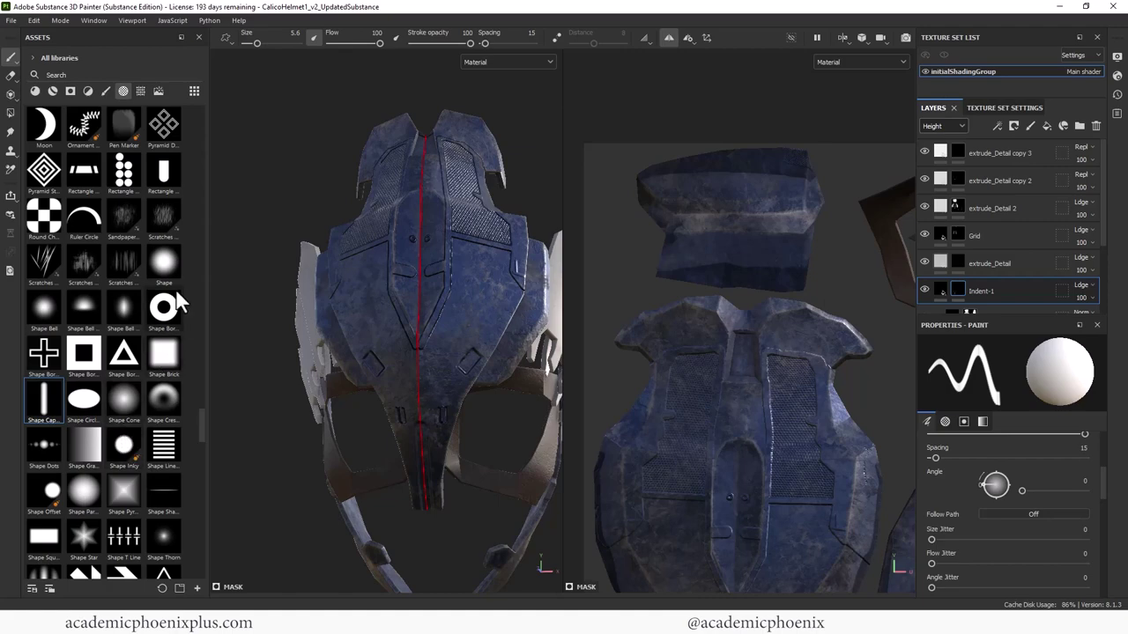
- Choose the Circle Inverted alpha for painting the Indent-1 mask near the tilted rectangles
{"action": "left_click_drag", "start_coordinate": [200, 423], "coordinate": [200, 201]}
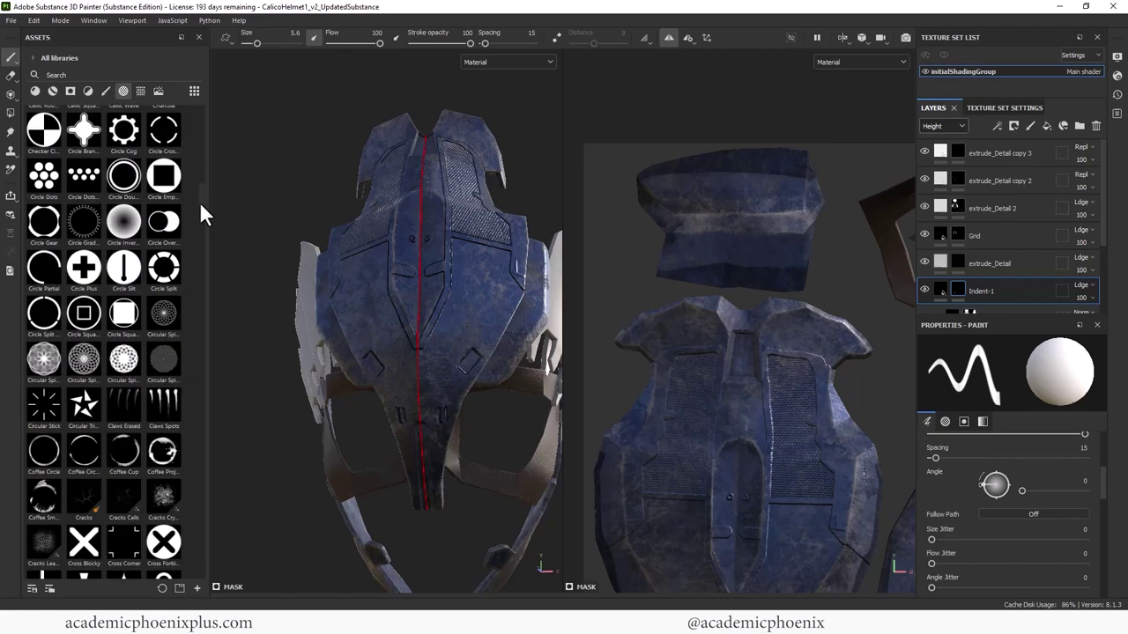
{"action": "left_click", "coordinate": [129, 231]}
{"action": "right_click_drag", "start_coordinate": [428, 320], "coordinate": [401, 346], "text": "alt"}
- Try stamping a mirrored inverted circle at size 5.6 beside the tilted rectangles above the eye openings
{"action": "left_click", "coordinate": [397, 341]}
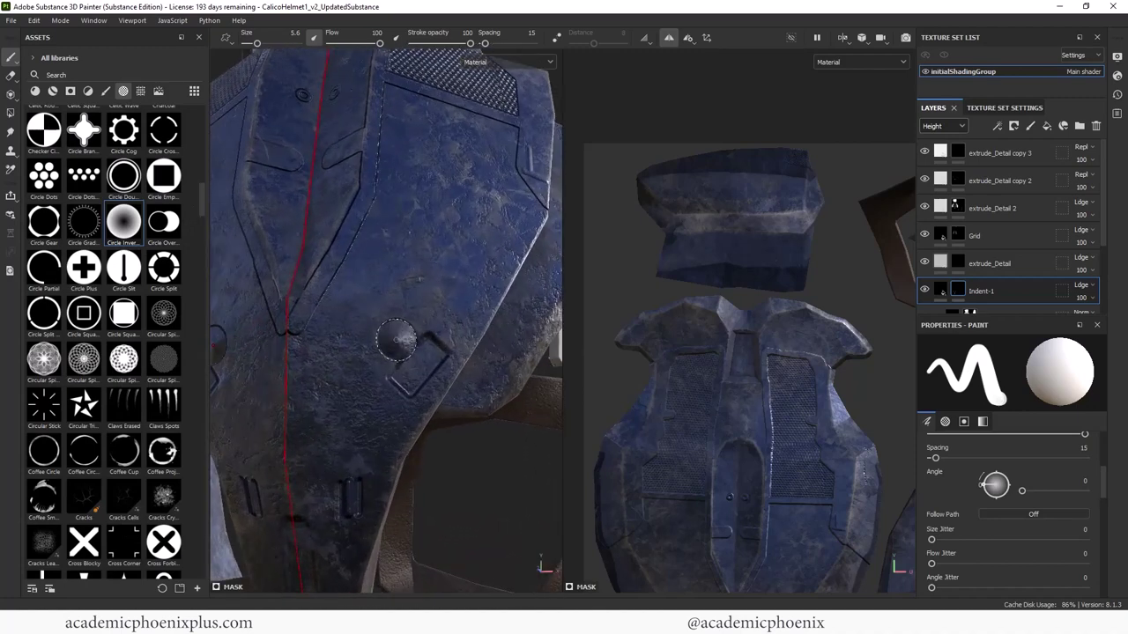
{"action": "key", "text": "ctrl+z"}
{"action": "key", "text": "ctrl+y"}
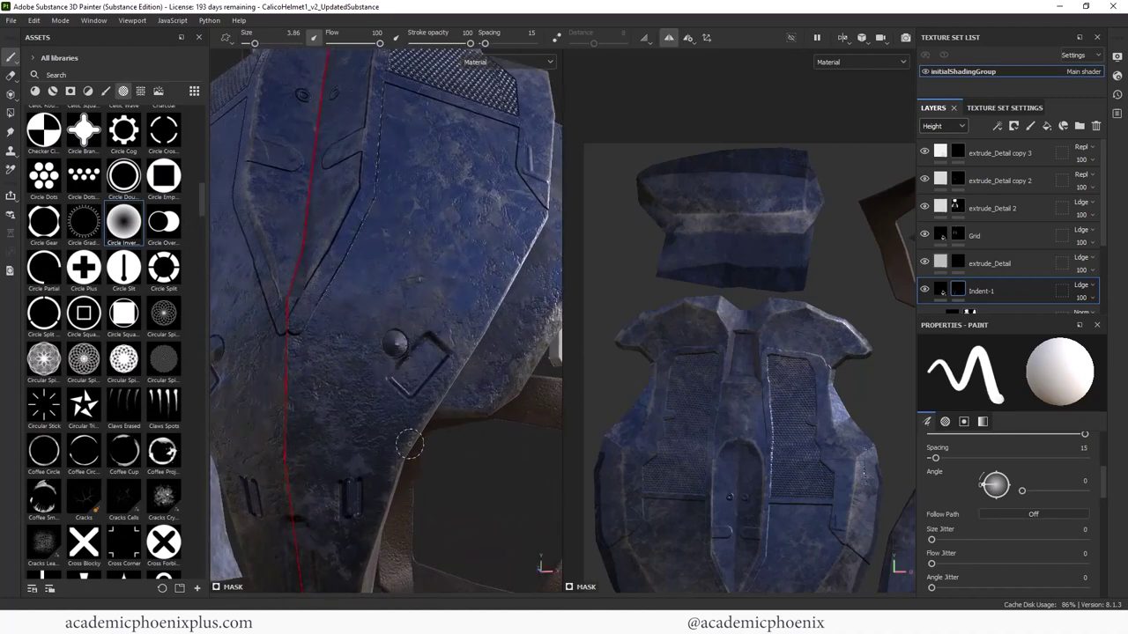
{"action": "key", "text": "ctrl+z"}
- Reduce the brush size to 0.93 for small inverted-circle stamps on the Indent-1 mask
{"action": "key", "text": "bracketleft"}
{"action": "key", "text": "bracketleft"}
{"action": "key", "text": "bracketleft"}
{"action": "key", "text": "bracketleft"}
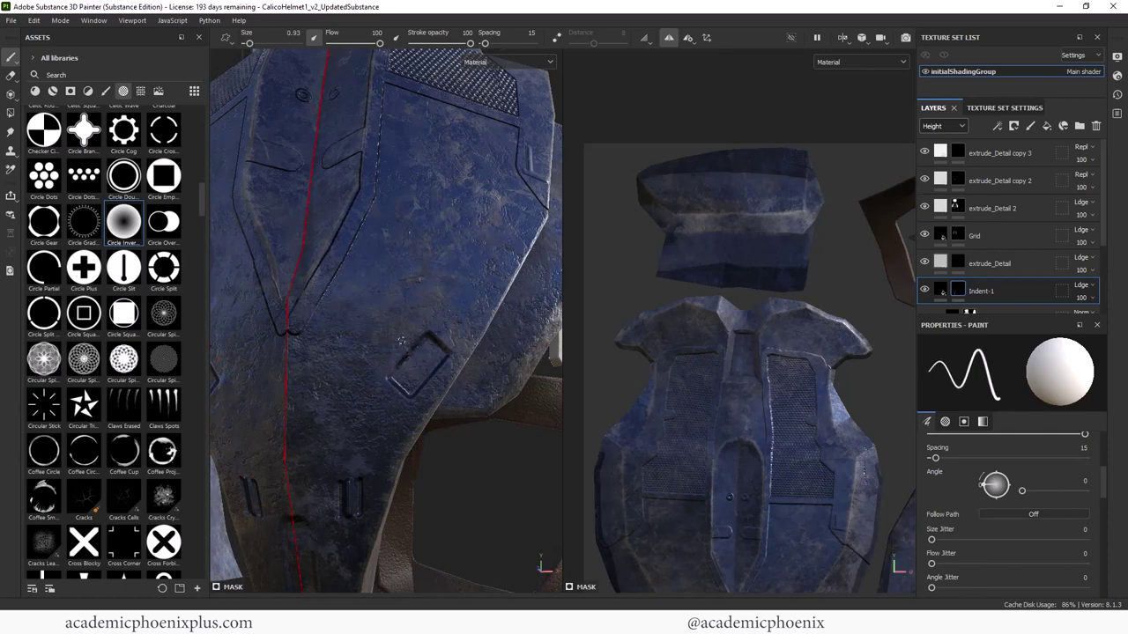
{"action": "scroll", "coordinate": [446, 429], "scroll_direction": "down", "scroll_amount": 5}
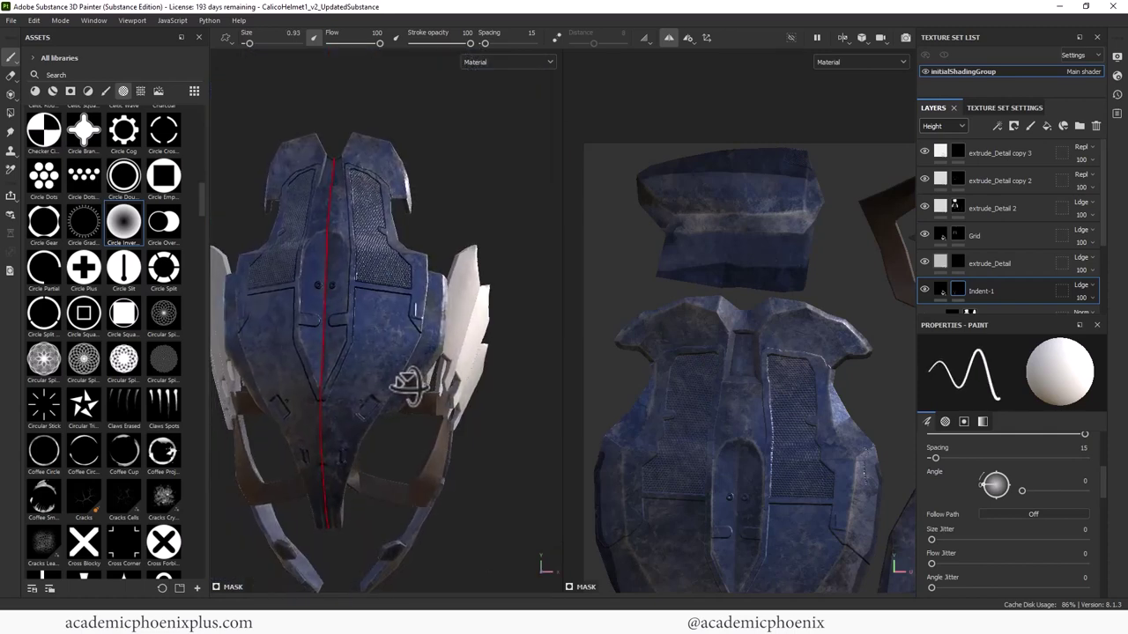
- Make the extrude_Detail 2 layer's mask active for painting
{"action": "left_click_drag", "start_coordinate": [401, 381], "coordinate": [392, 397], "text": "alt"}
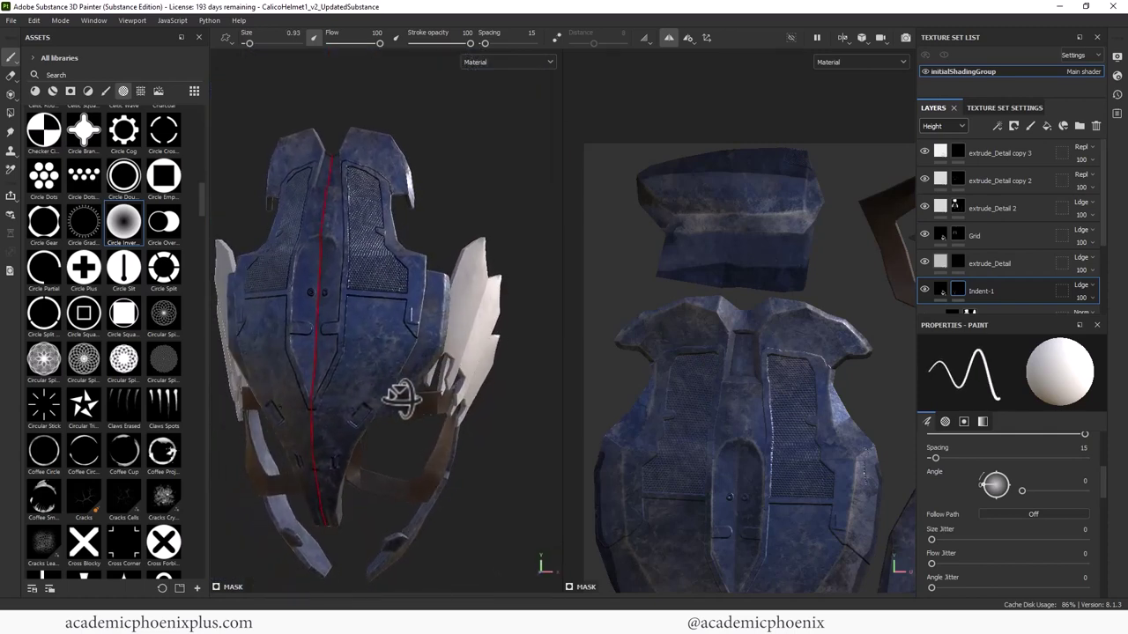
{"action": "left_click", "coordinate": [996, 152]}
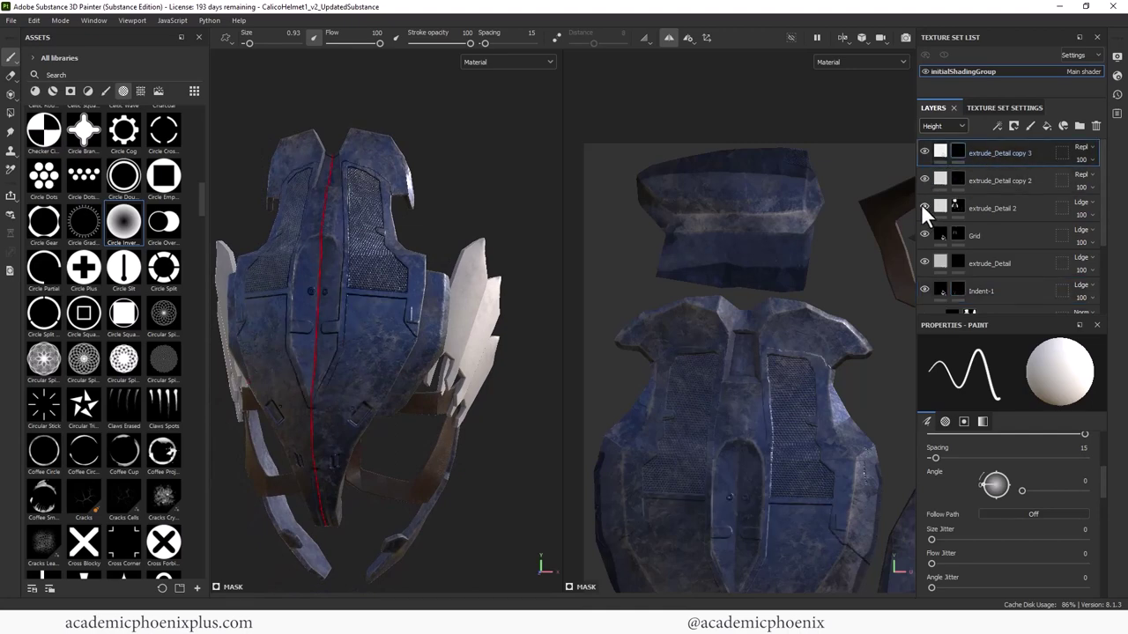
{"action": "left_click", "coordinate": [956, 208]}
{"action": "key", "text": "1"}
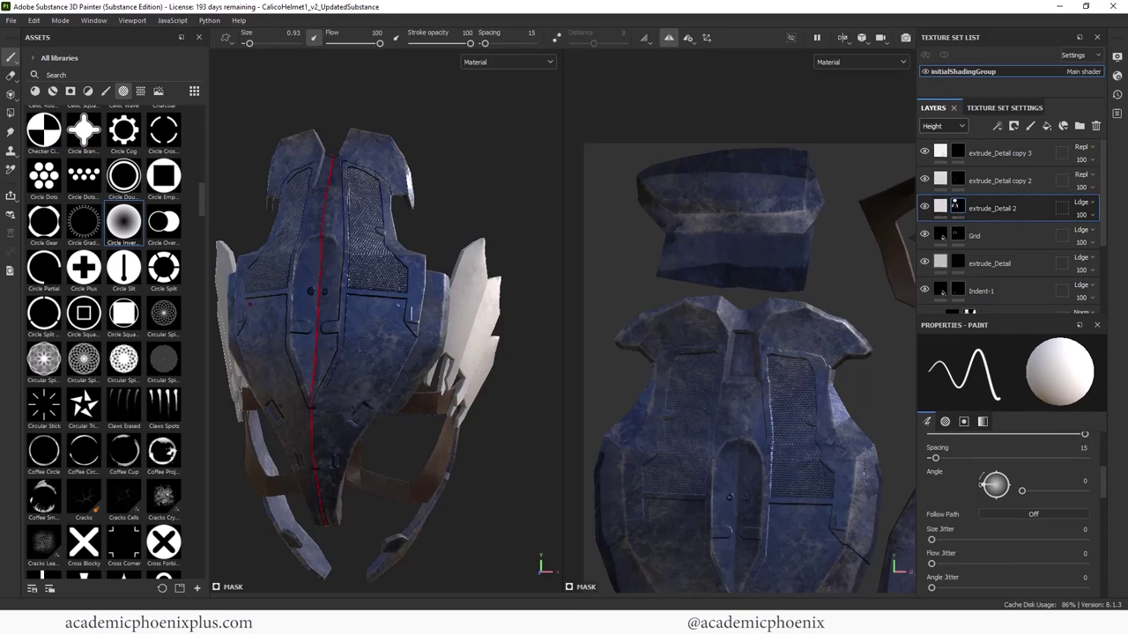
- Choose the Basic Hard brush and reduce its size to 2.44 for painting the extrude_Detail 2 mask below the patterned panels
{"action": "left_click", "coordinate": [105, 89]}
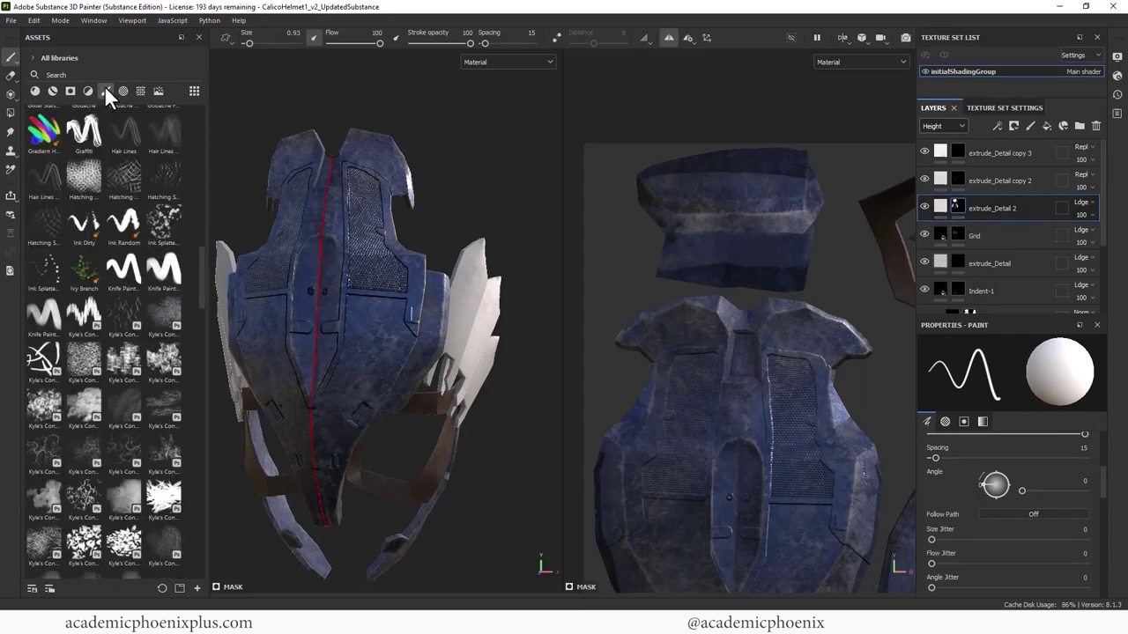
{"action": "left_click", "coordinate": [133, 270]}
{"action": "left_click_drag", "start_coordinate": [198, 288], "coordinate": [192, 112]}
{"action": "left_click", "coordinate": [138, 224]}
{"action": "scroll", "coordinate": [405, 221], "scroll_direction": "up", "scroll_amount": 3}
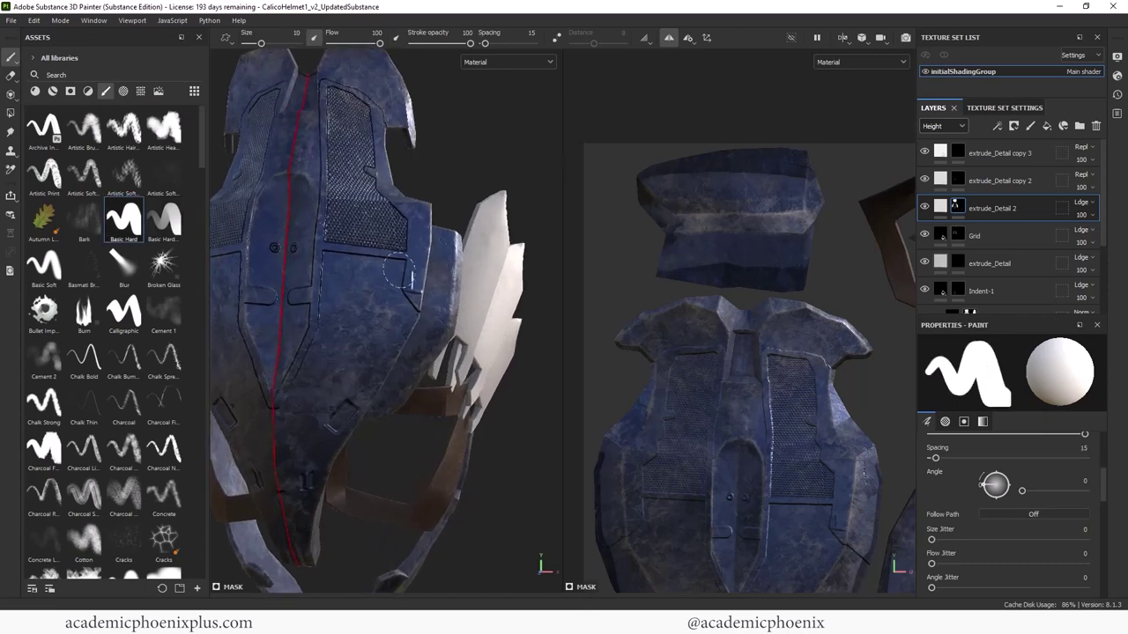
{"action": "right_click_drag", "start_coordinate": [362, 264], "coordinate": [339, 254], "text": "ctrl"}
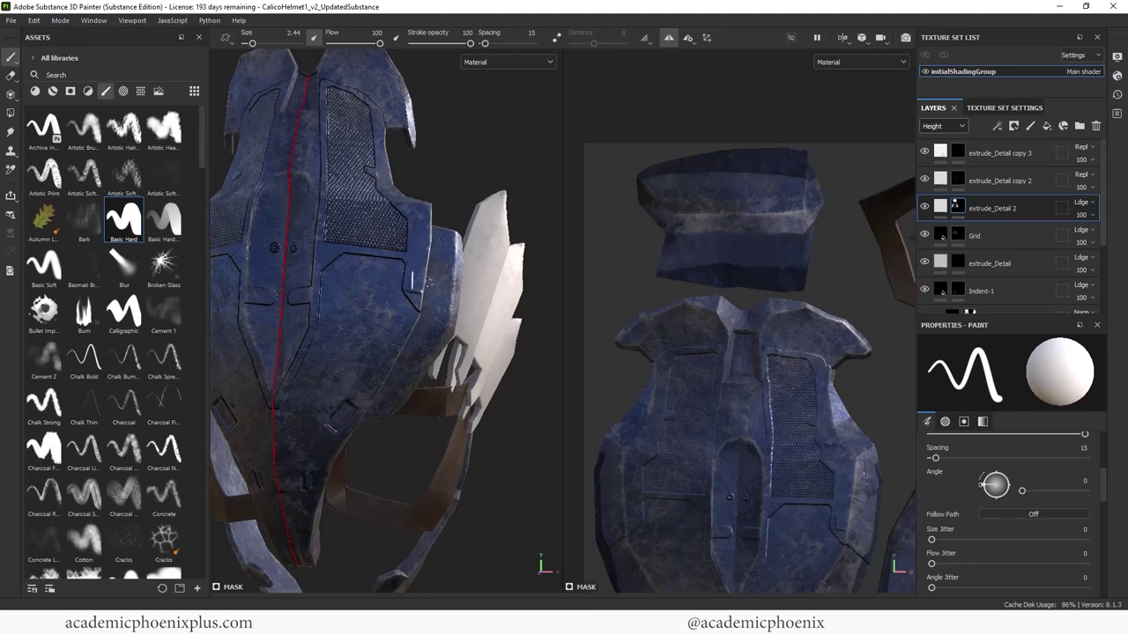
- Add a new folder at the top of the layer stack, above extrude_Detail copy 3
{"action": "left_click_drag", "start_coordinate": [401, 300], "coordinate": [351, 386], "text": "alt"}
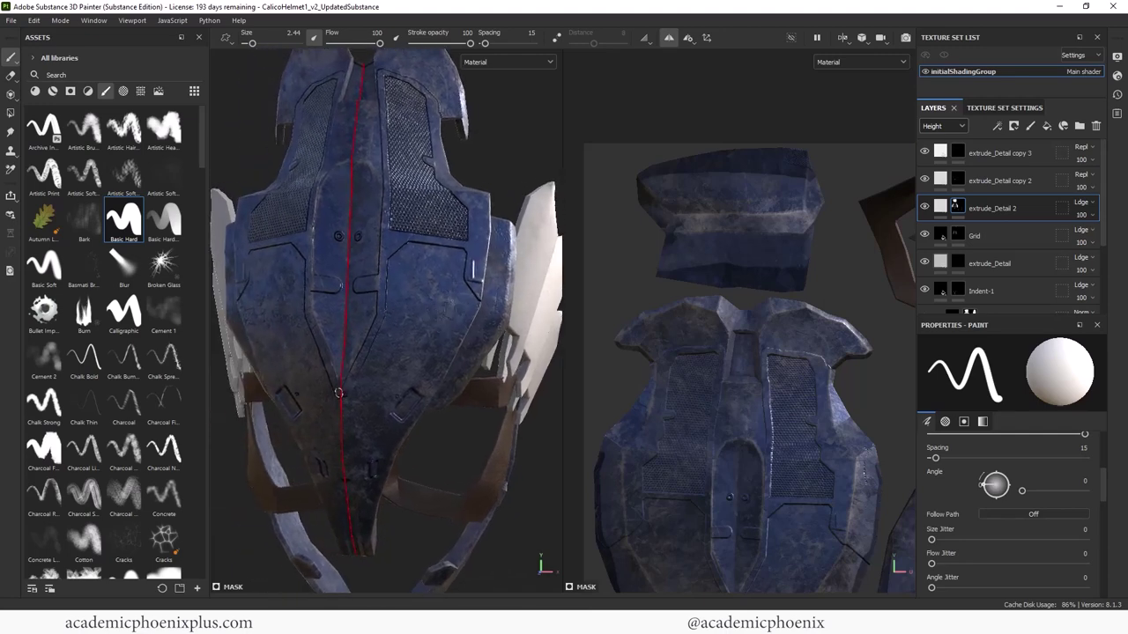
{"action": "right_click_drag", "start_coordinate": [338, 394], "coordinate": [414, 255], "text": "alt"}
{"action": "left_click_drag", "start_coordinate": [414, 255], "coordinate": [431, 208], "text": "alt"}
{"action": "left_click", "coordinate": [1003, 153]}
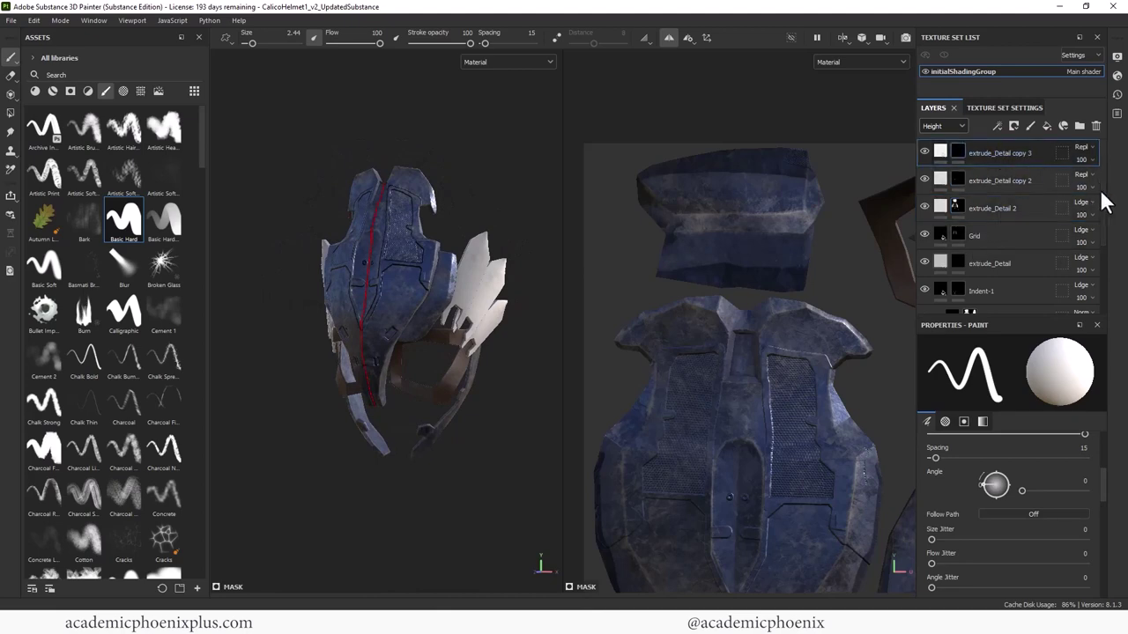
{"action": "scroll", "coordinate": [1106, 201], "scroll_direction": "down", "scroll_amount": 3}
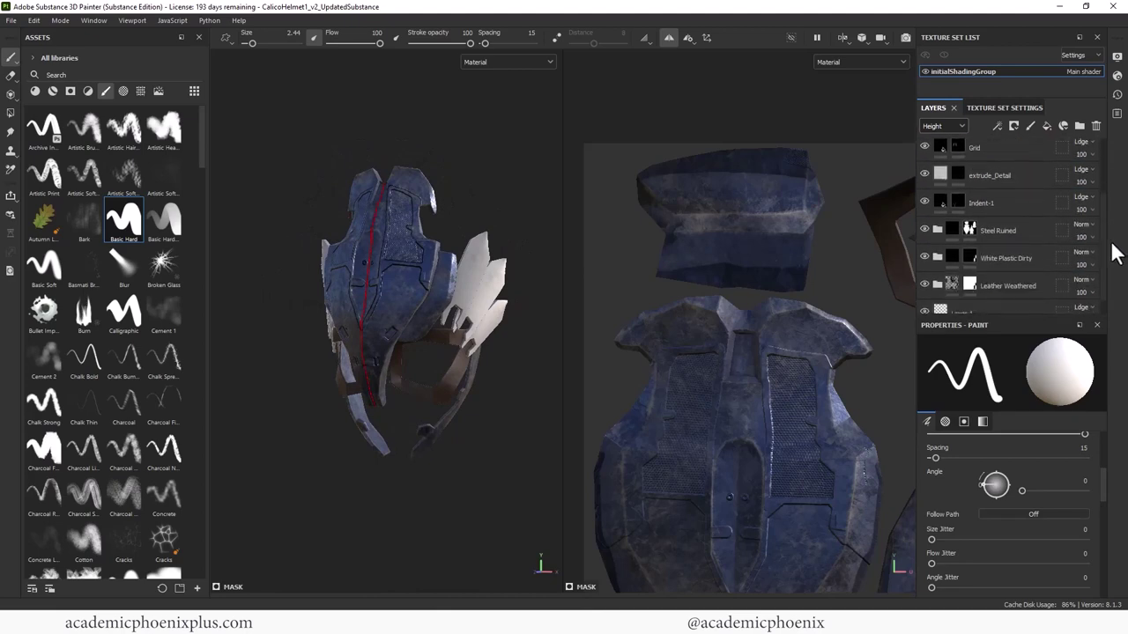
{"action": "scroll", "coordinate": [1043, 255], "scroll_direction": "up", "scroll_amount": 2}
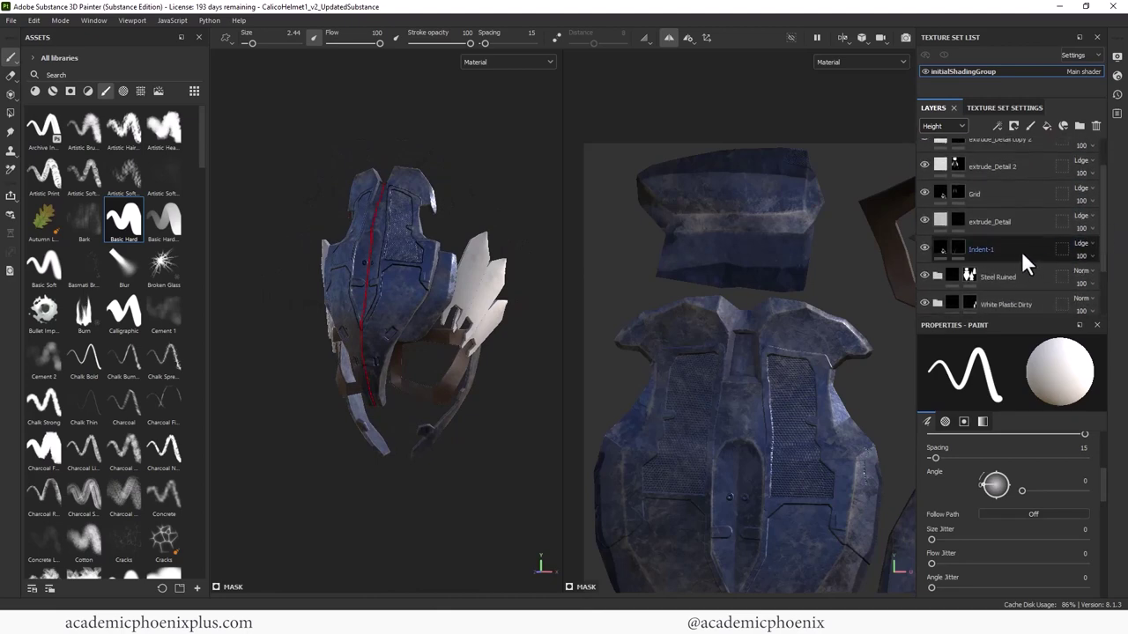
{"action": "left_click", "coordinate": [1020, 251]}
{"action": "scroll", "coordinate": [1049, 189], "scroll_direction": "up", "scroll_amount": 1}
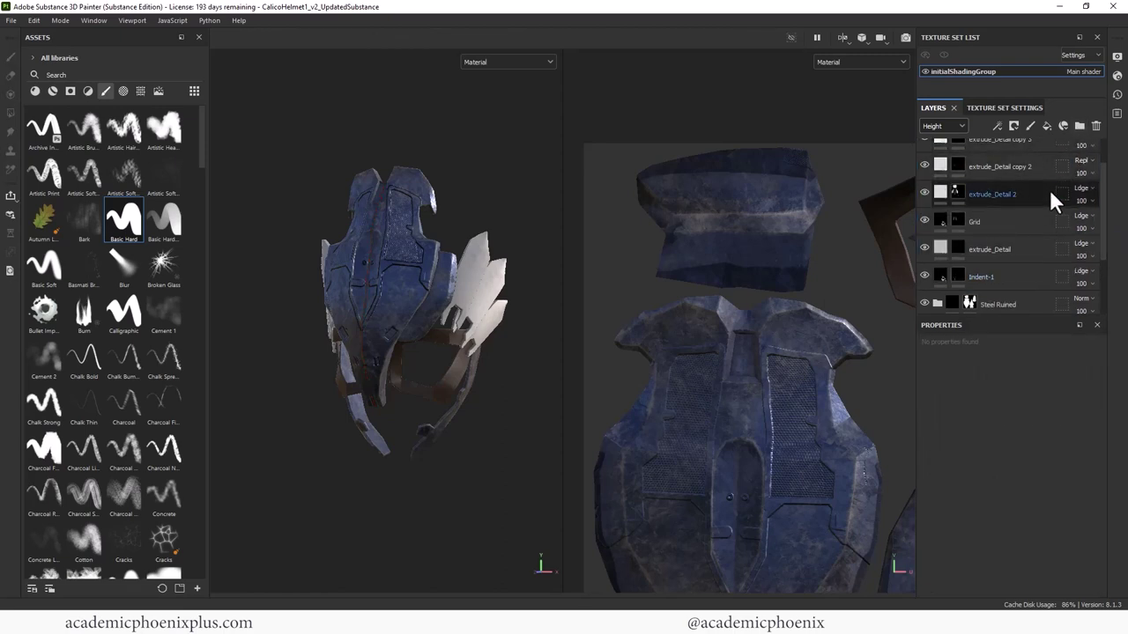
{"action": "left_click_drag", "start_coordinate": [1103, 217], "coordinate": [1095, 161]}
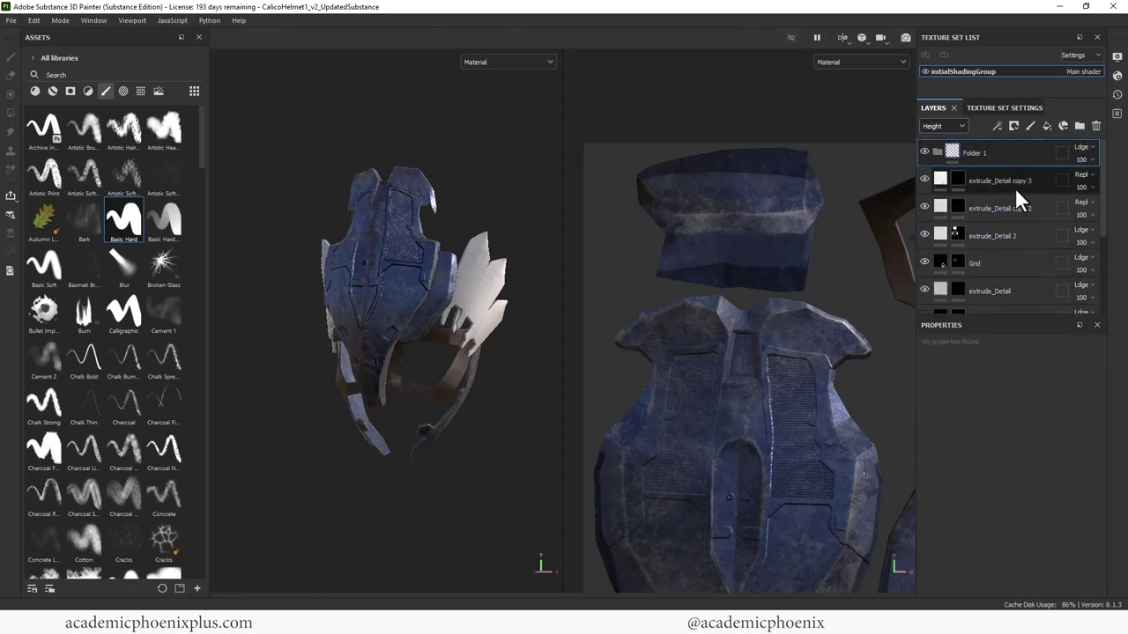
- Move the height detail layers, from extrude_Detail copy 3 down to Indent-1, into the new folder
{"action": "left_click", "coordinate": [1002, 289]}
{"action": "left_click", "coordinate": [989, 182], "text": "shift"}
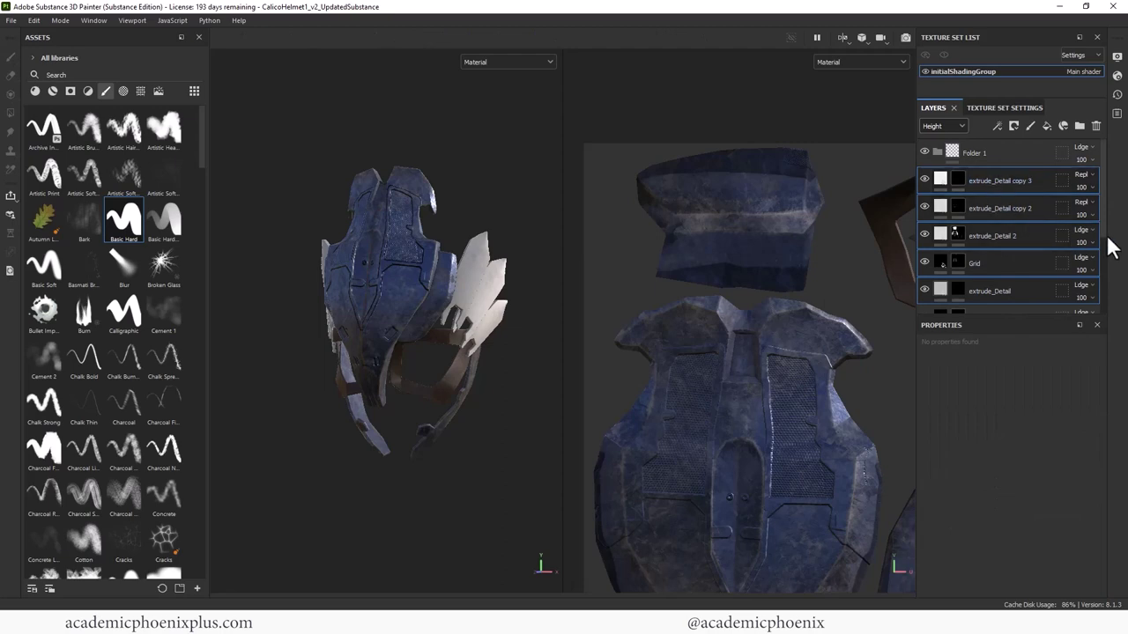
{"action": "left_click_drag", "start_coordinate": [1104, 235], "coordinate": [1097, 165]}
{"action": "left_click", "coordinate": [1011, 246], "text": "ctrl"}
{"action": "left_click_drag", "start_coordinate": [1000, 181], "coordinate": [988, 155]}
- Rename the folder holding the height detail layers as Blue Details
{"action": "double_click", "coordinate": [973, 152]}
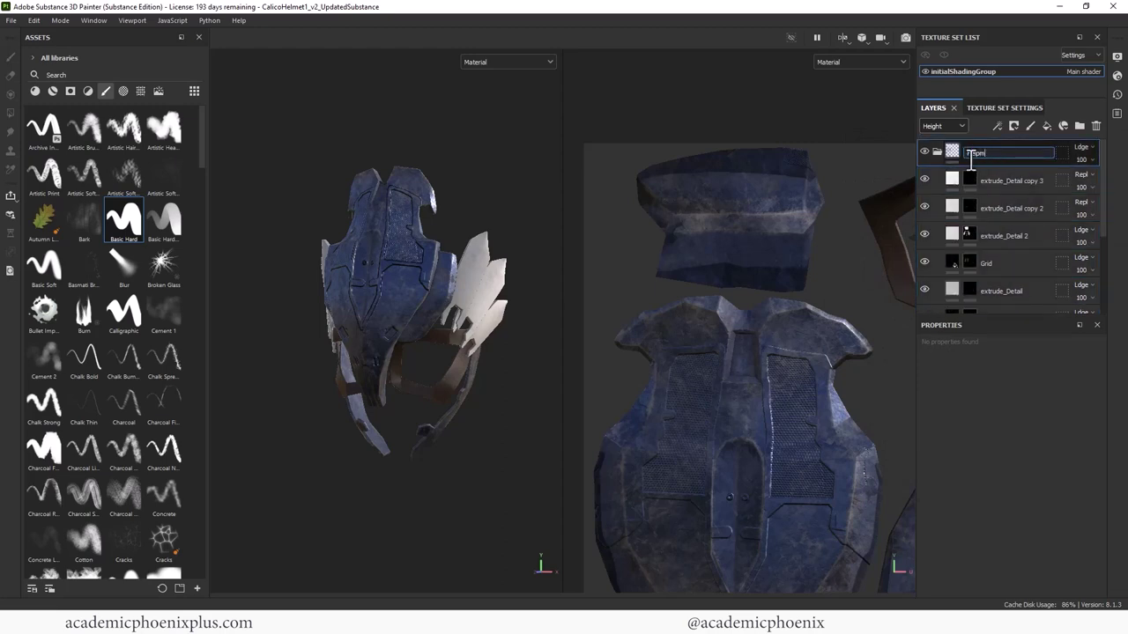
{"action": "type", "text": "Tile Details"}
{"action": "key", "text": "Return"}
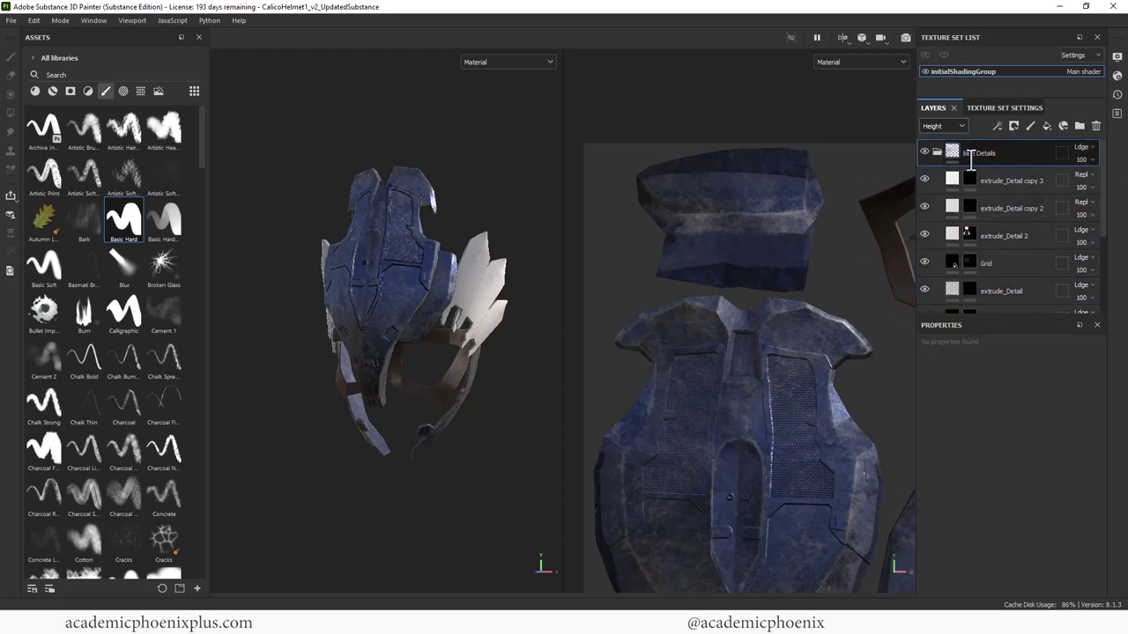
- Compare the helmet with the Blue Details folder hidden and shown, and examine the details from several sides
{"action": "left_click", "coordinate": [925, 151]}
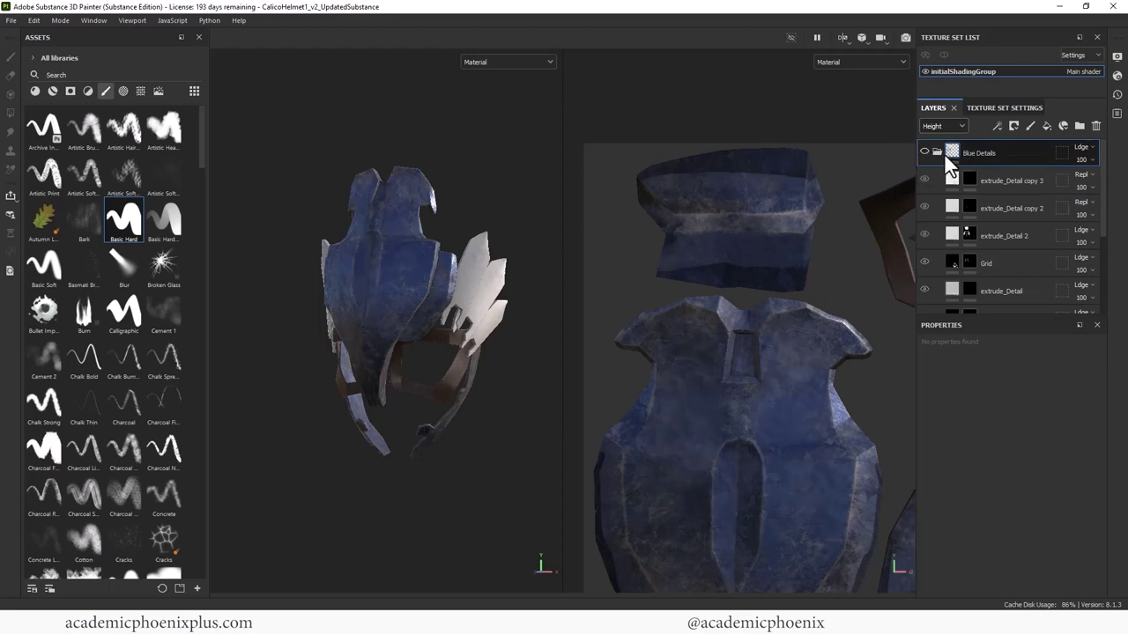
{"action": "left_click", "coordinate": [924, 151]}
{"action": "left_click_drag", "start_coordinate": [508, 212], "coordinate": [427, 257], "text": "alt"}
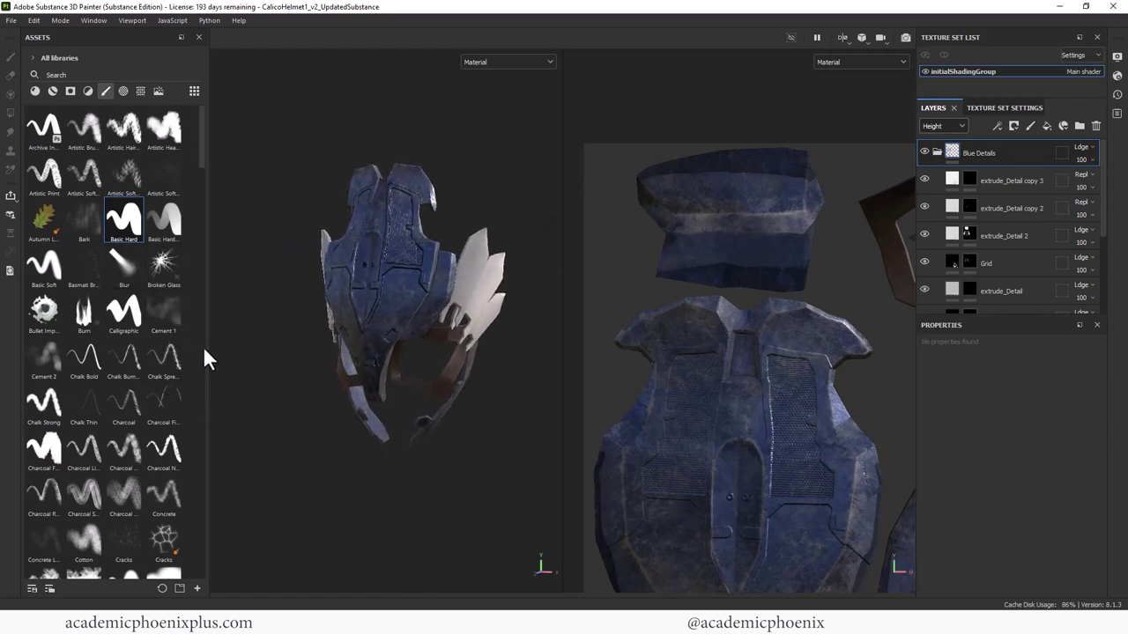
{"action": "right_click_drag", "start_coordinate": [304, 346], "coordinate": [433, 315], "text": "alt"}
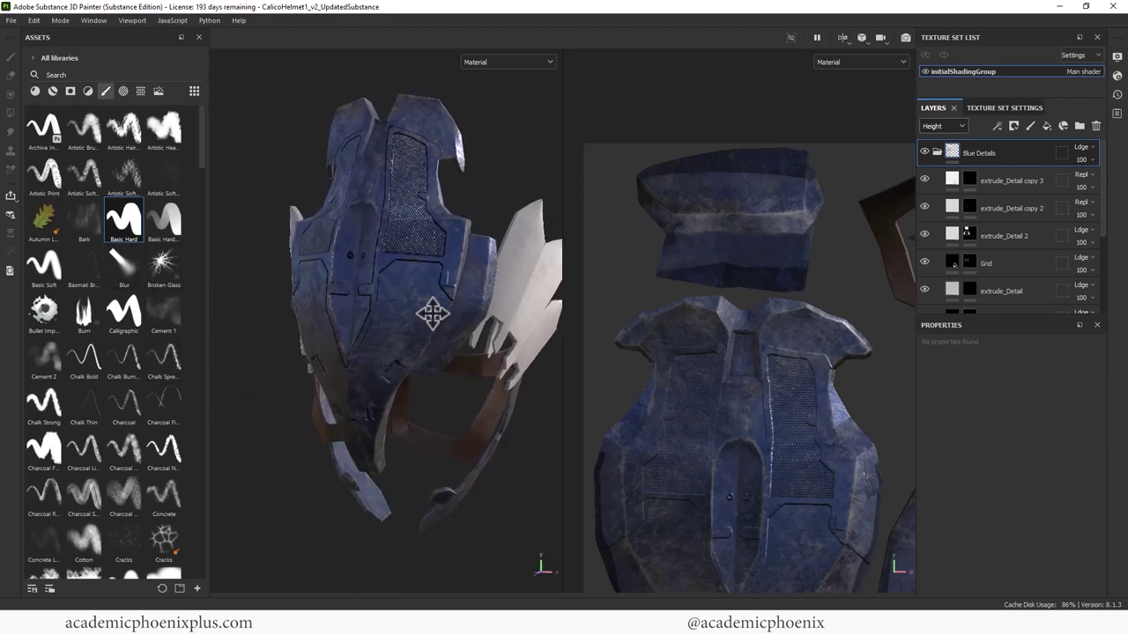
{"action": "middle_click_drag", "start_coordinate": [433, 314], "coordinate": [434, 330], "text": "alt"}
{"action": "right_click_drag", "start_coordinate": [434, 331], "coordinate": [396, 320], "text": "alt"}
{"action": "left_click_drag", "start_coordinate": [395, 321], "coordinate": [360, 396], "text": "alt"}
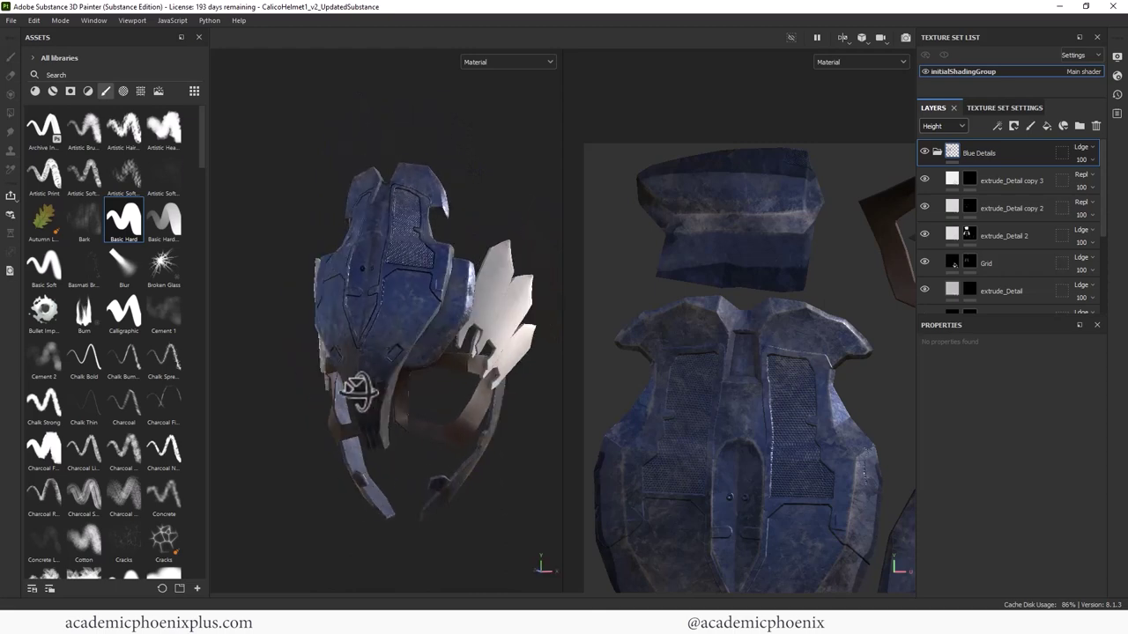
{"action": "mouse_move", "coordinate": [411, 320]}
{"action": "right_mouse_down", "text": "alt"}
{"action": "mouse_move", "coordinate": [273, 361]}
{"action": "mouse_move", "coordinate": [264, 340]}
{"action": "right_mouse_up", "text": "alt"}
{"action": "left_click_drag", "start_coordinate": [265, 340], "coordinate": [327, 315], "text": "alt"}
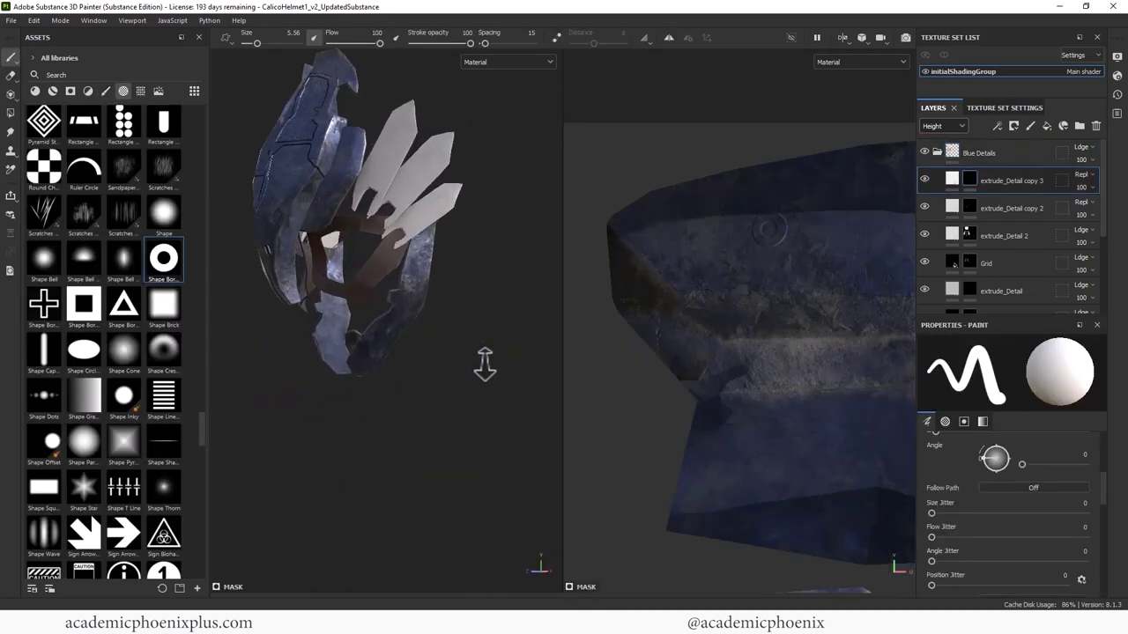
{"action": "right_click_drag", "start_coordinate": [479, 360], "coordinate": [511, 367], "text": "alt"}
{"action": "left_click_drag", "start_coordinate": [511, 368], "coordinate": [432, 440], "text": "alt"}
{"action": "left_click_drag", "start_coordinate": [401, 351], "coordinate": [476, 335], "text": "alt"}
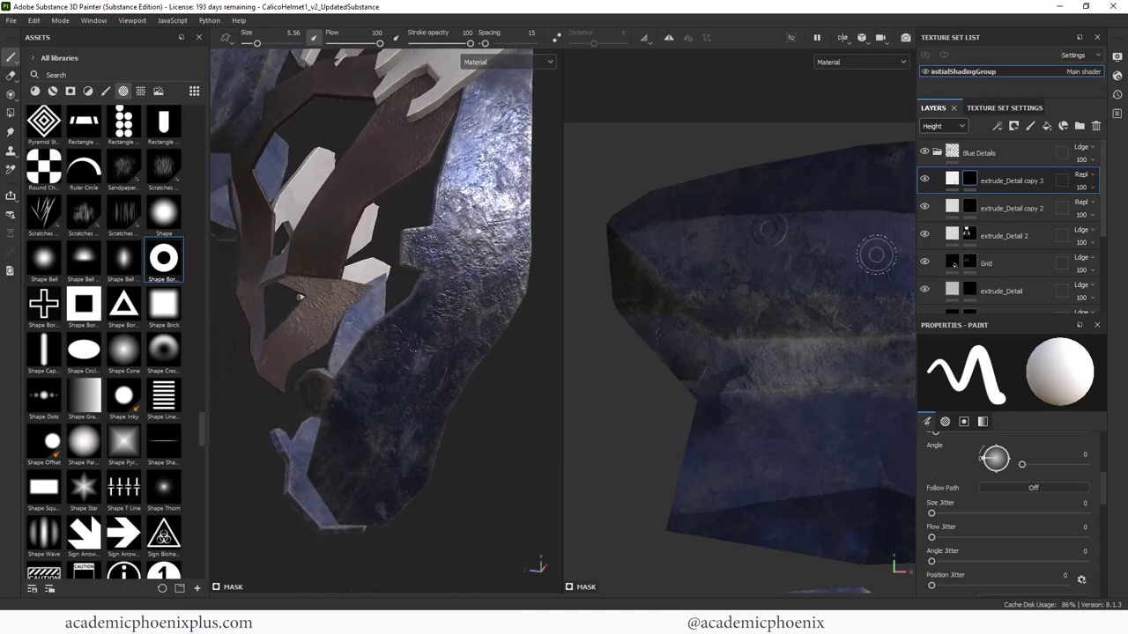
- Make the Grid layer's mask active and assign the Hexagon texture as the brush alpha
{"action": "left_click", "coordinate": [969, 262]}
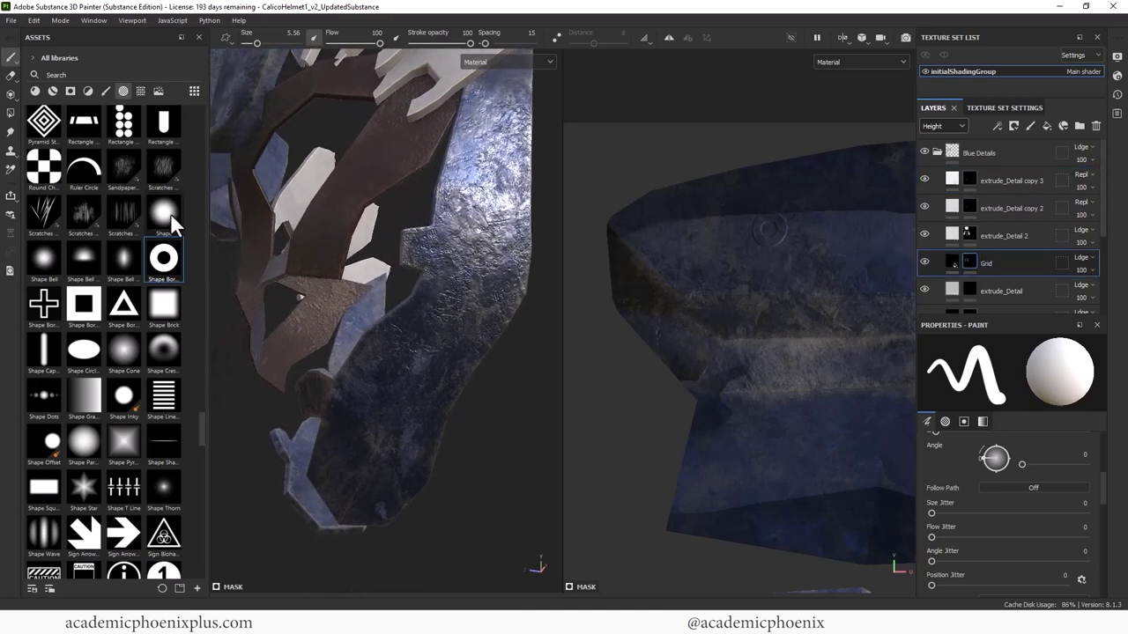
{"action": "left_click", "coordinate": [141, 91]}
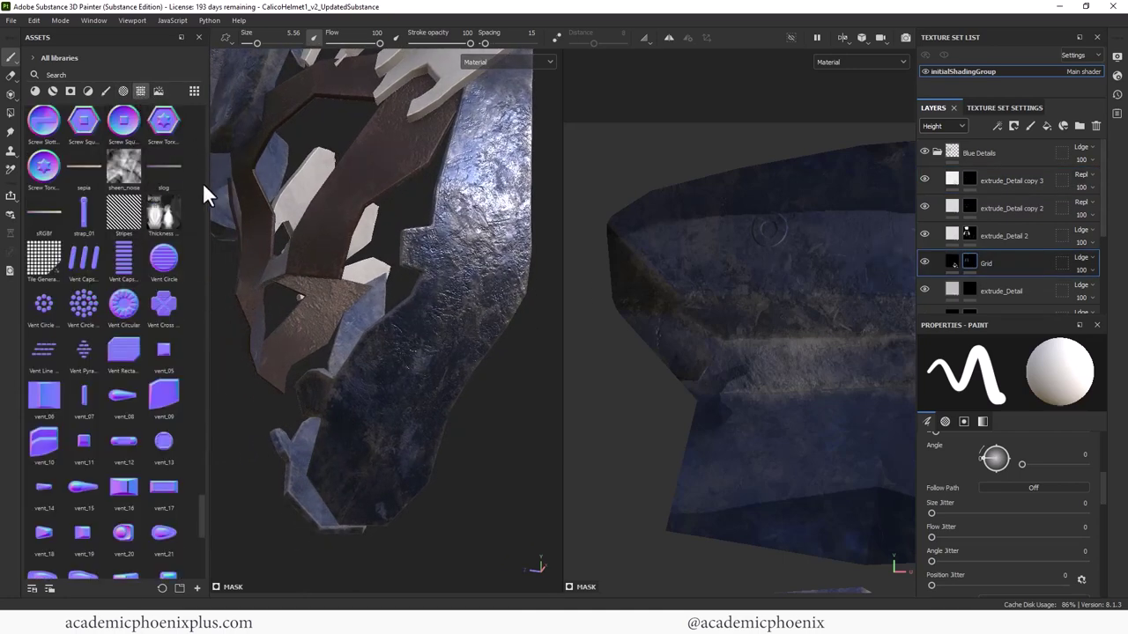
{"action": "scroll", "coordinate": [203, 507], "scroll_direction": "up", "scroll_amount": 10}
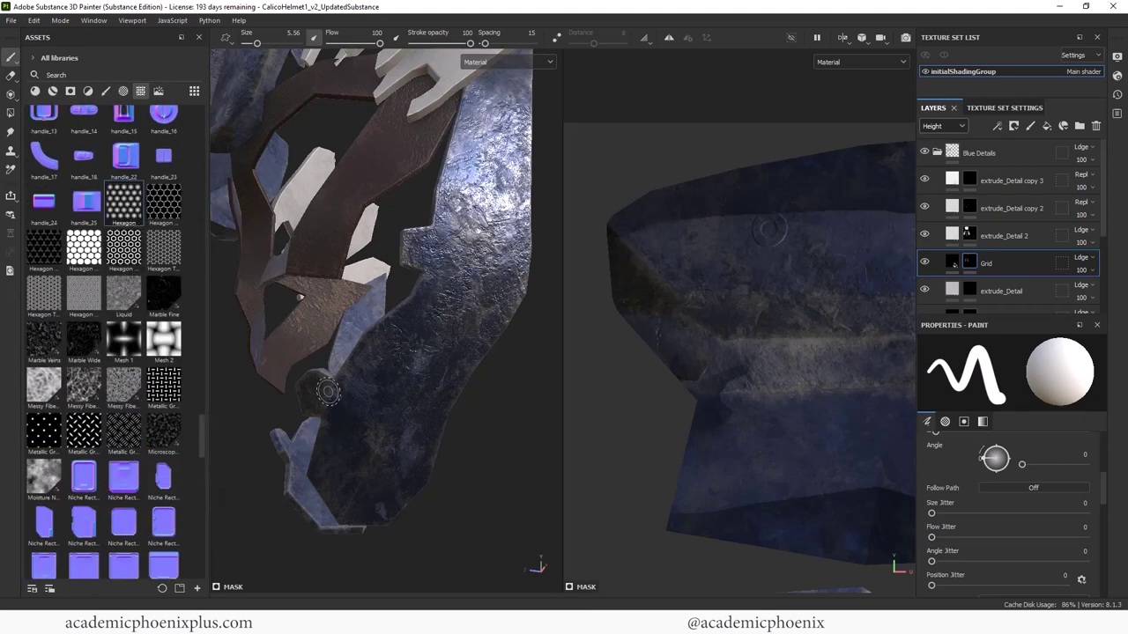
{"action": "left_click_drag", "start_coordinate": [1104, 483], "coordinate": [1105, 520]}
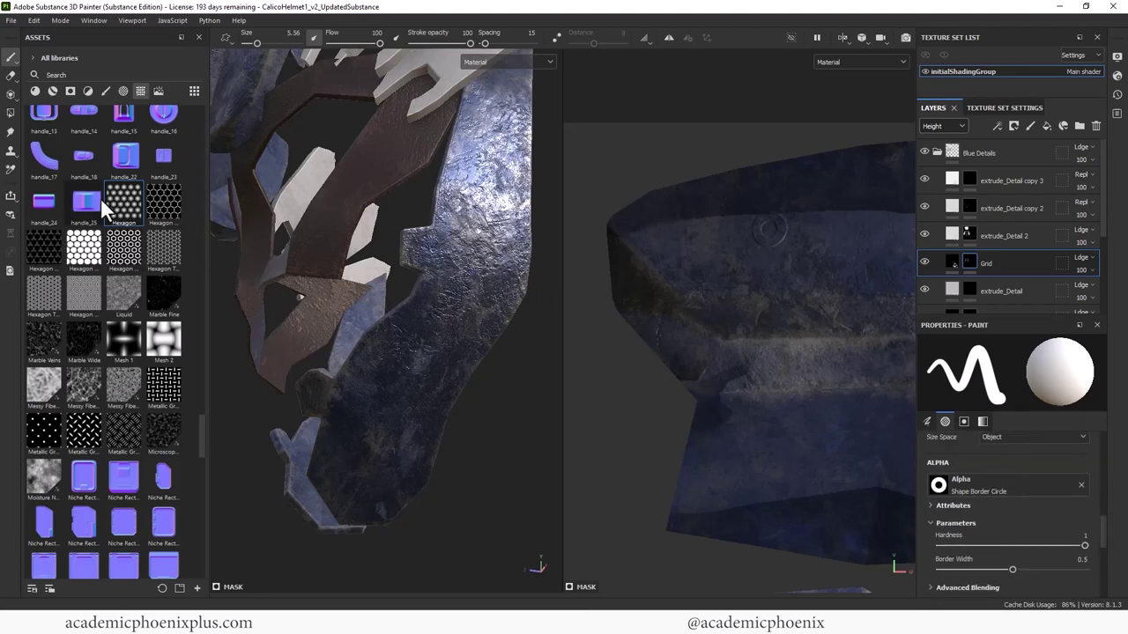
{"action": "mouse_move", "coordinate": [101, 197]}
{"action": "left_mouse_down"}
{"action": "mouse_move", "coordinate": [695, 378]}
{"action": "mouse_move", "coordinate": [969, 484]}
{"action": "left_mouse_up"}
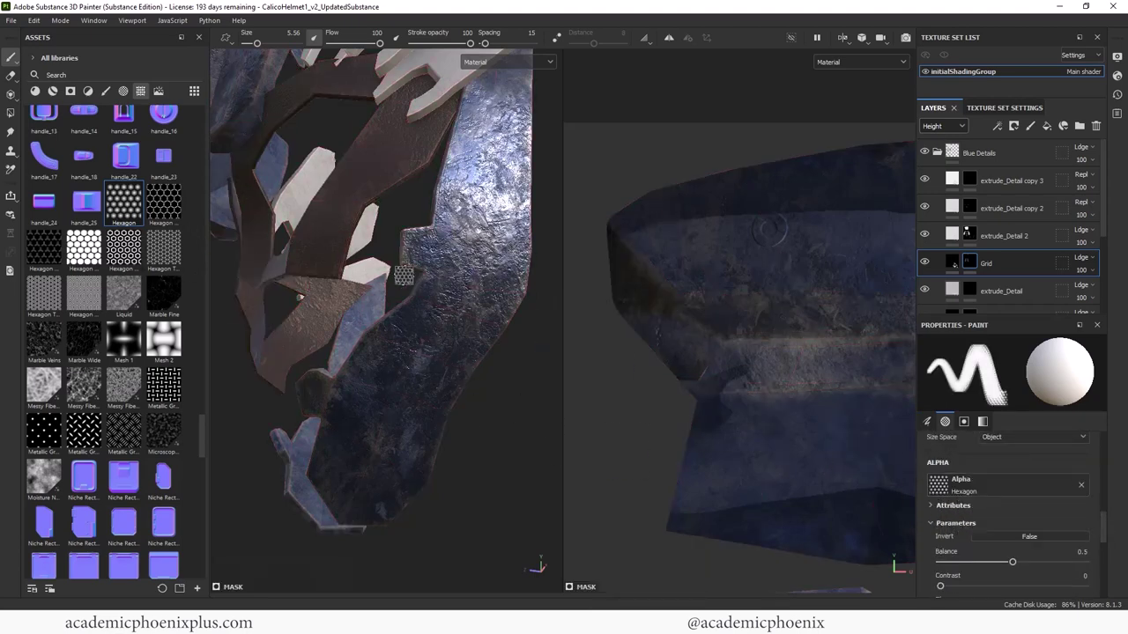
- Enlarge the brush to 8.74 and try a Hexagon stamp with tile 4 on the jaw piece's small protruding tab
{"action": "left_click", "coordinate": [420, 245]}
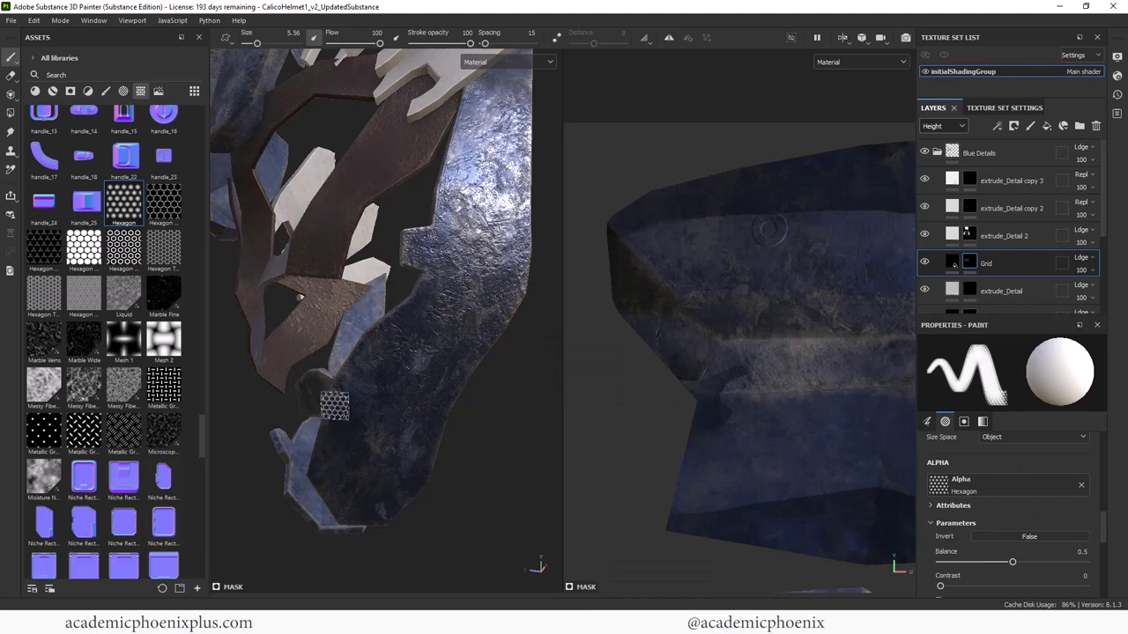
{"action": "right_click_drag", "start_coordinate": [319, 400], "coordinate": [388, 410], "text": "alt"}
{"action": "left_click_drag", "start_coordinate": [511, 494], "coordinate": [334, 428], "text": "alt"}
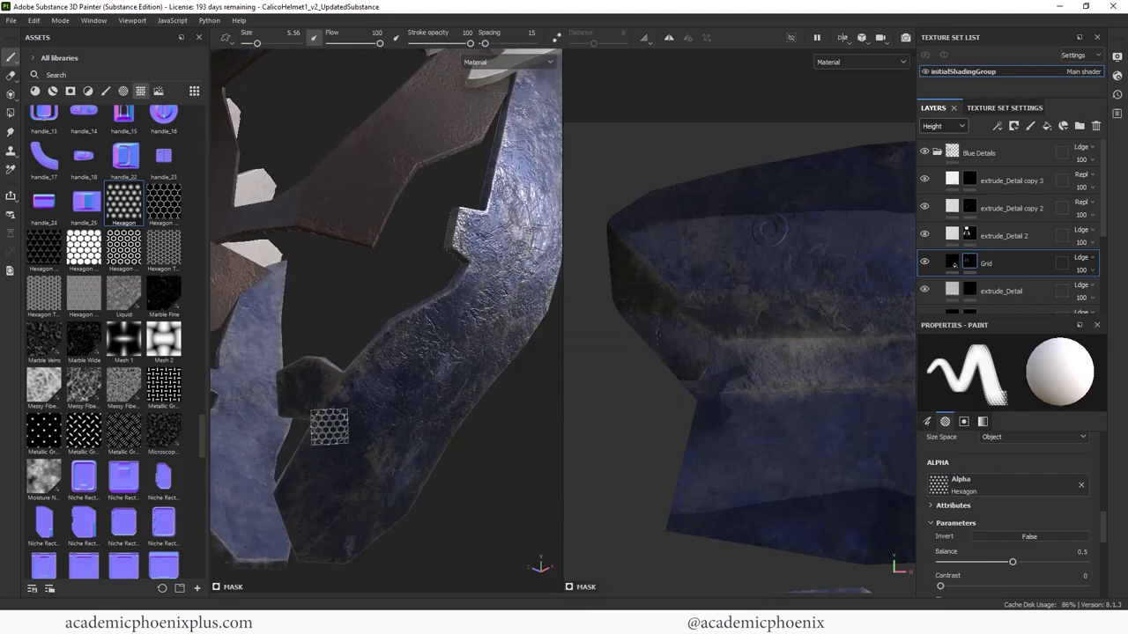
{"action": "left_click_drag", "start_coordinate": [1108, 532], "coordinate": [1105, 546]}
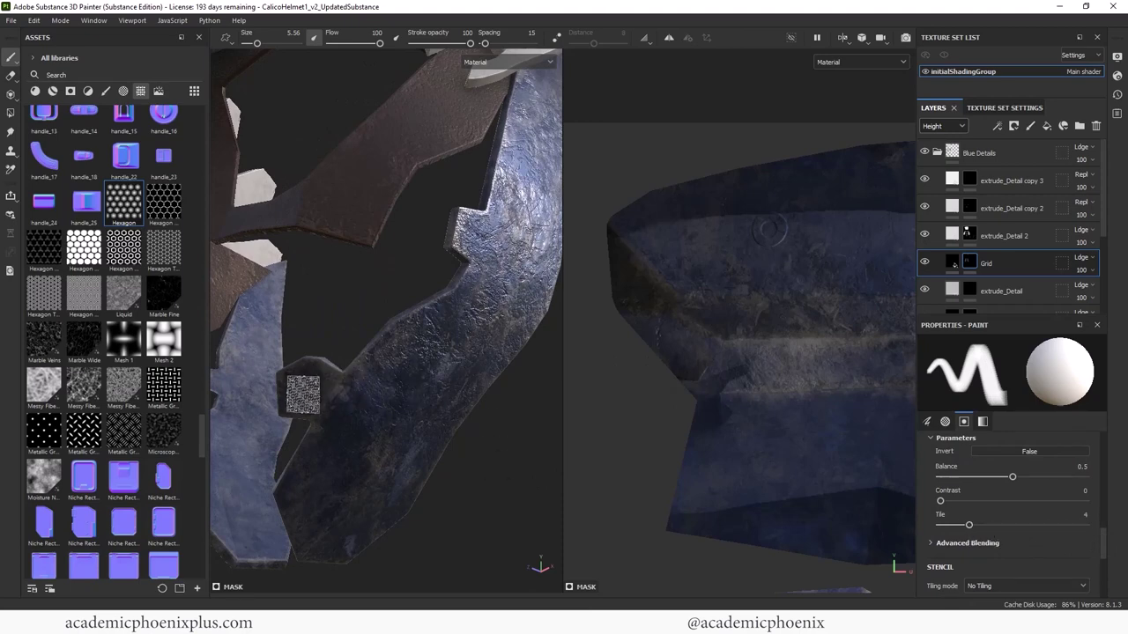
{"action": "right_click_drag", "start_coordinate": [303, 395], "coordinate": [324, 394], "text": "ctrl"}
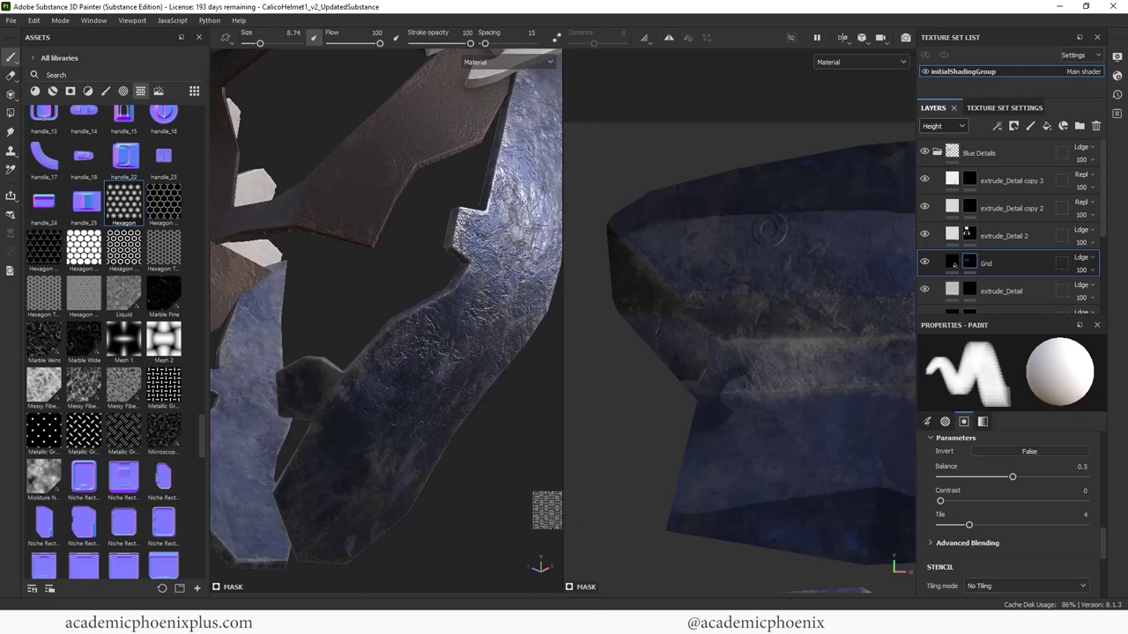
{"action": "mouse_move", "coordinate": [547, 510]}
{"action": "left_mouse_down", "text": "alt"}
{"action": "mouse_move", "coordinate": [503, 517]}
{"action": "mouse_move", "coordinate": [435, 478]}
{"action": "left_mouse_up", "text": "alt"}
{"action": "left_click", "coordinate": [304, 387]}
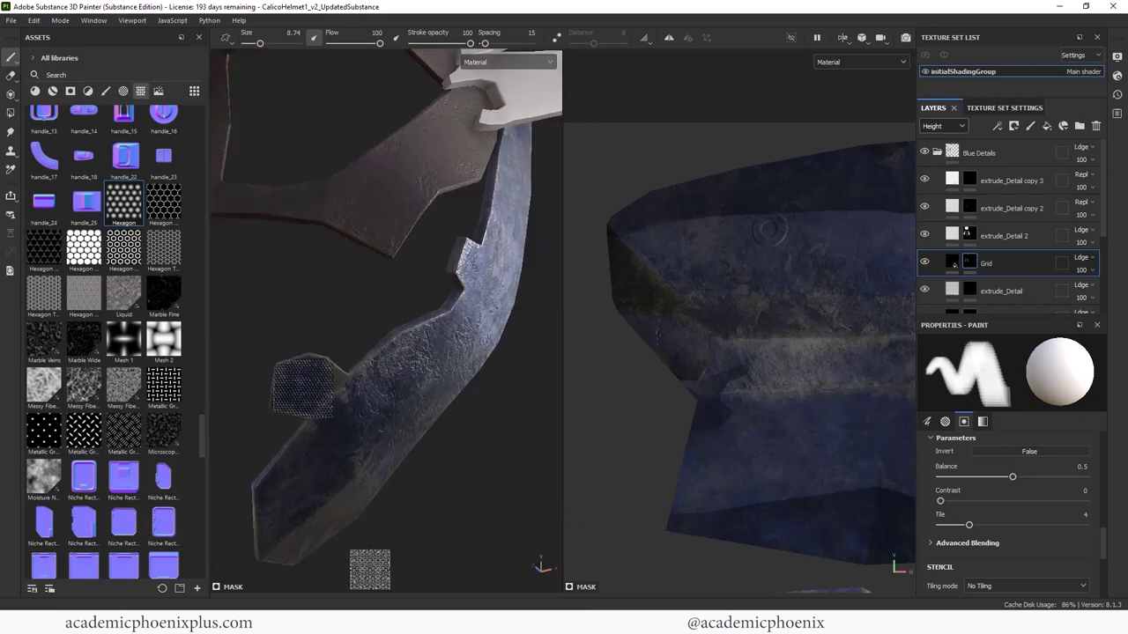
{"action": "key", "text": "ctrl+z"}
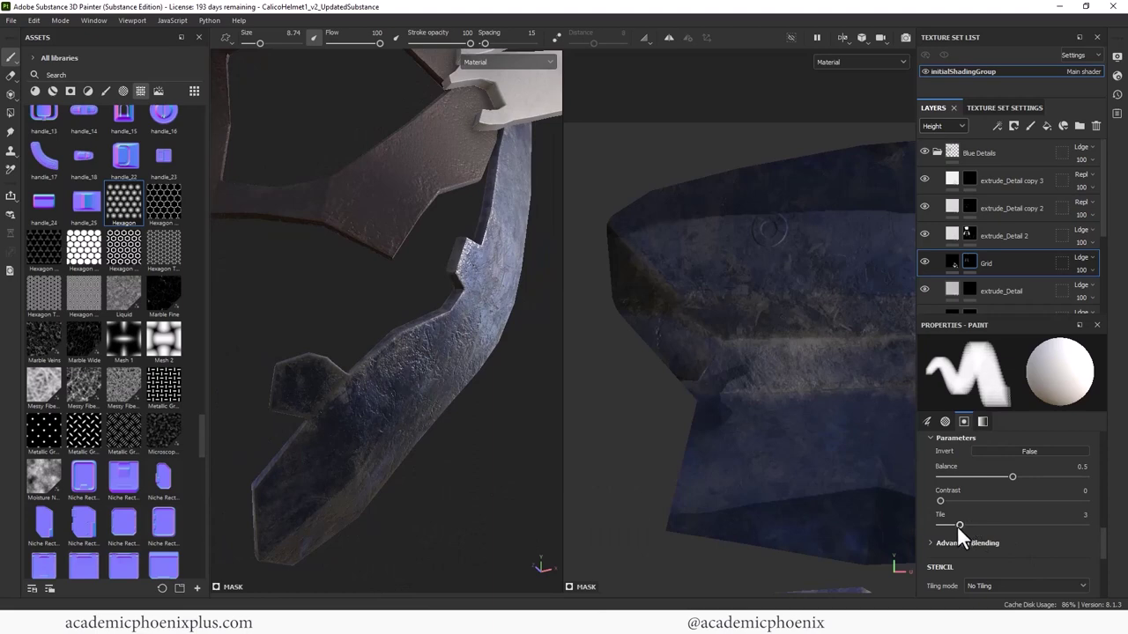
- Set the Hexagon alpha's tile to 3 and try stamping it on the jaw piece's tab
{"action": "left_click", "coordinate": [302, 390]}
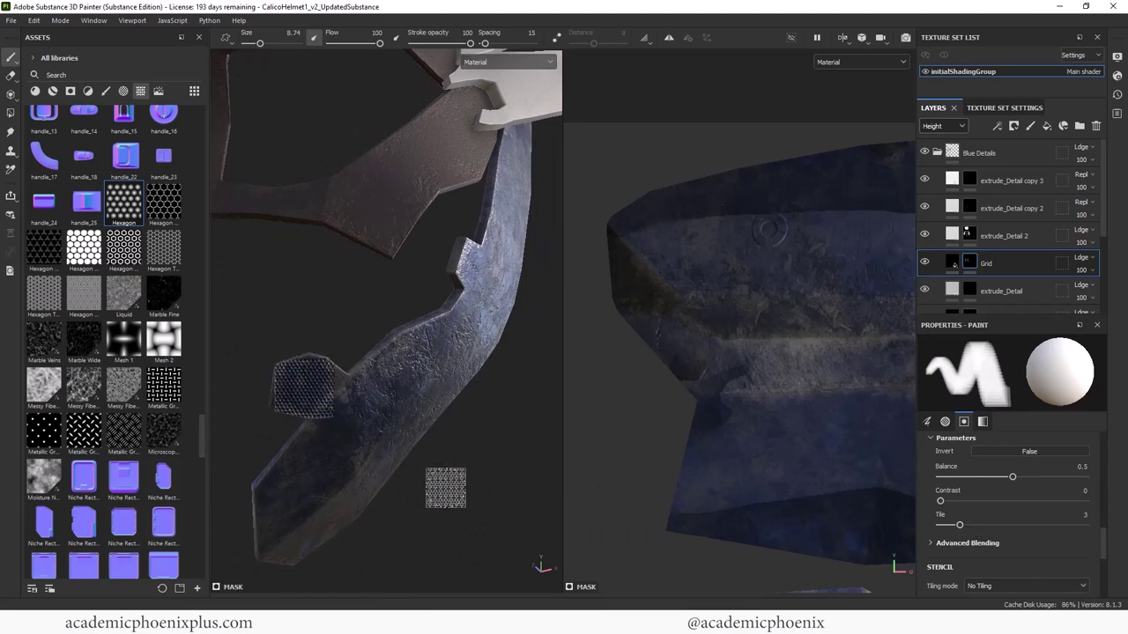
{"action": "left_click", "coordinate": [396, 419]}
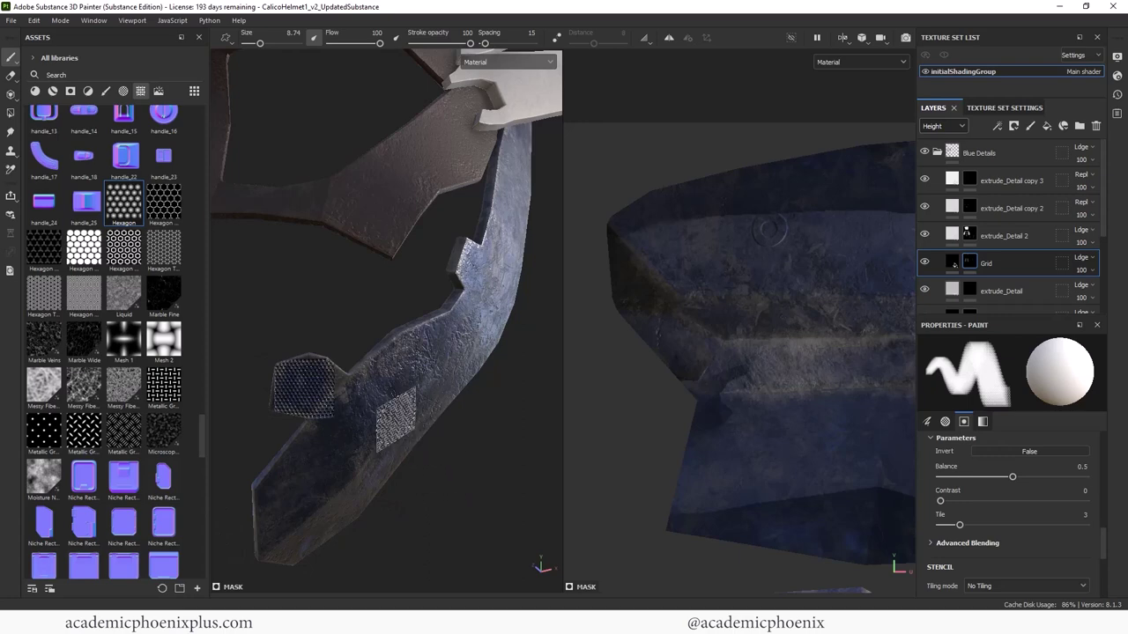
{"action": "key", "text": "ctrl+z"}
{"action": "key", "text": "ctrl+z"}
- Set the brush angle to 10 and stamp the hexagon pattern over the jaw piece's small tab
{"action": "scroll", "coordinate": [1101, 538], "scroll_direction": "up", "scroll_amount": 4}
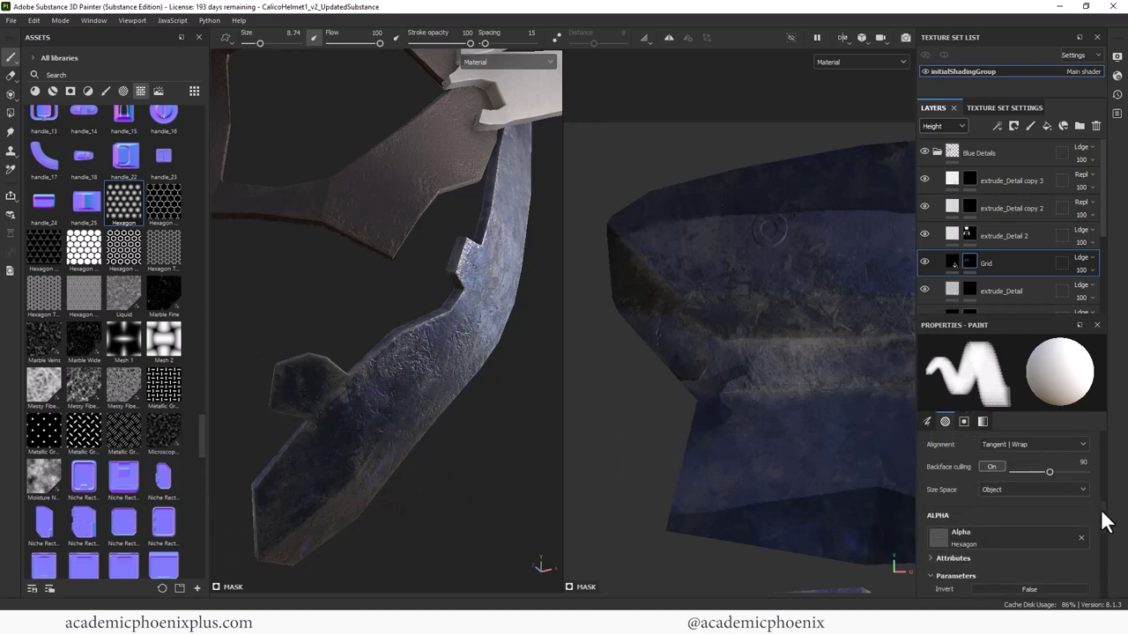
{"action": "scroll", "coordinate": [1103, 511], "scroll_direction": "down", "scroll_amount": 4}
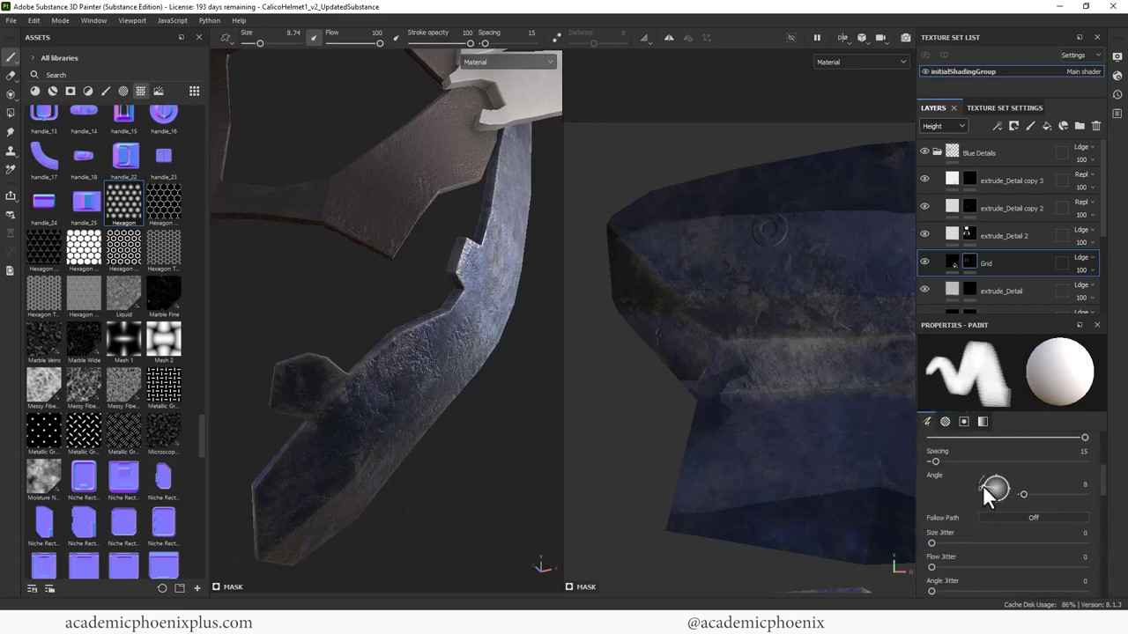
{"action": "left_click", "coordinate": [304, 388]}
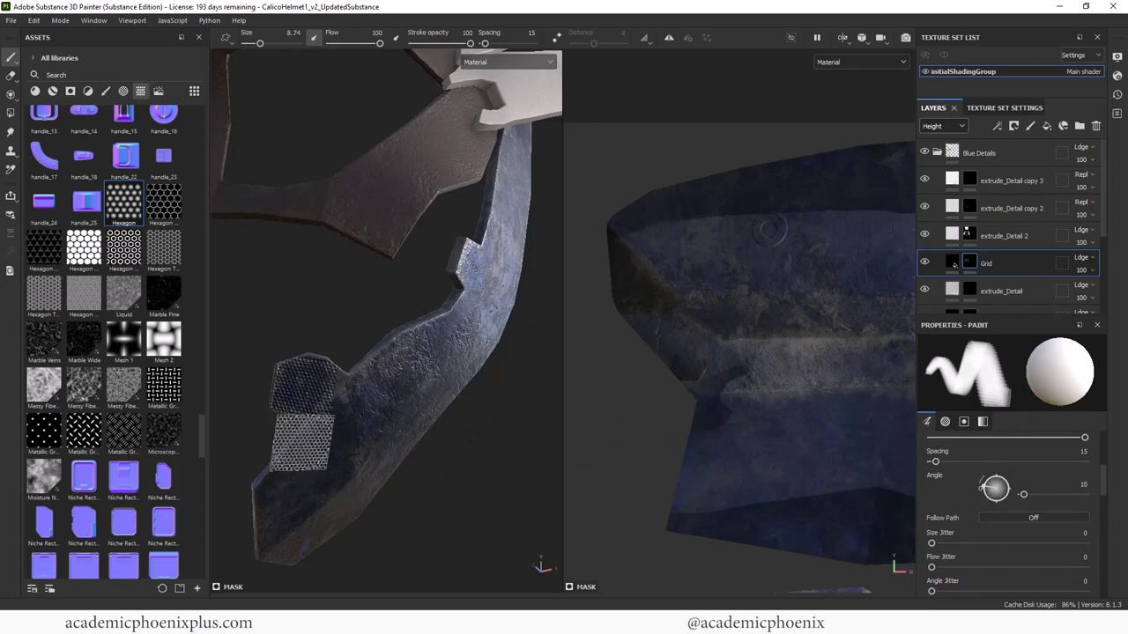
- Reduce the brush size to 6.54 and stamp another hexagon patch on the jaw piece beside the patterned tab
{"action": "mouse_move", "coordinate": [413, 479]}
{"action": "left_mouse_down", "text": "alt"}
{"action": "mouse_move", "coordinate": [353, 461]}
{"action": "mouse_move", "coordinate": [453, 461]}
{"action": "mouse_move", "coordinate": [423, 470]}
{"action": "mouse_move", "coordinate": [414, 432]}
{"action": "mouse_move", "coordinate": [357, 394]}
{"action": "left_mouse_up", "text": "alt"}
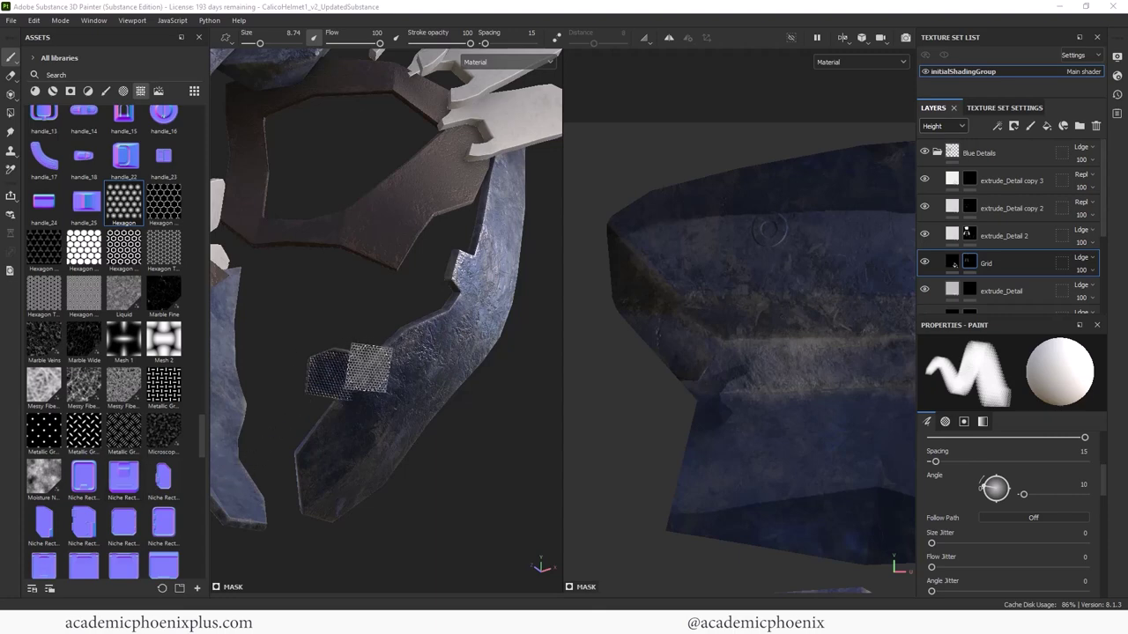
{"action": "key", "text": "bracketleft"}
{"action": "key", "text": "bracketleft"}
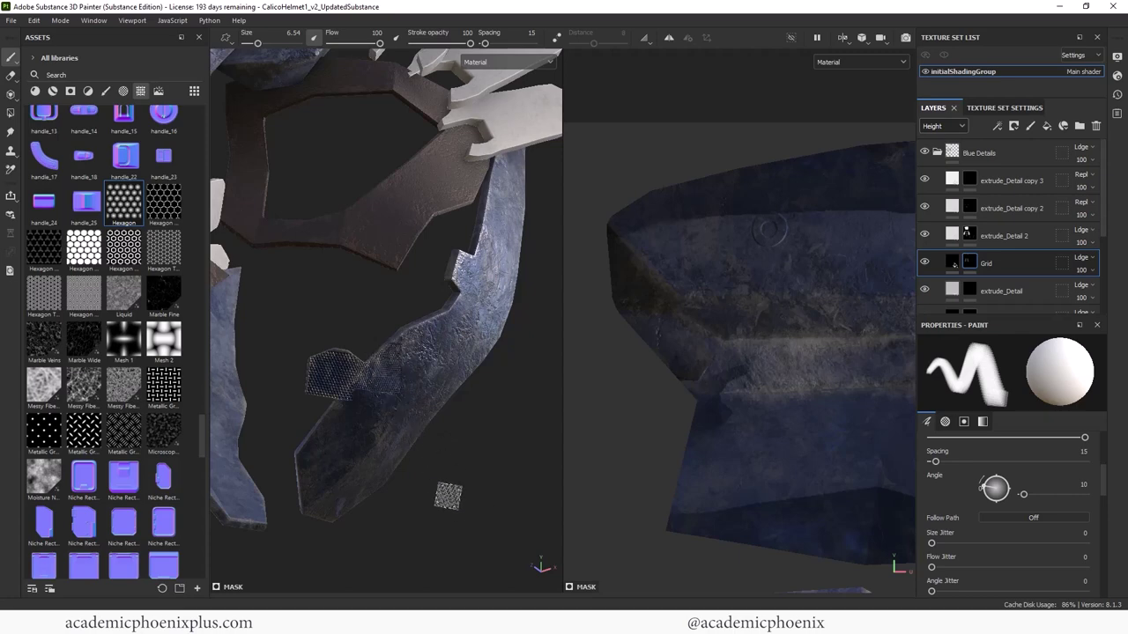
{"action": "mouse_move", "coordinate": [431, 478]}
{"action": "left_mouse_down", "text": "alt"}
{"action": "mouse_move", "coordinate": [408, 452]}
{"action": "mouse_move", "coordinate": [454, 469]}
{"action": "left_mouse_up", "text": "alt"}
{"action": "right_click_drag", "start_coordinate": [409, 426], "coordinate": [419, 420], "text": "alt"}
{"action": "right_click_drag", "start_coordinate": [512, 435], "coordinate": [504, 432], "text": "alt"}
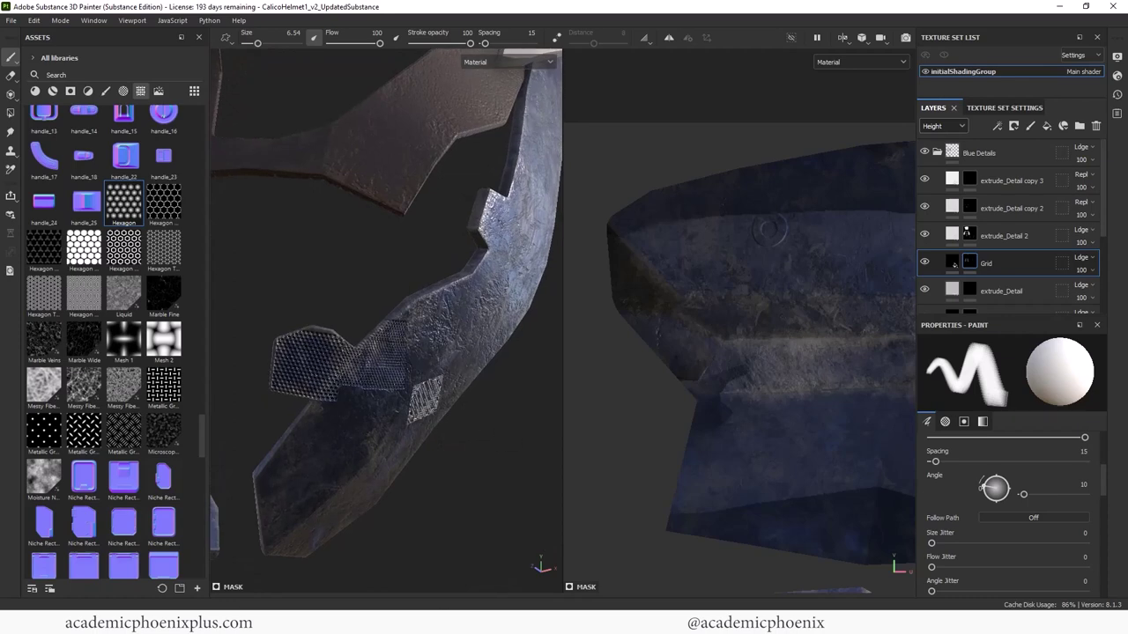
{"action": "middle_click_drag", "start_coordinate": [426, 402], "coordinate": [441, 412], "text": "alt"}
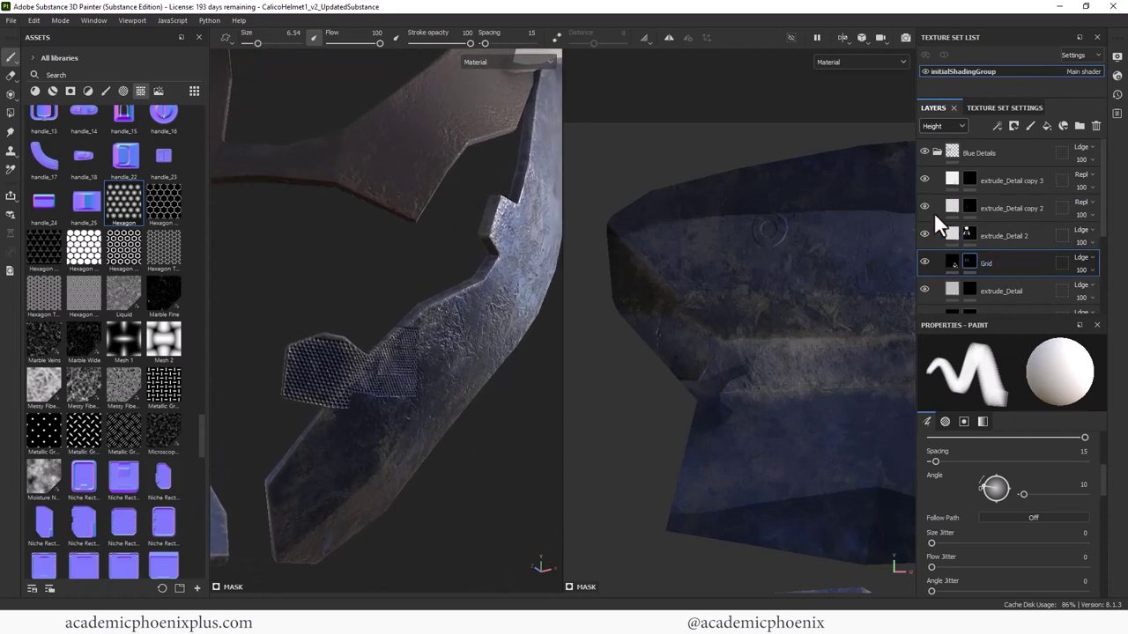
- Select the extrude_Detail 2 layer's mask for painting and choose the Basic Hard brush
{"action": "right_click_drag", "start_coordinate": [397, 315], "coordinate": [196, 261], "text": "alt"}
{"action": "middle_click_drag", "start_coordinate": [538, 262], "coordinate": [579, 315], "text": "alt"}
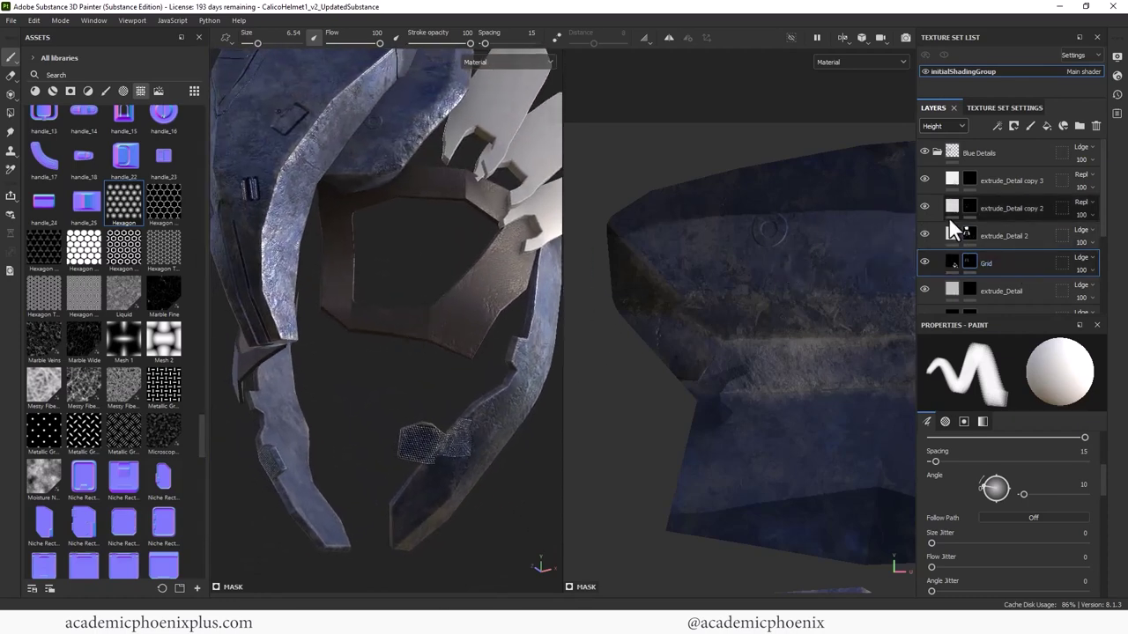
{"action": "left_click", "coordinate": [922, 177]}
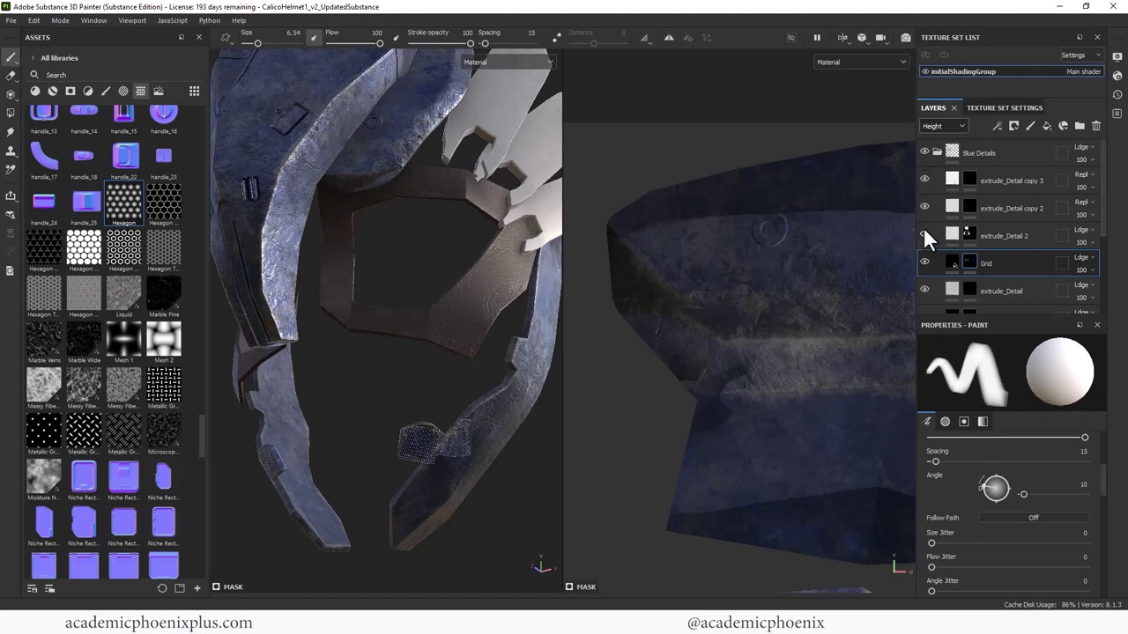
{"action": "left_click", "coordinate": [996, 234]}
{"action": "right_click_drag", "start_coordinate": [418, 421], "coordinate": [592, 392], "text": "alt"}
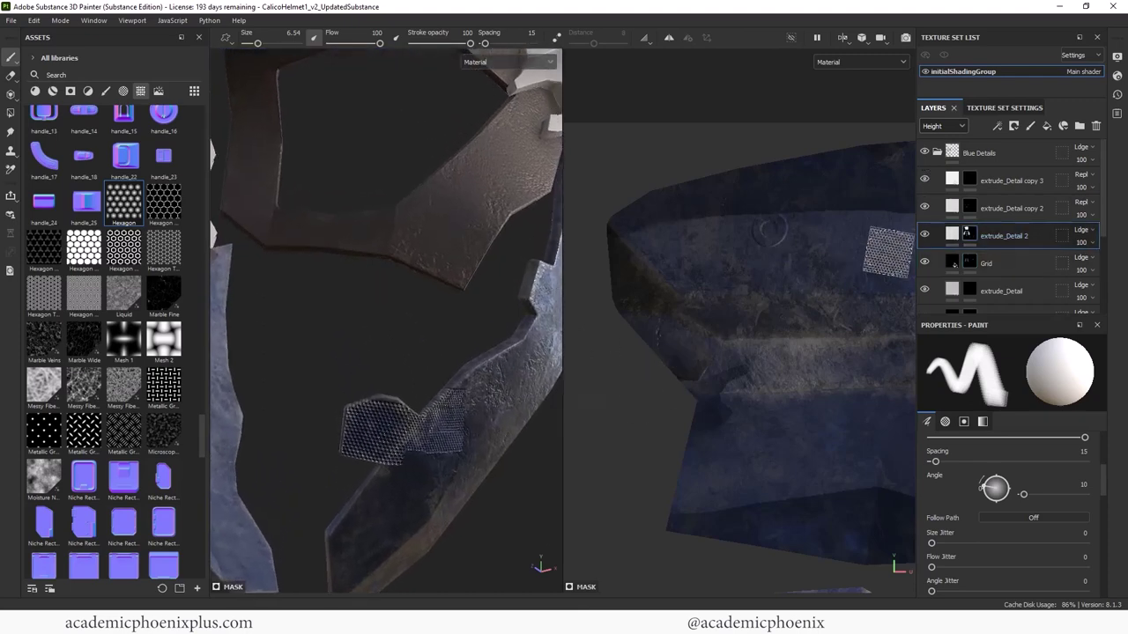
{"action": "left_click", "coordinate": [970, 235]}
{"action": "left_click_drag", "start_coordinate": [497, 471], "coordinate": [462, 445], "text": "alt"}
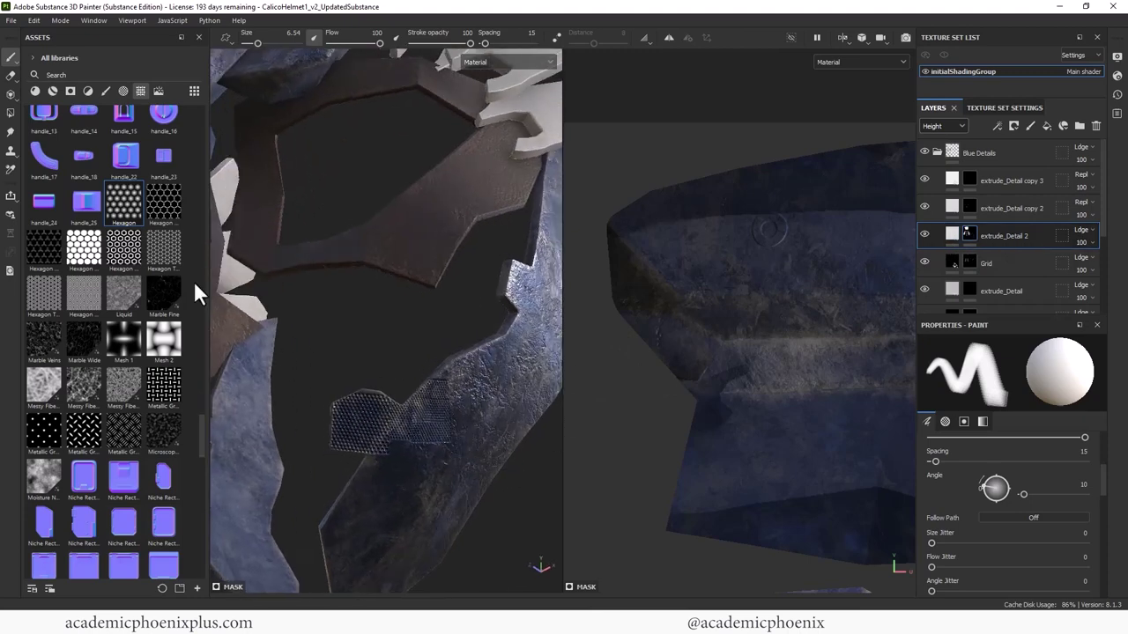
{"action": "left_click", "coordinate": [106, 92]}
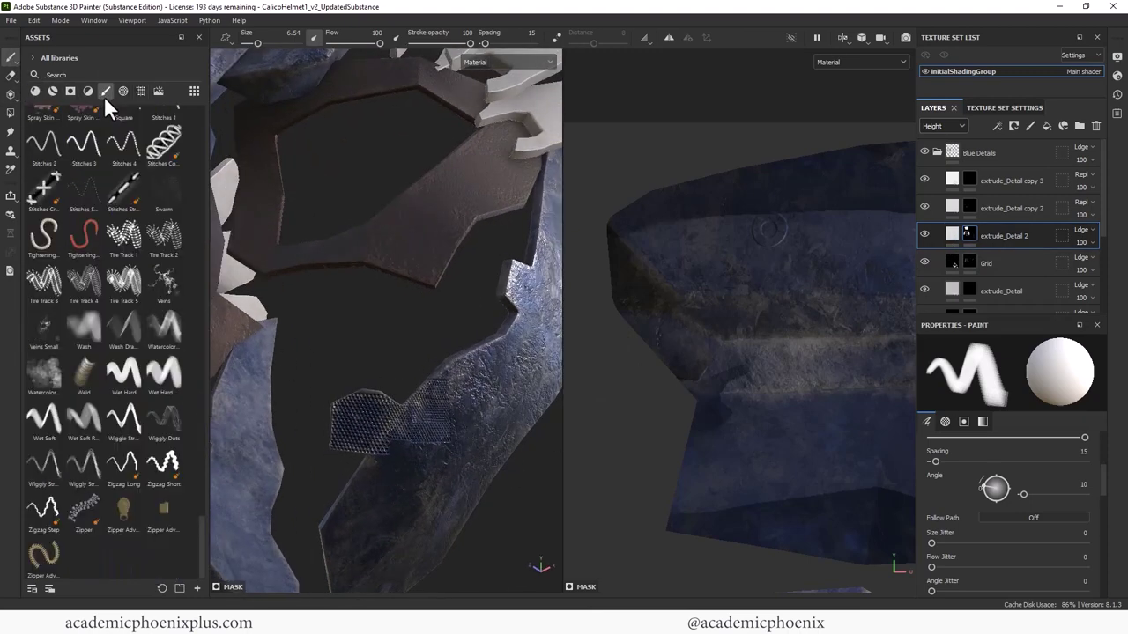
{"action": "left_click_drag", "start_coordinate": [203, 535], "coordinate": [206, 115]}
{"action": "left_click", "coordinate": [126, 220]}
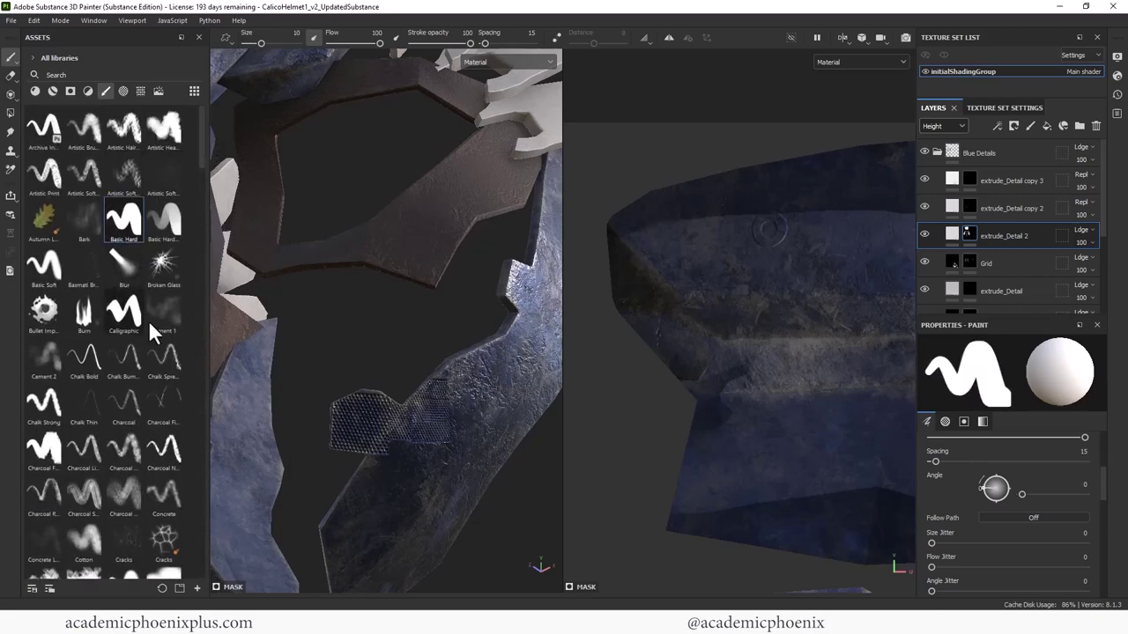
- Reduce the brush size to 1.86 to match the border of the jaw piece's hexagon-patterned tab
{"action": "right_click_drag", "start_coordinate": [304, 368], "coordinate": [432, 407], "text": "alt"}
{"action": "middle_click_drag", "start_coordinate": [432, 407], "coordinate": [379, 335], "text": "alt"}
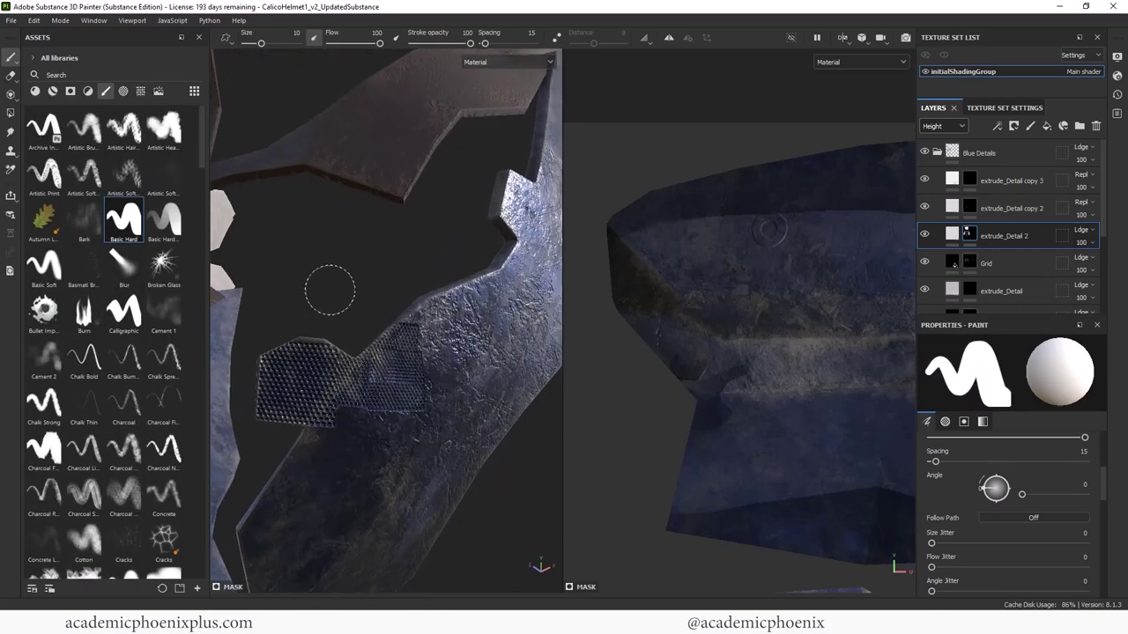
{"action": "right_click_drag", "start_coordinate": [330, 290], "coordinate": [339, 290], "text": "ctrl"}
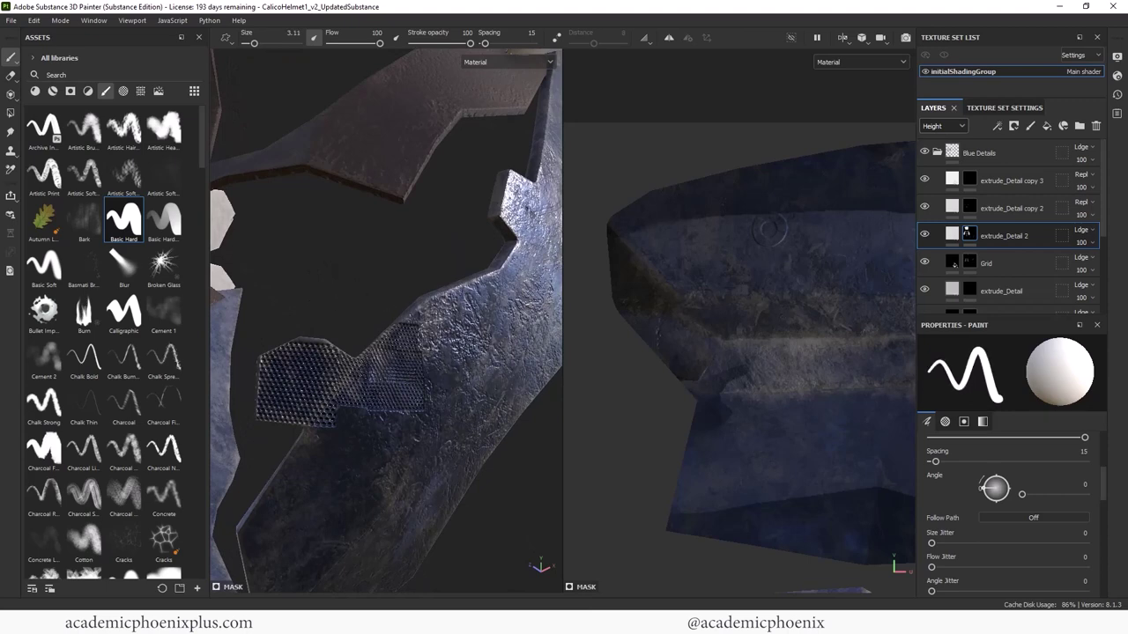
{"action": "right_click_drag", "start_coordinate": [267, 361], "coordinate": [265, 361], "text": "ctrl"}
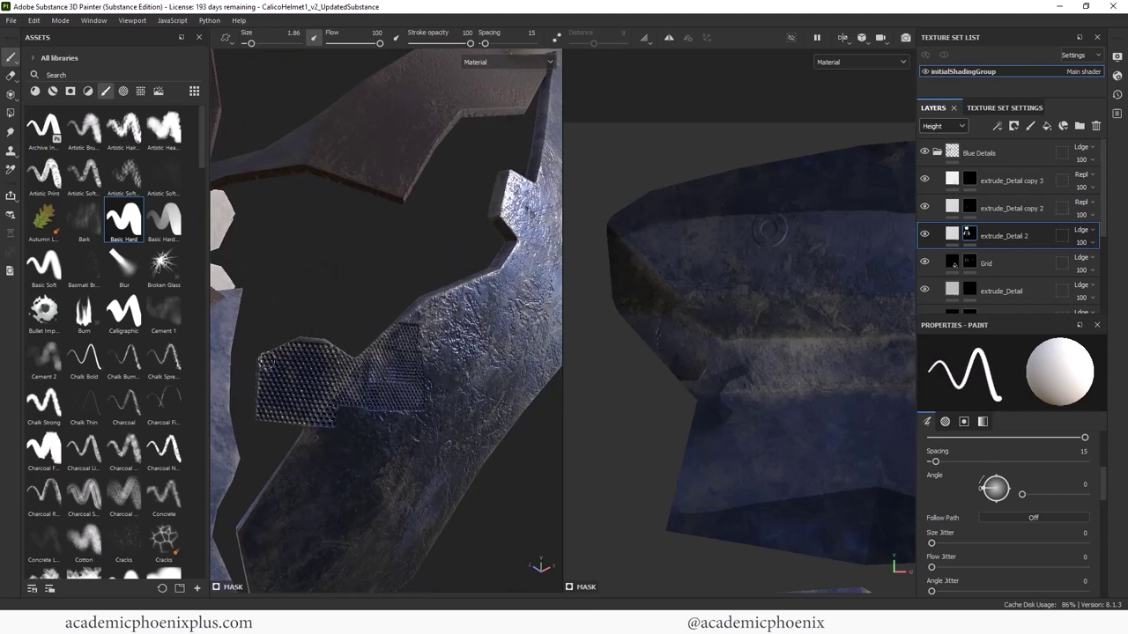
{"action": "right_click", "coordinate": [289, 342]}
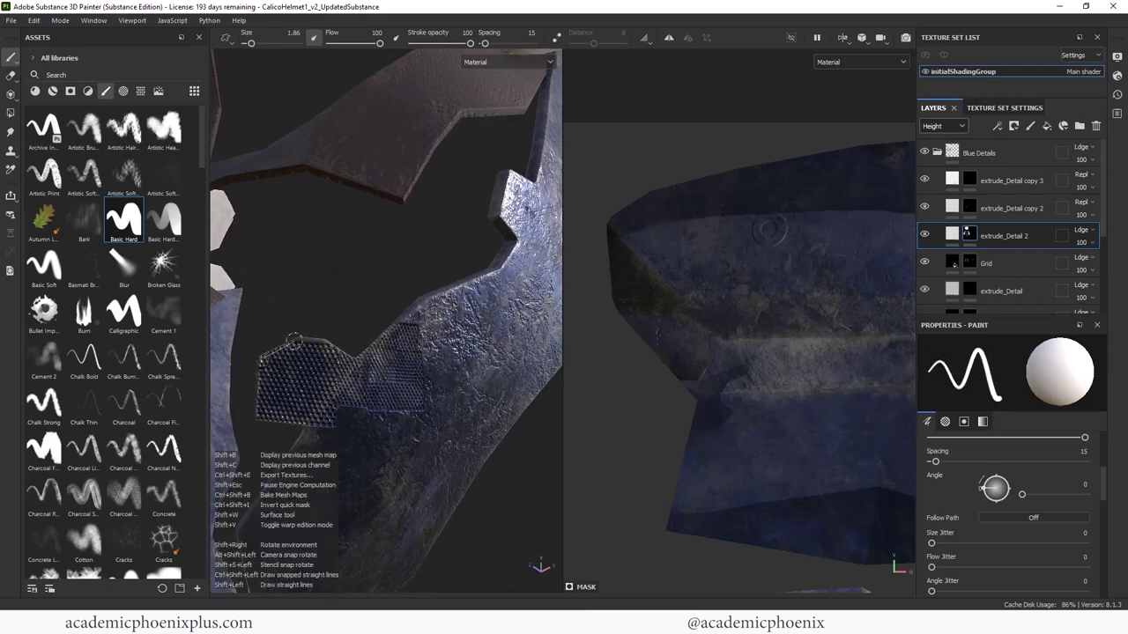
{"action": "key", "text": "Escape"}
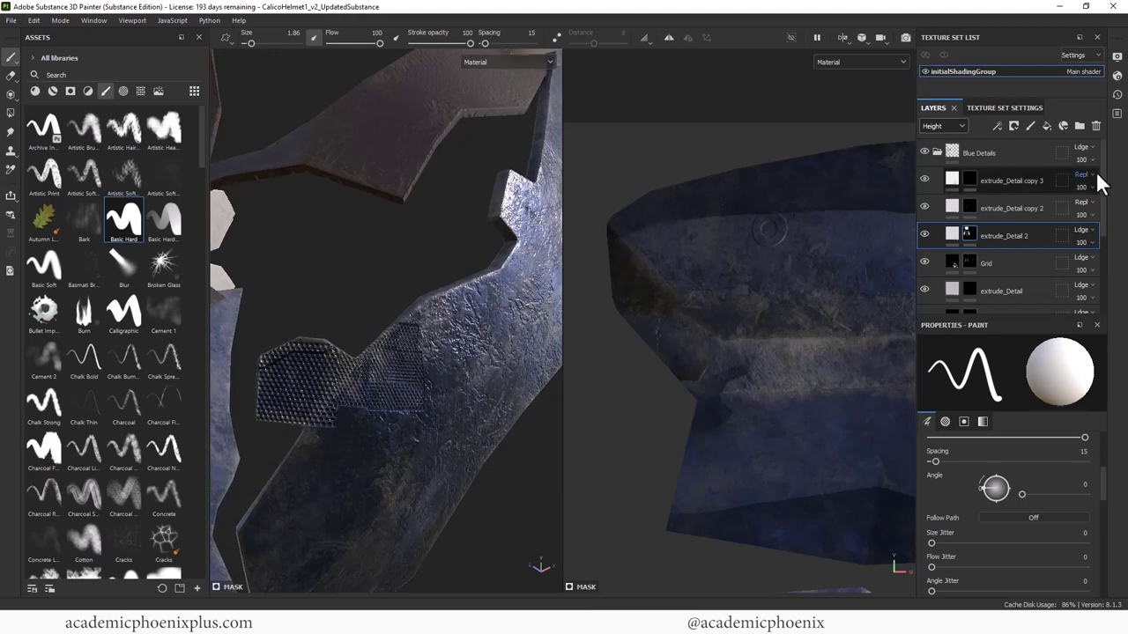
- Set the extrude_Detail 2 layer's Height blending mode to Replace
{"action": "left_click", "coordinate": [946, 125]}
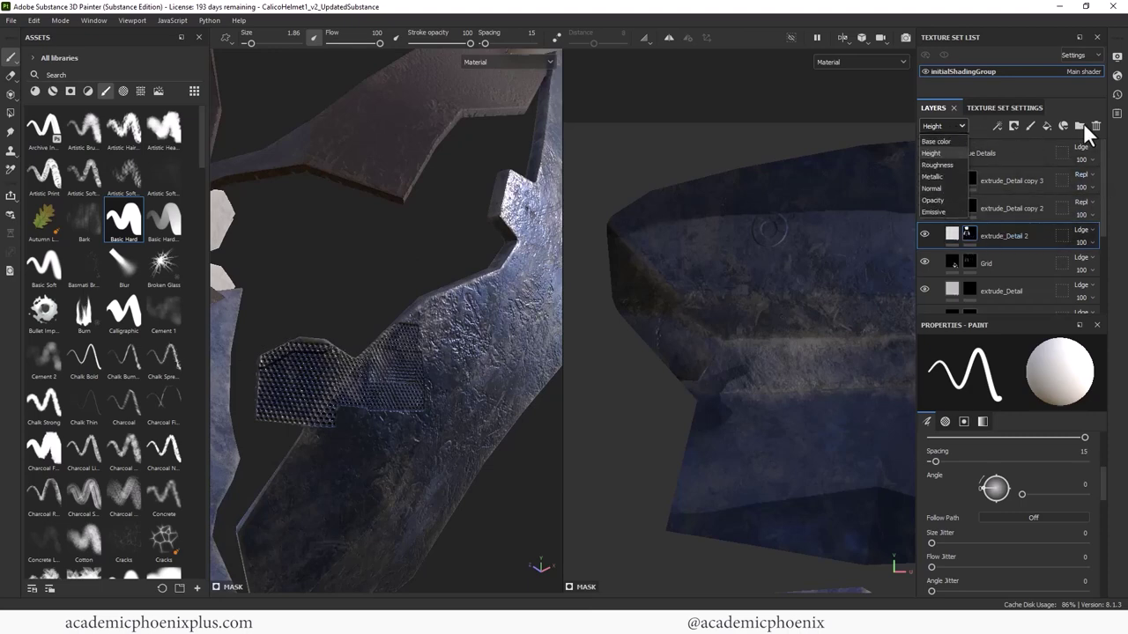
{"action": "left_click", "coordinate": [1093, 231]}
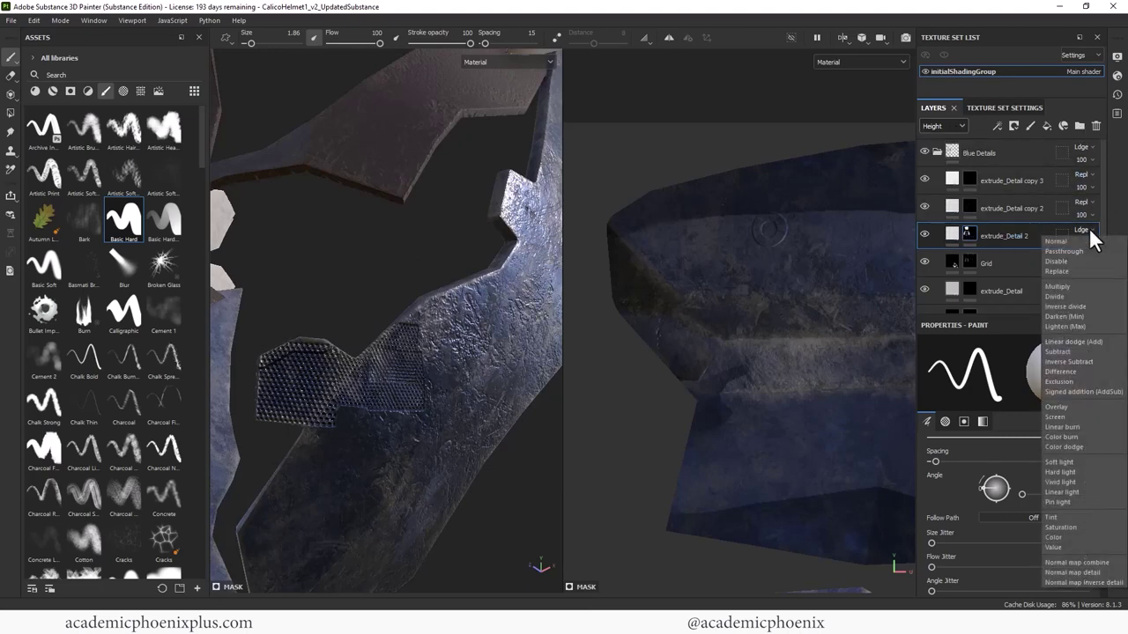
{"action": "left_click", "coordinate": [1071, 270]}
- Paint a thin border around the hexagon-patterned tab and its adjoining patch on the jaw piece
{"action": "mouse_move", "coordinate": [390, 272]}
{"action": "left_mouse_down", "text": "alt"}
{"action": "mouse_move", "coordinate": [289, 361]}
{"action": "mouse_move", "coordinate": [303, 360]}
{"action": "mouse_move", "coordinate": [347, 449]}
{"action": "mouse_move", "coordinate": [325, 474]}
{"action": "mouse_move", "coordinate": [345, 496]}
{"action": "mouse_move", "coordinate": [360, 496]}
{"action": "mouse_move", "coordinate": [390, 362]}
{"action": "mouse_move", "coordinate": [416, 330]}
{"action": "left_mouse_up", "text": "alt"}
{"action": "right_click_drag", "start_coordinate": [416, 330], "coordinate": [532, 428], "text": "alt"}
{"action": "left_click_drag", "start_coordinate": [532, 428], "coordinate": [419, 363], "text": "alt"}
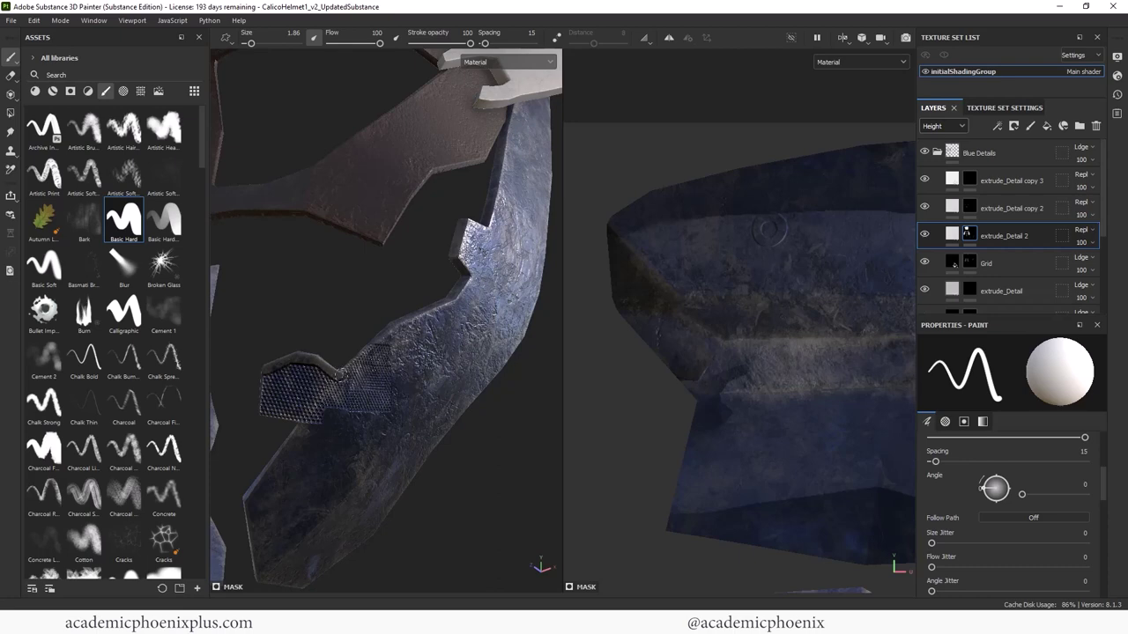
{"action": "left_click_drag", "start_coordinate": [370, 342], "coordinate": [387, 301], "text": "alt"}
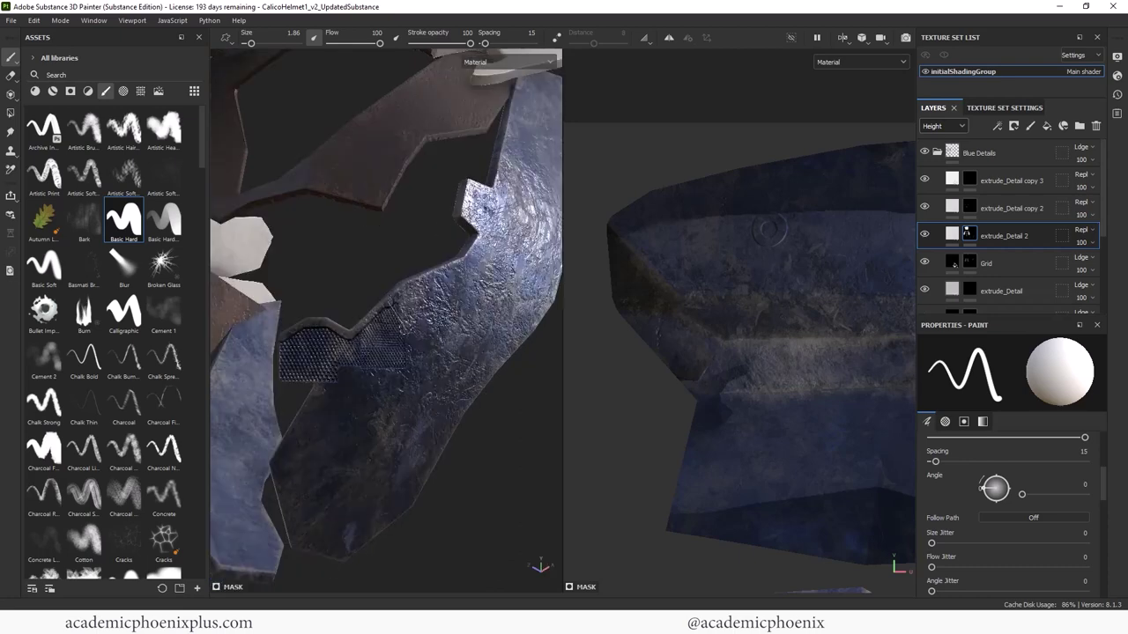
{"action": "left_click", "coordinate": [350, 363], "text": "shift"}
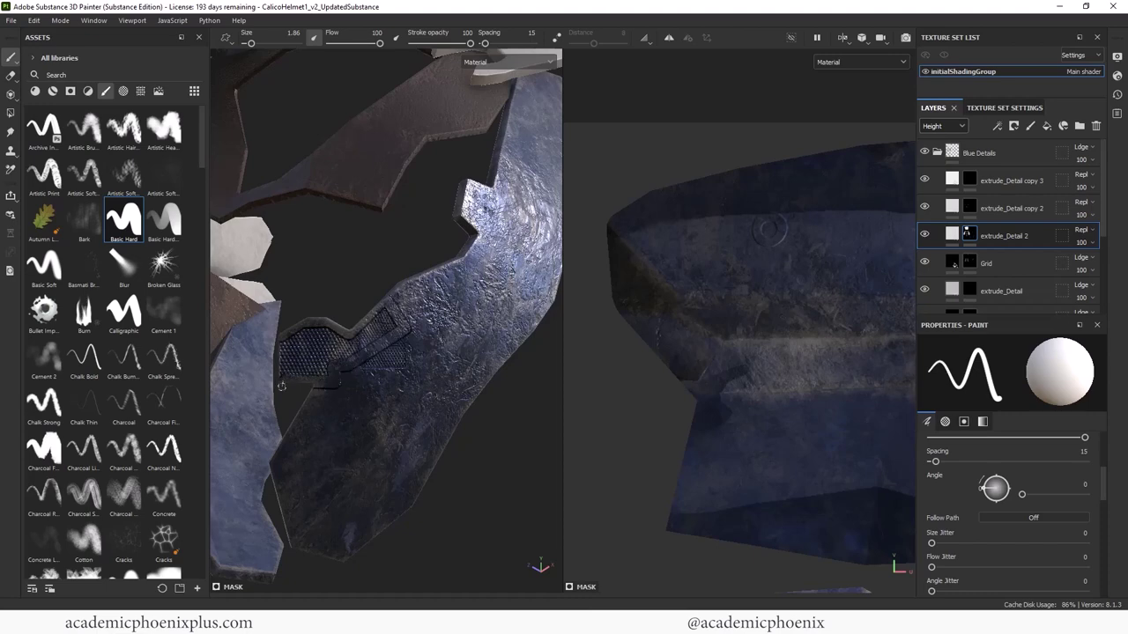
{"action": "left_click_drag", "start_coordinate": [278, 379], "coordinate": [275, 334], "text": "alt"}
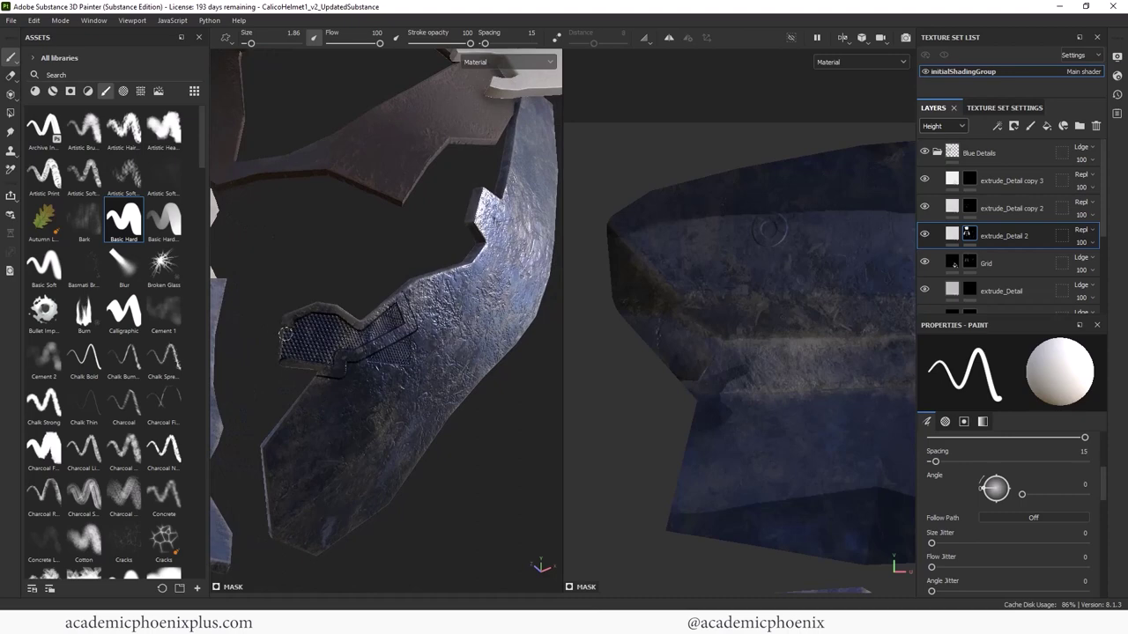
- Switch to the Basic Soft brush at size 10 with white for painting the jaw piece's outer edge
{"action": "left_click_drag", "start_coordinate": [483, 415], "coordinate": [381, 407], "text": "alt"}
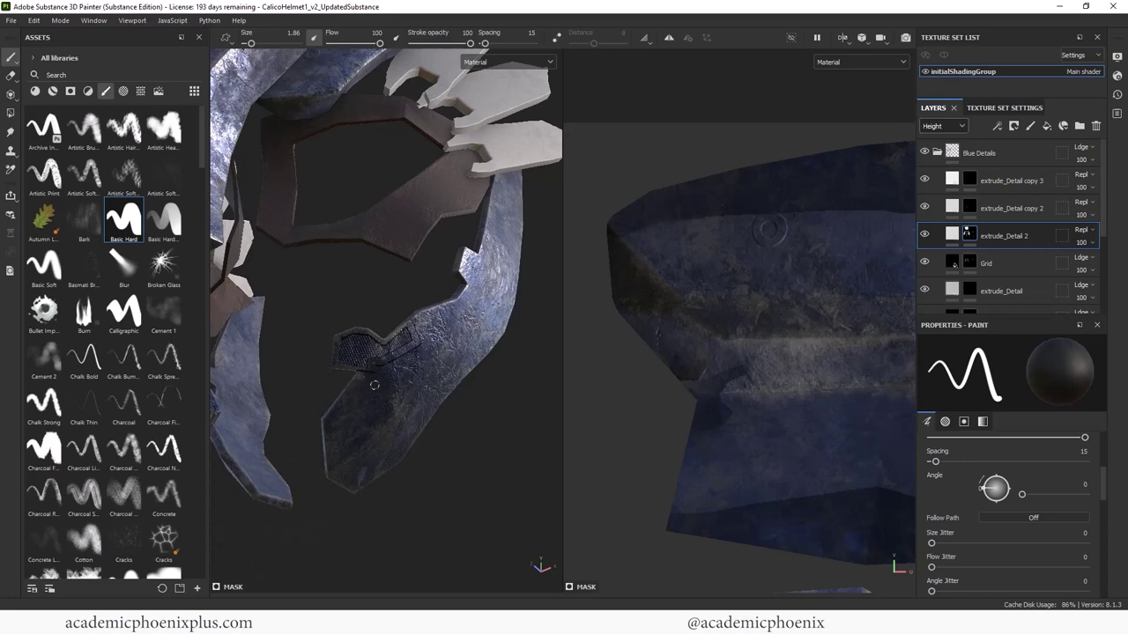
{"action": "left_click_drag", "start_coordinate": [374, 385], "coordinate": [467, 430], "text": "alt"}
{"action": "middle_click_drag", "start_coordinate": [480, 383], "coordinate": [437, 425], "text": "alt"}
{"action": "mouse_move", "coordinate": [474, 415]}
{"action": "left_mouse_down", "text": "alt"}
{"action": "mouse_move", "coordinate": [446, 408]}
{"action": "mouse_move", "coordinate": [464, 397]}
{"action": "left_mouse_up", "text": "alt"}
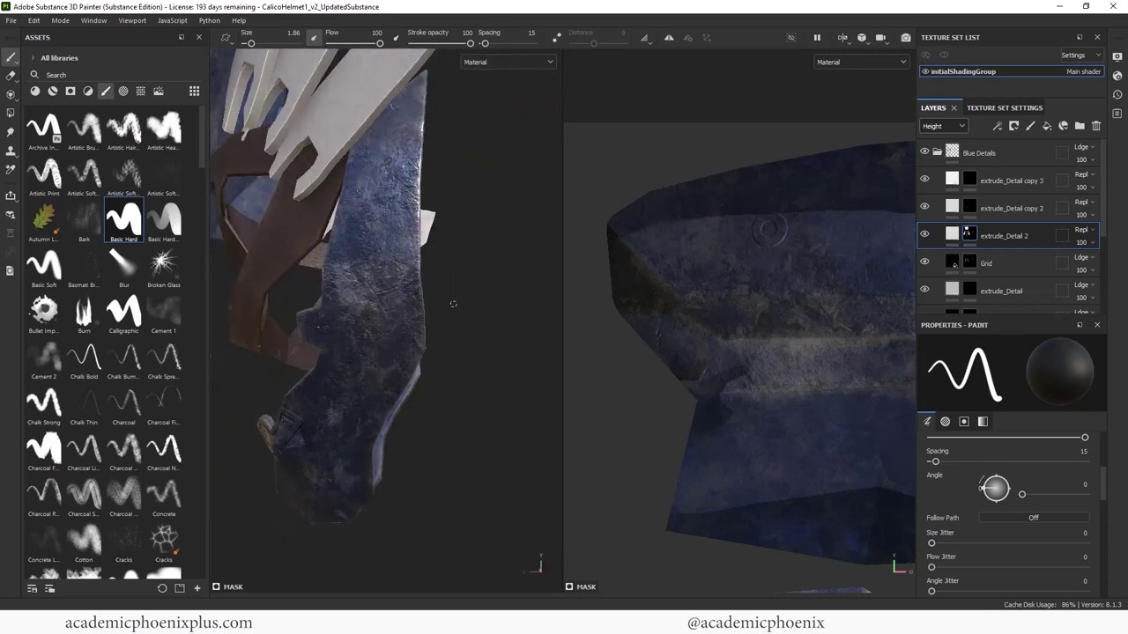
{"action": "left_click_drag", "start_coordinate": [454, 305], "coordinate": [405, 287], "text": "alt"}
{"action": "key", "text": "]"}
{"action": "key", "text": "]"}
{"action": "key", "text": "]"}
{"action": "key", "text": "]"}
{"action": "key", "text": "]"}
{"action": "key", "text": "]"}
{"action": "key", "text": "]"}
{"action": "key", "text": "]"}
{"action": "key", "text": "]"}
{"action": "key", "text": "]"}
{"action": "key", "text": "]"}
{"action": "key", "text": "]"}
{"action": "key", "text": "]"}
{"action": "key", "text": "]"}
{"action": "key", "text": "]"}
{"action": "key", "text": "]"}
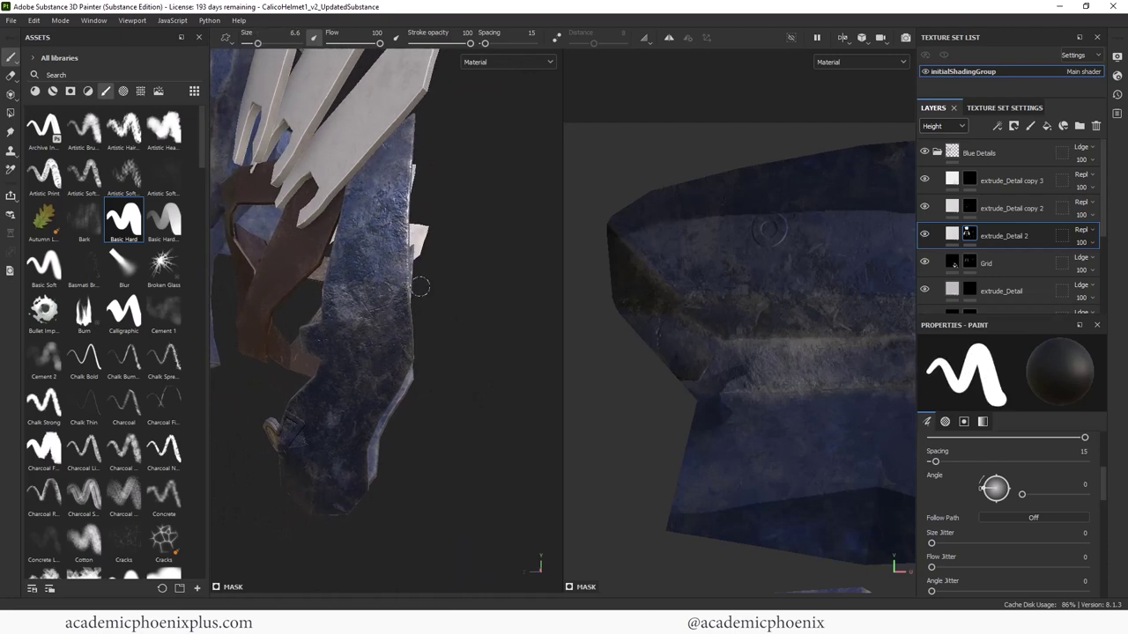
{"action": "left_click_drag", "start_coordinate": [457, 245], "coordinate": [466, 264], "text": "alt"}
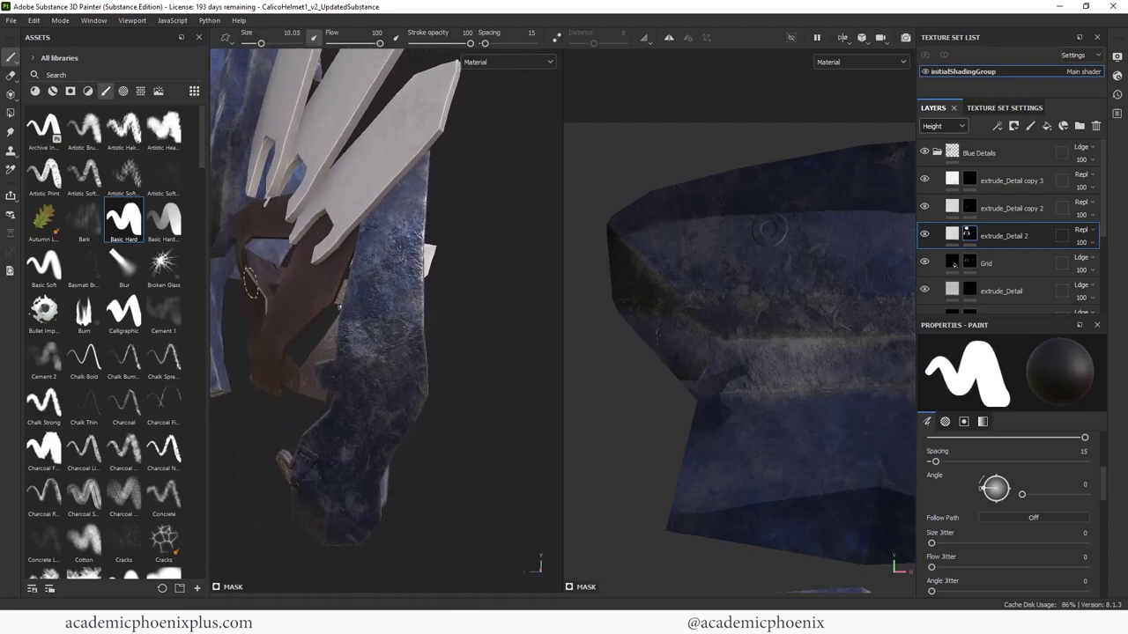
{"action": "left_click", "coordinate": [60, 263]}
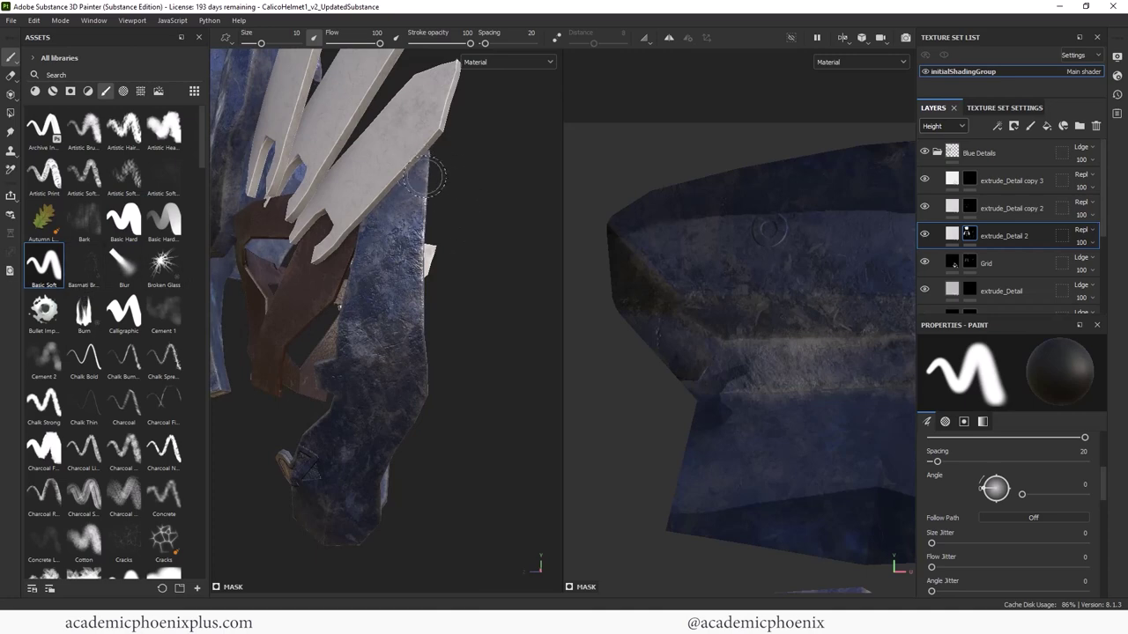
{"action": "left_click_drag", "start_coordinate": [496, 358], "coordinate": [479, 352], "text": "alt"}
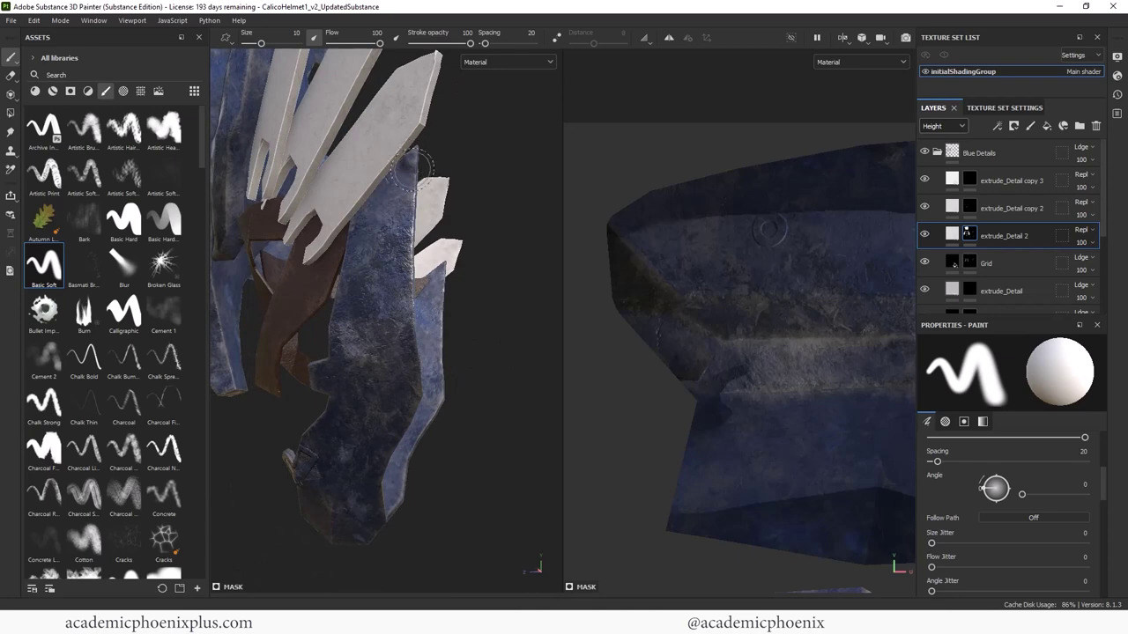
- Paint a straight soft line along the jaw piece's rear edge on the extrude_Detail 2 mask
{"action": "key", "text": "shift"}
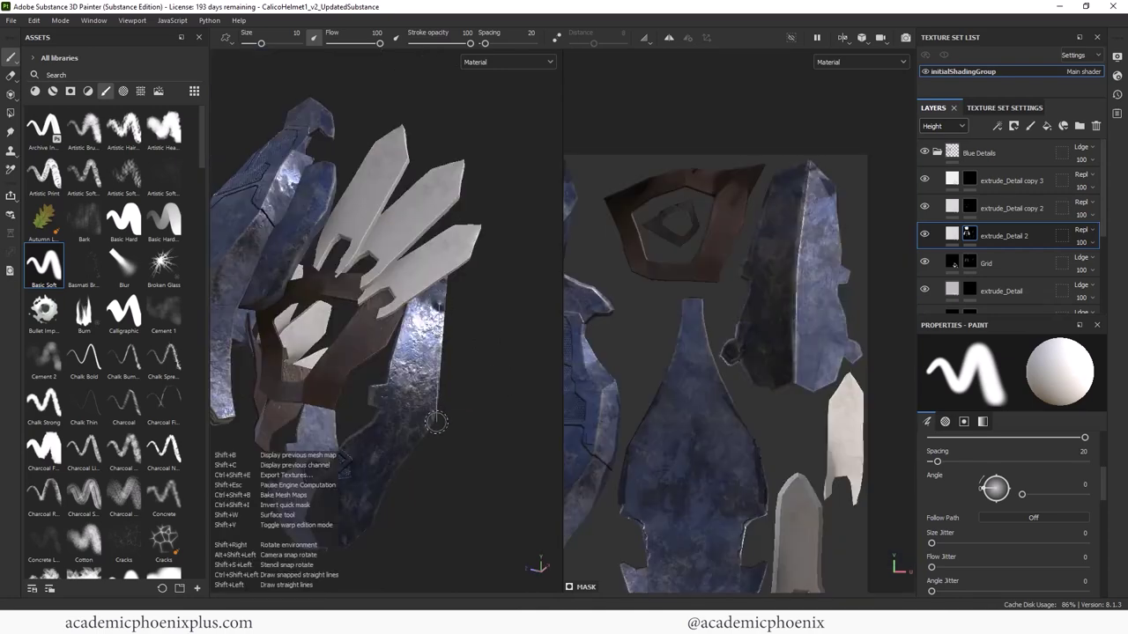
{"action": "mouse_move", "coordinate": [438, 430]}
{"action": "middle_mouse_down", "text": "alt"}
{"action": "mouse_move", "coordinate": [476, 383]}
{"action": "mouse_move", "coordinate": [459, 340]}
{"action": "middle_mouse_up", "text": "alt"}
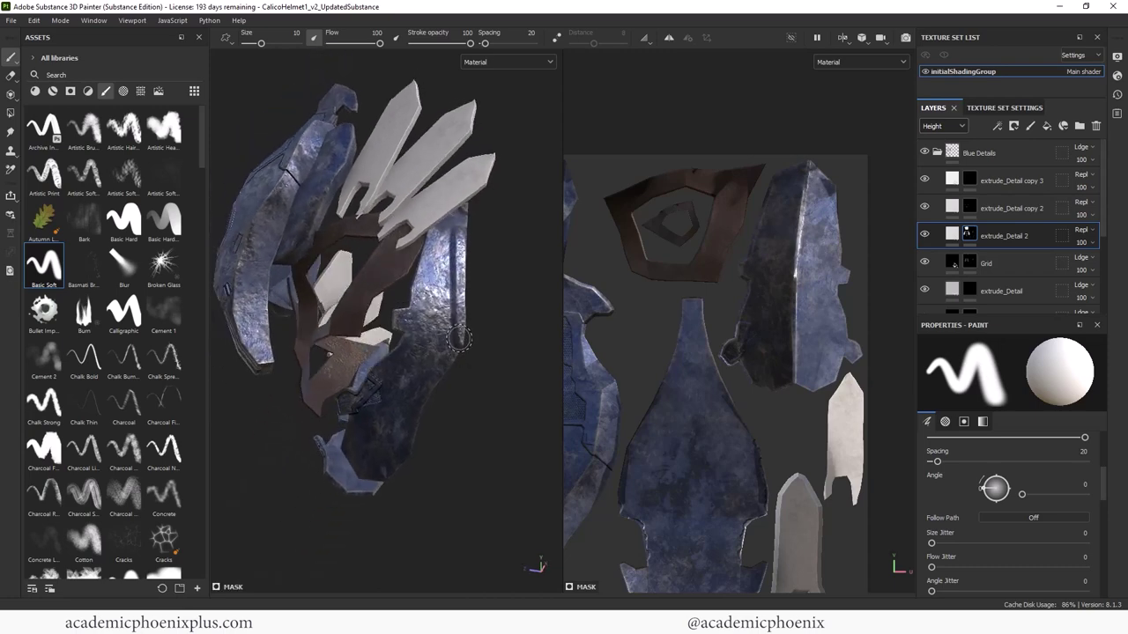
{"action": "key", "text": "shift"}
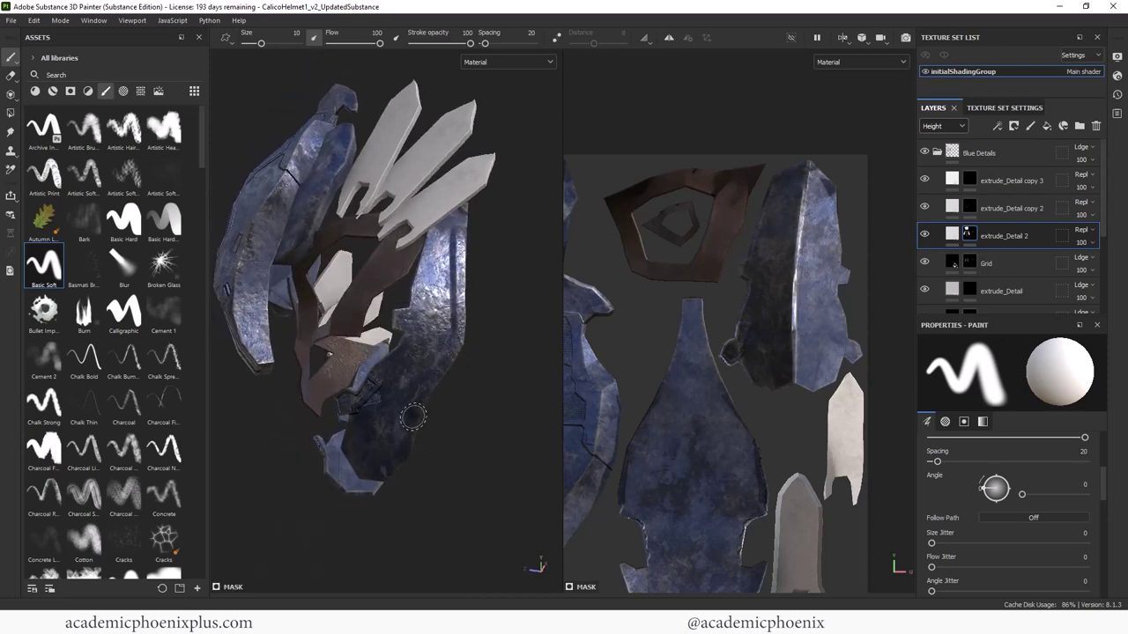
{"action": "mouse_move", "coordinate": [415, 477]}
{"action": "left_mouse_down", "text": "alt"}
{"action": "mouse_move", "coordinate": [468, 468]}
{"action": "mouse_move", "coordinate": [381, 466]}
{"action": "mouse_move", "coordinate": [411, 449]}
{"action": "mouse_move", "coordinate": [414, 433]}
{"action": "mouse_move", "coordinate": [411, 447]}
{"action": "left_mouse_up", "text": "alt"}
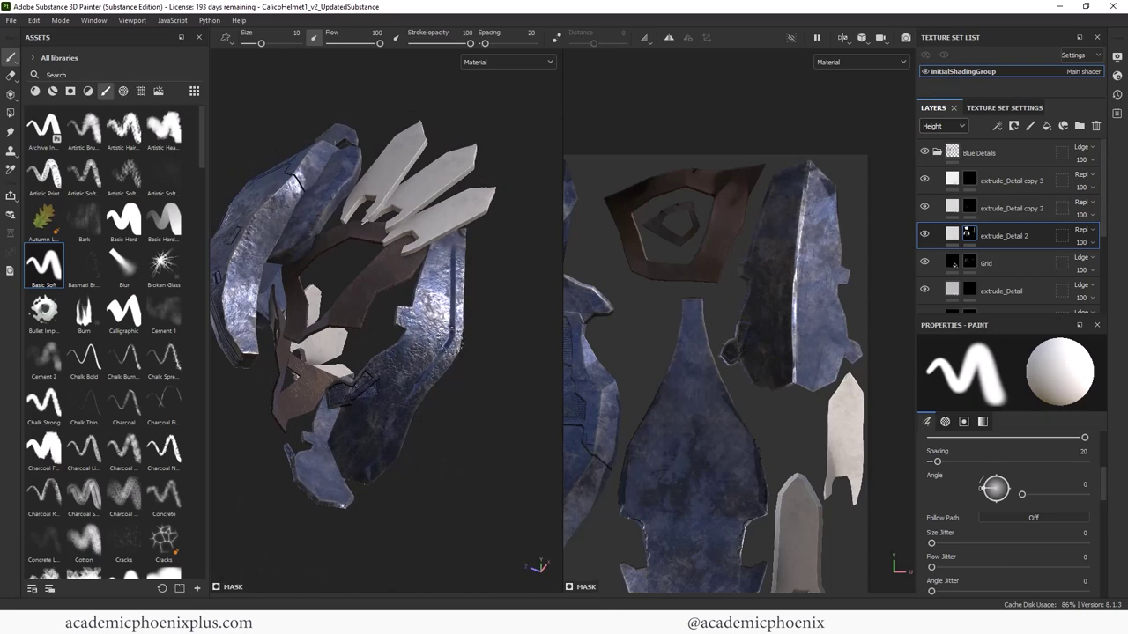
- Paint soft lines across the jaw piece from its rear edge line toward the notch and the hexagon patch
{"action": "left_click", "coordinate": [397, 342], "text": "shift"}
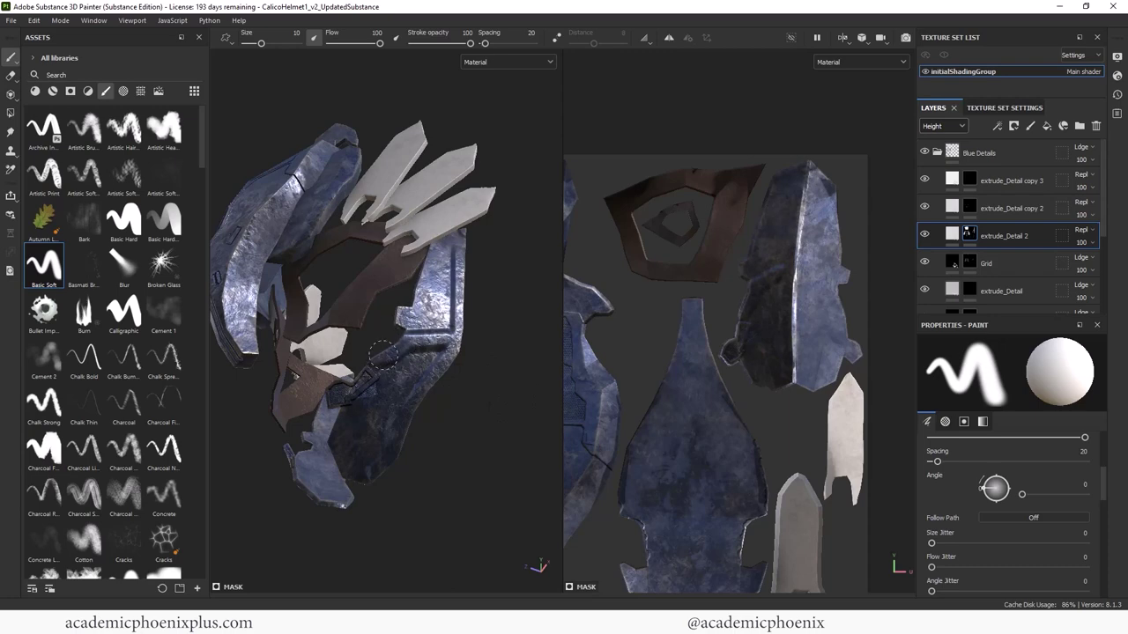
{"action": "mouse_move", "coordinate": [431, 363]}
{"action": "left_mouse_down", "text": "alt"}
{"action": "mouse_move", "coordinate": [496, 390]}
{"action": "mouse_move", "coordinate": [461, 378]}
{"action": "mouse_move", "coordinate": [459, 354]}
{"action": "left_mouse_up", "text": "alt"}
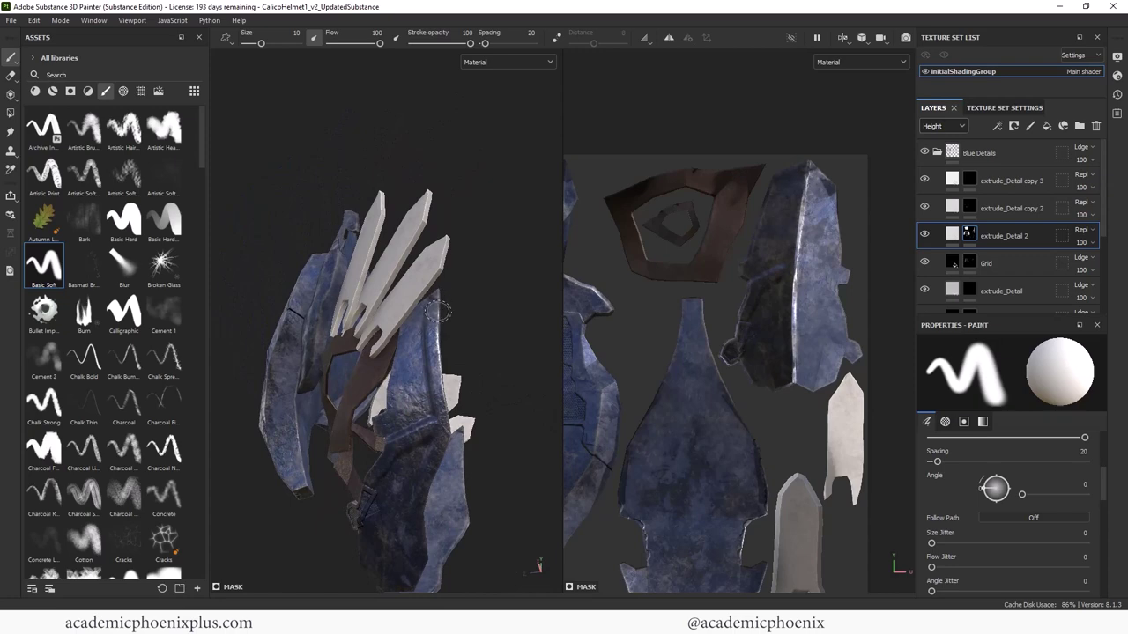
{"action": "left_click_drag", "start_coordinate": [480, 304], "coordinate": [456, 379], "text": "alt"}
{"action": "middle_click_drag", "start_coordinate": [455, 380], "coordinate": [419, 314], "text": "alt"}
{"action": "left_click_drag", "start_coordinate": [419, 315], "coordinate": [453, 355], "text": "alt"}
{"action": "right_click_drag", "start_coordinate": [453, 355], "coordinate": [546, 377], "text": "alt"}
{"action": "middle_click_drag", "start_coordinate": [452, 390], "coordinate": [473, 367], "text": "alt"}
{"action": "mouse_move", "coordinate": [433, 408]}
{"action": "left_mouse_down", "text": "alt"}
{"action": "mouse_move", "coordinate": [455, 410]}
{"action": "mouse_move", "coordinate": [438, 415]}
{"action": "left_mouse_up", "text": "alt"}
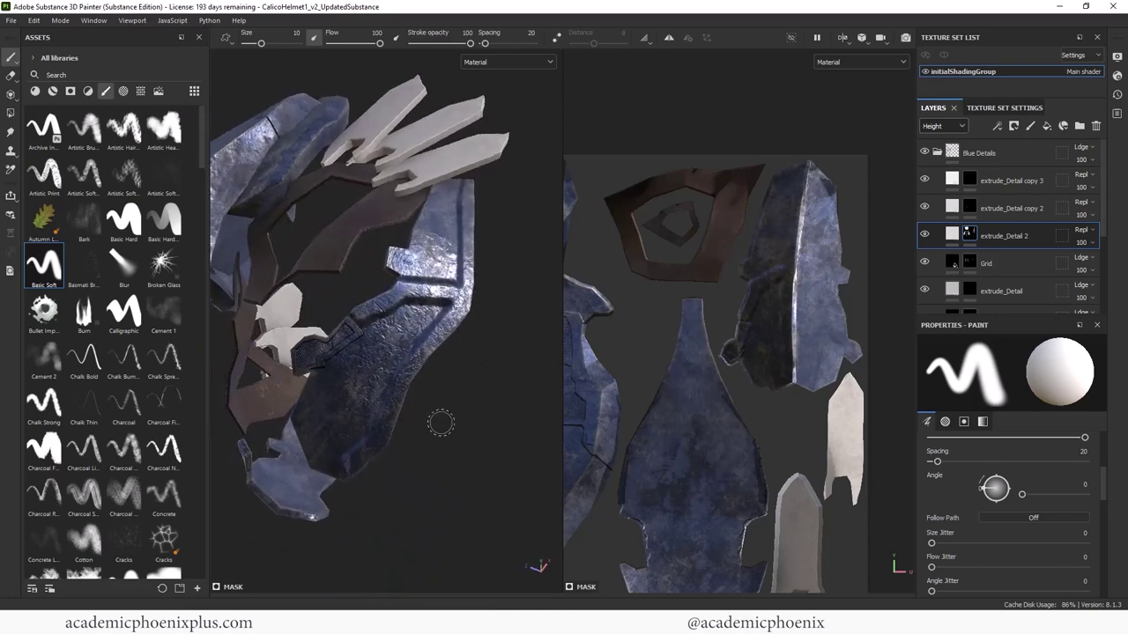
- Continue the soft line along the jaw piece's lower rear edge down to its tip
{"action": "middle_click_drag", "start_coordinate": [438, 415], "coordinate": [406, 385], "text": "alt"}
{"action": "left_click_drag", "start_coordinate": [405, 385], "coordinate": [411, 395], "text": "alt"}
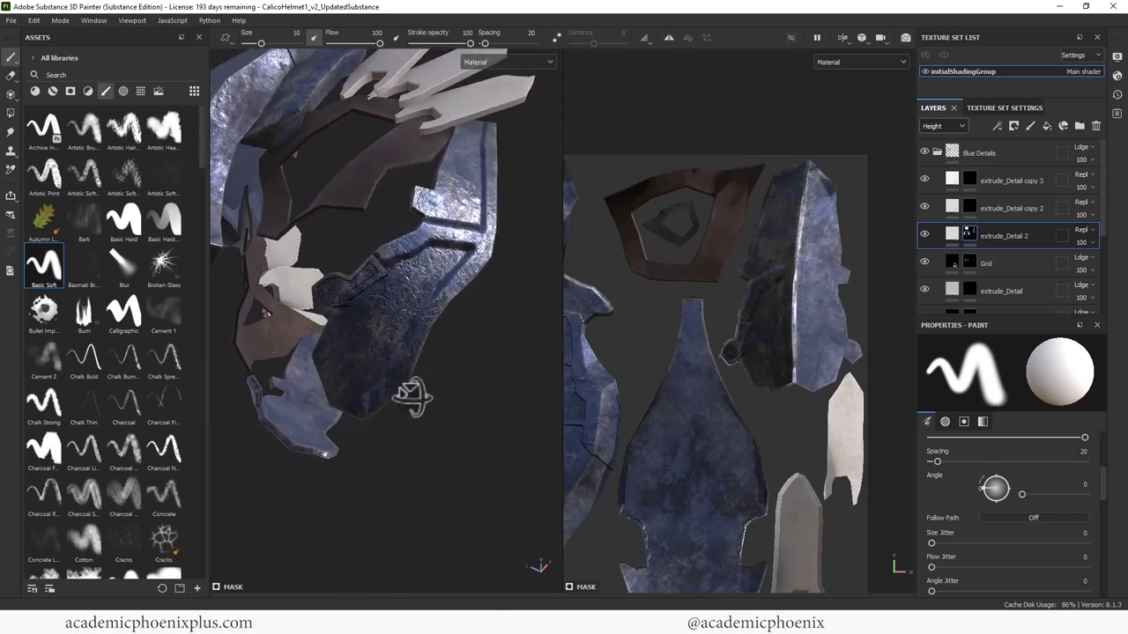
{"action": "right_click_drag", "start_coordinate": [411, 396], "coordinate": [453, 335], "text": "alt"}
{"action": "middle_click_drag", "start_coordinate": [453, 335], "coordinate": [483, 370], "text": "alt"}
{"action": "mouse_move", "coordinate": [482, 370]}
{"action": "left_mouse_down", "text": "alt"}
{"action": "mouse_move", "coordinate": [473, 322]}
{"action": "mouse_move", "coordinate": [448, 360]}
{"action": "mouse_move", "coordinate": [450, 406]}
{"action": "left_mouse_up", "text": "alt"}
{"action": "left_click_drag", "start_coordinate": [451, 447], "coordinate": [469, 398], "text": "alt"}
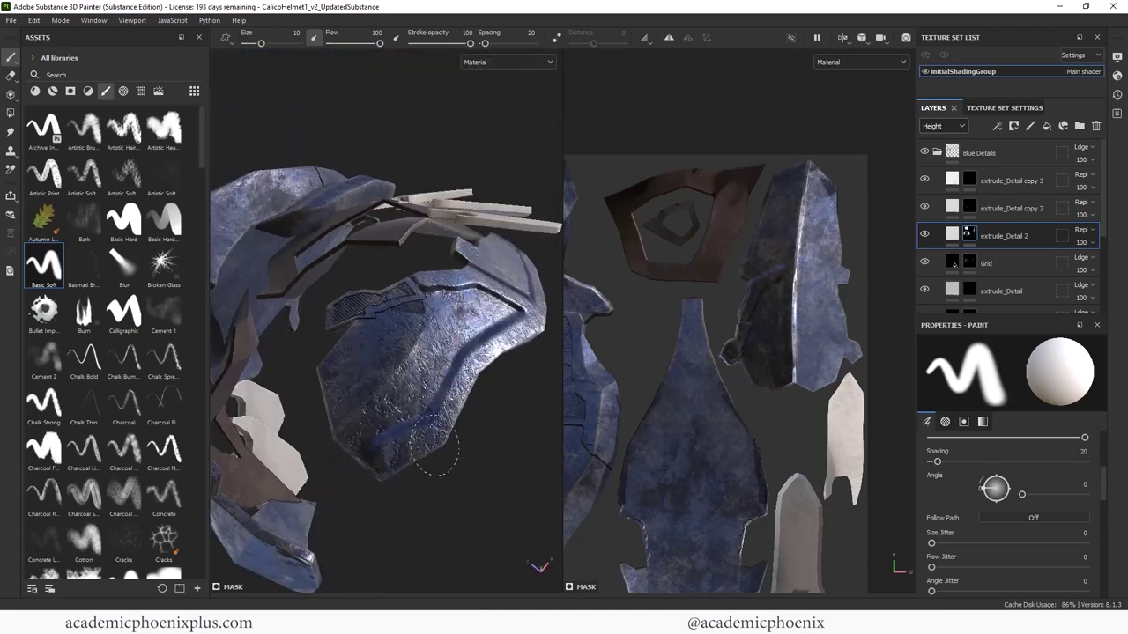
{"action": "left_click_drag", "start_coordinate": [490, 436], "coordinate": [463, 511], "text": "alt"}
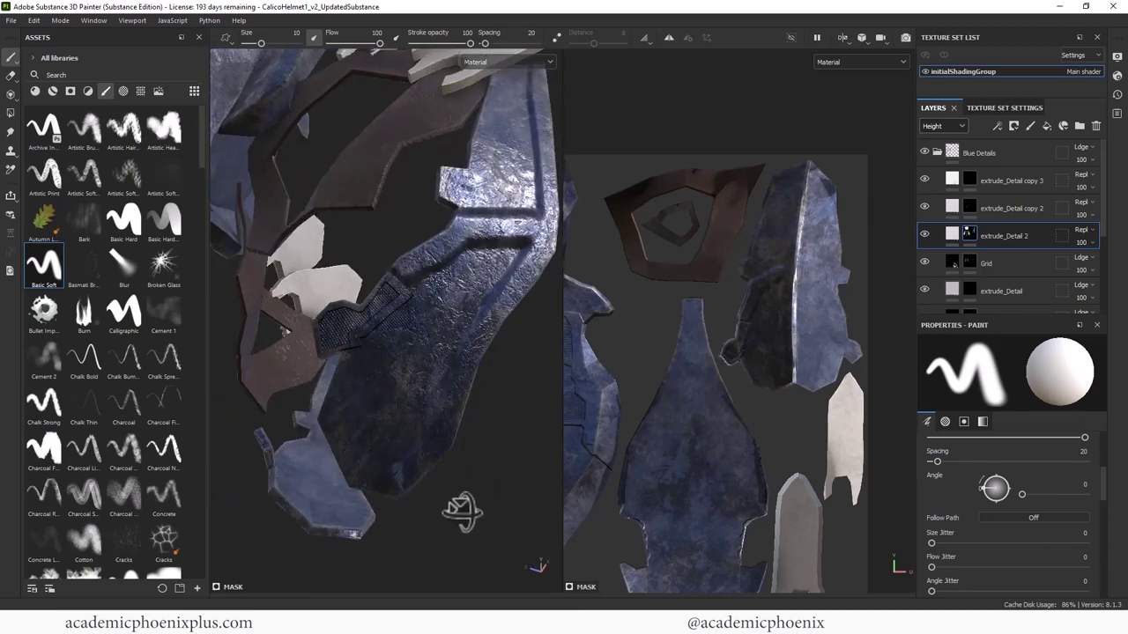
{"action": "mouse_move", "coordinate": [461, 461]}
{"action": "left_mouse_down", "text": "alt"}
{"action": "mouse_move", "coordinate": [525, 469]}
{"action": "mouse_move", "coordinate": [479, 473]}
{"action": "mouse_move", "coordinate": [468, 449]}
{"action": "mouse_move", "coordinate": [443, 461]}
{"action": "mouse_move", "coordinate": [501, 459]}
{"action": "mouse_move", "coordinate": [529, 344]}
{"action": "left_mouse_up", "text": "alt"}
- Mask out the hexagon pattern outside the patch's border on the Grid layer's mask, using a black brush of size 3.85
{"action": "left_click", "coordinate": [968, 263]}
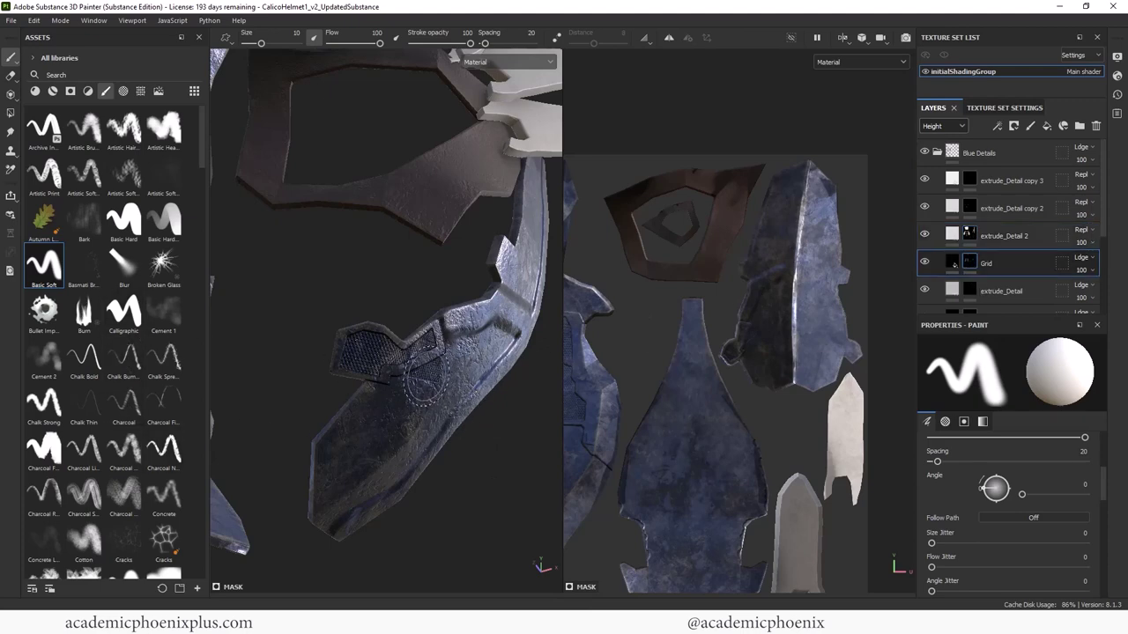
{"action": "right_click_drag", "start_coordinate": [438, 377], "coordinate": [443, 374], "text": "ctrl"}
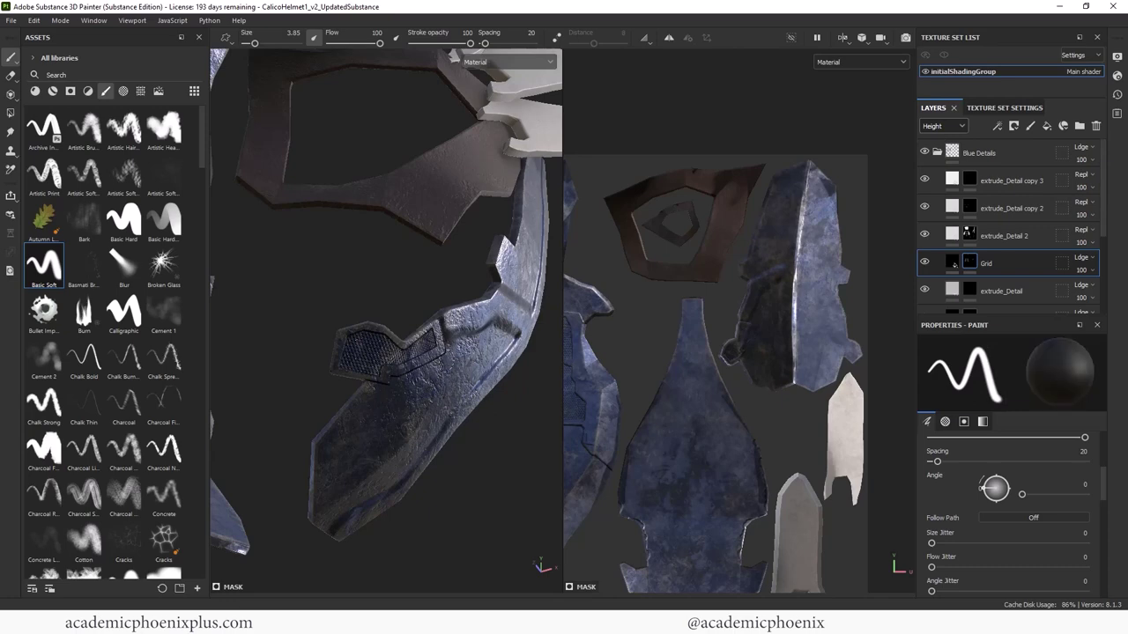
- Choose the inverted circle alpha for the brush and check the helmet's side reference photo
{"action": "left_click_drag", "start_coordinate": [477, 412], "coordinate": [362, 395], "text": "alt"}
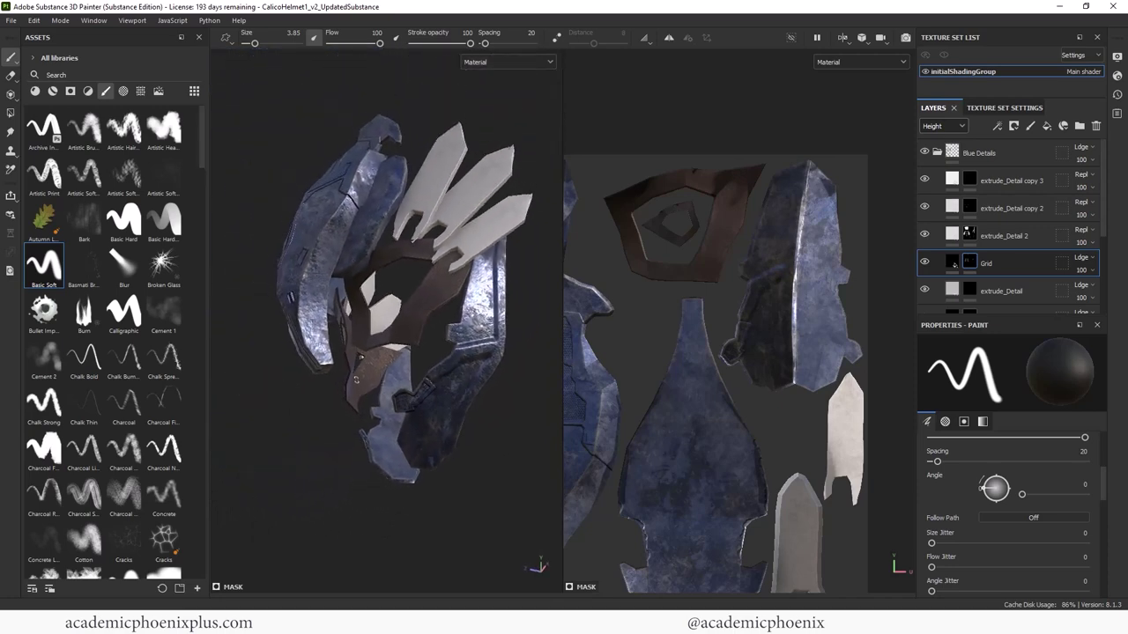
{"action": "scroll", "coordinate": [356, 379], "scroll_direction": "up", "scroll_amount": 3}
{"action": "left_click", "coordinate": [123, 91]}
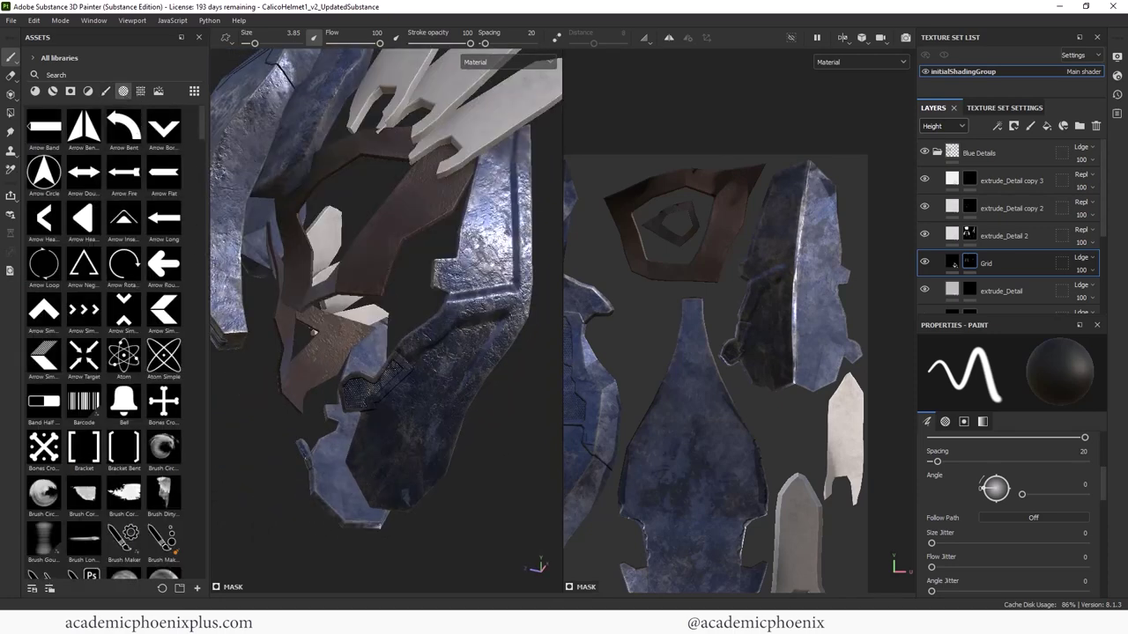
{"action": "left_click_drag", "start_coordinate": [201, 135], "coordinate": [203, 192]}
{"action": "left_click", "coordinate": [127, 390]}
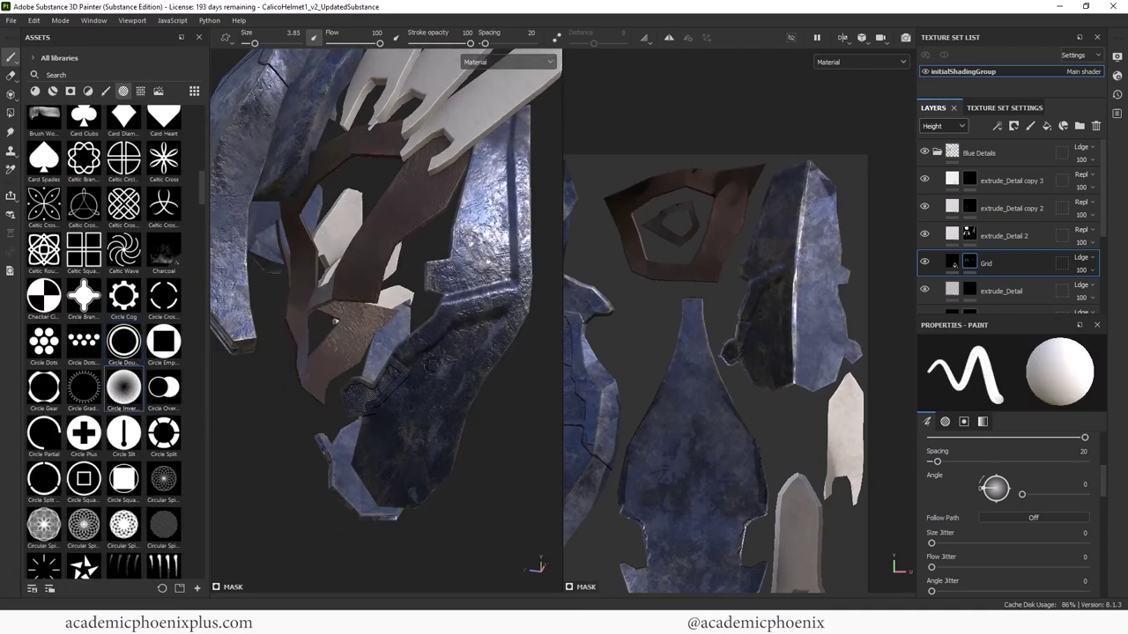
{"action": "left_click_drag", "start_coordinate": [401, 202], "coordinate": [423, 244], "text": "alt"}
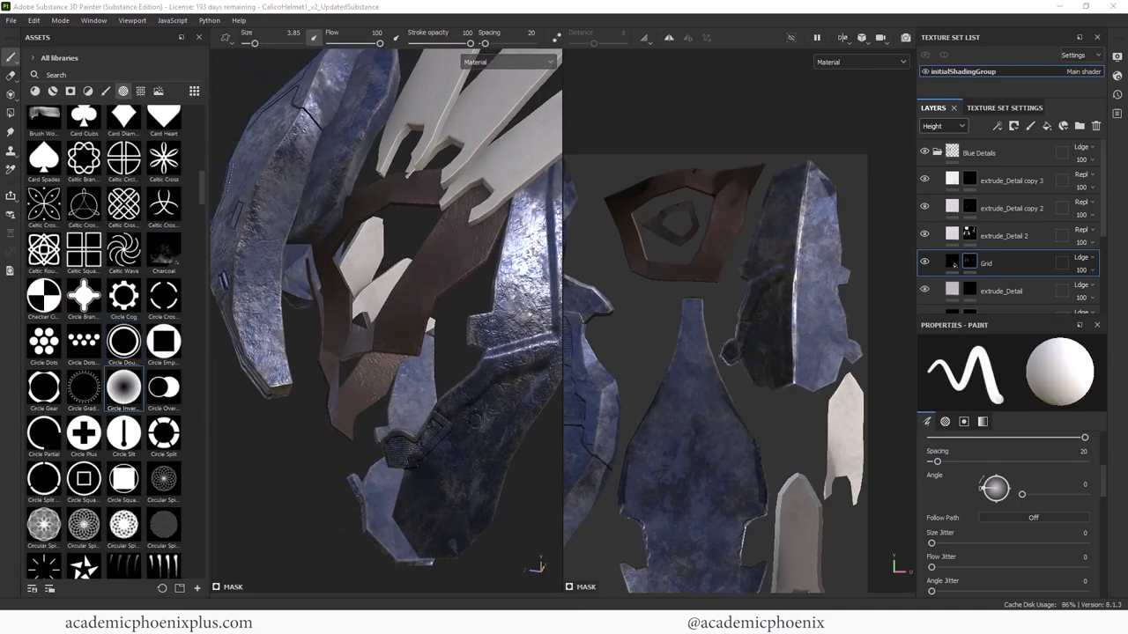
{"action": "left_click_drag", "start_coordinate": [0, 95], "coordinate": [536, 60]}
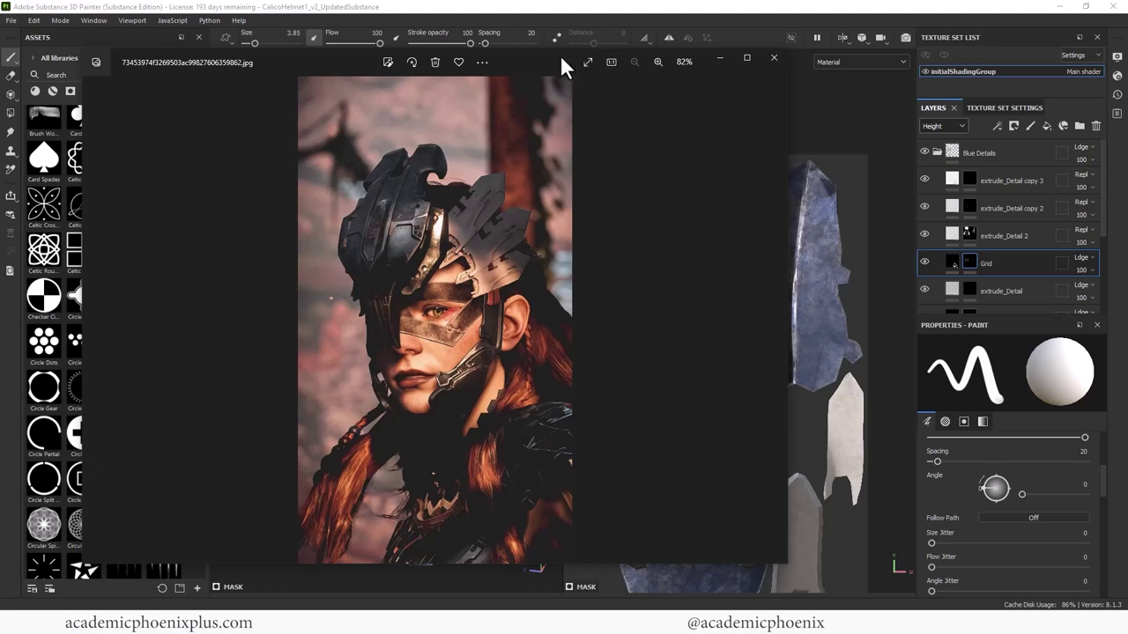
{"action": "key", "text": "alt+Tab"}
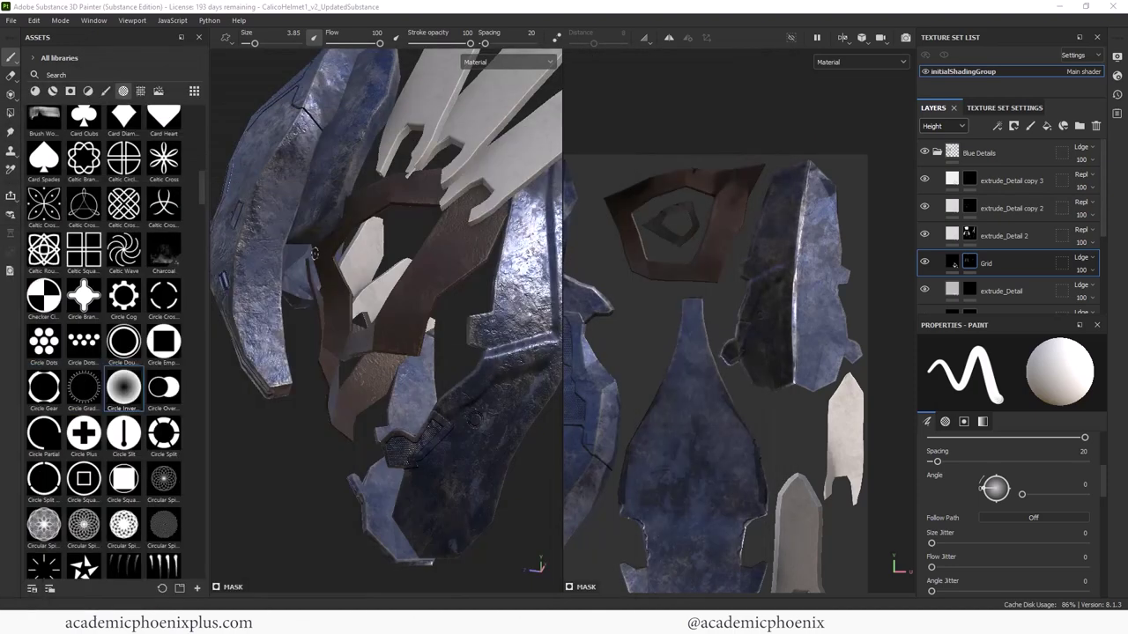
- Duplicate the extrude_Detail copy 3 layer and clear the duplicate's mask
{"action": "left_click_drag", "start_coordinate": [314, 253], "coordinate": [289, 248], "text": "alt"}
{"action": "left_click_drag", "start_coordinate": [289, 248], "coordinate": [264, 245], "text": "alt"}
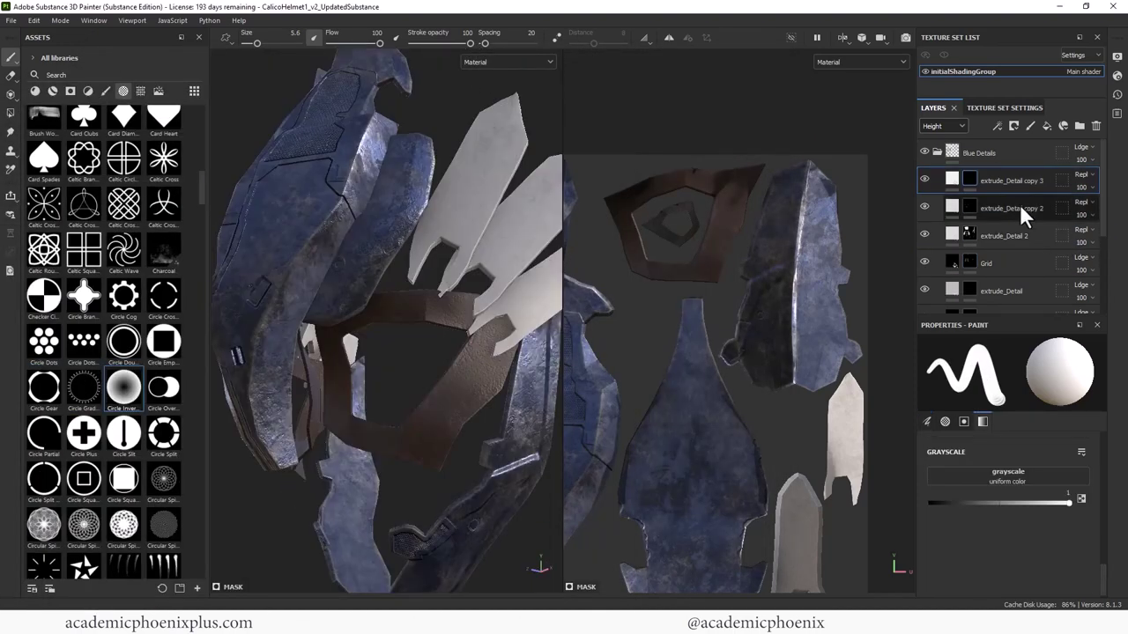
{"action": "right_click", "coordinate": [1003, 183]}
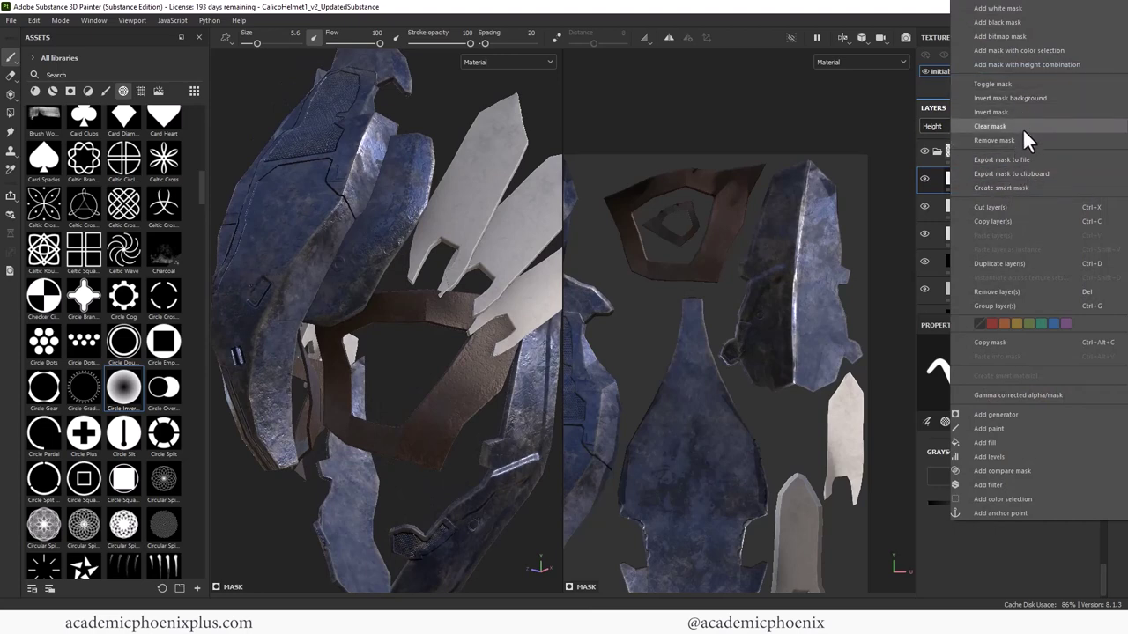
{"action": "left_click", "coordinate": [937, 172]}
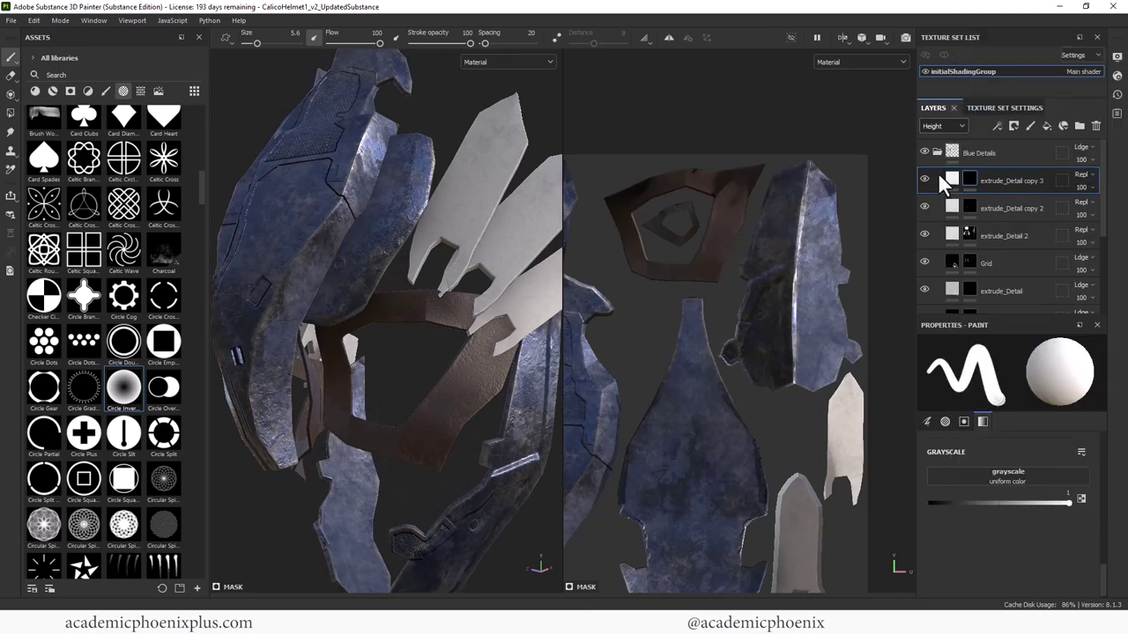
{"action": "key", "text": "ctrl+s"}
{"action": "right_click", "coordinate": [984, 180]}
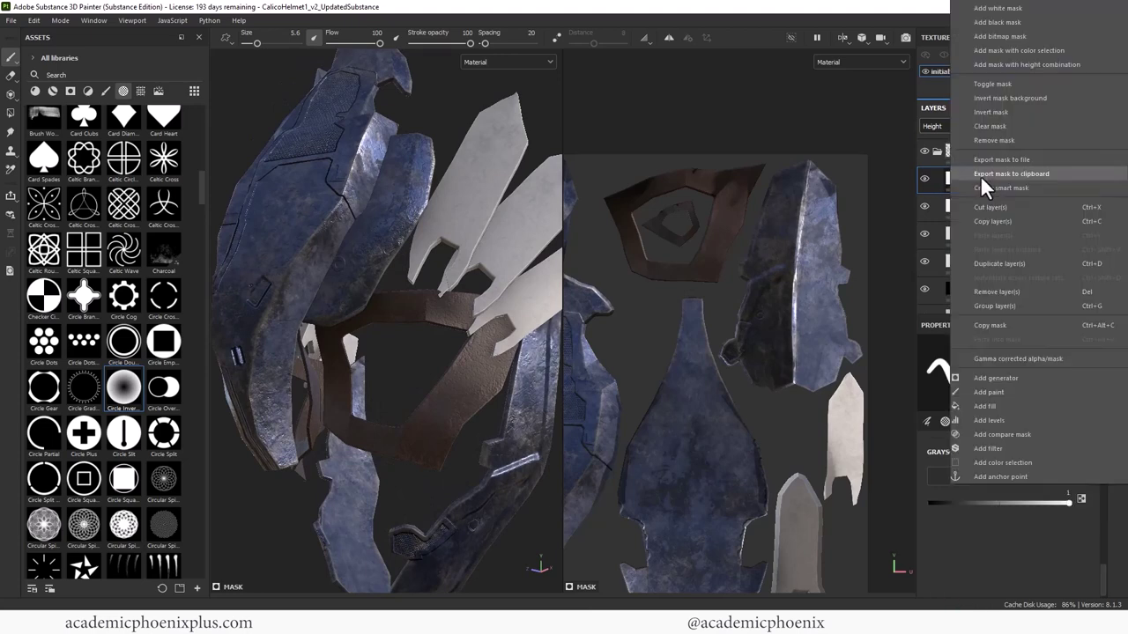
{"action": "left_click", "coordinate": [999, 126]}
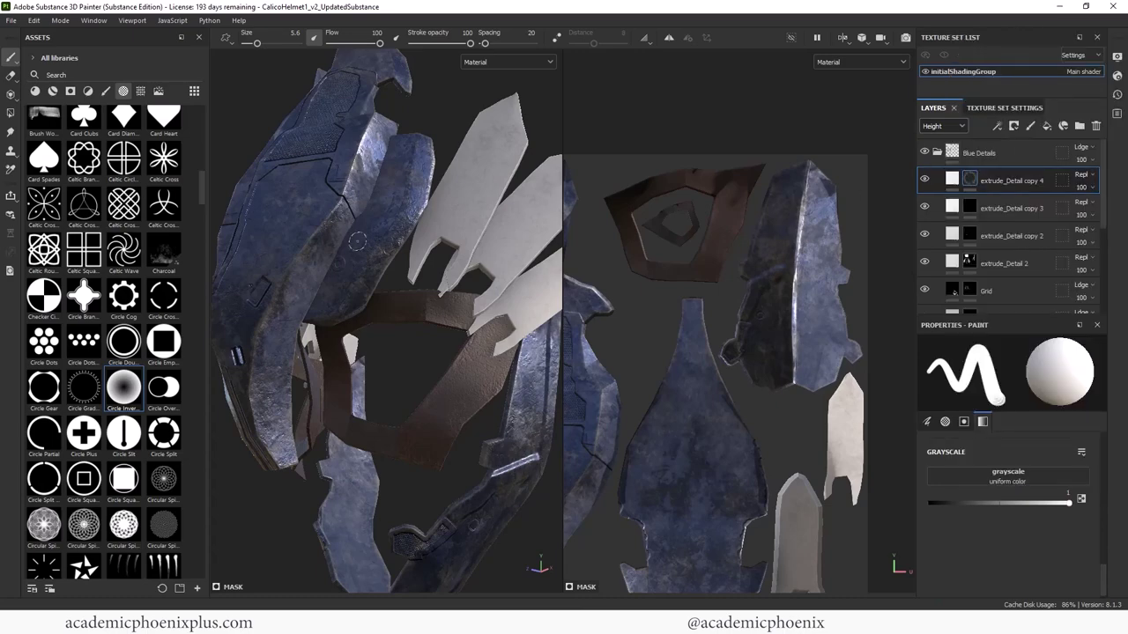
- Stamp small circles on the helmet's side plate in the extrude_Detail copy 4 mask and adjust the fill's height
{"action": "left_click_drag", "start_coordinate": [375, 272], "coordinate": [467, 397], "text": "alt"}
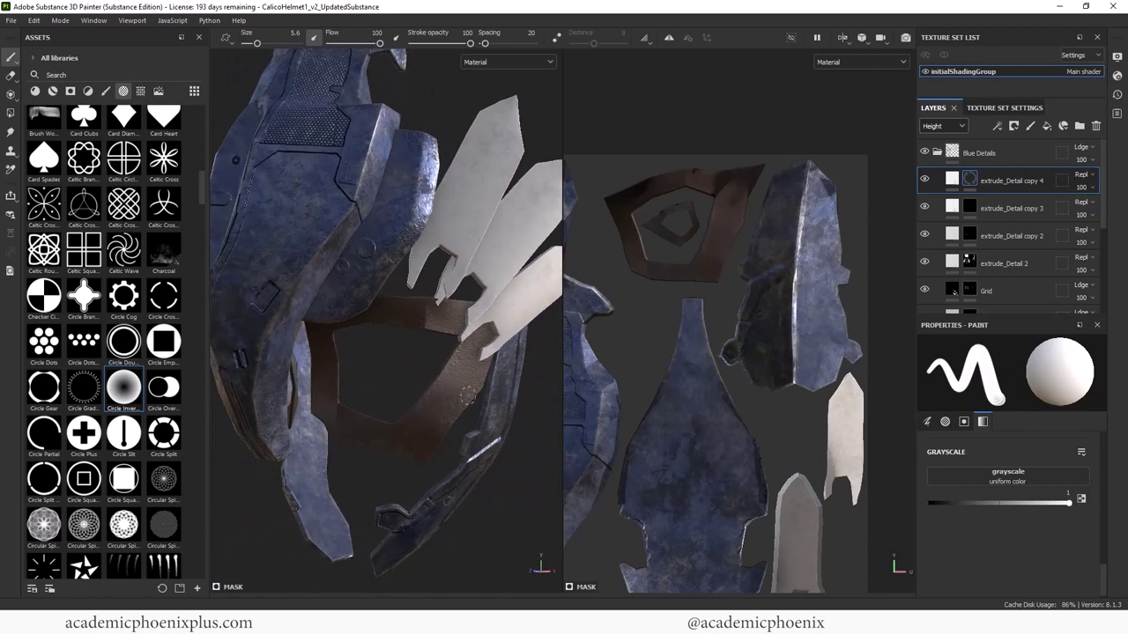
{"action": "left_click", "coordinate": [951, 180]}
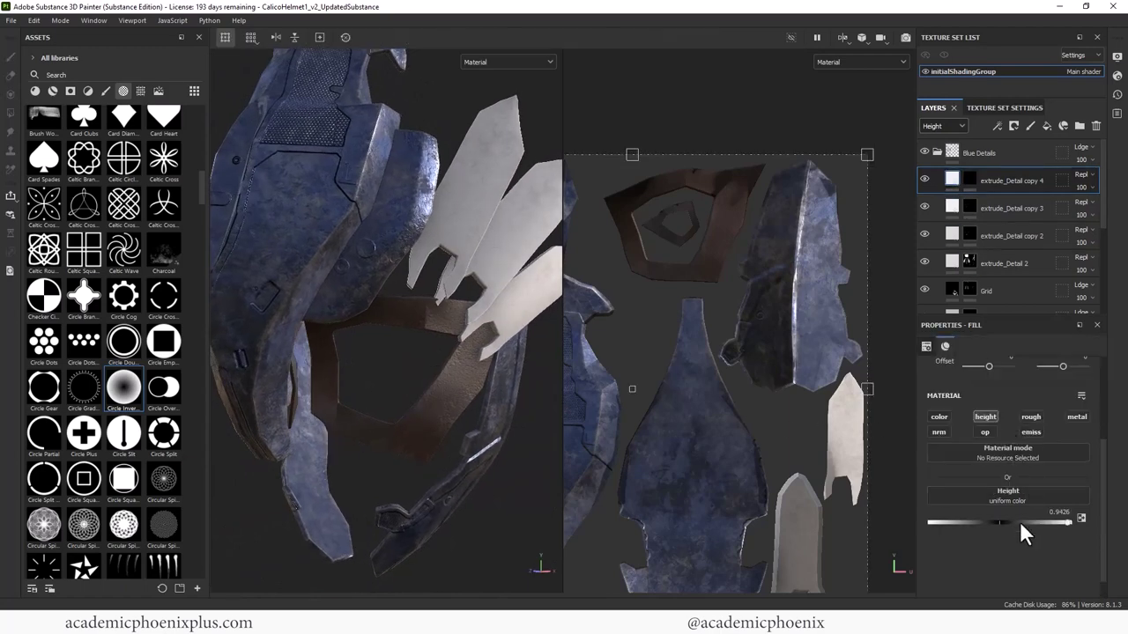
{"action": "mouse_move", "coordinate": [968, 524]}
{"action": "left_mouse_down"}
{"action": "mouse_move", "coordinate": [994, 523]}
{"action": "mouse_move", "coordinate": [962, 524]}
{"action": "left_mouse_up"}
{"action": "left_click_drag", "start_coordinate": [1034, 516], "coordinate": [958, 525]}
- Stamp round bolt details on the jaw piece and the helmet's front plates in the extrude_Detail copy 4 mask
{"action": "mouse_move", "coordinate": [536, 492]}
{"action": "left_mouse_down", "text": "alt"}
{"action": "mouse_move", "coordinate": [470, 485]}
{"action": "mouse_move", "coordinate": [503, 466]}
{"action": "mouse_move", "coordinate": [514, 495]}
{"action": "left_mouse_up", "text": "alt"}
{"action": "right_click_drag", "start_coordinate": [514, 495], "coordinate": [282, 463], "text": "alt"}
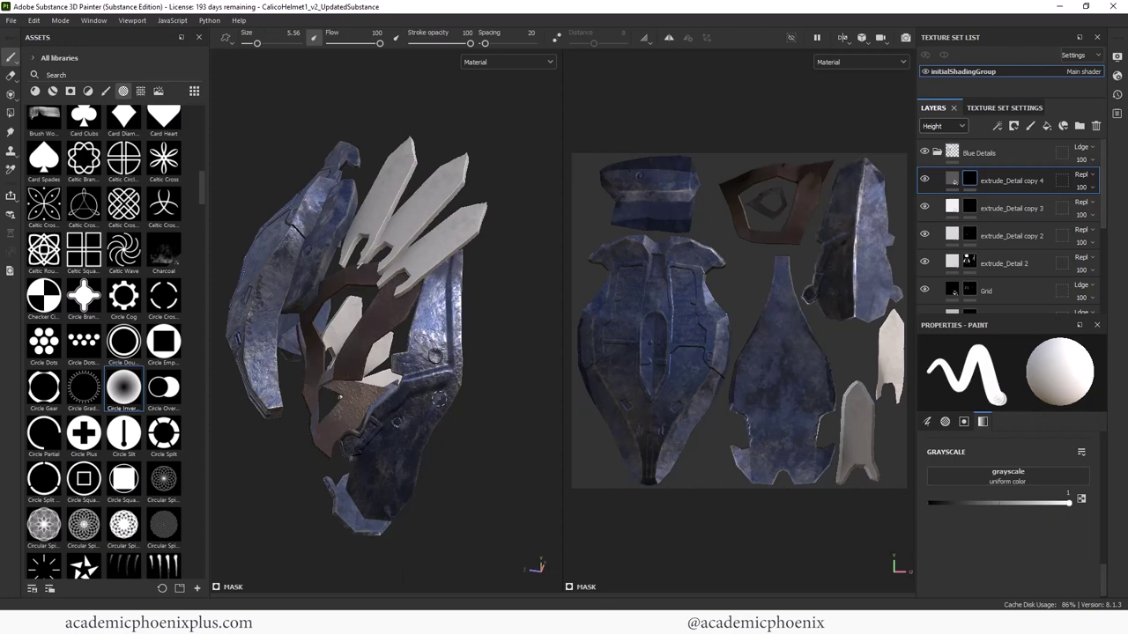
{"action": "mouse_move", "coordinate": [467, 422]}
{"action": "left_mouse_down", "text": "alt"}
{"action": "mouse_move", "coordinate": [448, 453]}
{"action": "mouse_move", "coordinate": [504, 461]}
{"action": "mouse_move", "coordinate": [486, 415]}
{"action": "left_mouse_up", "text": "alt"}
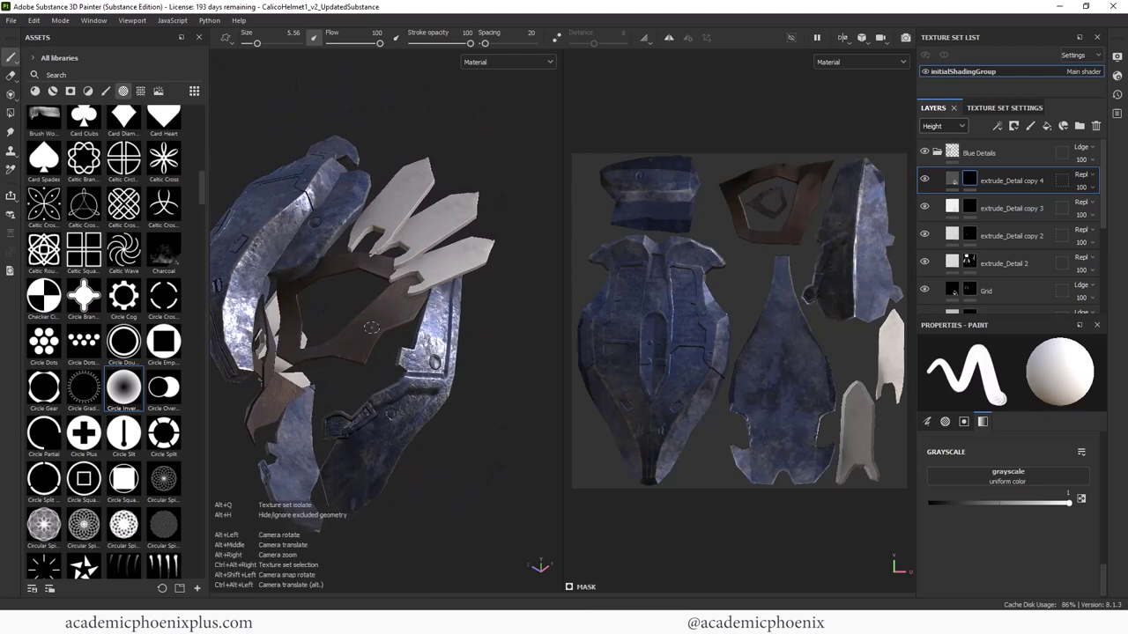
{"action": "left_click_drag", "start_coordinate": [371, 327], "coordinate": [434, 237], "text": "alt"}
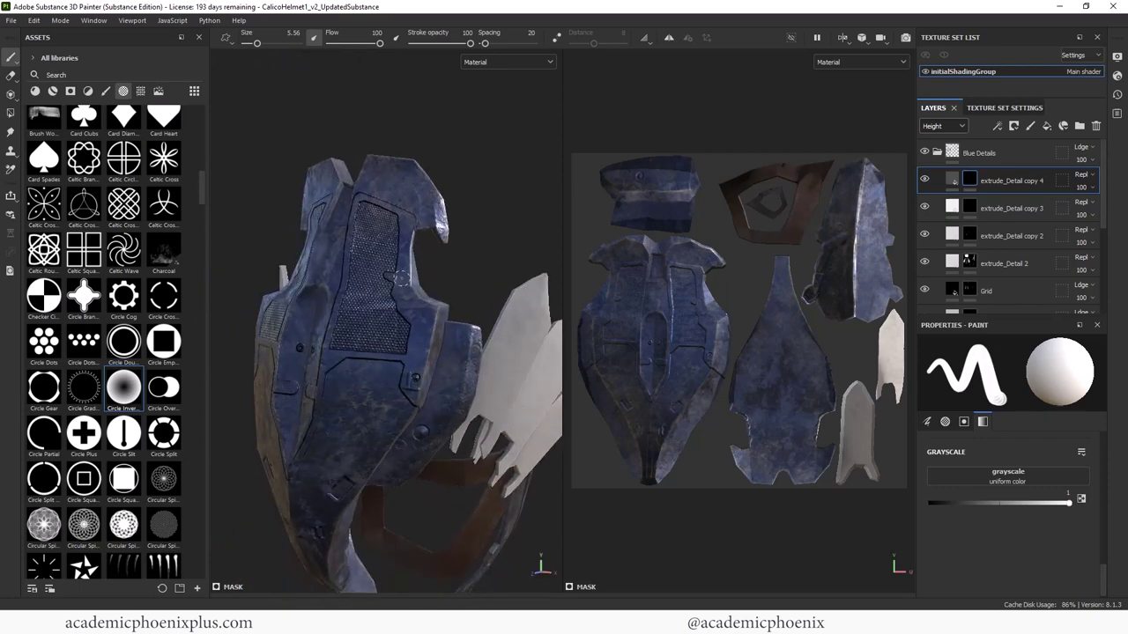
{"action": "right_click_drag", "start_coordinate": [465, 236], "coordinate": [304, 211], "text": "alt"}
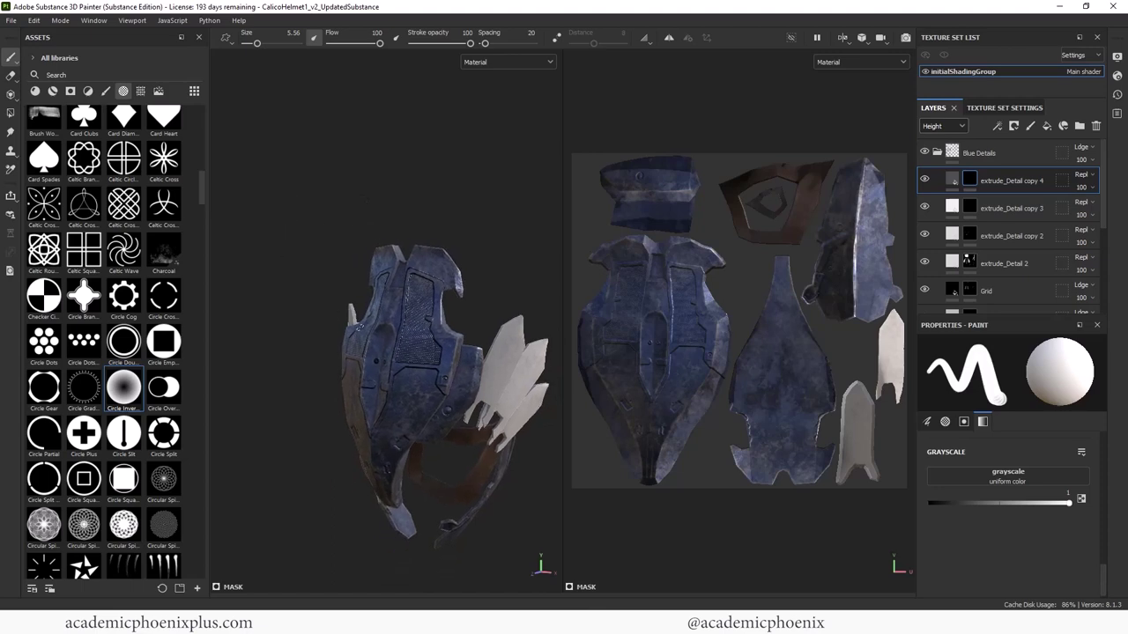
- Compare the whole helmet with the side and front reference photos
{"action": "middle_click_drag", "start_coordinate": [343, 433], "coordinate": [314, 340], "text": "alt"}
{"action": "left_click_drag", "start_coordinate": [315, 340], "coordinate": [356, 348], "text": "alt"}
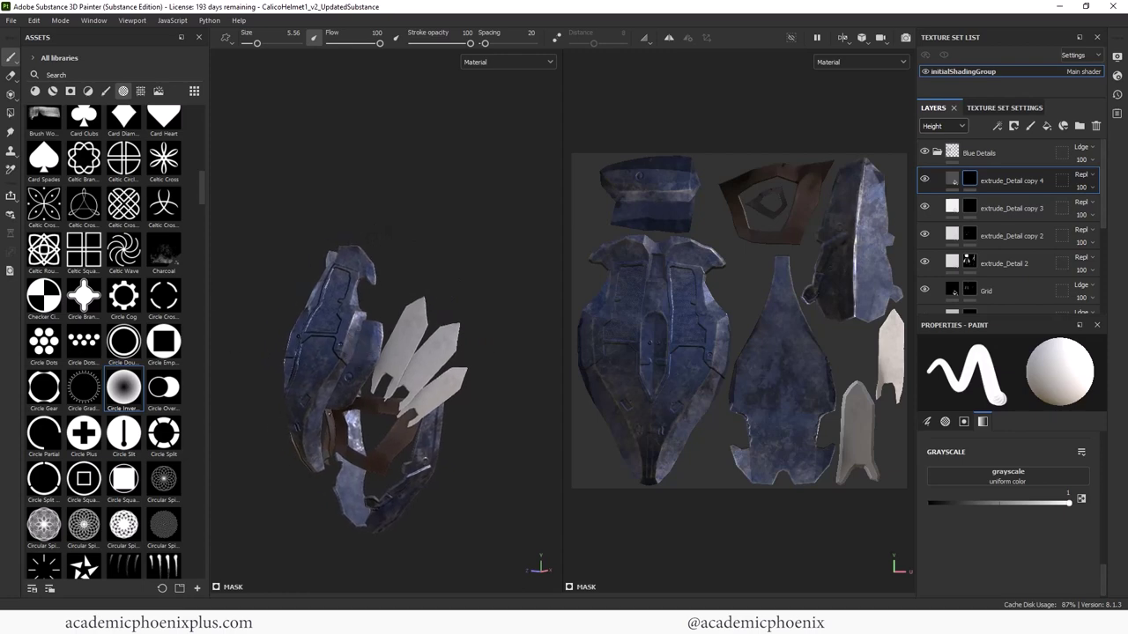
{"action": "left_click_drag", "start_coordinate": [0, 141], "coordinate": [609, 55]}
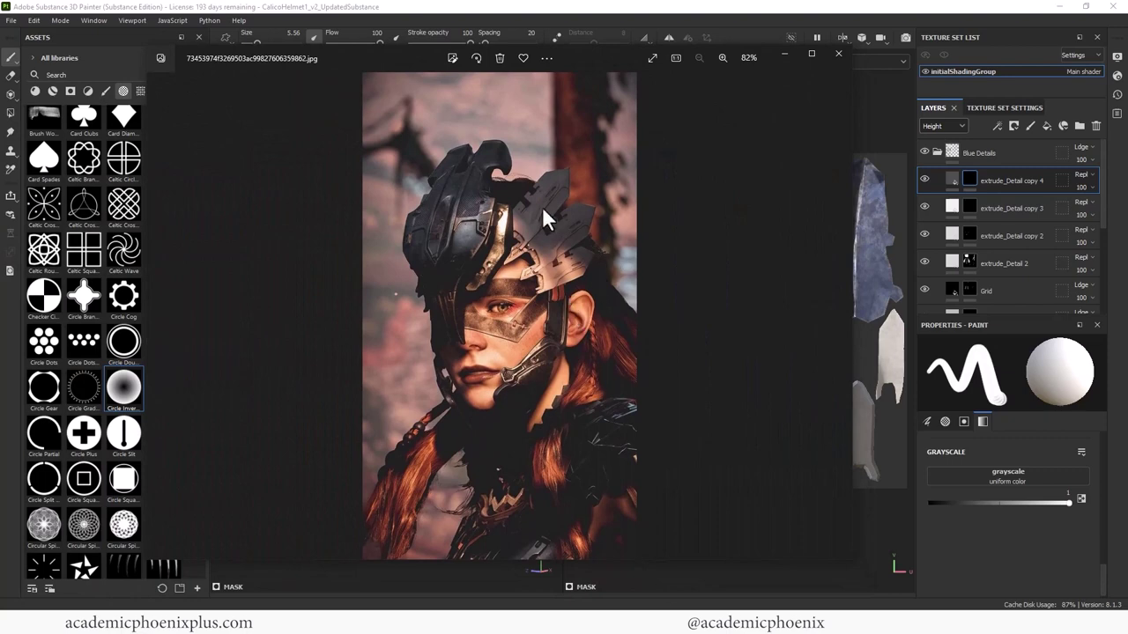
{"action": "key", "text": "Right"}
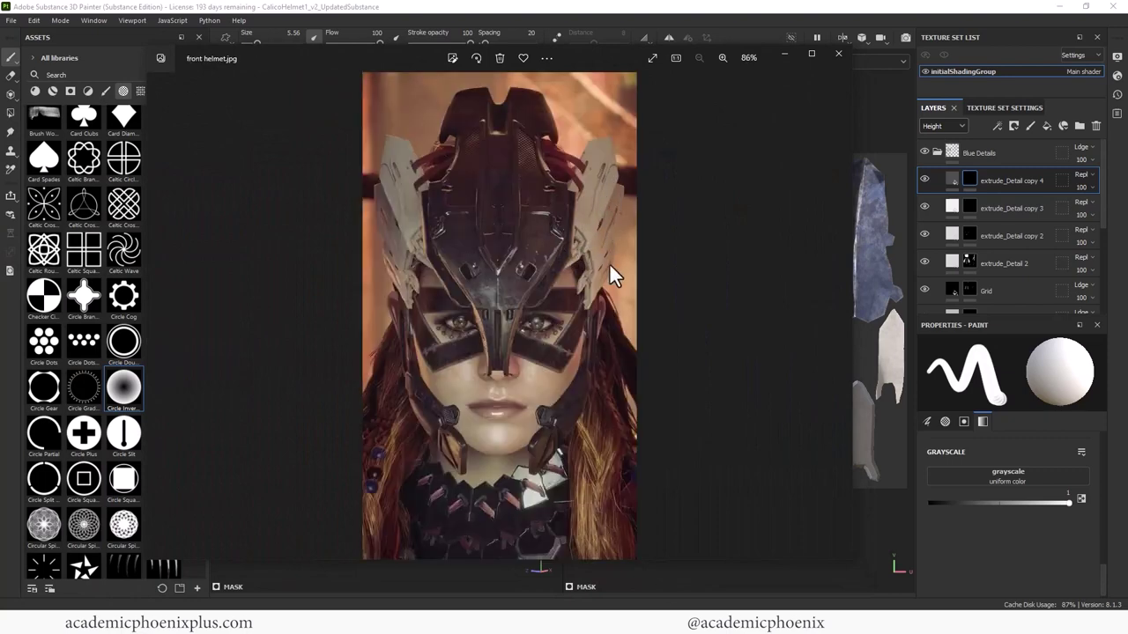
{"action": "key", "text": "Right"}
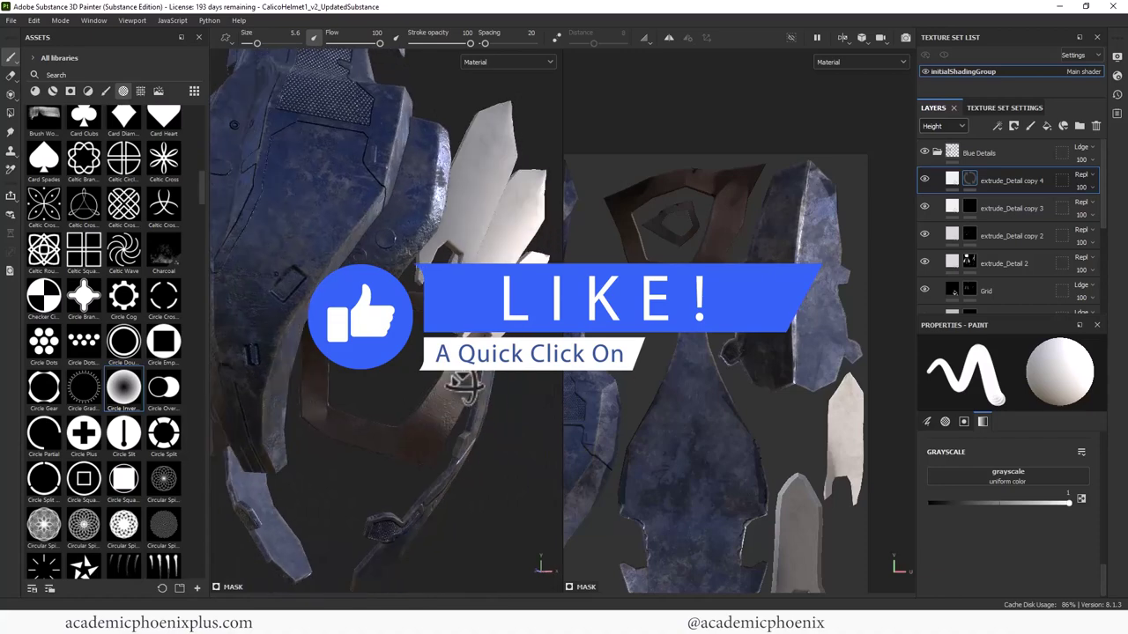
- Try raised and indented heights on the extrude_Detail copy 4 fill, including 0.8607 and -0.5738
{"action": "mouse_move", "coordinate": [465, 383]}
{"action": "left_mouse_down", "text": "alt"}
{"action": "mouse_move", "coordinate": [479, 390]}
{"action": "mouse_move", "coordinate": [421, 383]}
{"action": "mouse_move", "coordinate": [454, 399]}
{"action": "left_mouse_up", "text": "alt"}
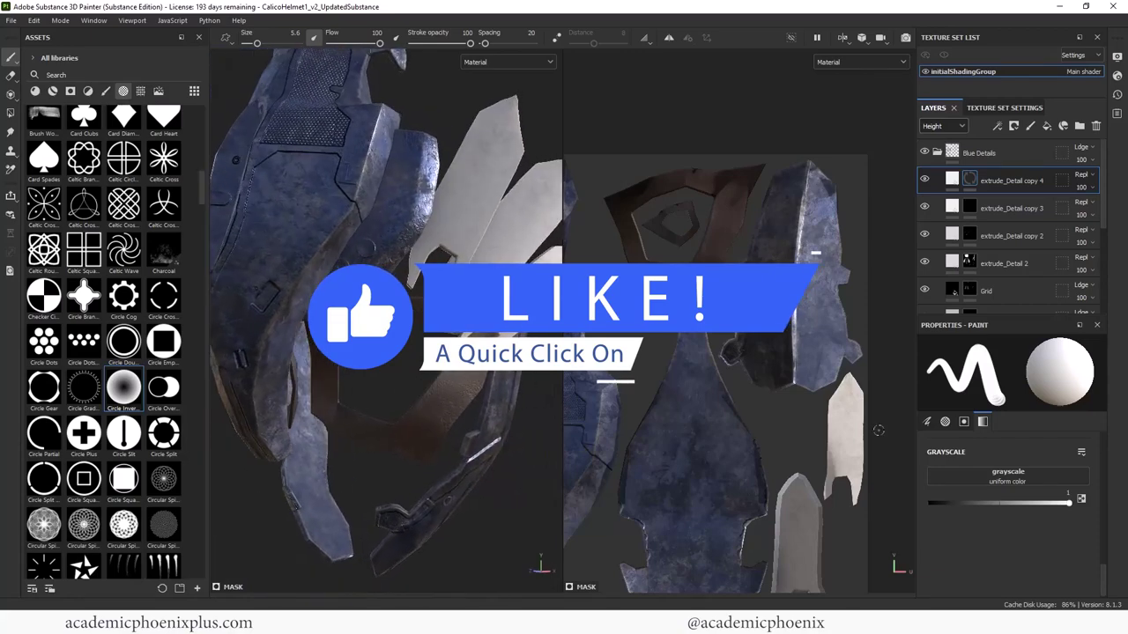
{"action": "left_click", "coordinate": [952, 180]}
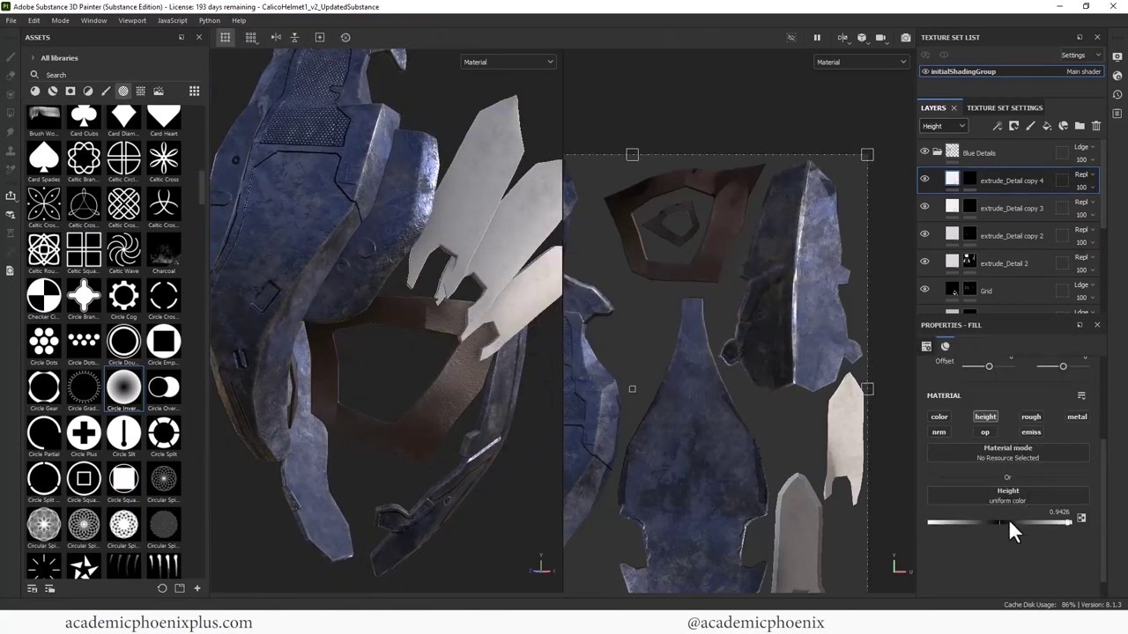
{"action": "left_click_drag", "start_coordinate": [982, 520], "coordinate": [1046, 514]}
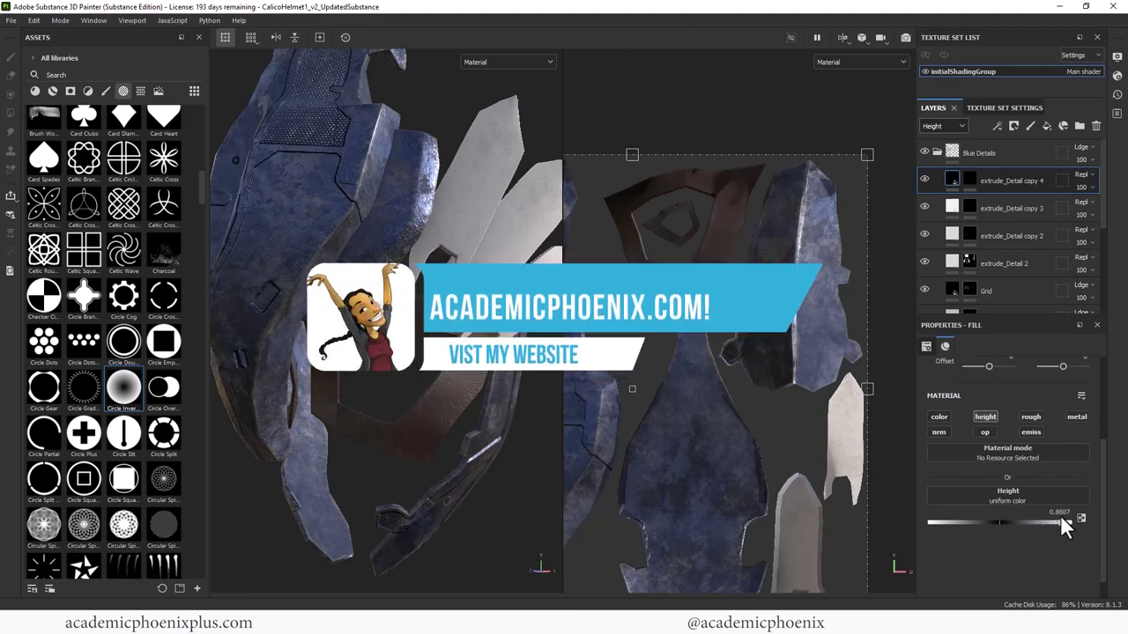
{"action": "left_click_drag", "start_coordinate": [1024, 518], "coordinate": [956, 524]}
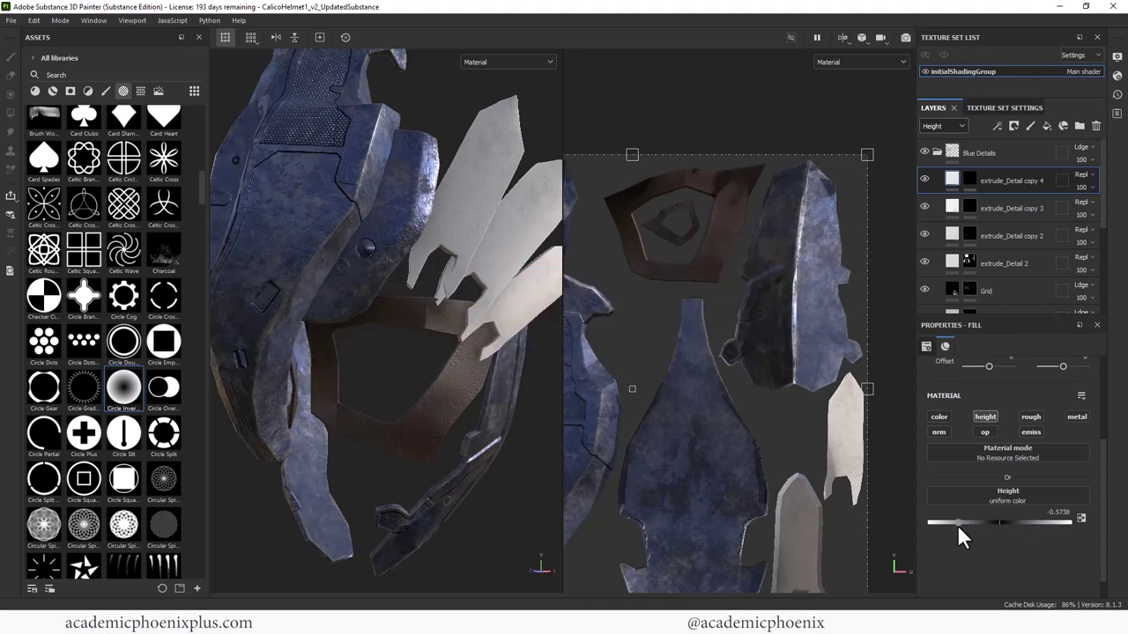
{"action": "left_click_drag", "start_coordinate": [543, 505], "coordinate": [420, 458], "text": "alt"}
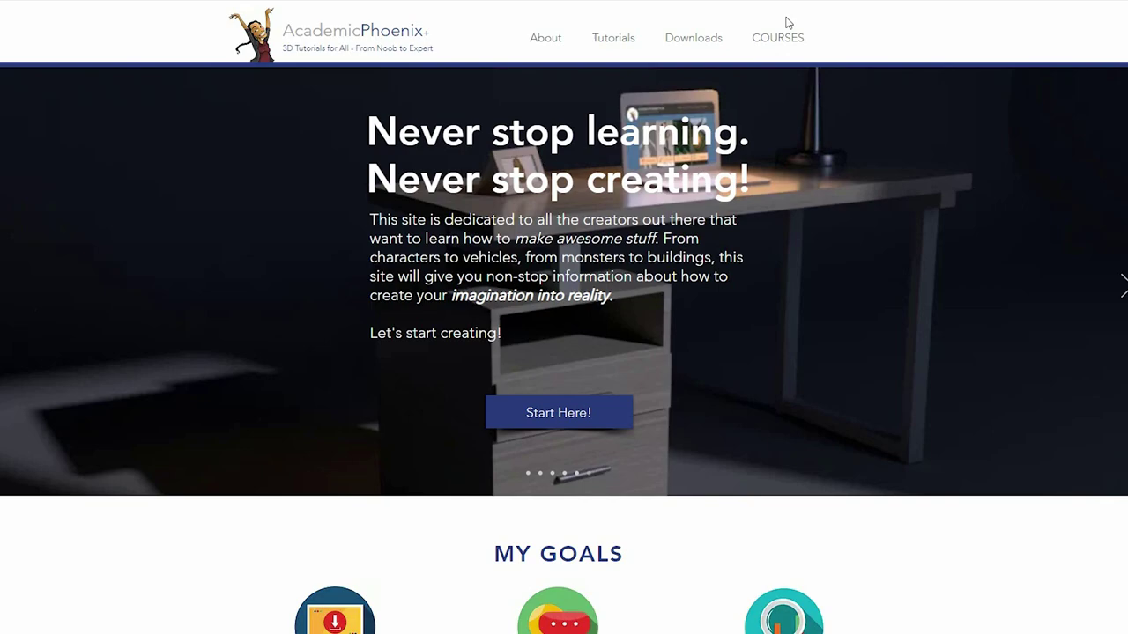
{"action": "left_click", "coordinate": [785, 40]}
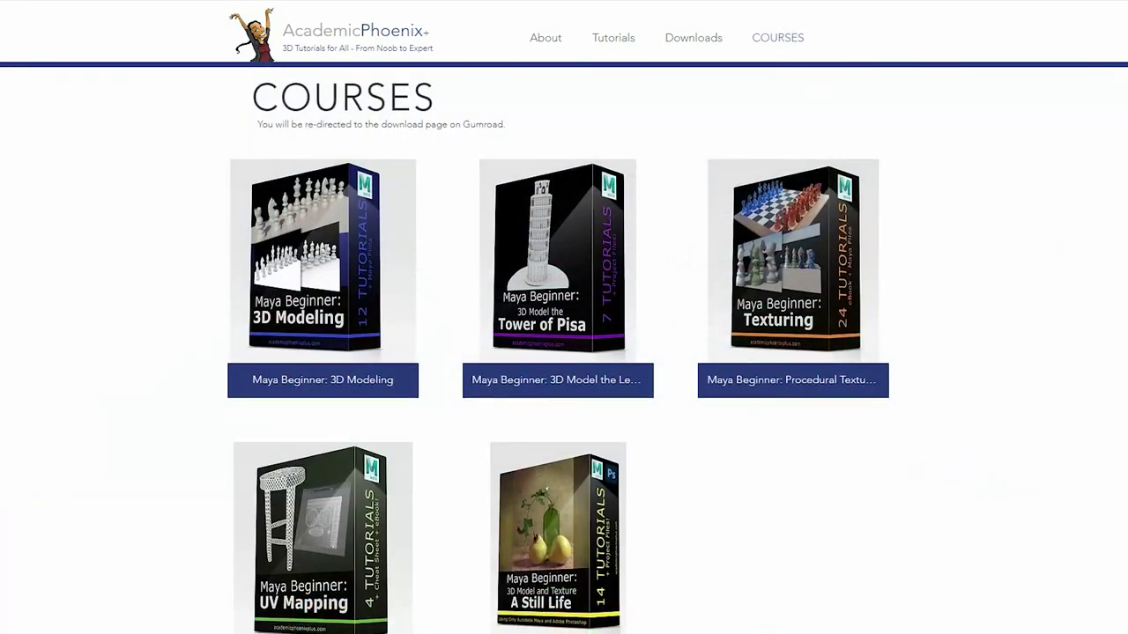
{"action": "scroll", "coordinate": [578, 500], "scroll_direction": "down", "scroll_amount": 1}
{"action": "left_click", "coordinate": [579, 500]}
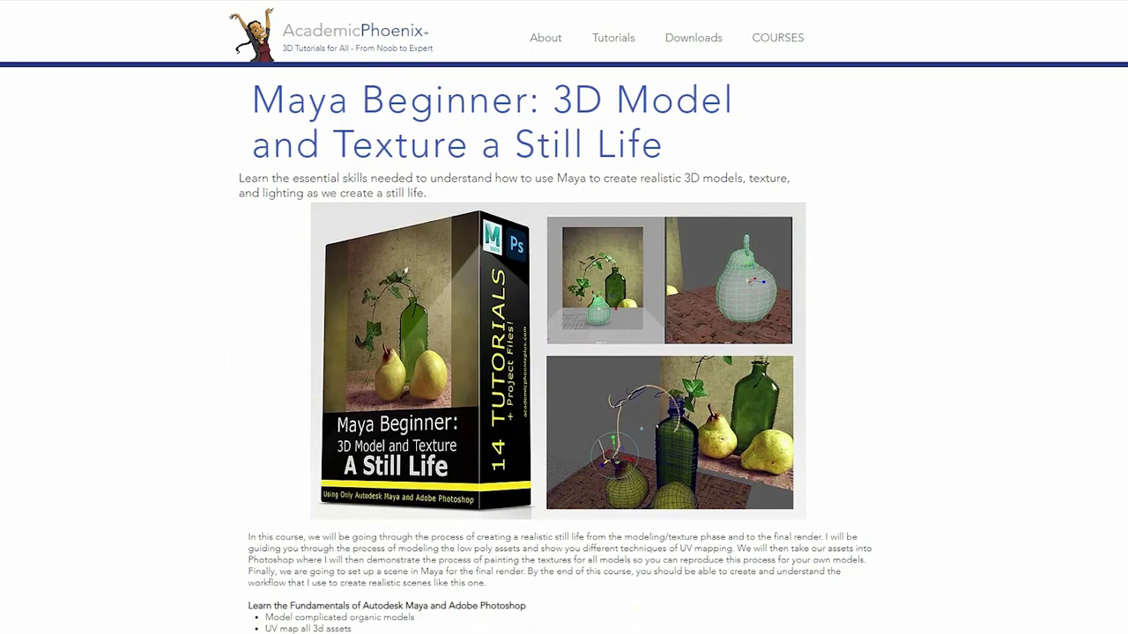
{"action": "scroll", "coordinate": [564, 352], "scroll_direction": "down", "scroll_amount": 6}
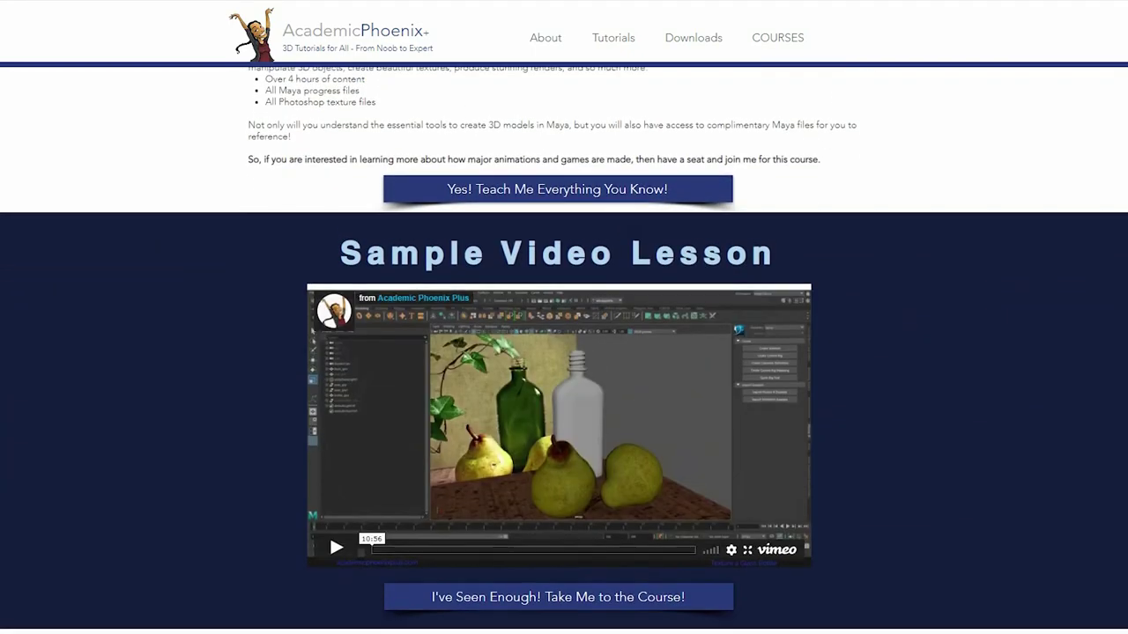
{"action": "scroll", "coordinate": [564, 353], "scroll_direction": "up", "scroll_amount": 5}
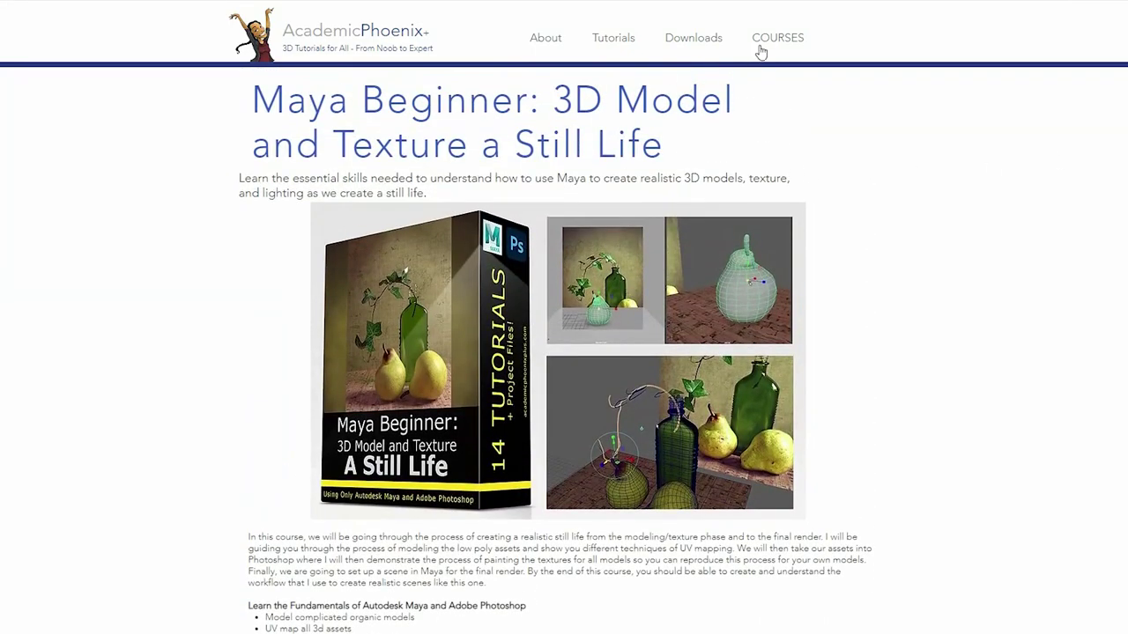
{"action": "left_click", "coordinate": [781, 44]}
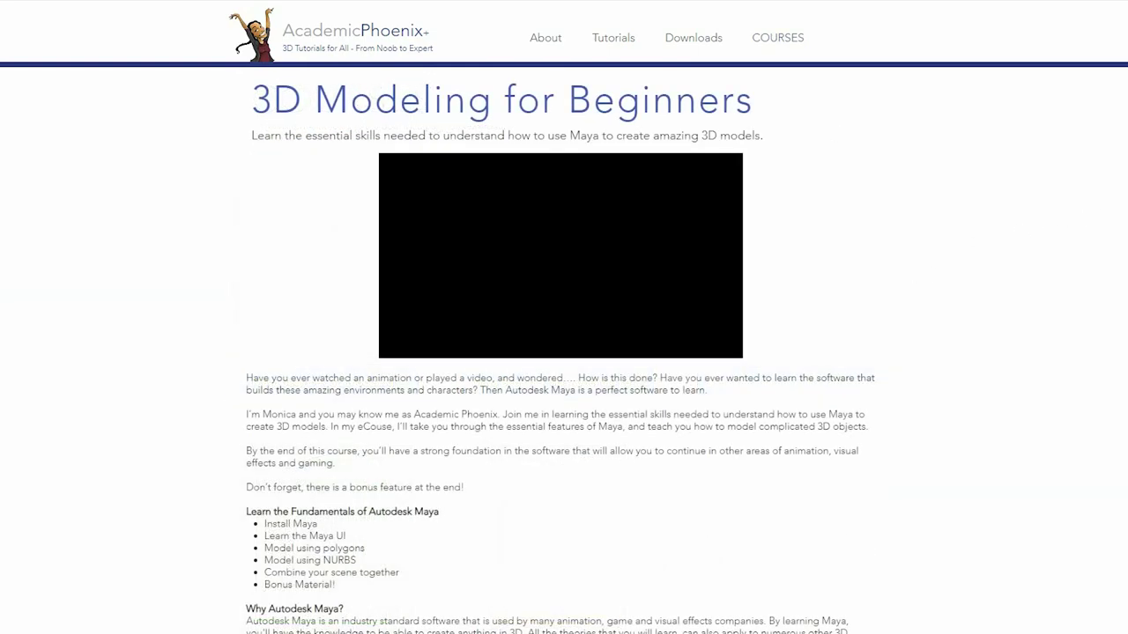
{"action": "scroll", "coordinate": [561, 352], "scroll_direction": "down", "scroll_amount": 3}
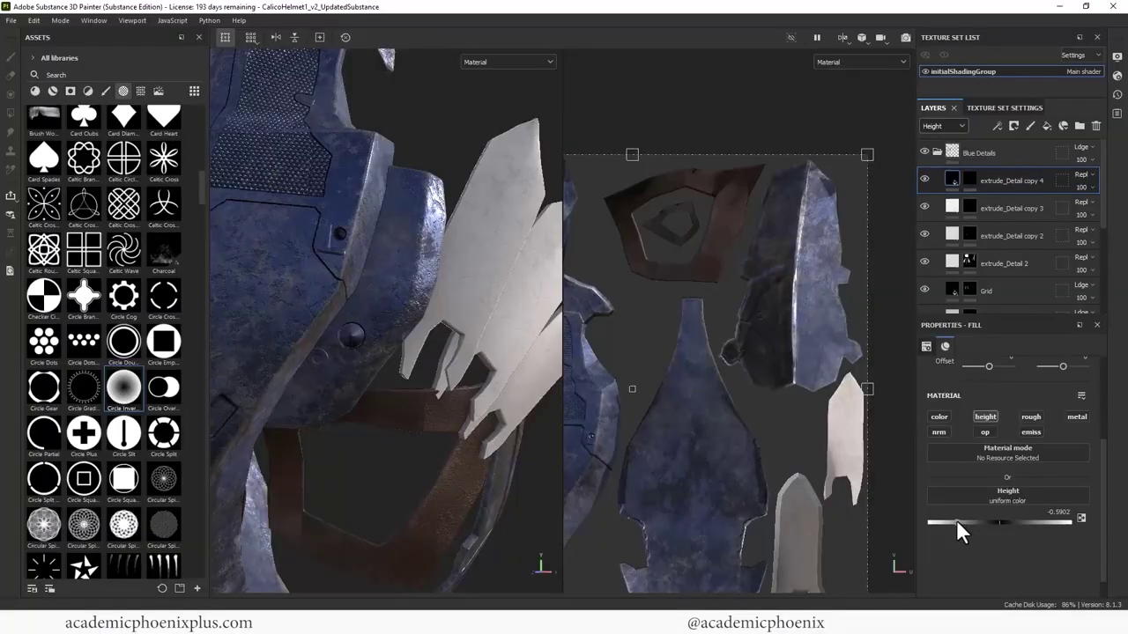
- Set the extrude_Detail copy 4 fill height to 0.3115 and return to its mask for painting
{"action": "left_click_drag", "start_coordinate": [977, 521], "coordinate": [1023, 524]}
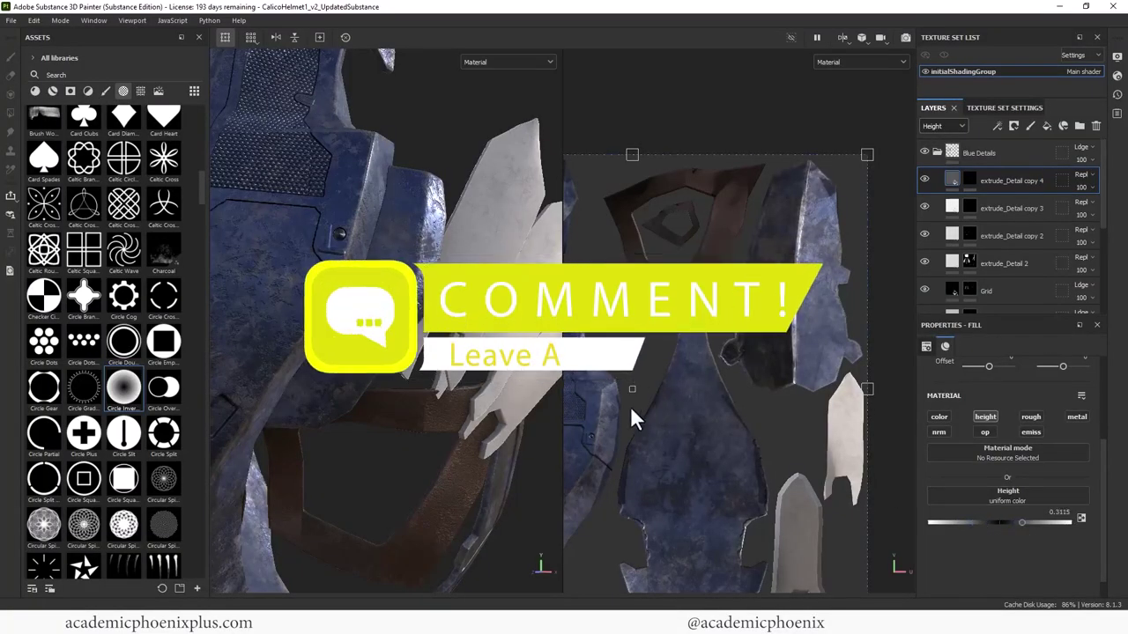
{"action": "right_click_drag", "start_coordinate": [582, 411], "coordinate": [569, 370], "text": "alt"}
{"action": "key", "text": "f"}
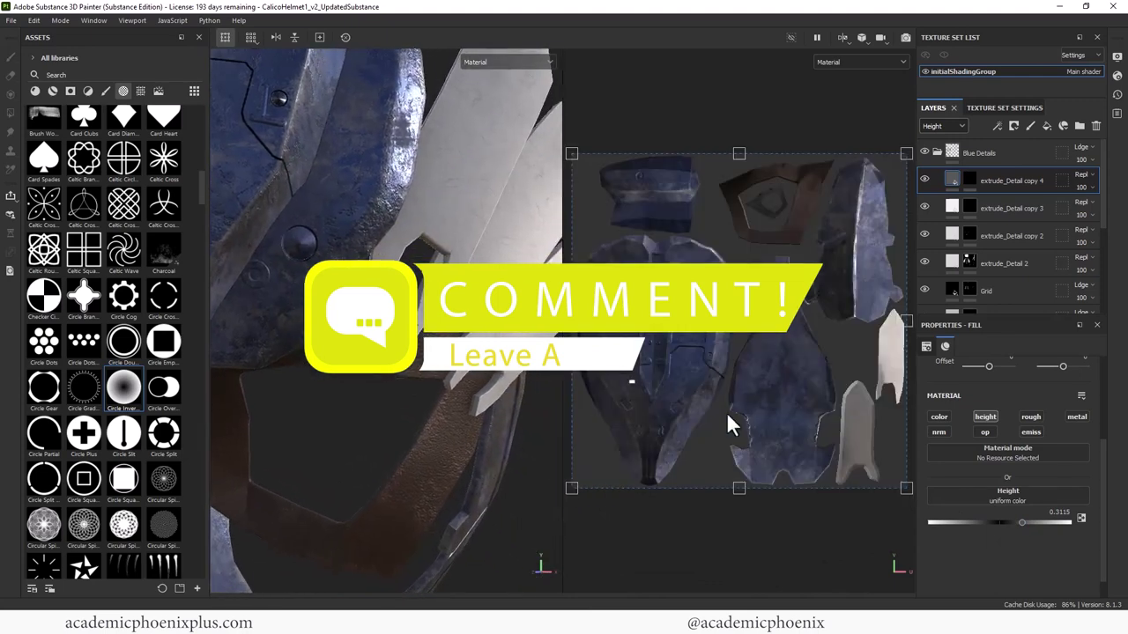
{"action": "right_click_drag", "start_coordinate": [414, 423], "coordinate": [459, 423], "text": "alt"}
{"action": "mouse_move", "coordinate": [459, 422]}
{"action": "middle_mouse_down"}
{"action": "mouse_move", "coordinate": [396, 397]}
{"action": "mouse_move", "coordinate": [396, 383]}
{"action": "mouse_move", "coordinate": [414, 409]}
{"action": "mouse_move", "coordinate": [441, 407]}
{"action": "mouse_move", "coordinate": [411, 352]}
{"action": "mouse_move", "coordinate": [417, 382]}
{"action": "mouse_move", "coordinate": [414, 369]}
{"action": "mouse_move", "coordinate": [476, 368]}
{"action": "mouse_move", "coordinate": [420, 407]}
{"action": "middle_mouse_up"}
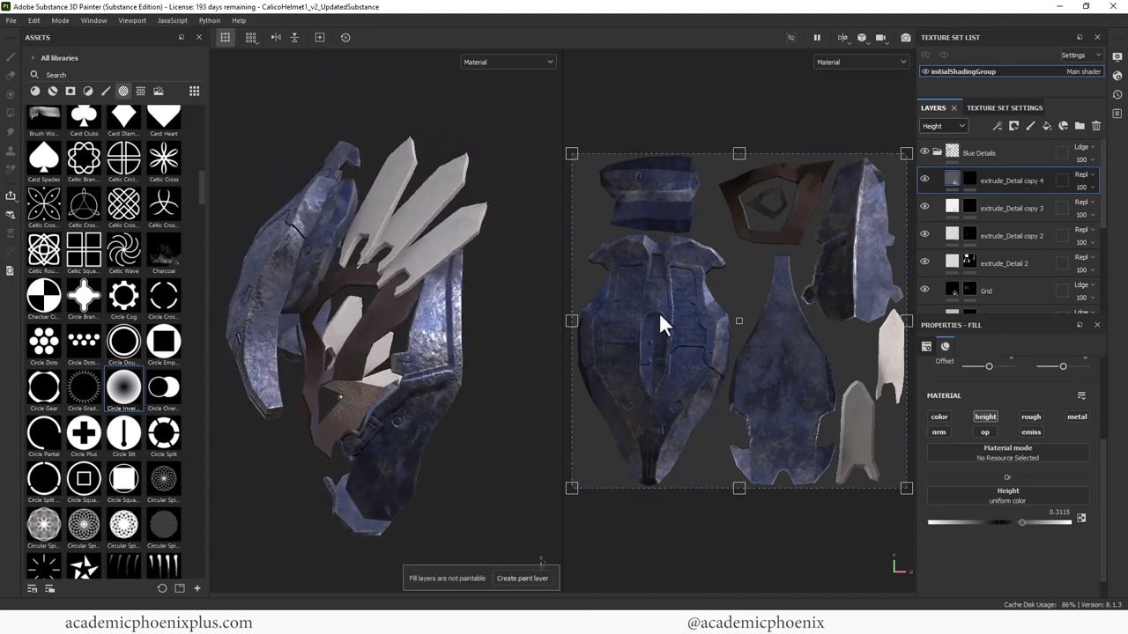
{"action": "left_click", "coordinate": [968, 180]}
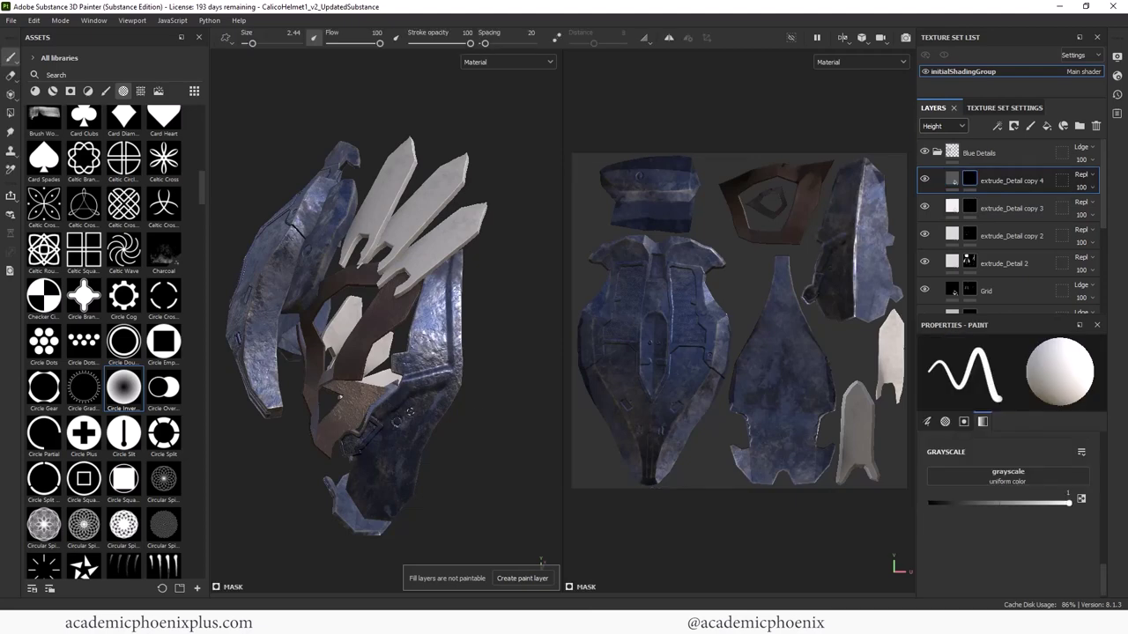